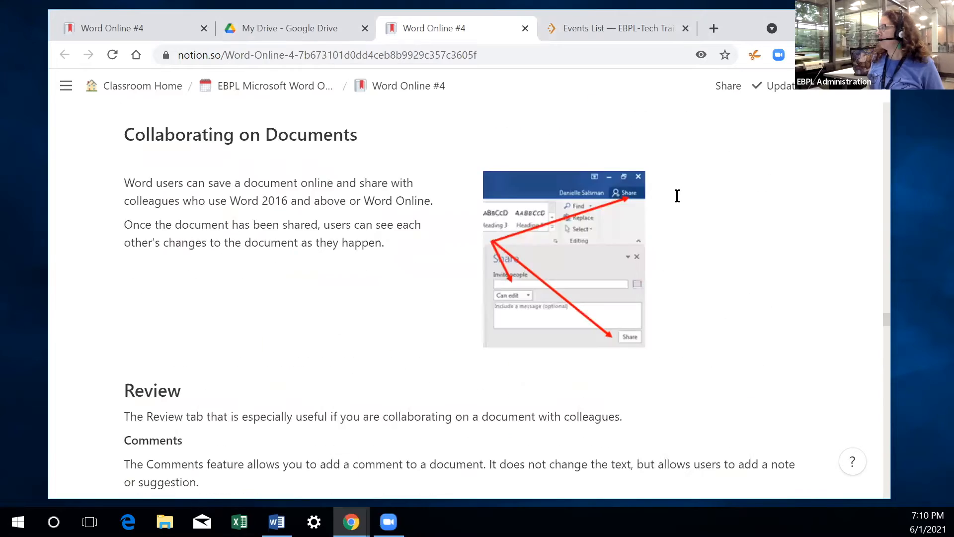
Enlarge the annotated ribbon image under Ribbon Review in the class notes to nearly the full content width
scroll(677, 195, up, 20)
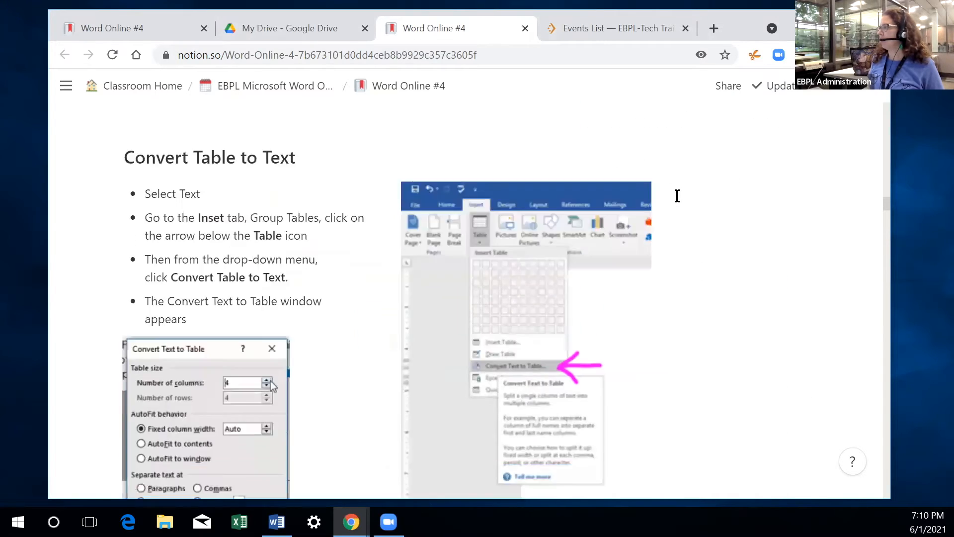
scroll(676, 195, up, 15)
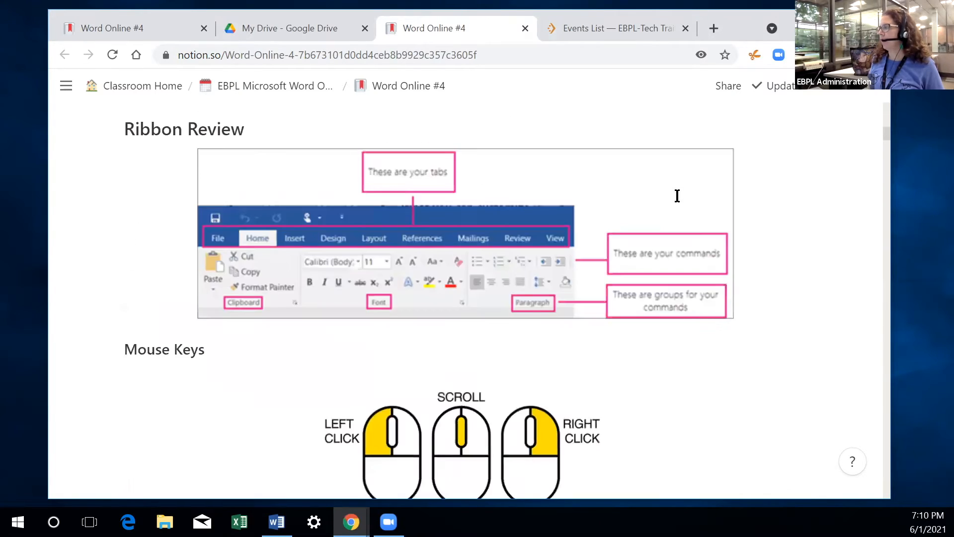
scroll(677, 195, up, 4)
scroll(677, 195, down, 10)
scroll(678, 203, up, 2)
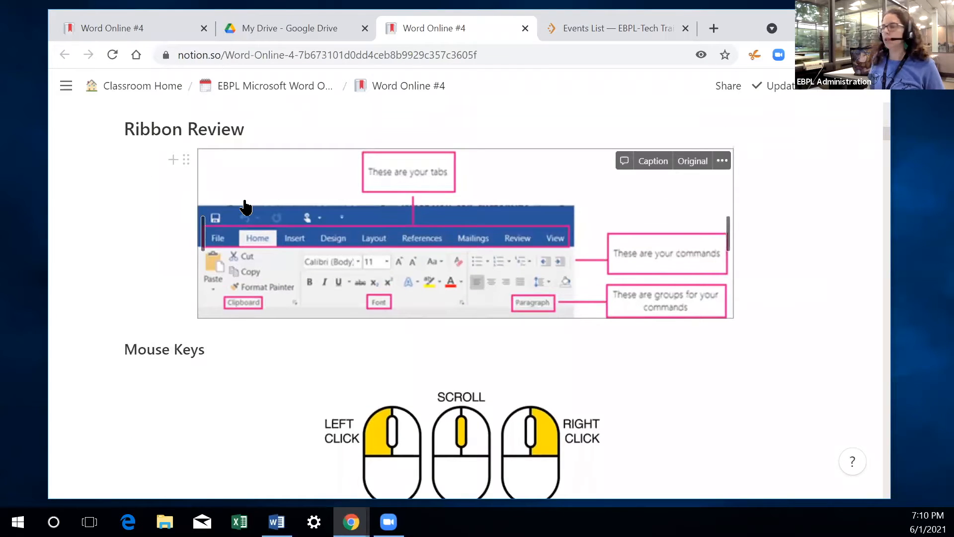
drag(731, 235, 783, 243)
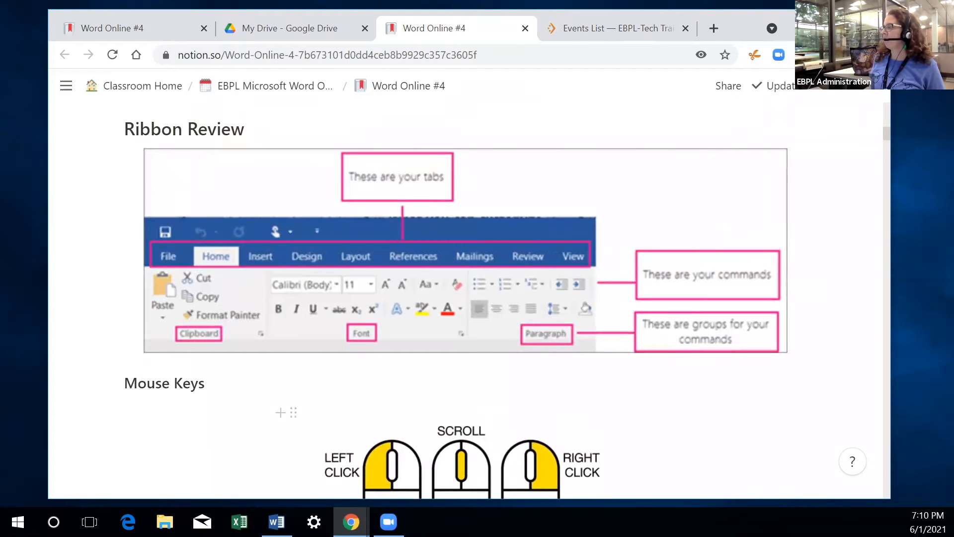
Switch to the blank Word document, widen its window to show the full ribbon, and view the Insert and Home commands
mouse_move(277, 522)
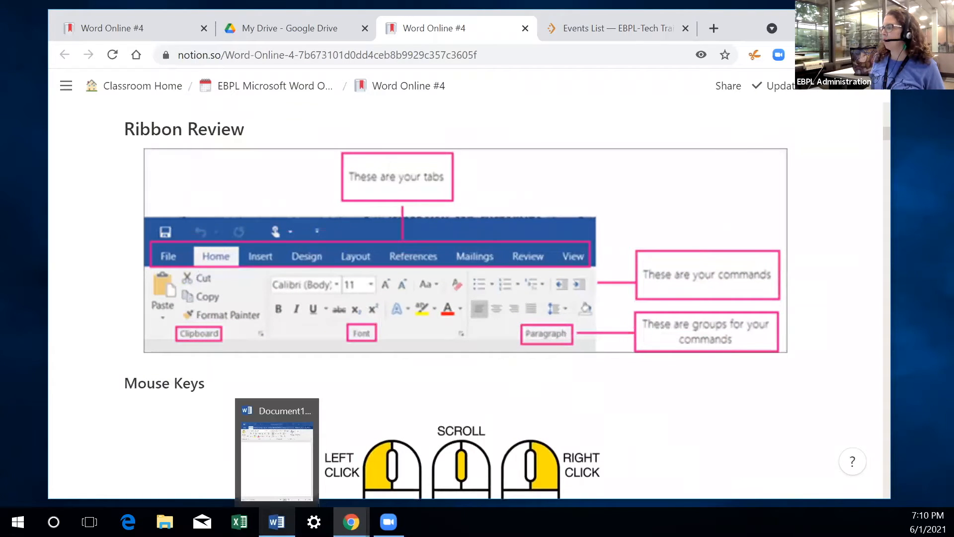
click(276, 462)
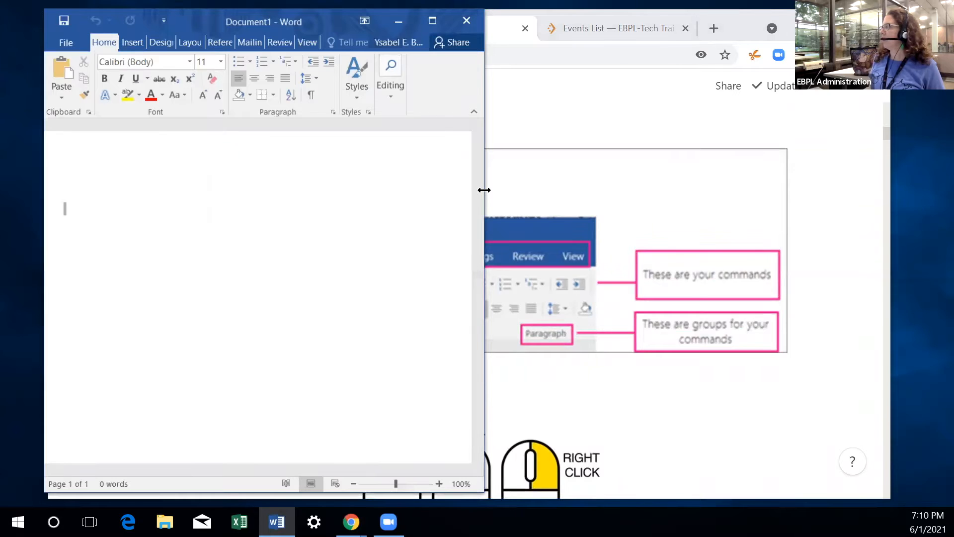
drag(484, 190, 858, 190)
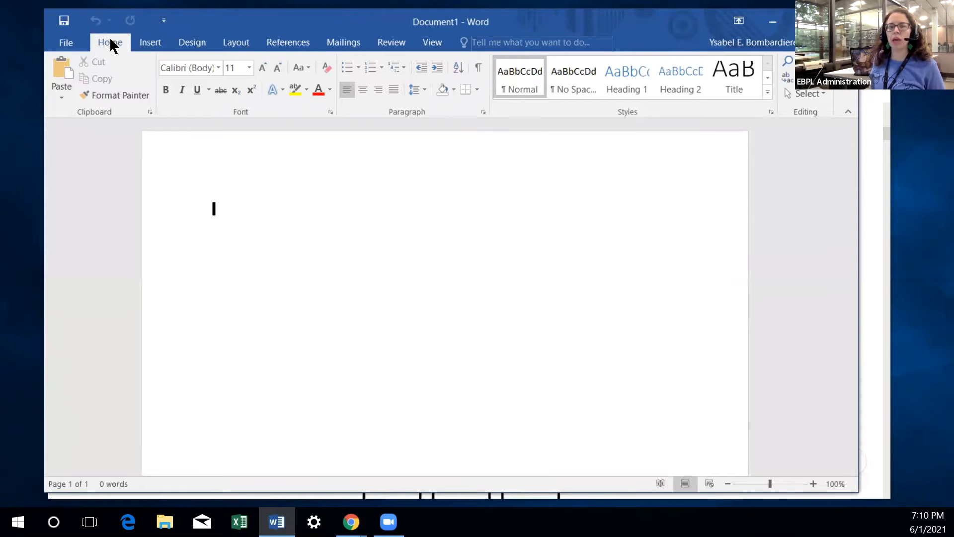
click(159, 43)
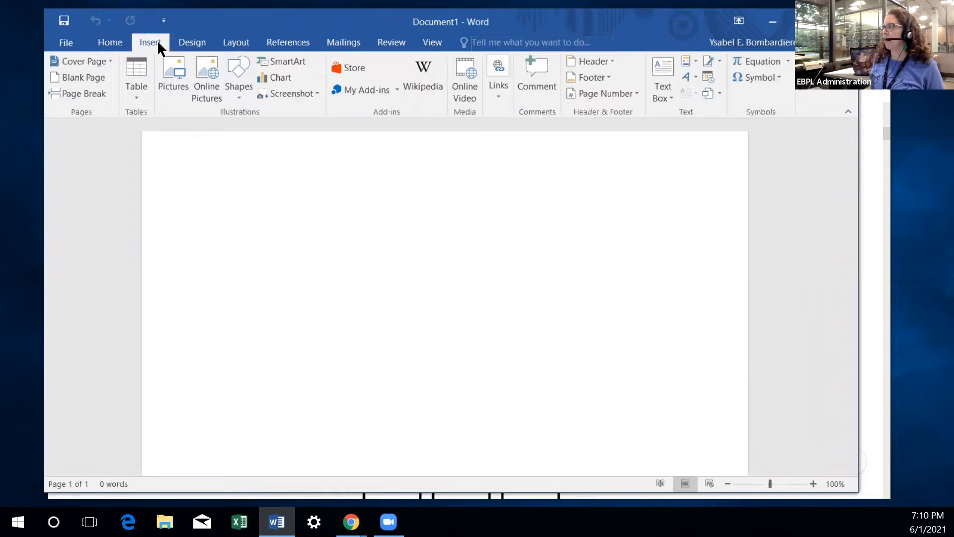
click(107, 44)
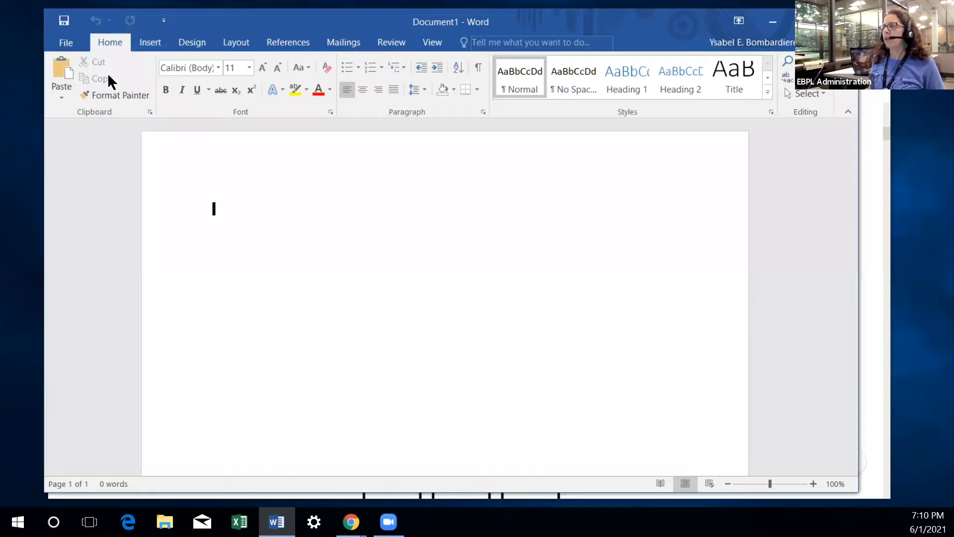
Switch back to the class notes in Chrome and read from the frequently used shortcuts through the objectives to Working with Tables
click(884, 154)
scroll(643, 262, down, 5)
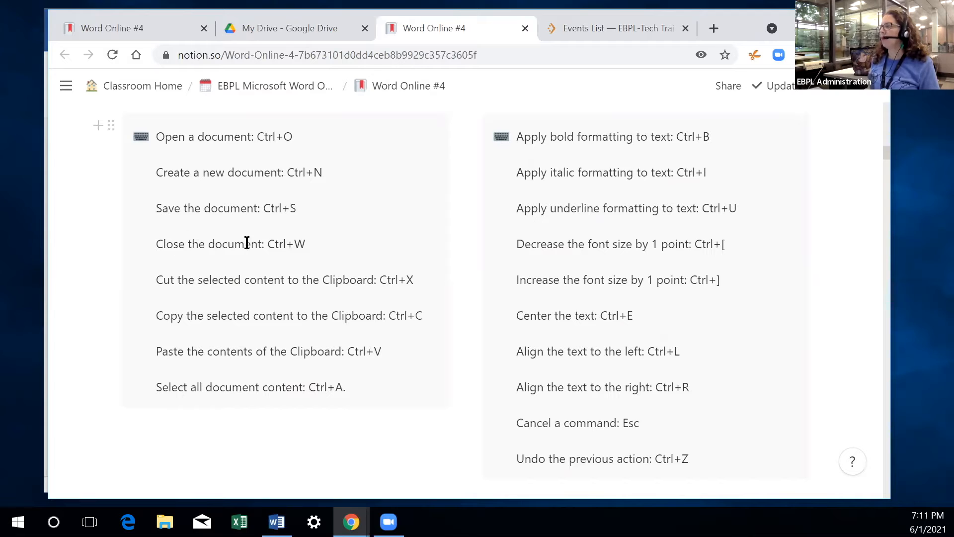
scroll(192, 250, down, 1)
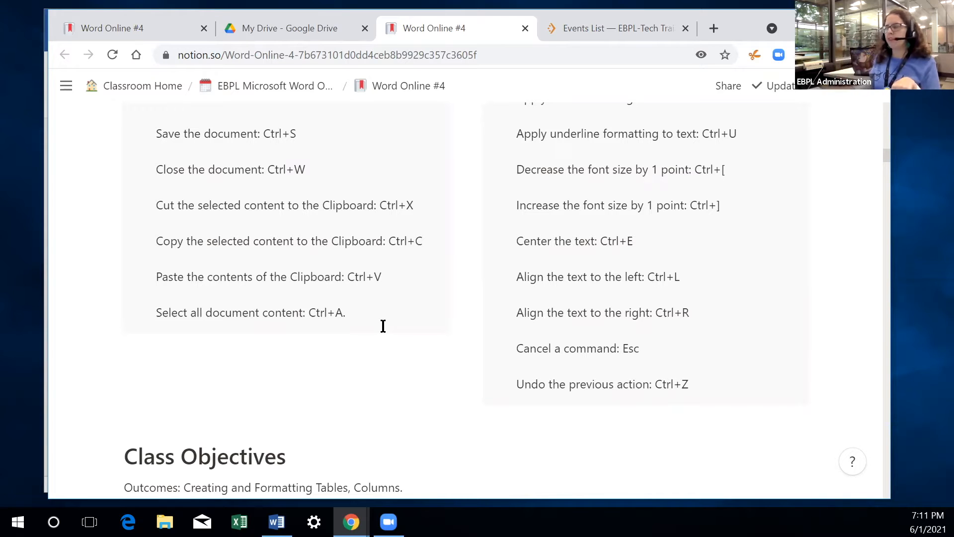
click(394, 275)
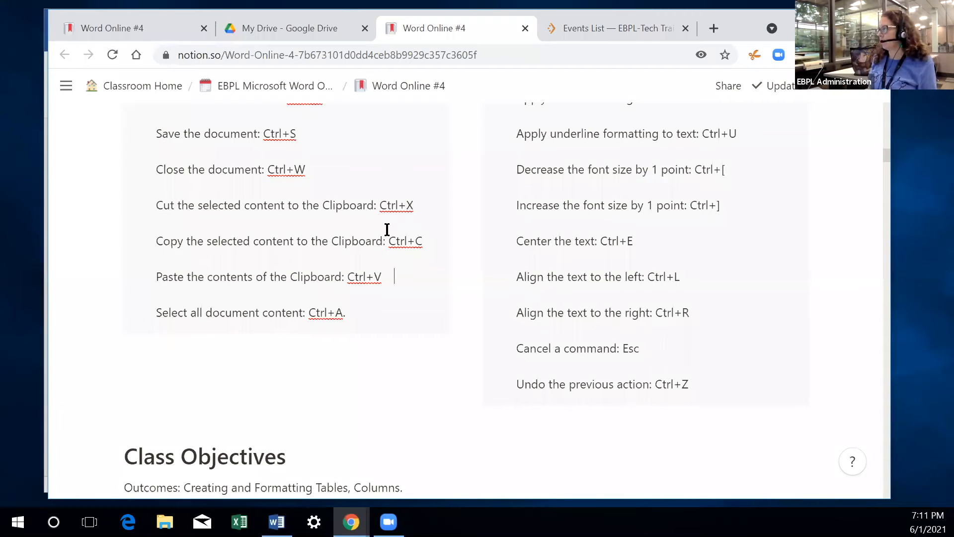
scroll(558, 293, down, 2)
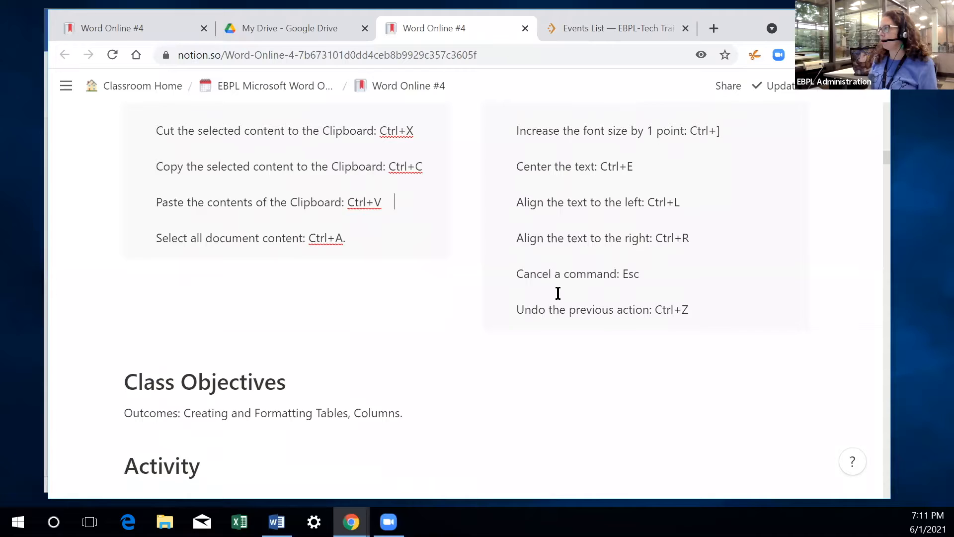
scroll(569, 264, up, 4)
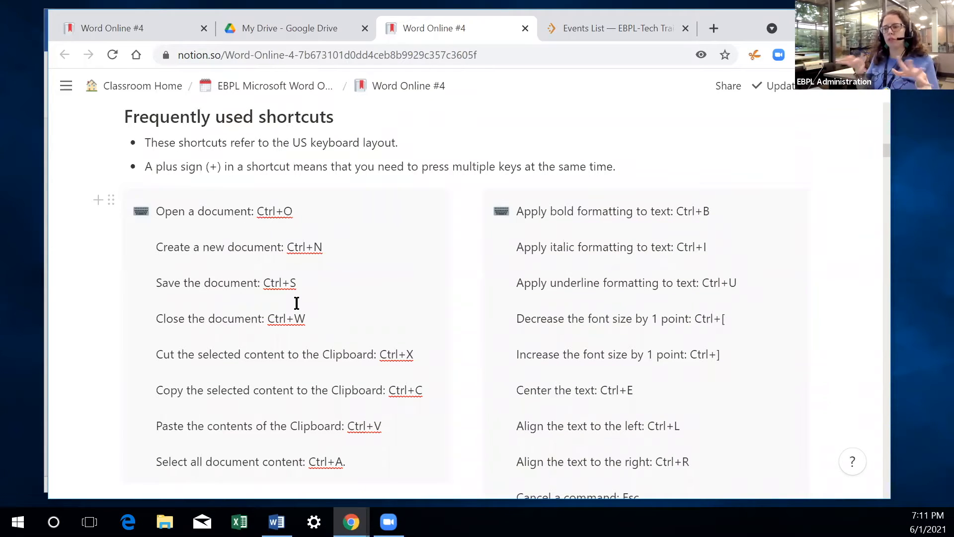
scroll(320, 301, down, 3)
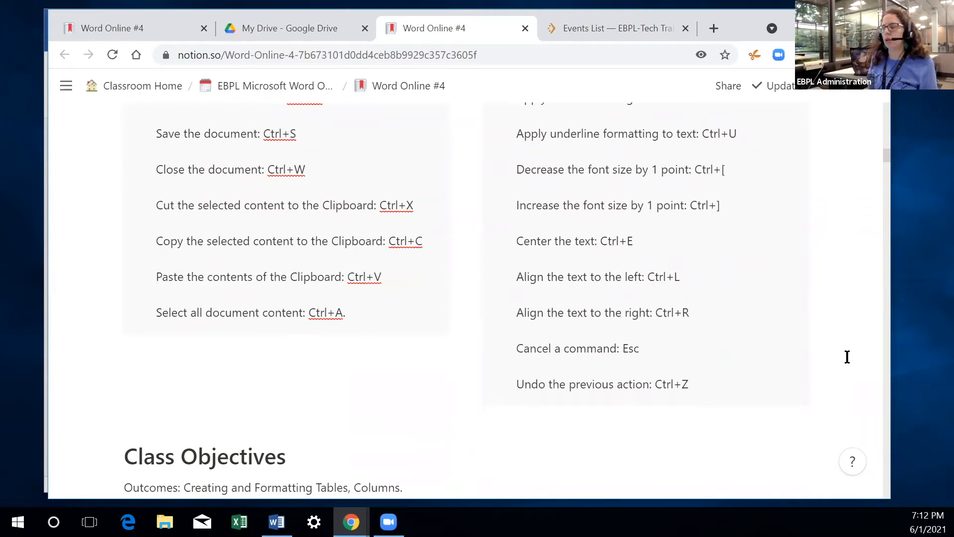
scroll(394, 337, down, 3)
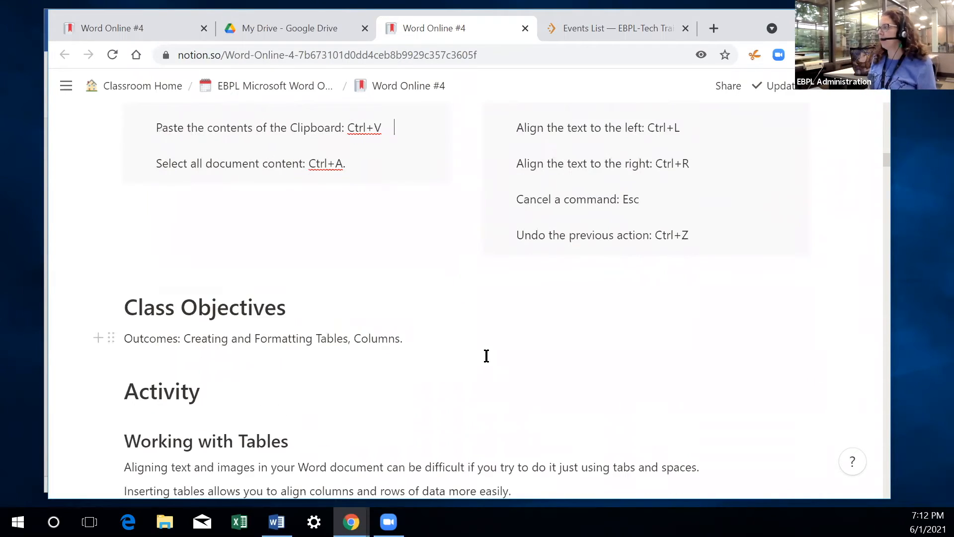
scroll(486, 356, down, 6)
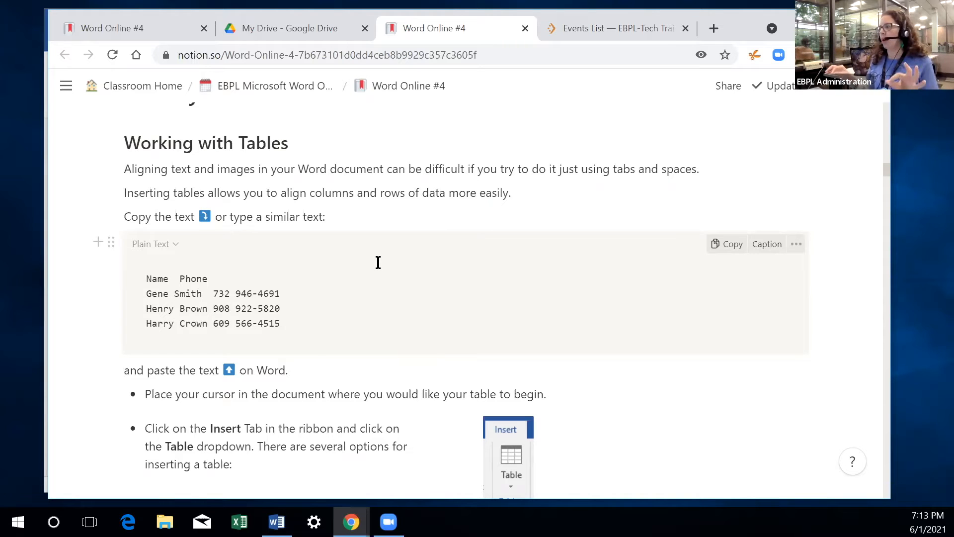
Switch to Word and create a new blank document
click(276, 521)
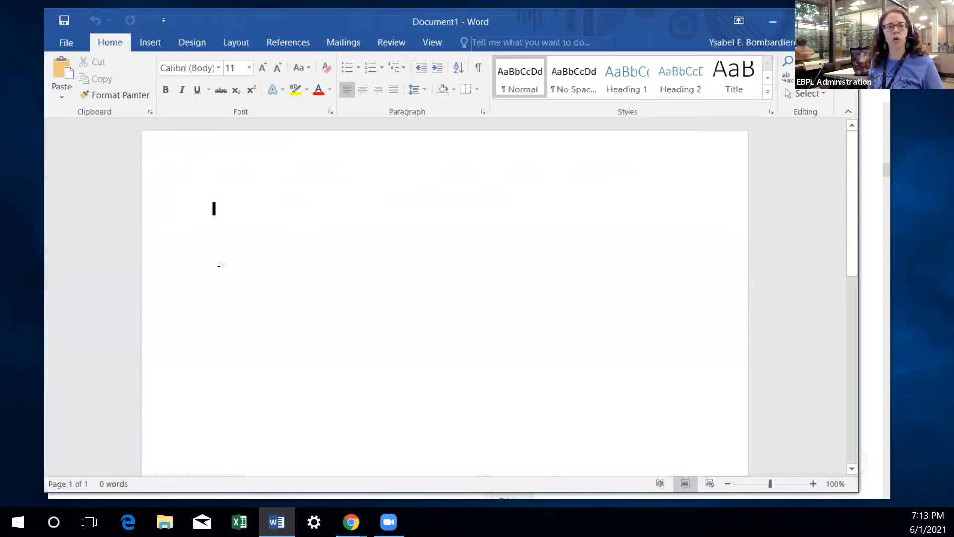
click(65, 41)
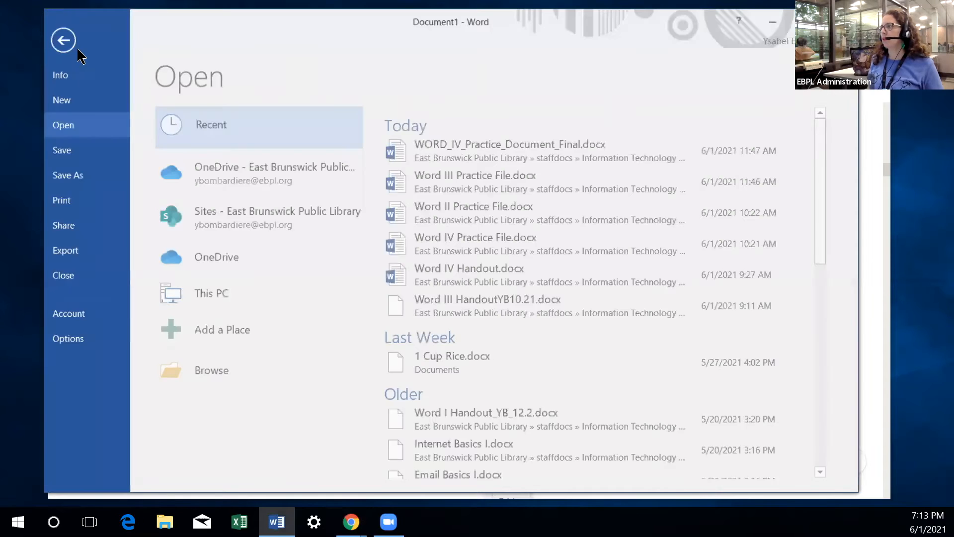
click(71, 100)
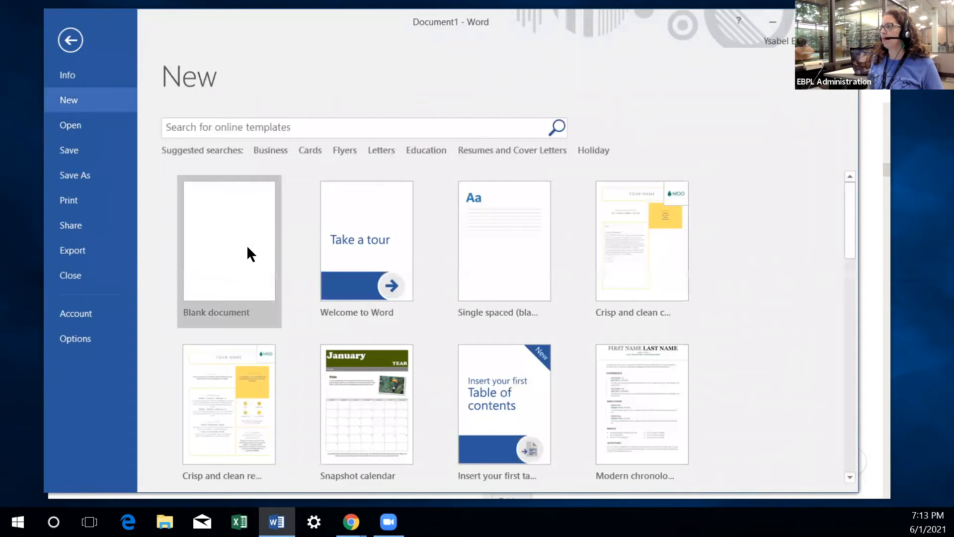
click(232, 243)
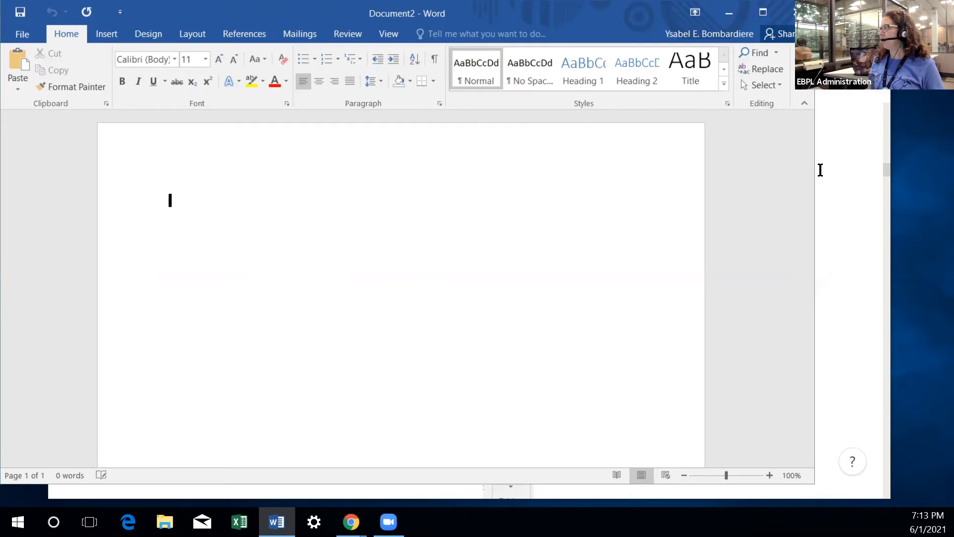
Copy the four-line name and phone list from the class notes and paste it into the new Word document
click(850, 147)
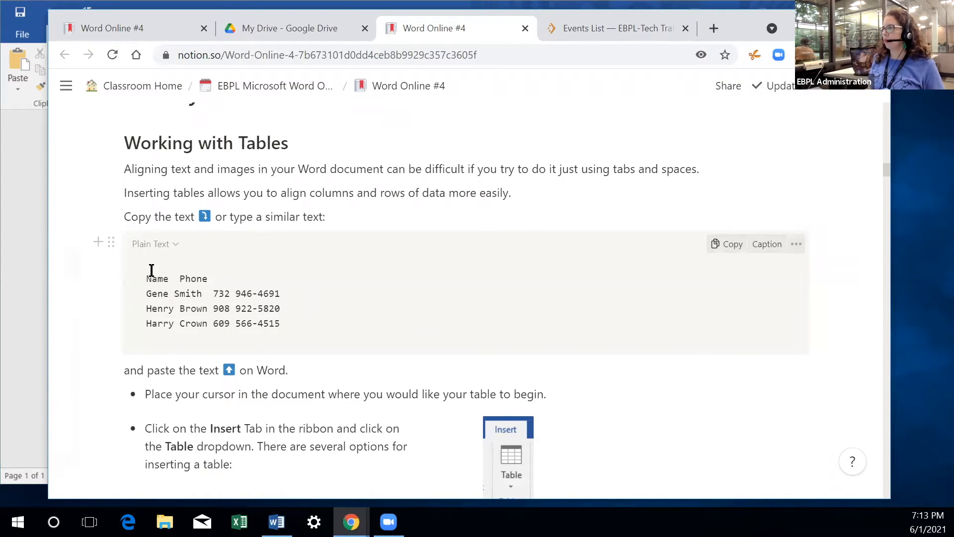
drag(148, 276, 292, 323)
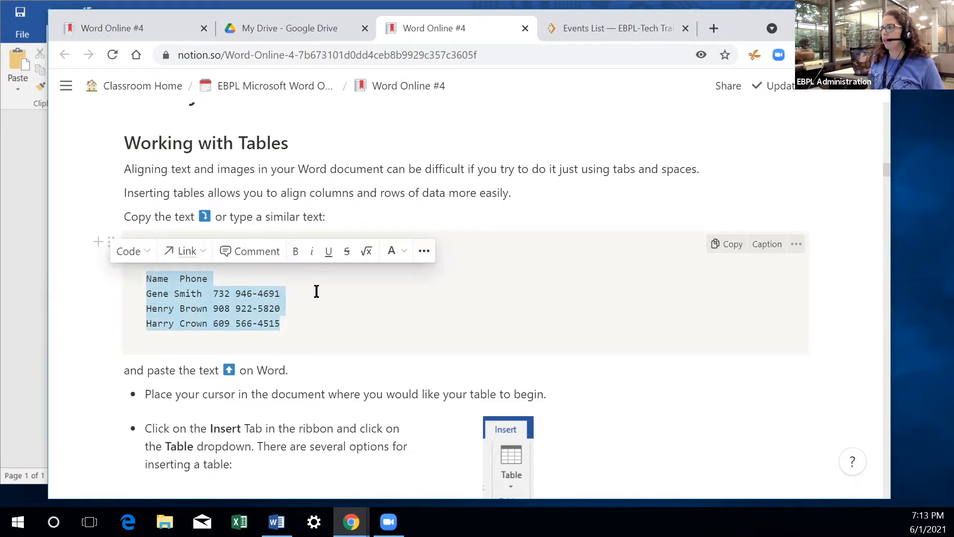
right_click(206, 300)
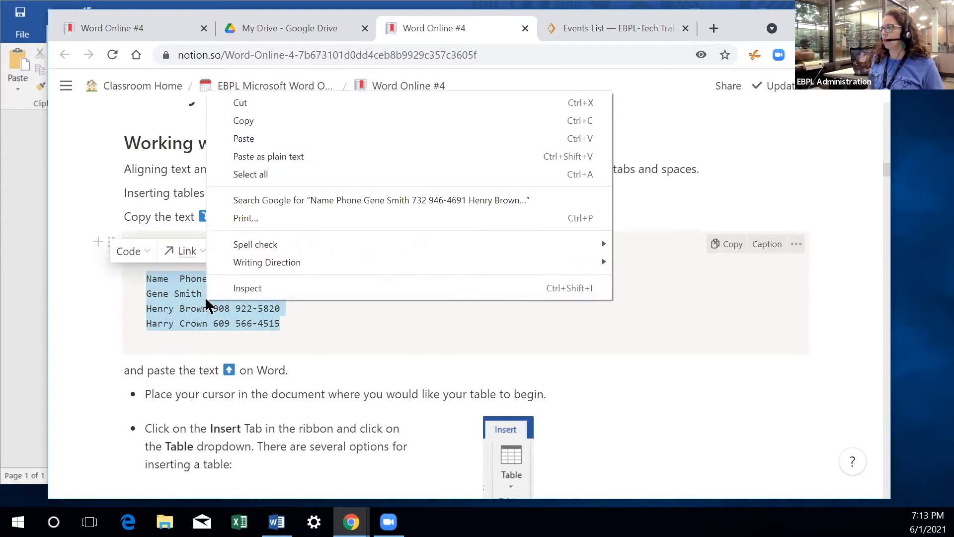
click(245, 121)
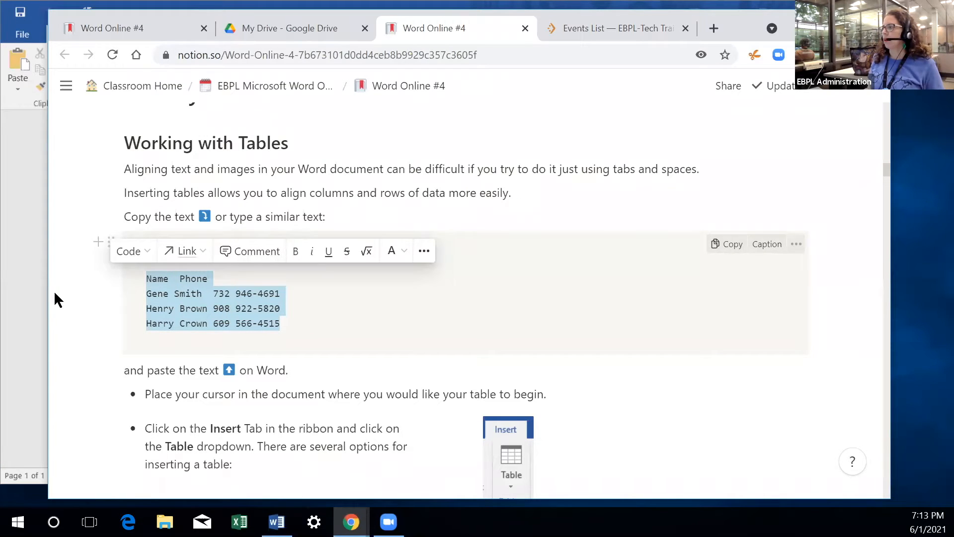
click(23, 304)
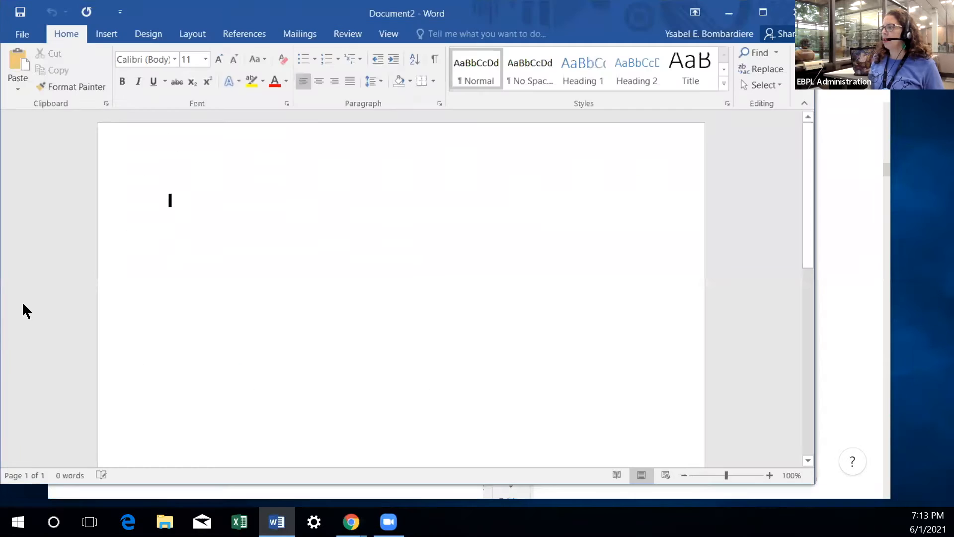
click(17, 64)
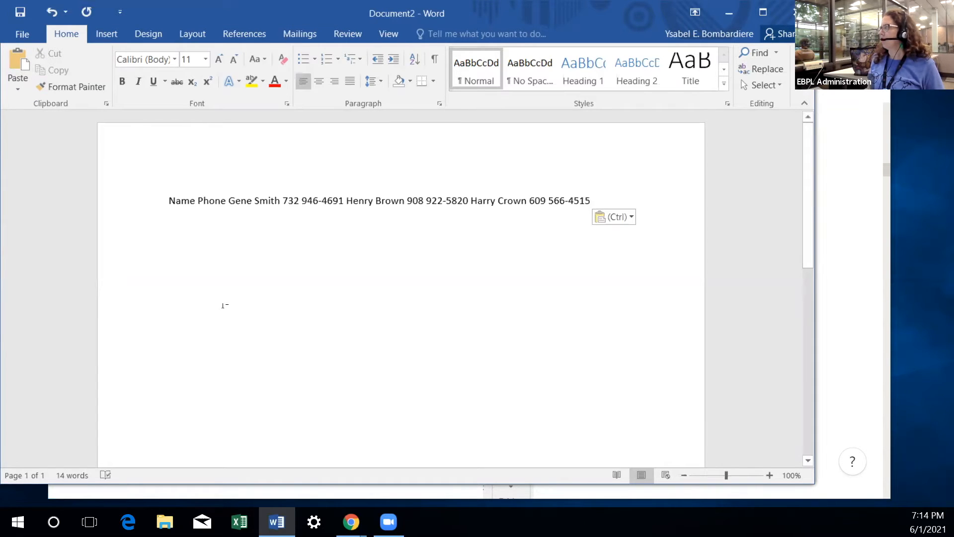
Return to the class notes in Chrome and copy the entire name and phone list again
click(852, 135)
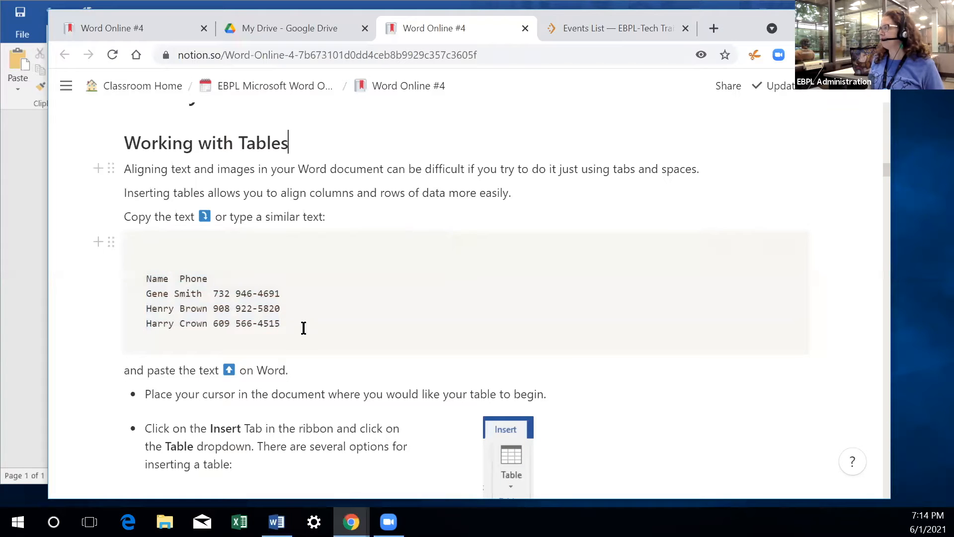
click(298, 323)
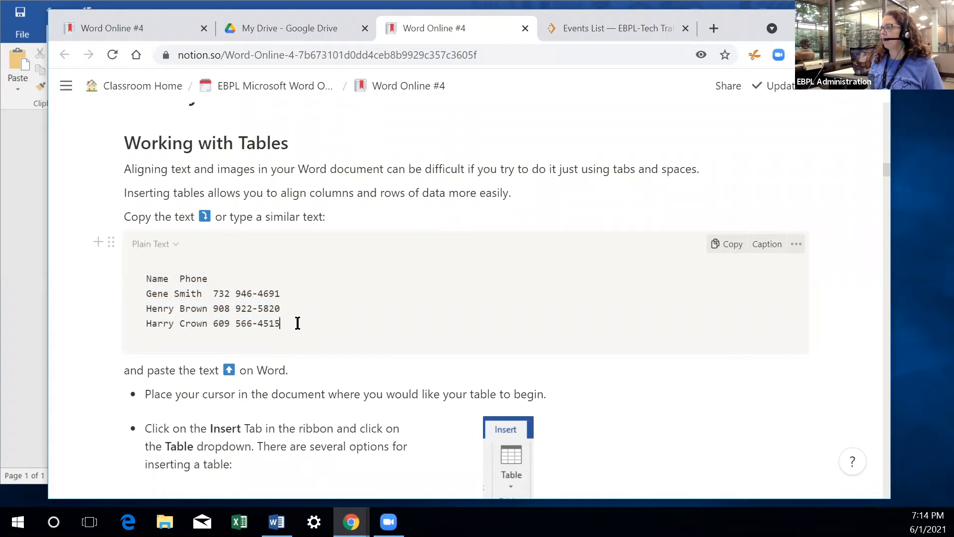
drag(297, 322, 138, 277)
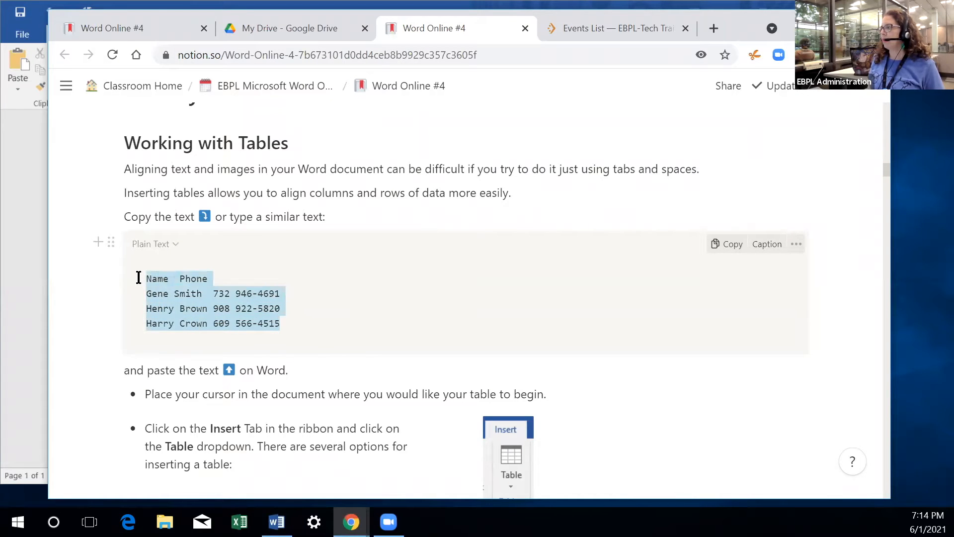
right_click(178, 291)
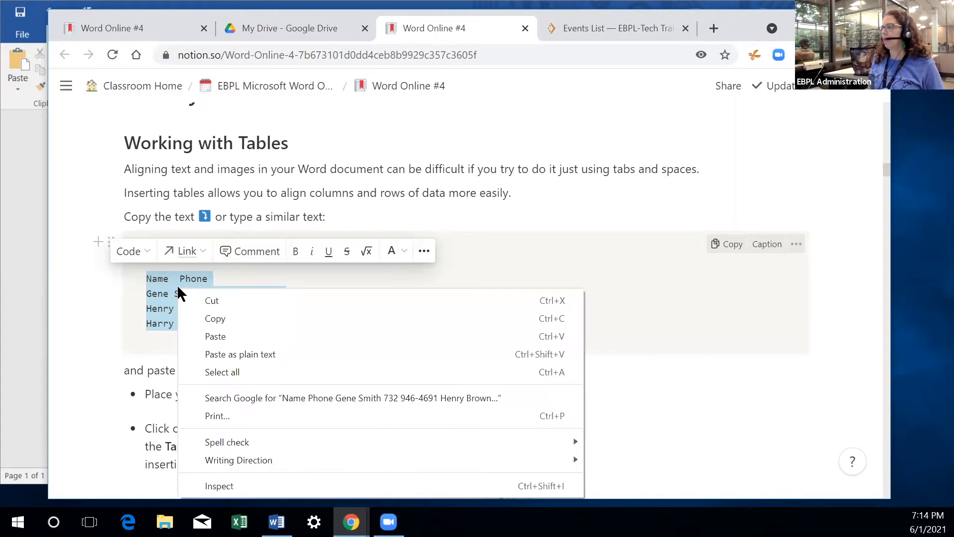
click(209, 319)
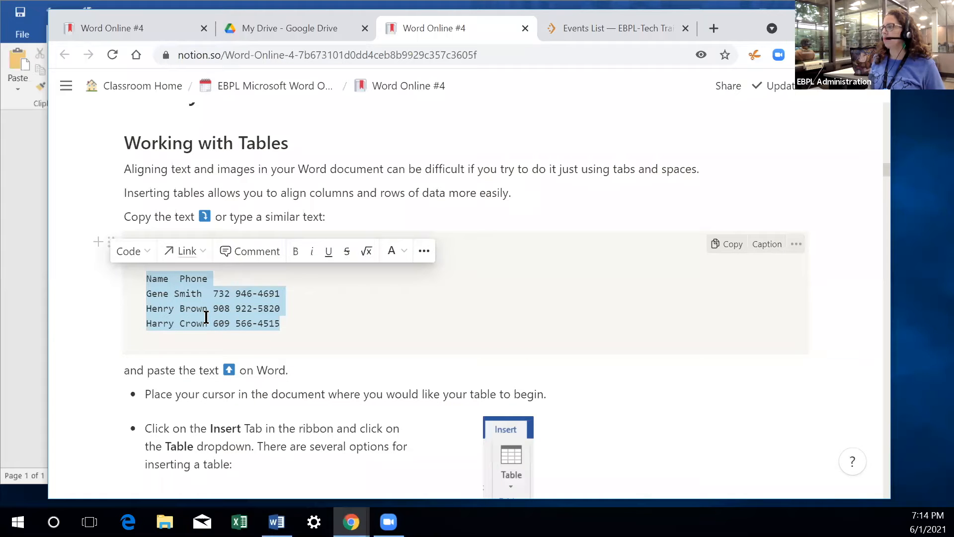
In the Word document, paste the list again two lines below the existing text and add two line breaks after it
click(26, 317)
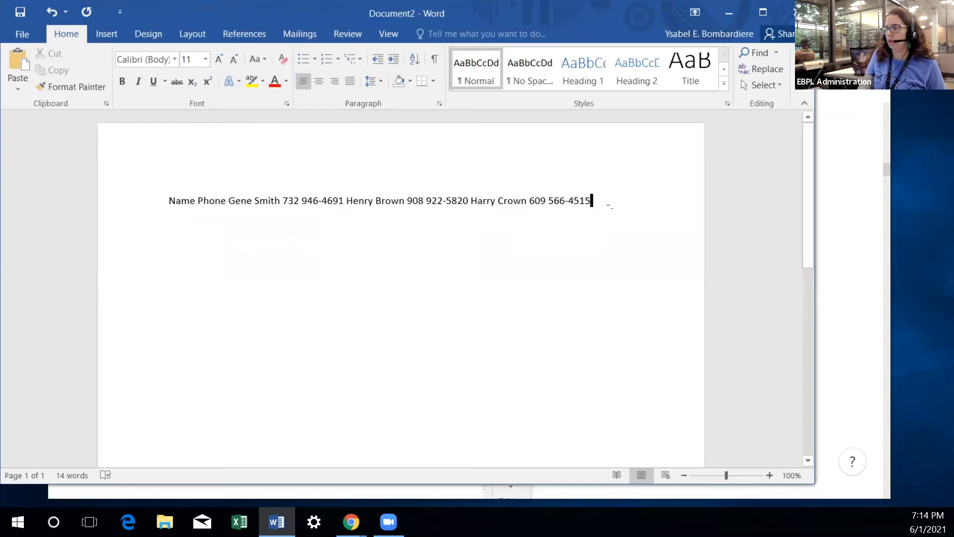
key(Return)
key(Return)
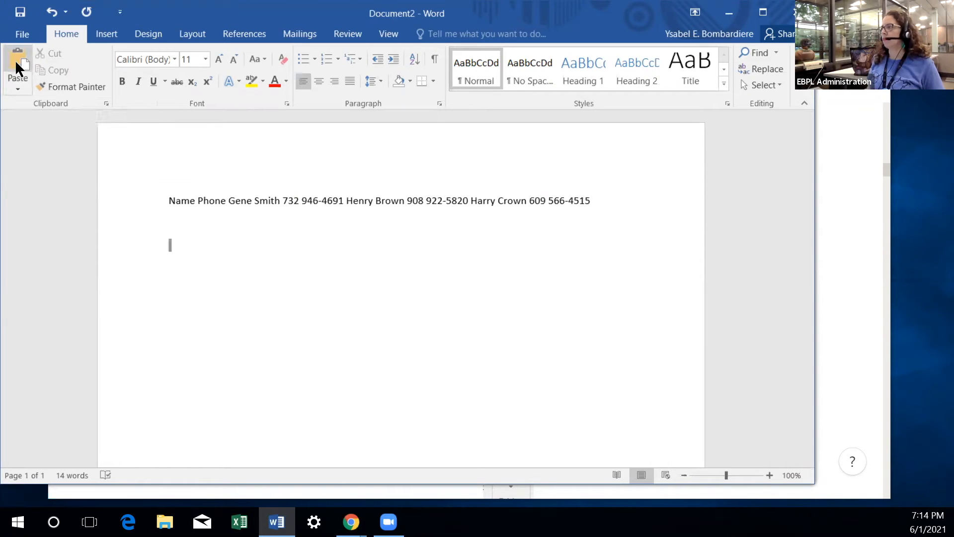
click(18, 67)
key(Return)
key(Return)
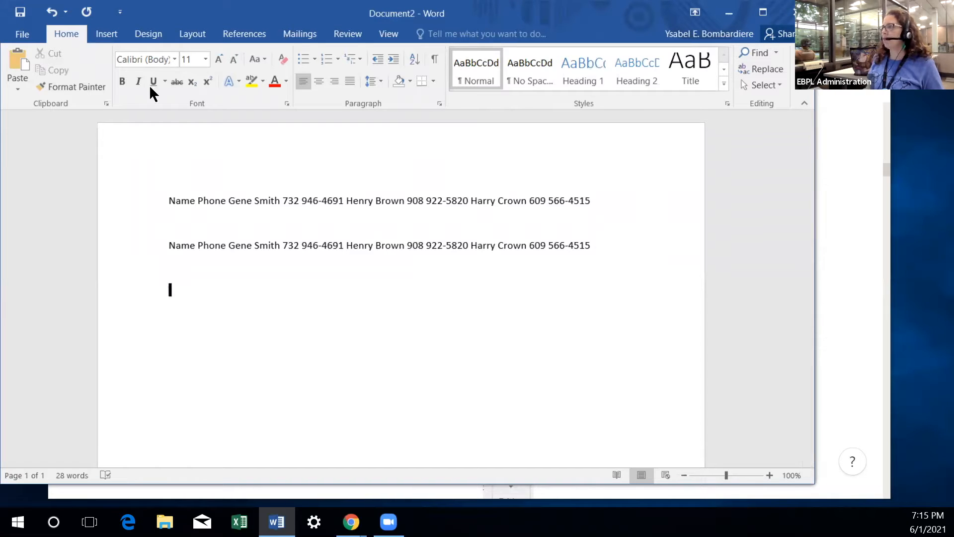
Save the document to the Desktop as a Word document, keeping the suggested file name
click(20, 12)
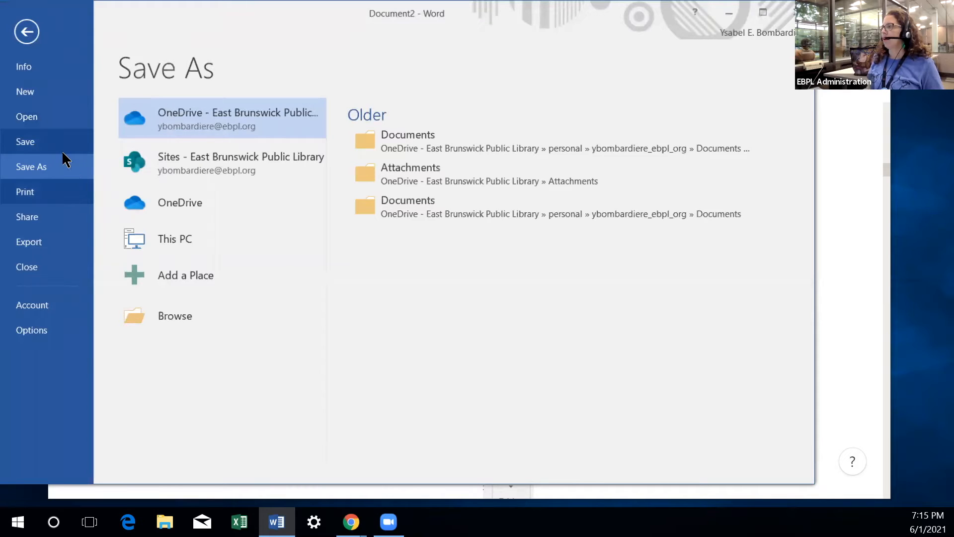
click(162, 243)
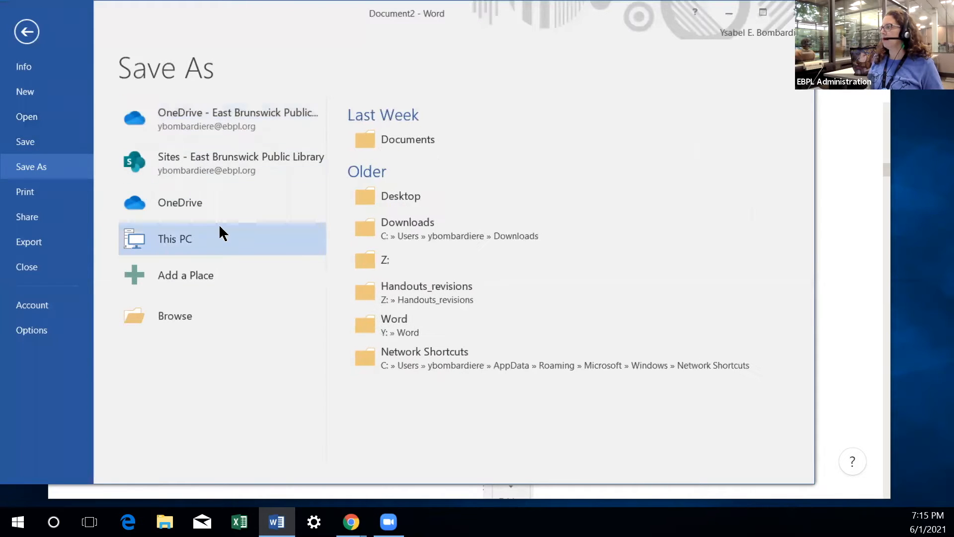
click(175, 316)
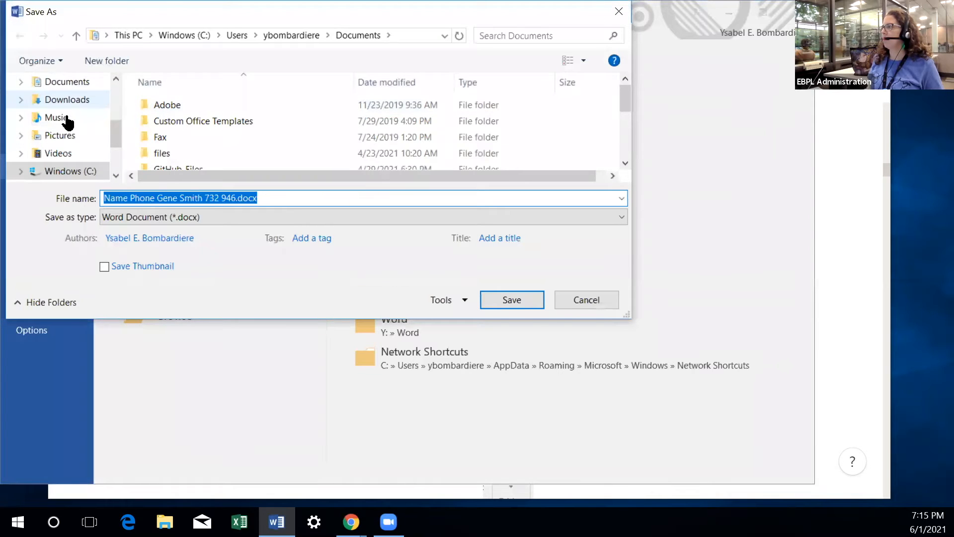
mouse_move(113, 128)
mouse_down()
mouse_move(118, 74)
mouse_move(116, 110)
mouse_up()
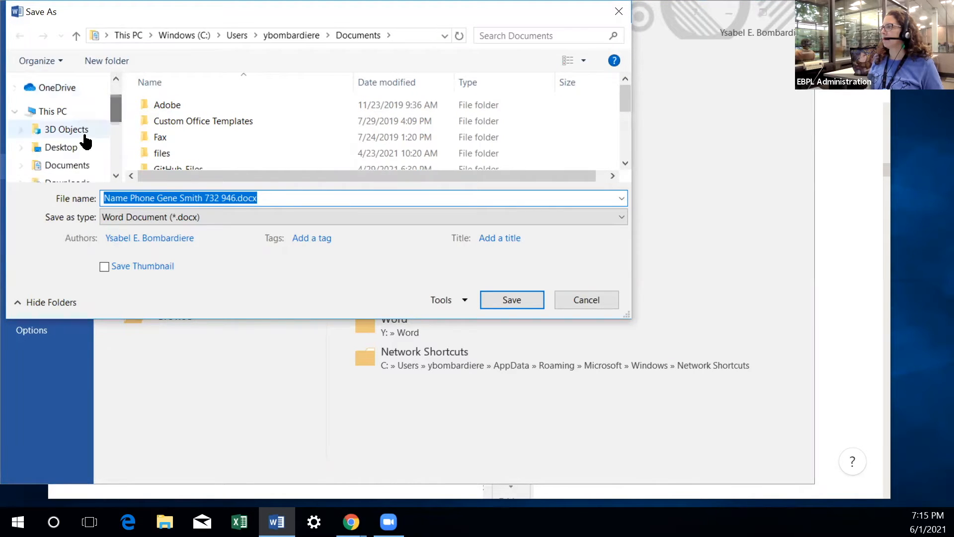
click(80, 148)
click(510, 300)
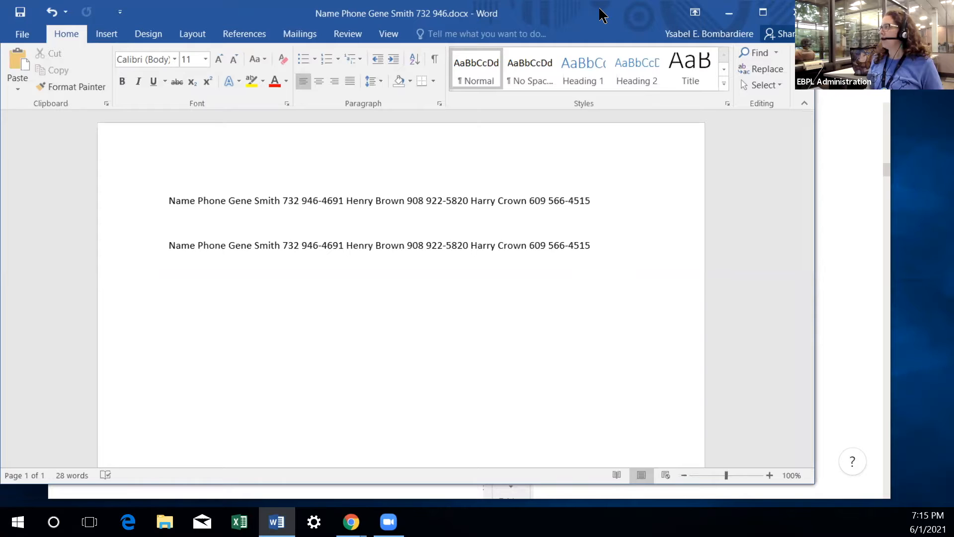
Reposition and widen the Word window, with the insert commands on display
drag(603, 15, 648, 15)
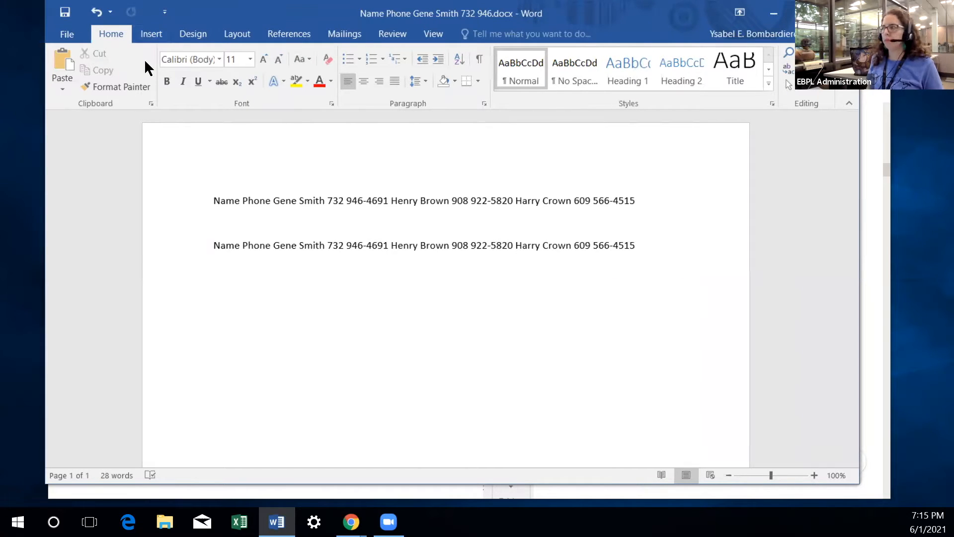
click(149, 37)
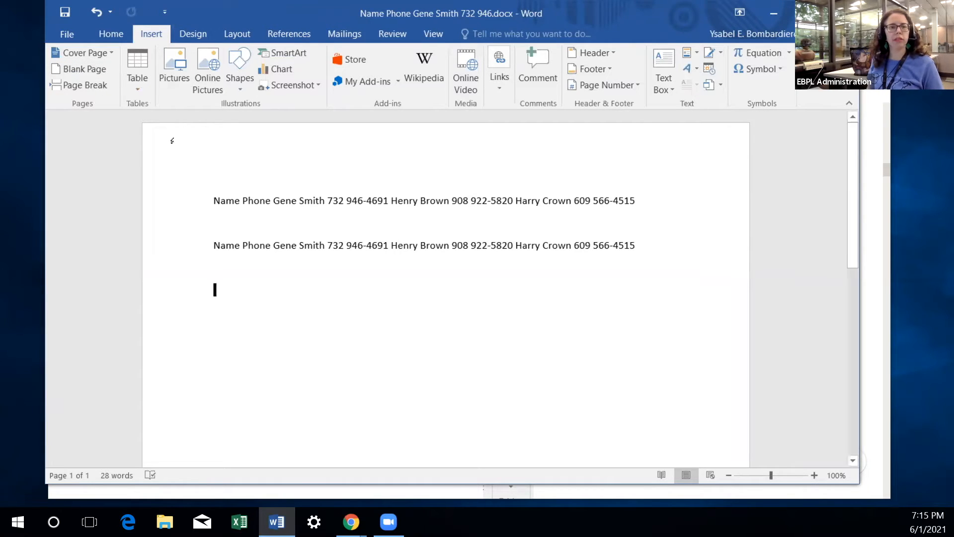
click(140, 87)
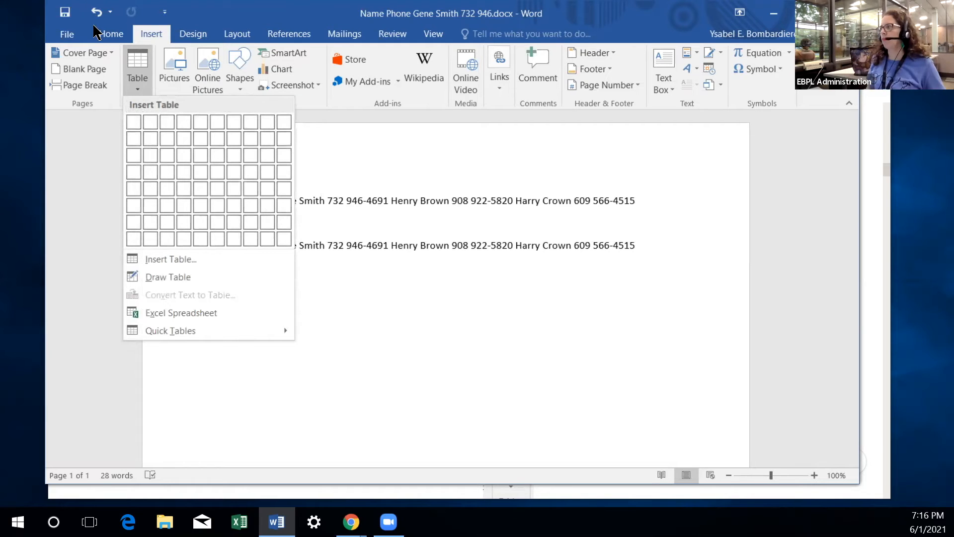
click(108, 37)
click(108, 36)
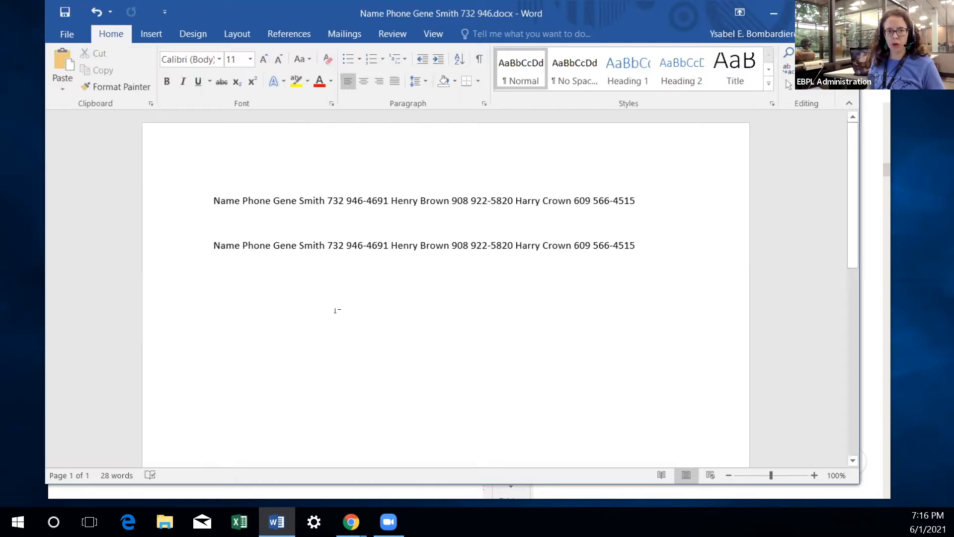
click(155, 38)
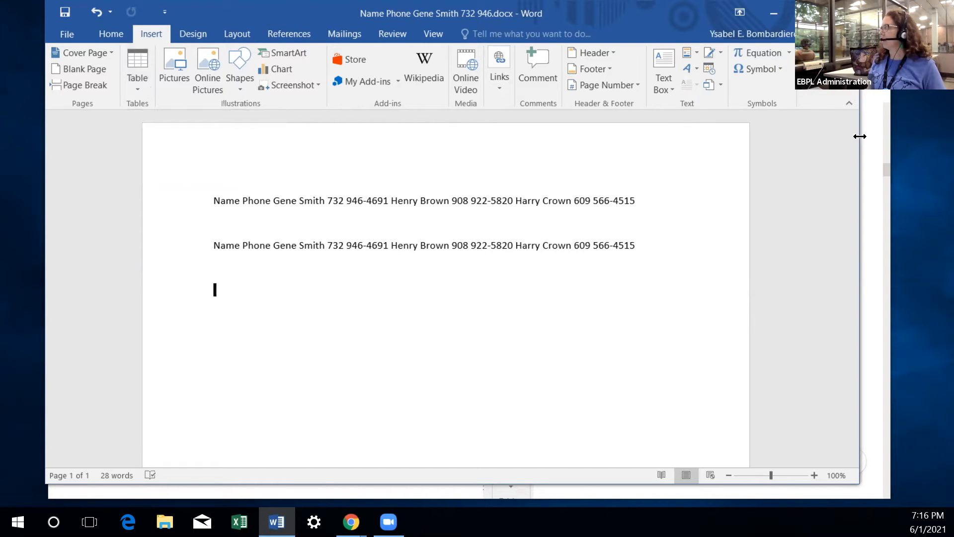
drag(860, 137, 905, 137)
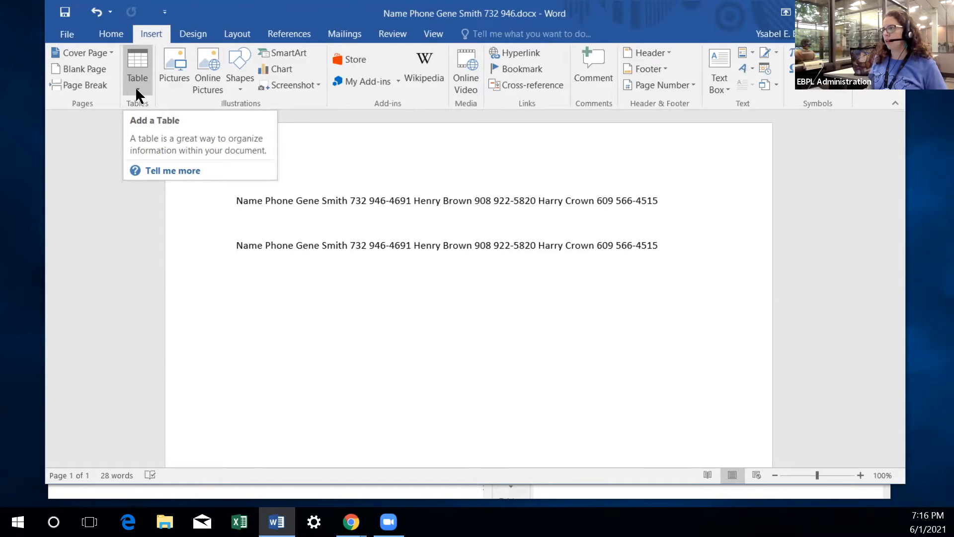
Try inserting a 2x4 table below the pasted text and undo the insertion
click(136, 94)
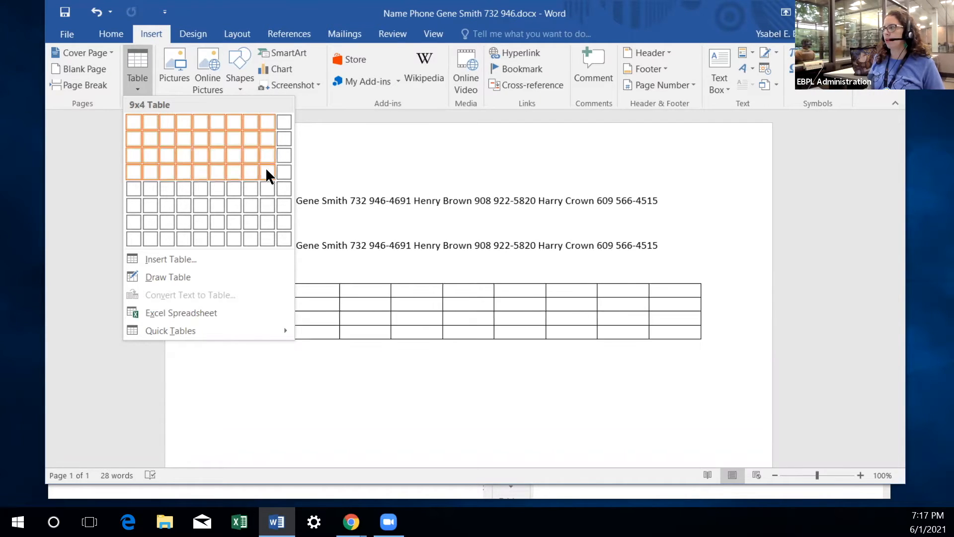
click(148, 167)
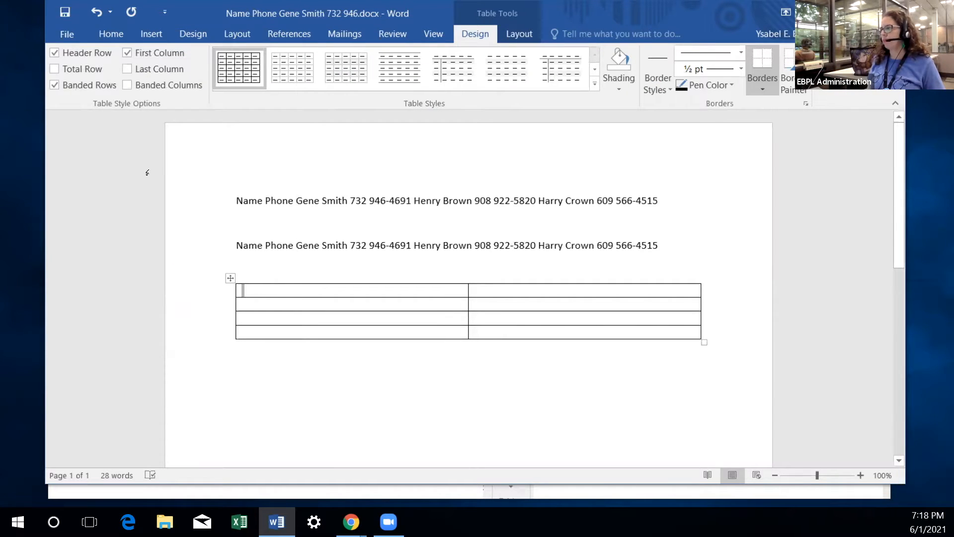
click(95, 13)
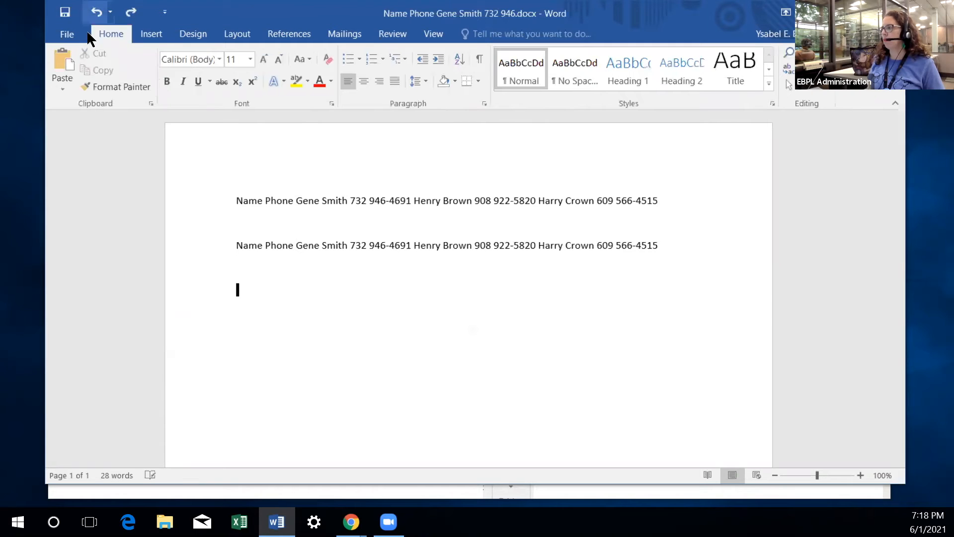
Insert a table with two columns and four rows below the second pasted list
click(153, 34)
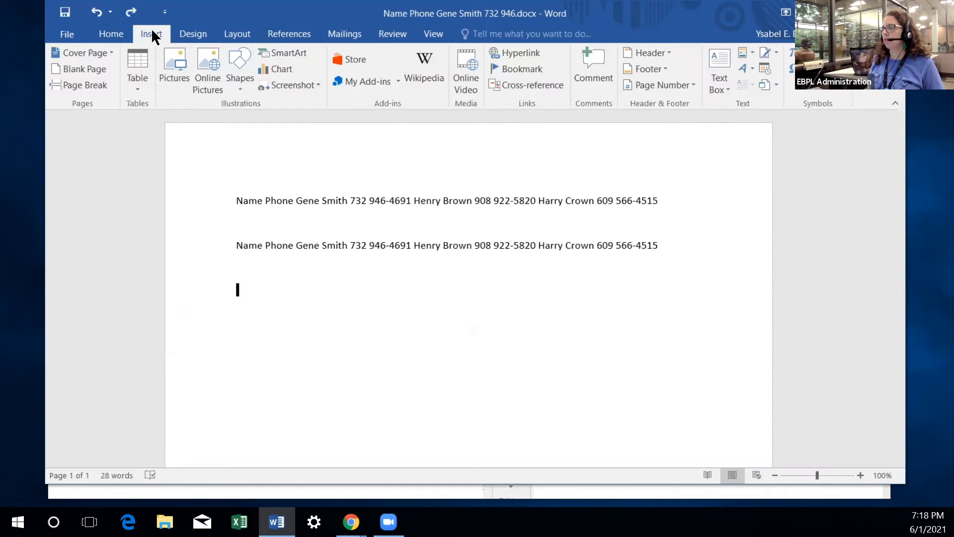
click(138, 88)
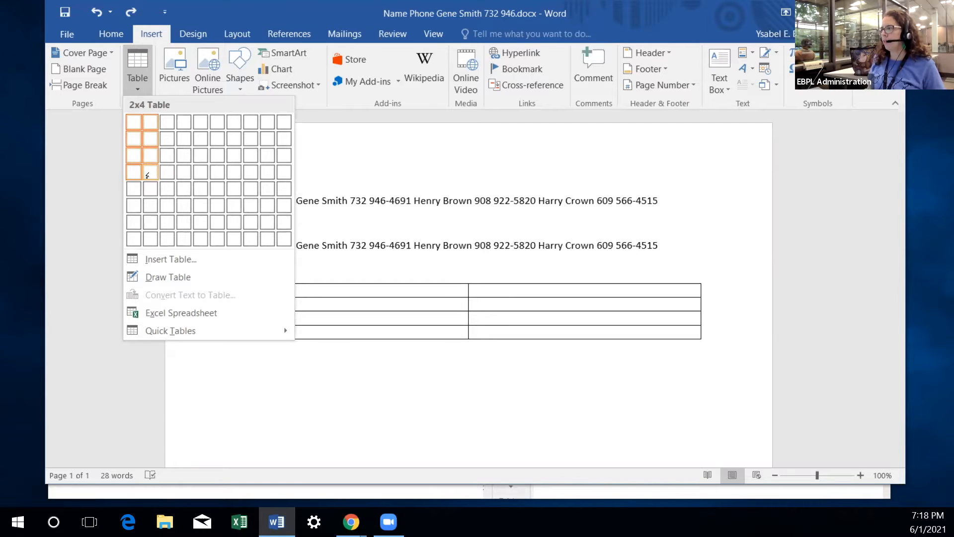
click(148, 170)
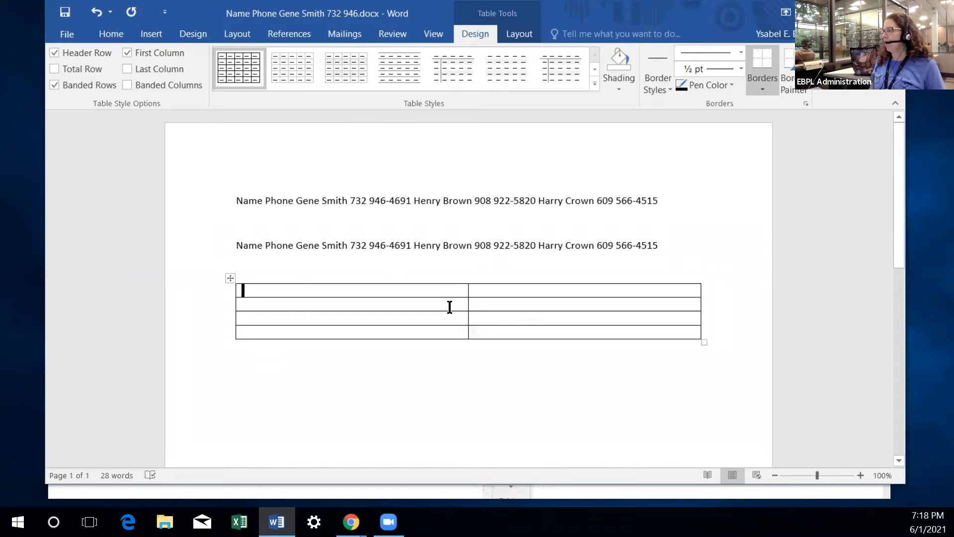
Alternate the insertion point between the text and the table cells to compare when the table tools are available
click(417, 368)
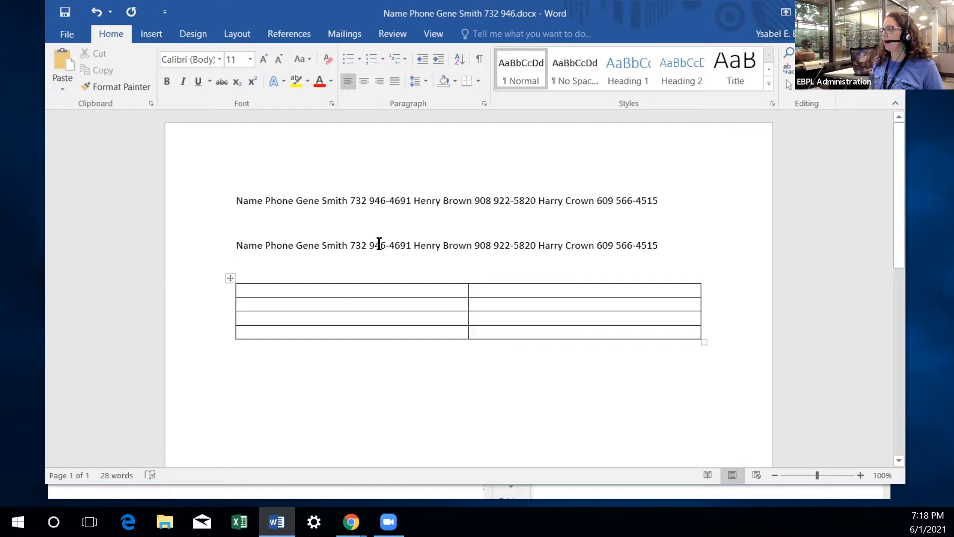
click(300, 234)
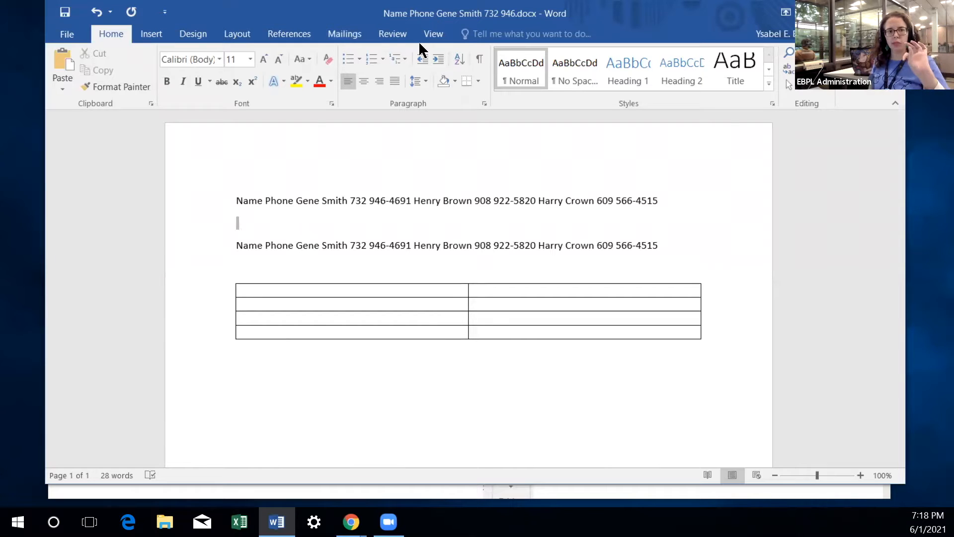
click(312, 307)
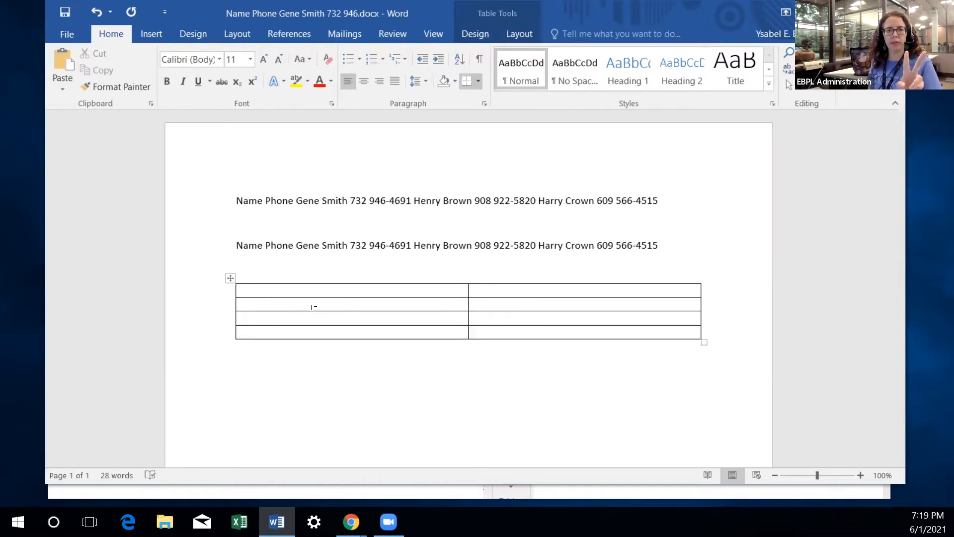
click(323, 244)
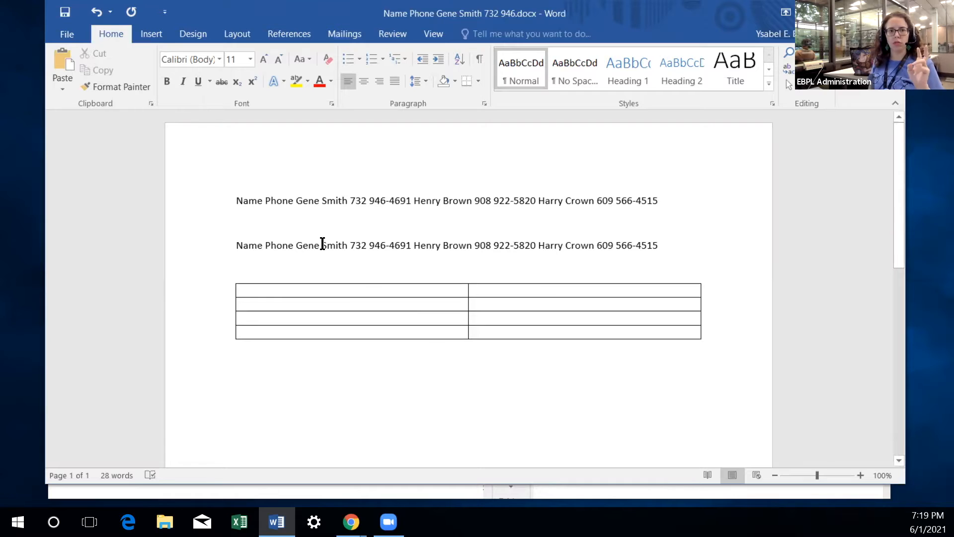
click(307, 315)
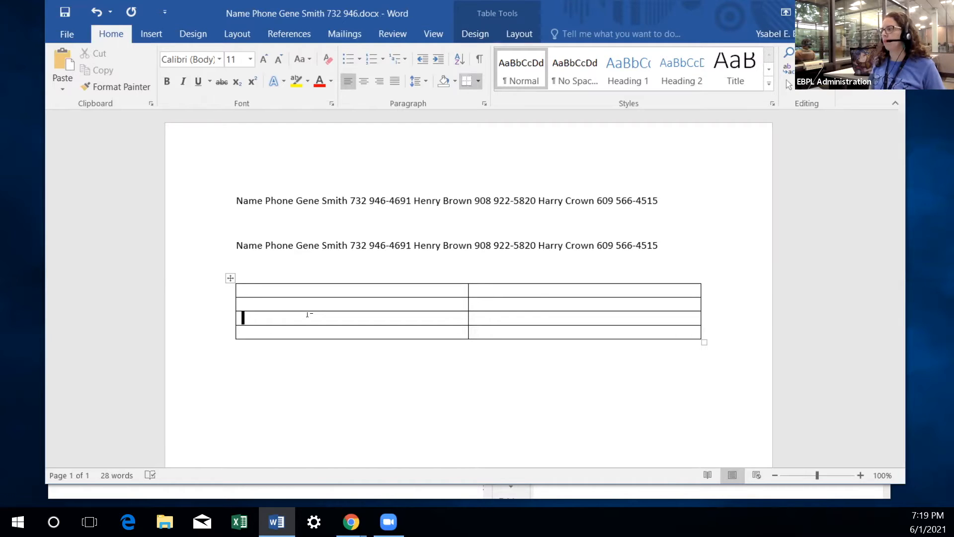
click(355, 245)
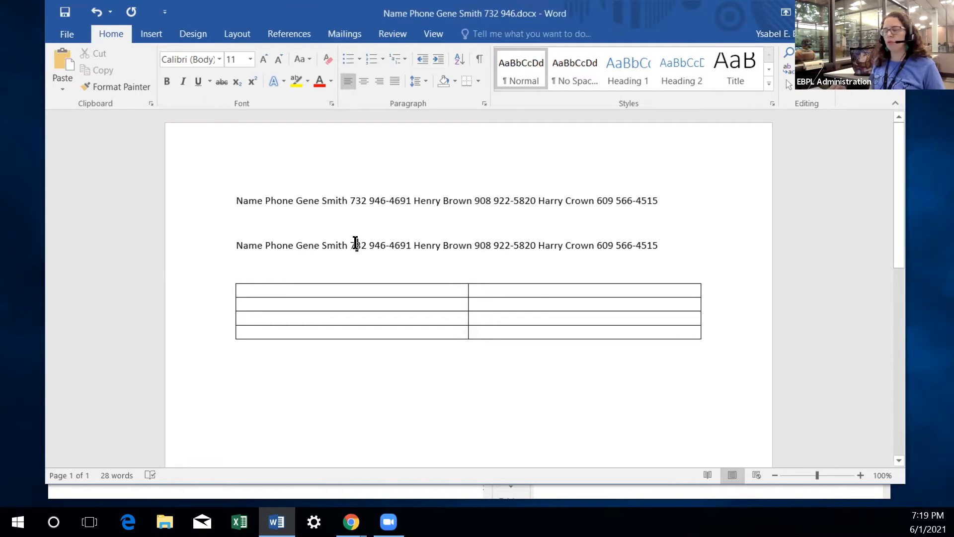
click(376, 305)
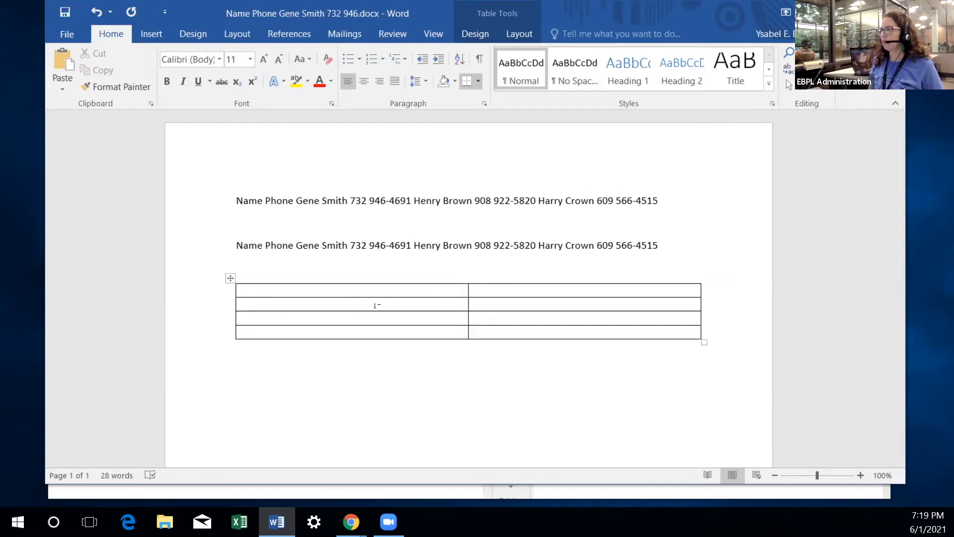
Examine the table's selection handle at 308% and at 83% zoom, selecting the whole table with it each time
click(836, 475)
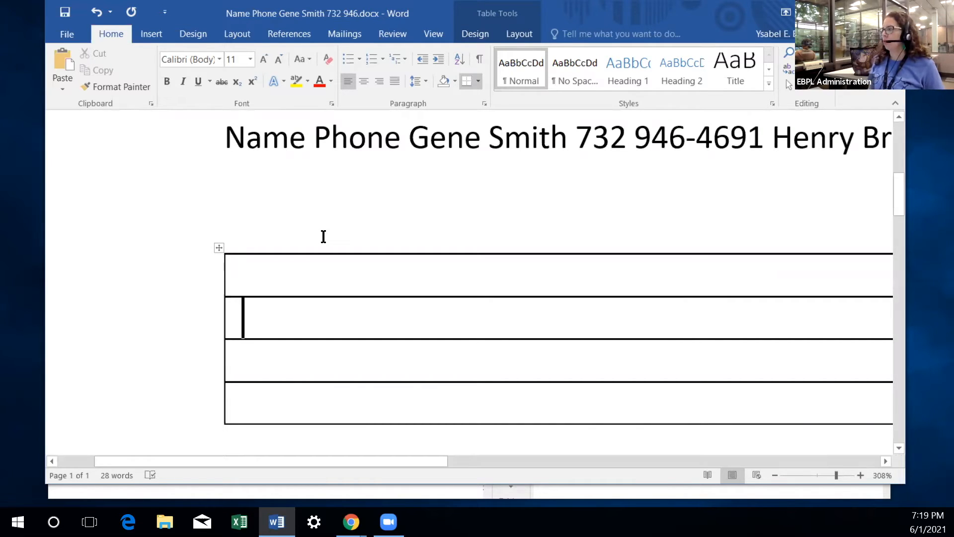
click(218, 247)
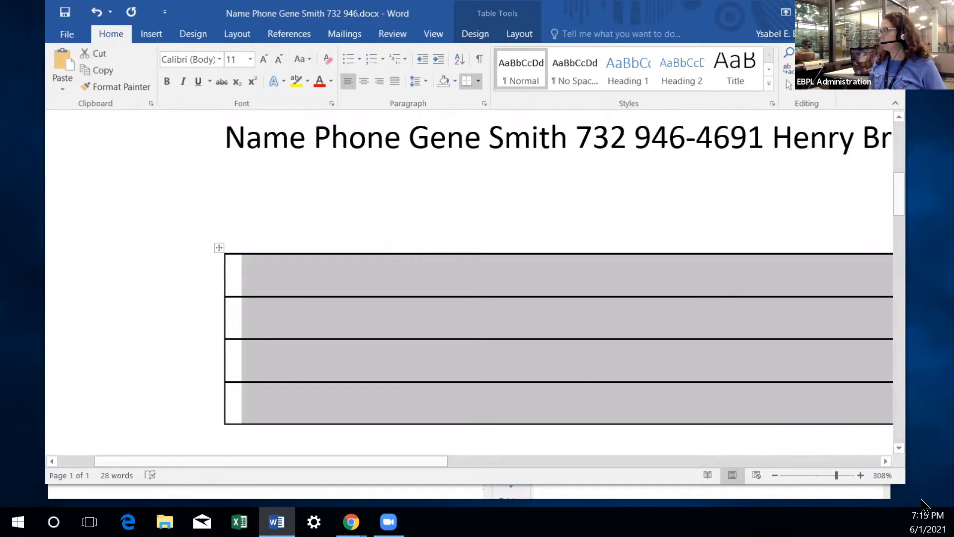
click(810, 475)
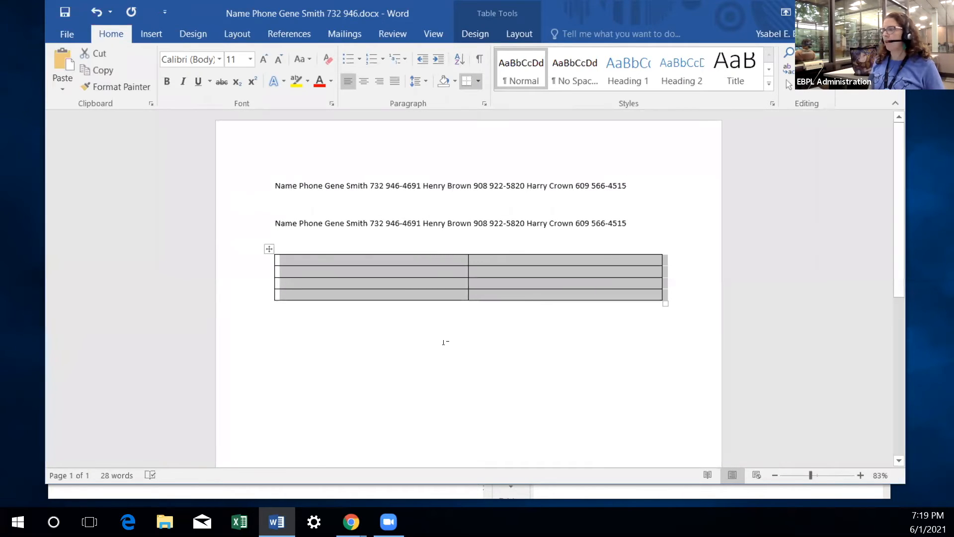
click(417, 223)
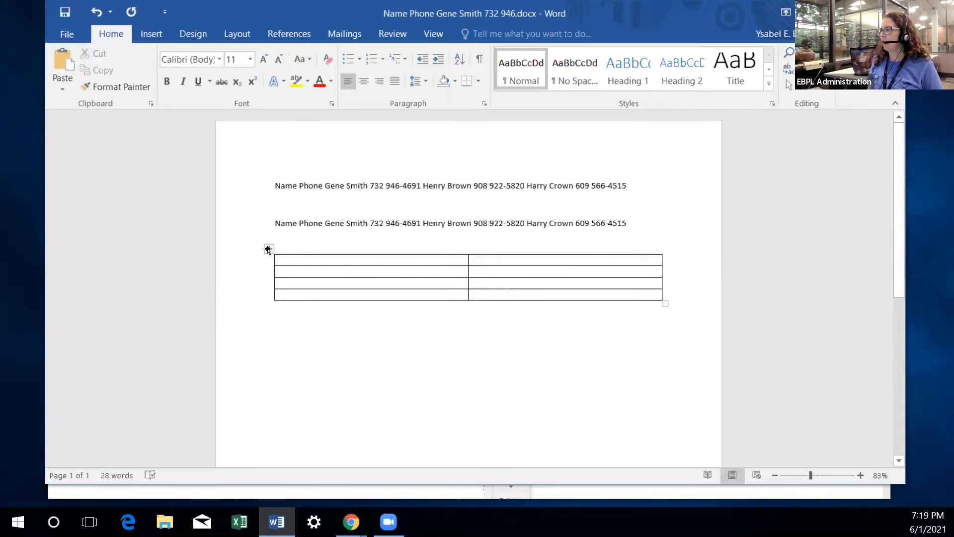
click(269, 250)
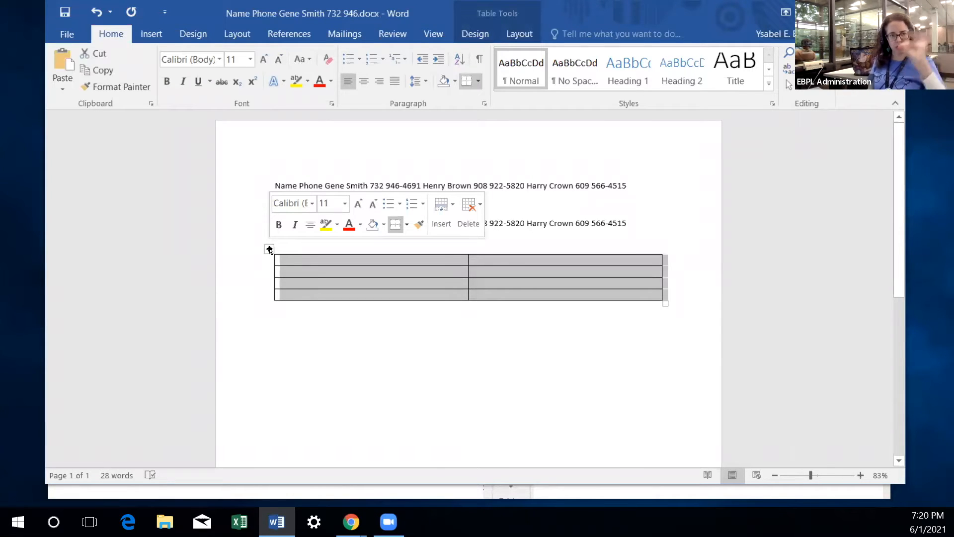
Practise selecting the first-column cells in rows two and three, and the whole table by its handle
click(418, 274)
mouse_move(354, 271)
mouse_down()
mouse_move(361, 292)
mouse_move(367, 274)
mouse_move(369, 290)
mouse_up()
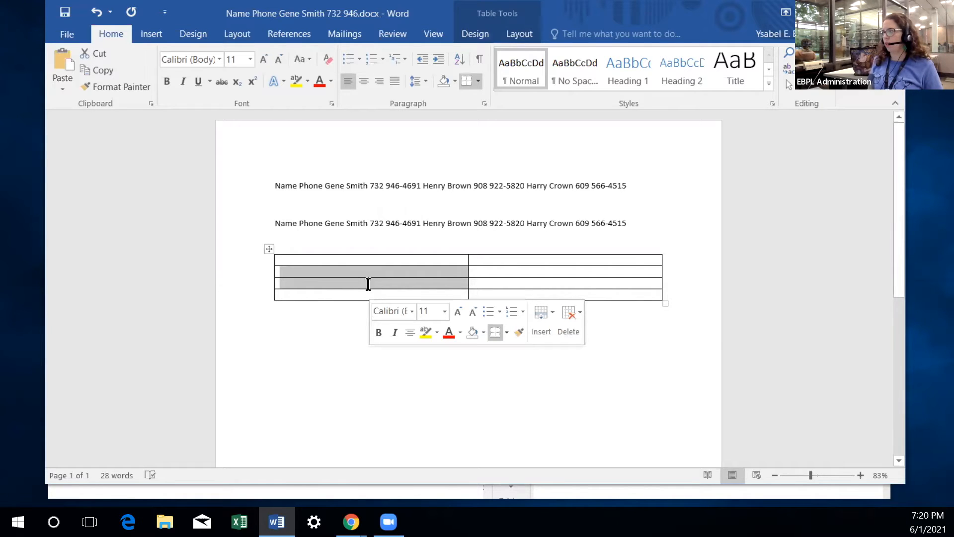
click(270, 249)
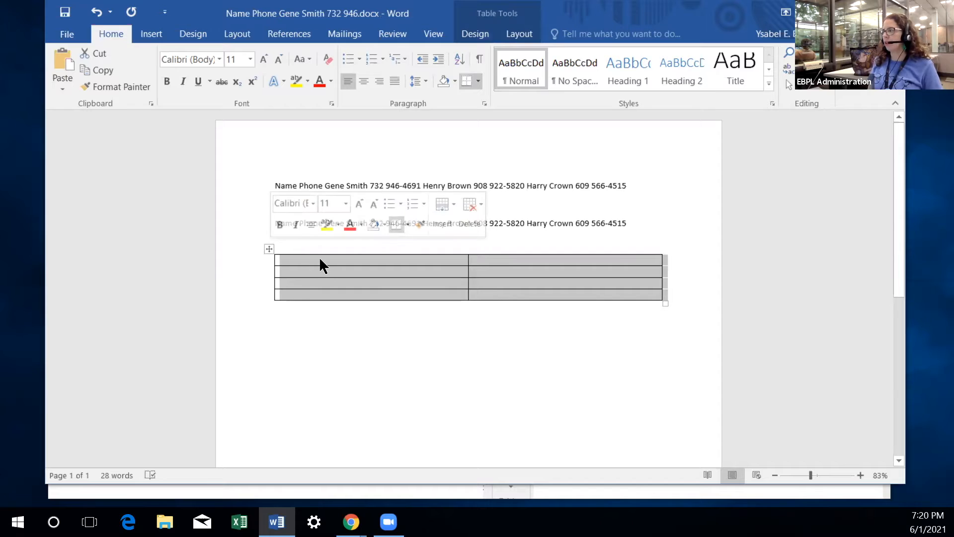
click(282, 260)
click(269, 249)
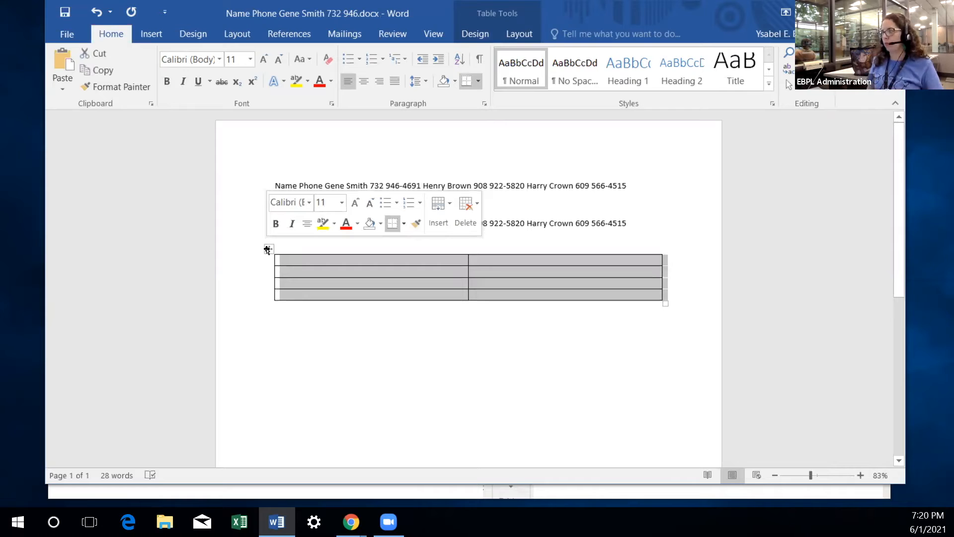
click(529, 262)
Add two blank lines below the table
click(382, 339)
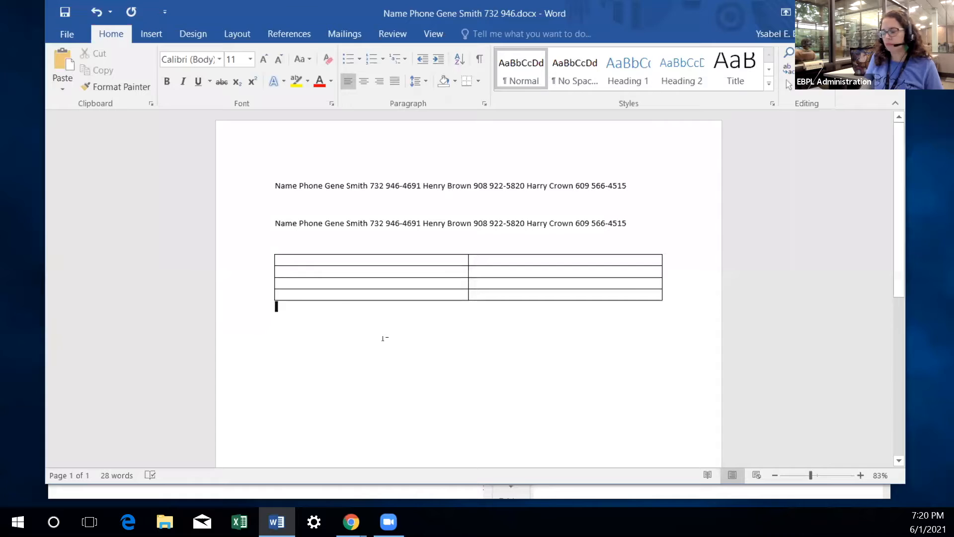
key(Return)
key(Return)
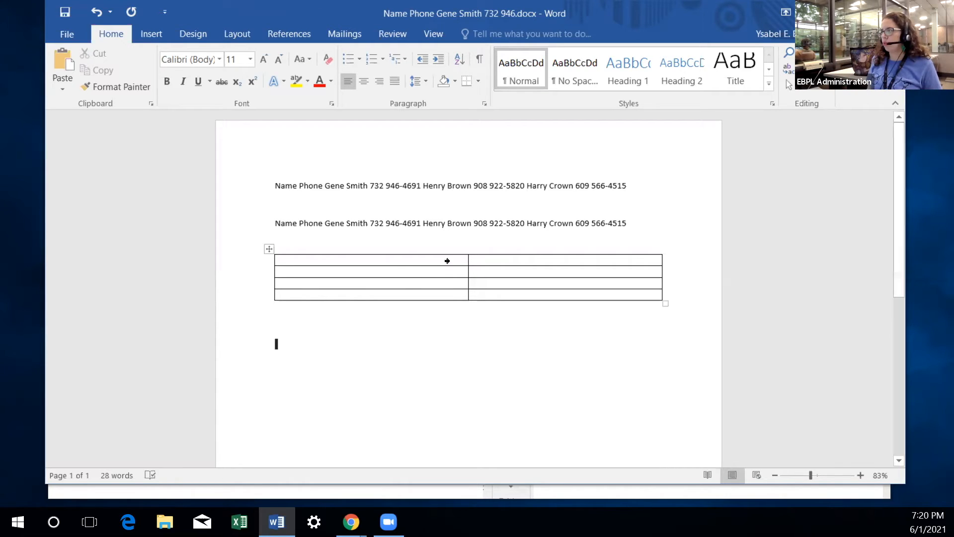
Enter the column headings Name and Phone Number in the table's first row
click(403, 258)
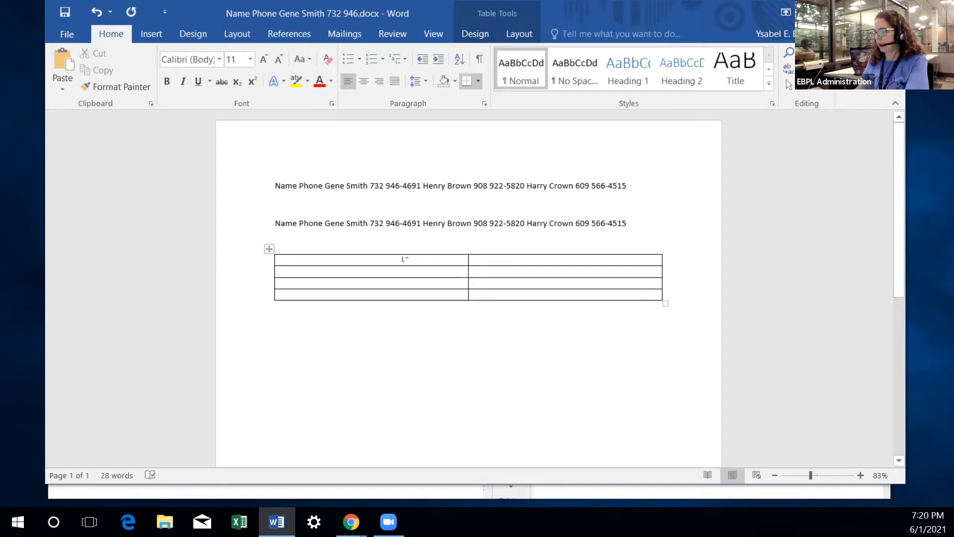
text(Name)
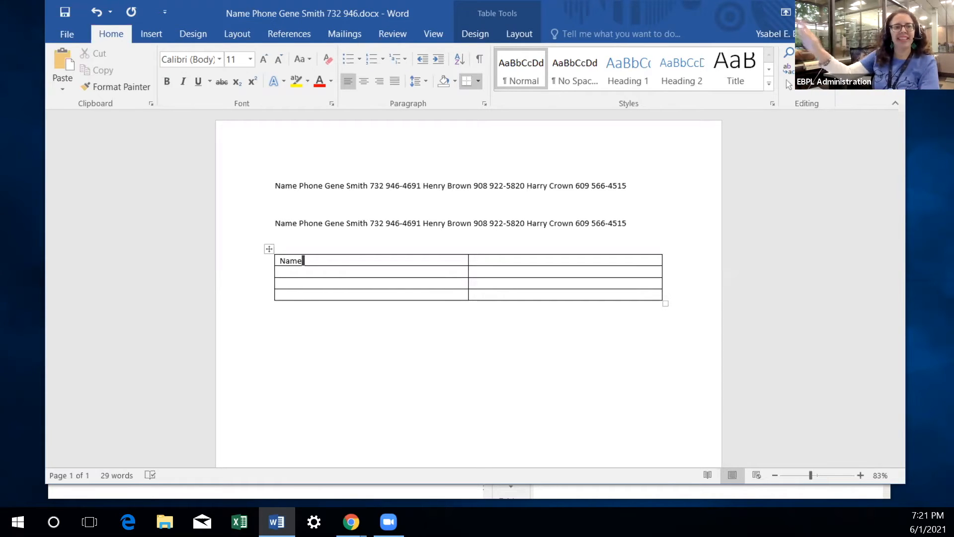
click(475, 259)
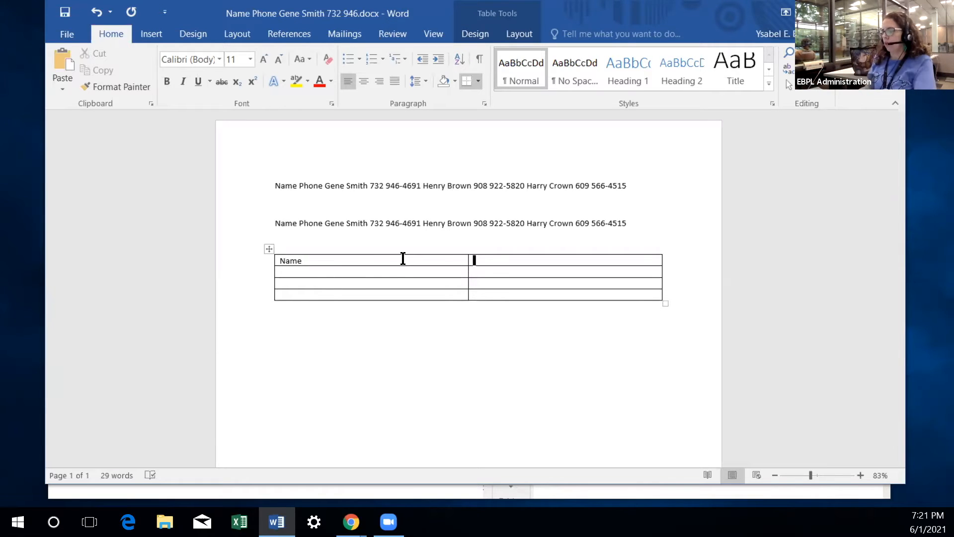
text(Pho)
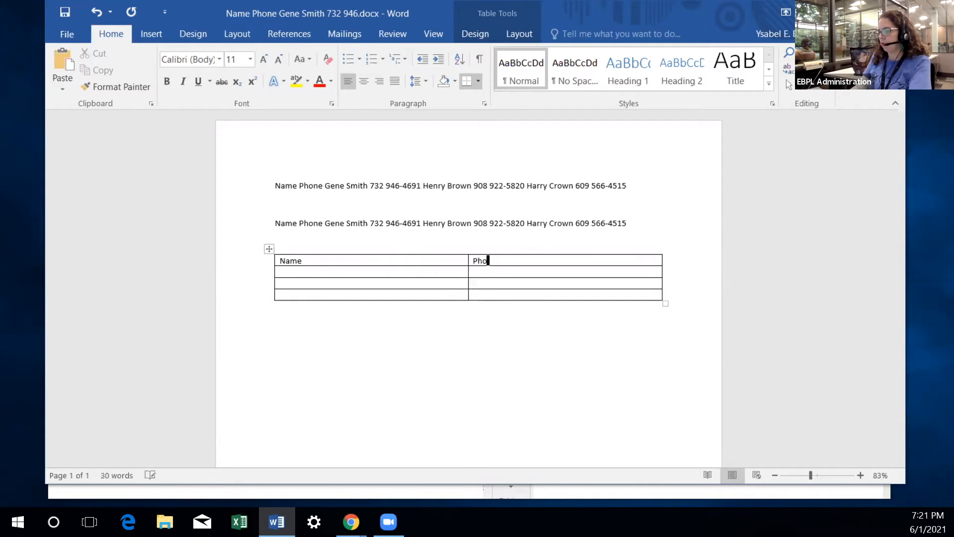
text(ne Nu,m)
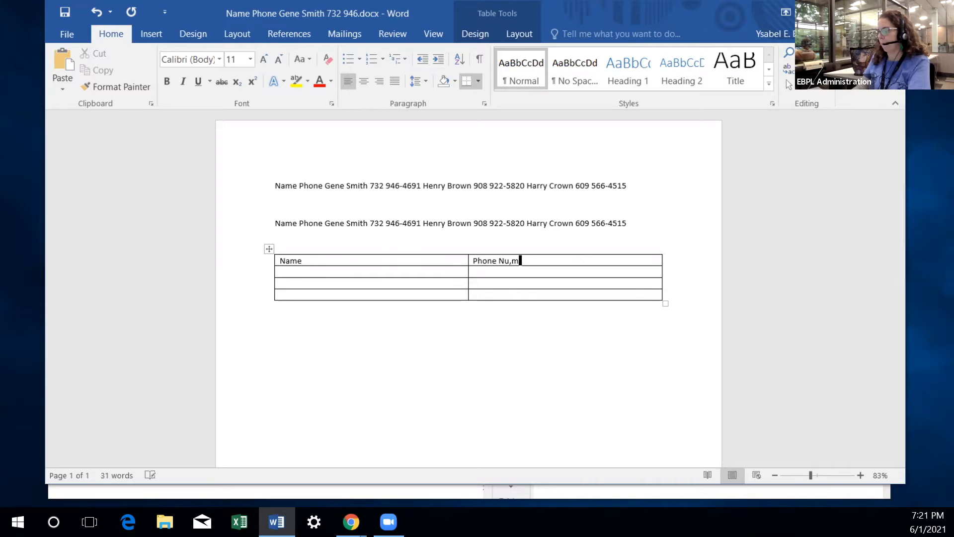
key(BackSpace)
key(BackSpace)
text(mber)
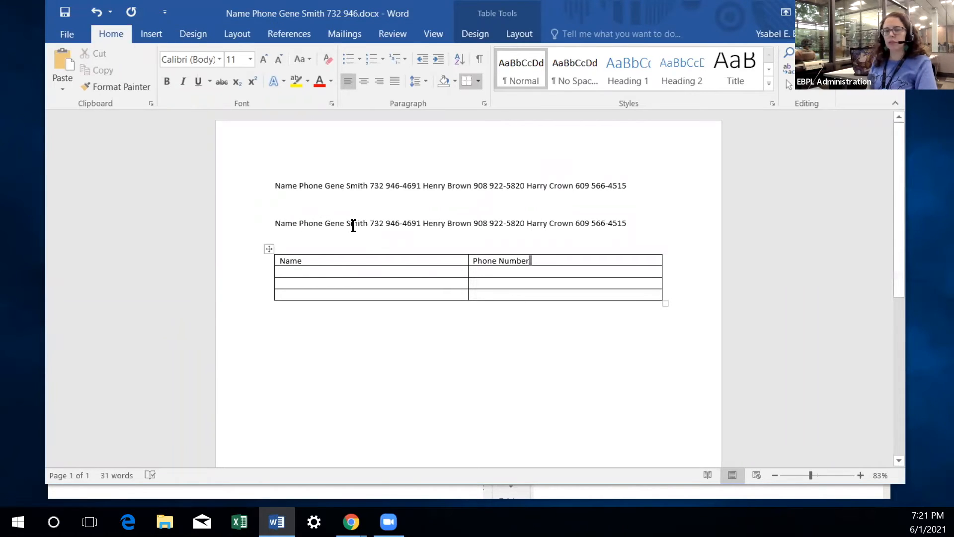
Try copying the first person's name from the second text line into row two's Name cell, and undo the paste
click(325, 269)
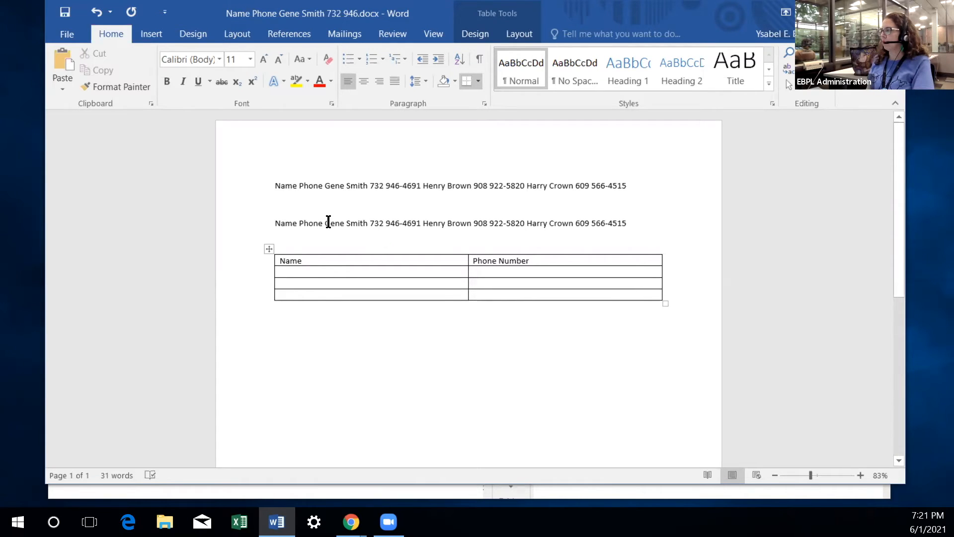
drag(326, 221, 369, 224)
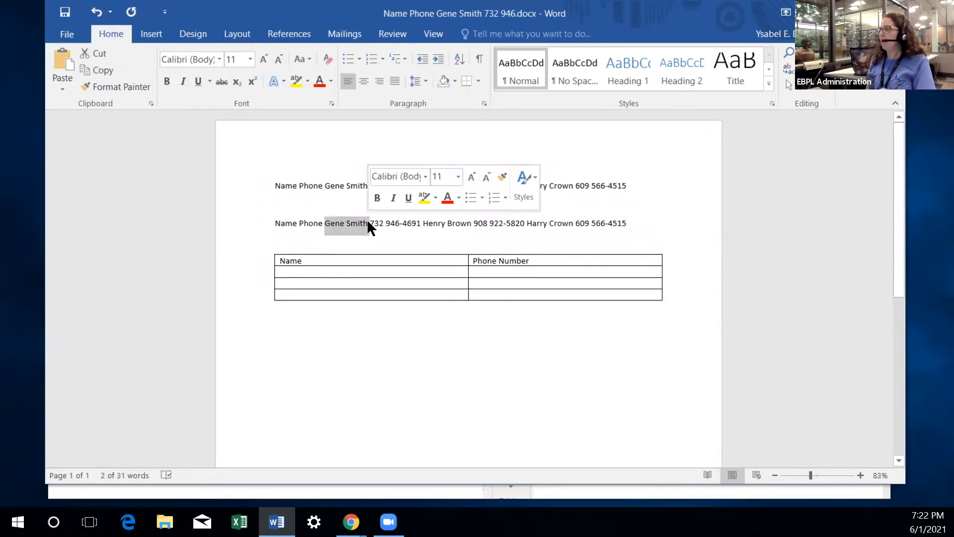
right_click(347, 225)
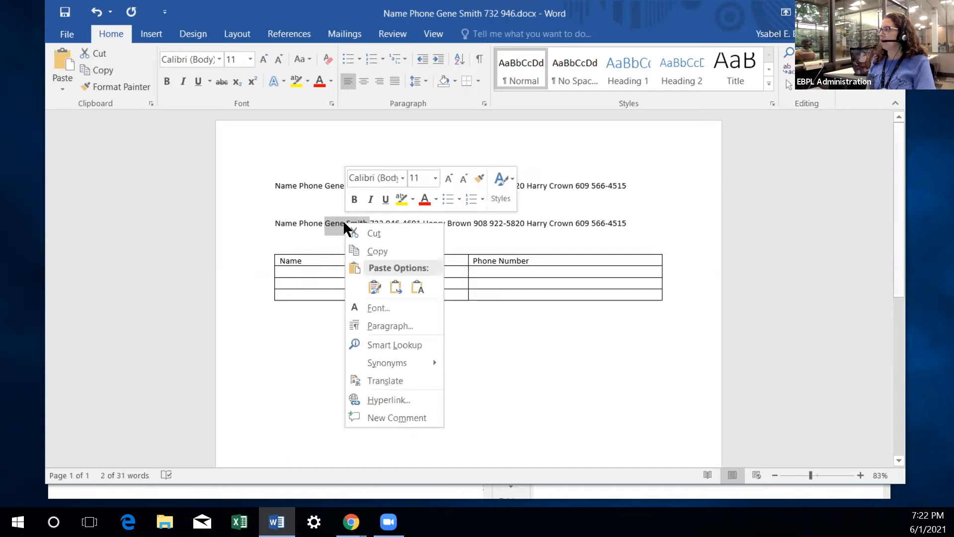
click(366, 249)
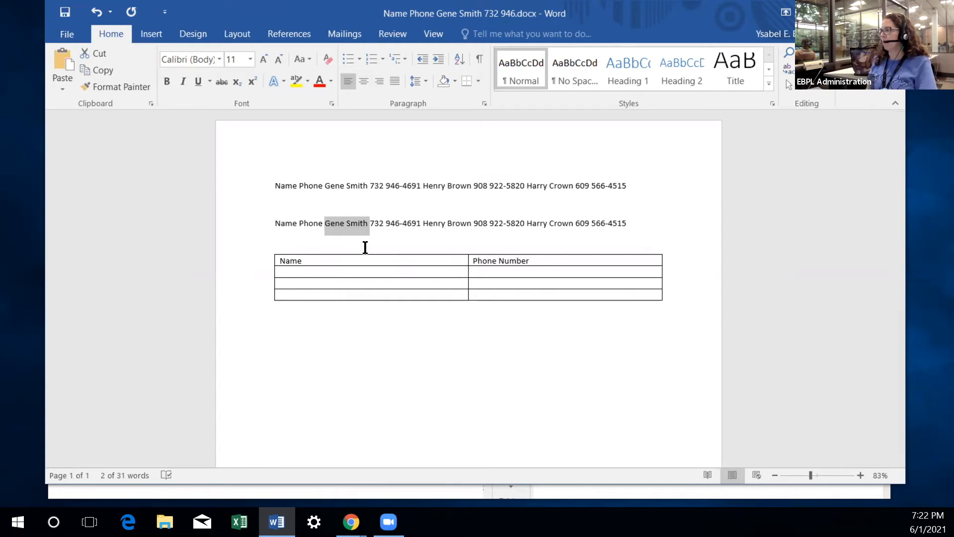
click(313, 268)
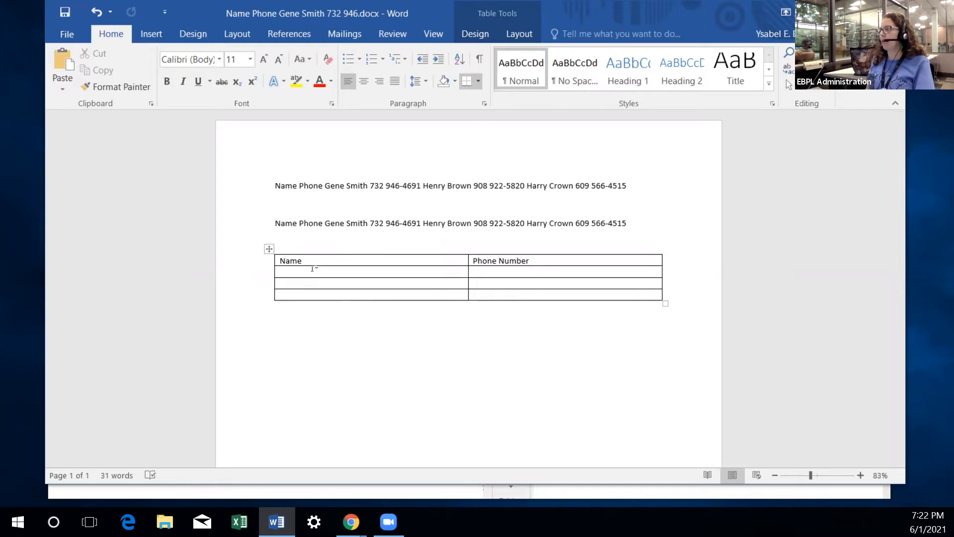
click(59, 65)
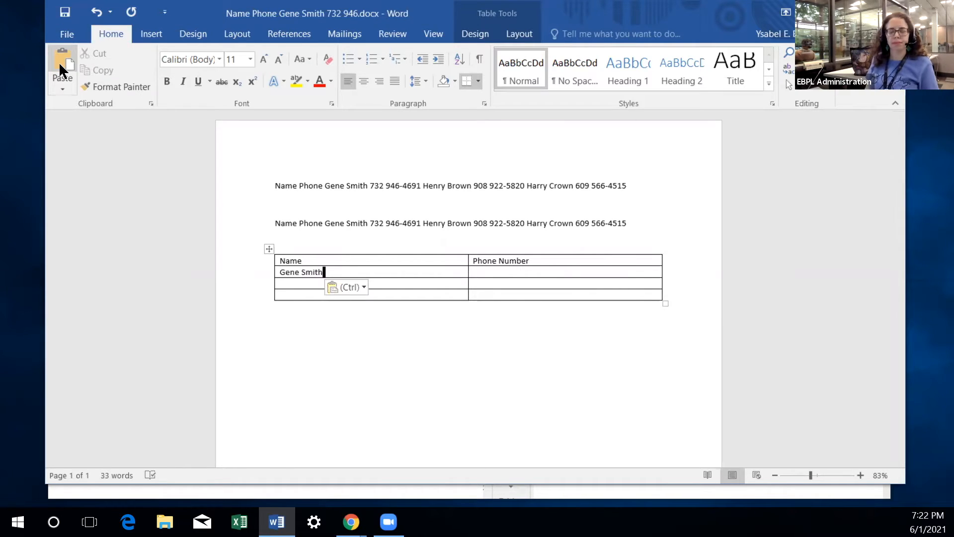
click(96, 12)
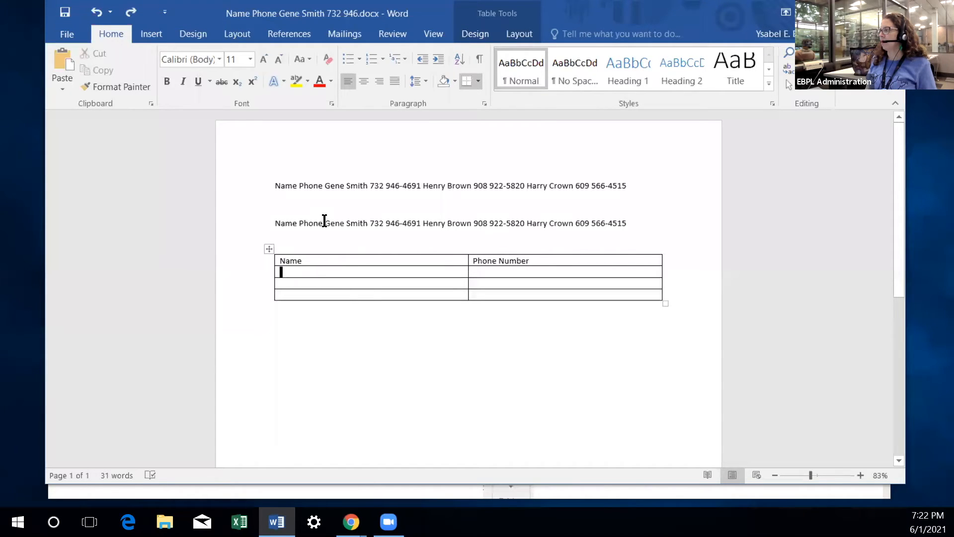
Copy the first person's name from the second text line into the Name cell of row two
drag(324, 221, 368, 224)
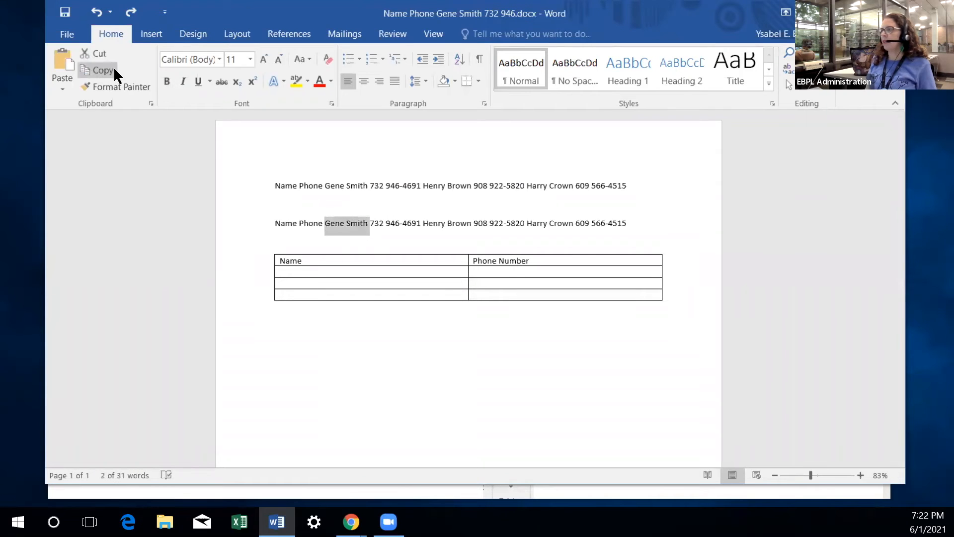
click(105, 69)
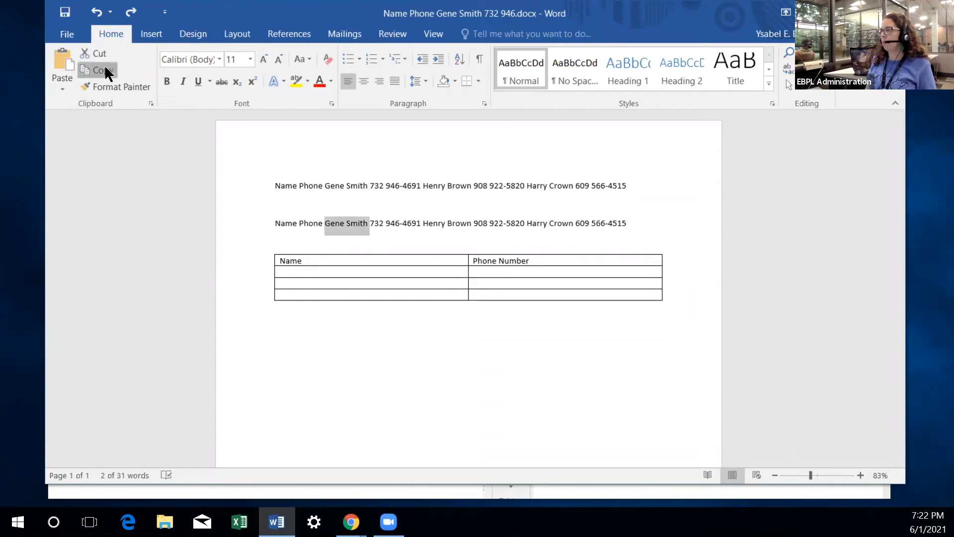
click(297, 270)
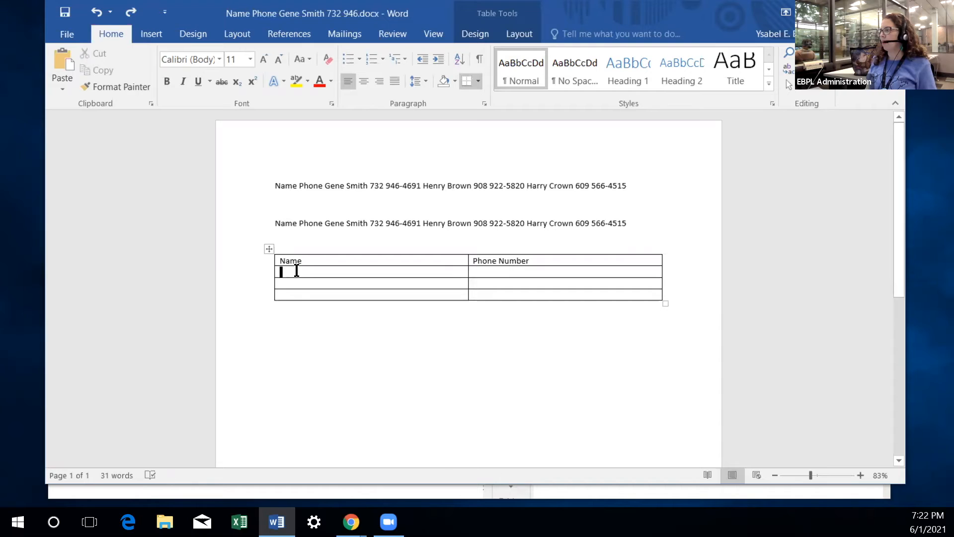
click(63, 59)
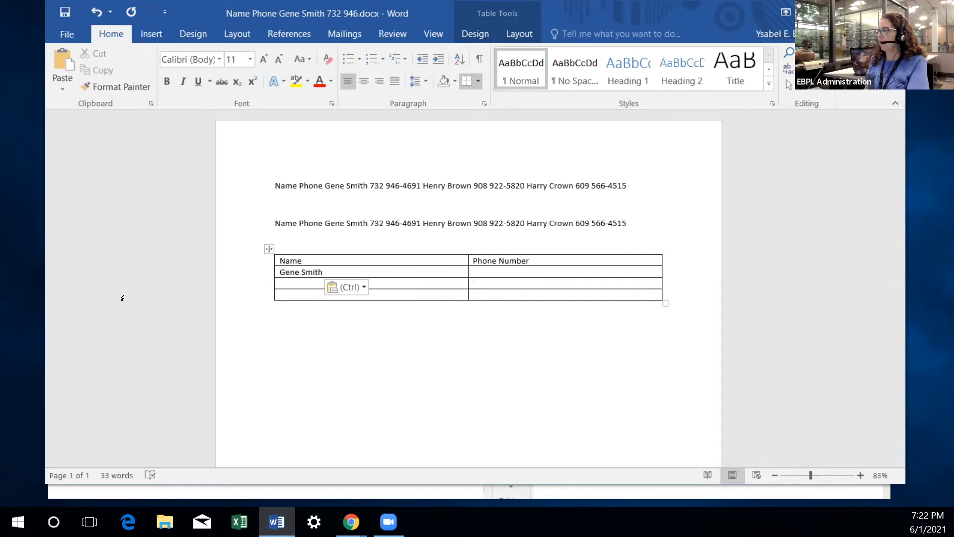
Copy the first person's phone number from the second text line into the Phone Number cell of row two
key(Tab)
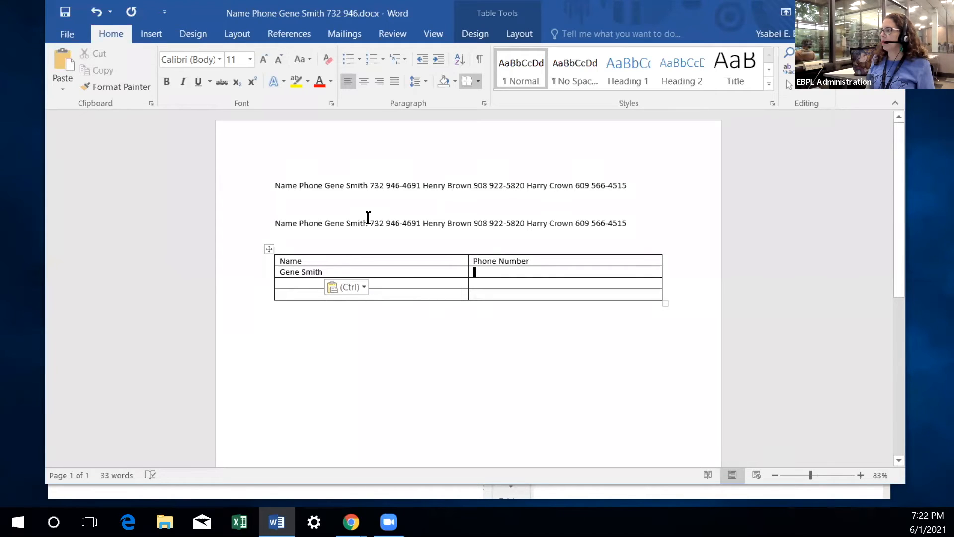
drag(370, 221, 416, 224)
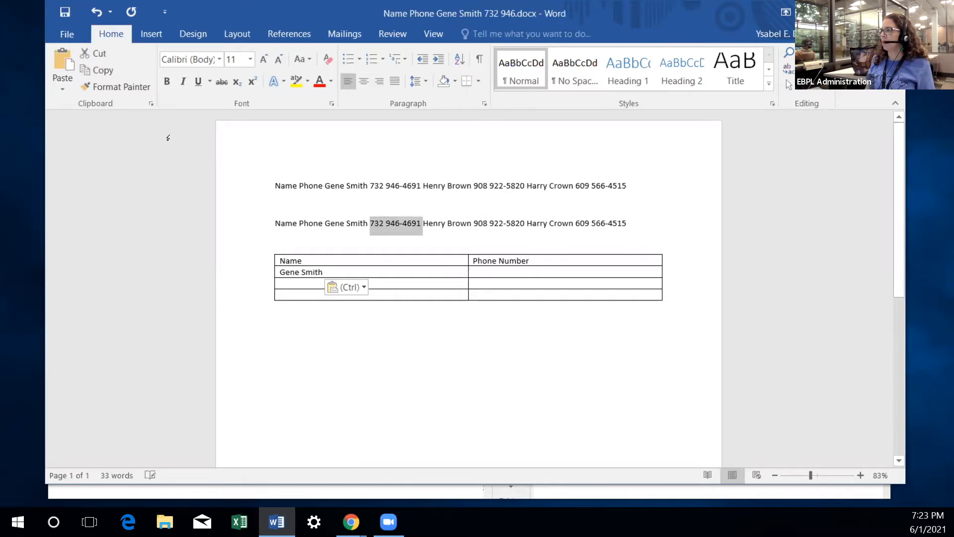
click(116, 70)
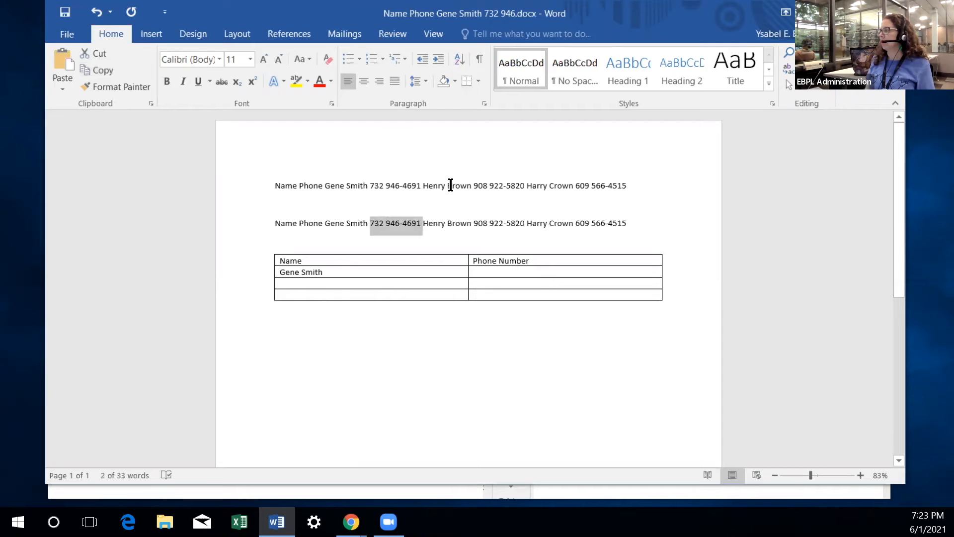
click(491, 273)
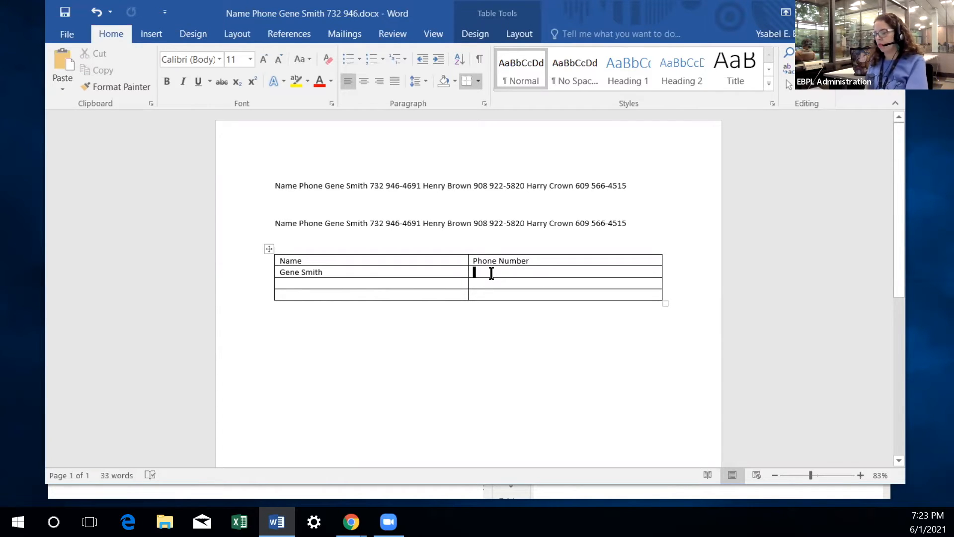
key(ctrl+v)
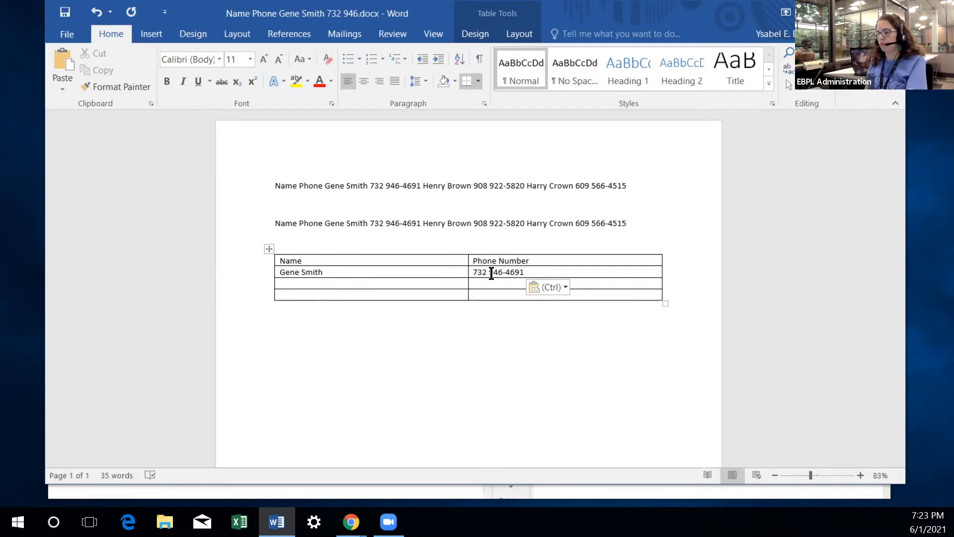
Copy the second person's name and phone number from the text line into the matching cells of row three
key(Tab)
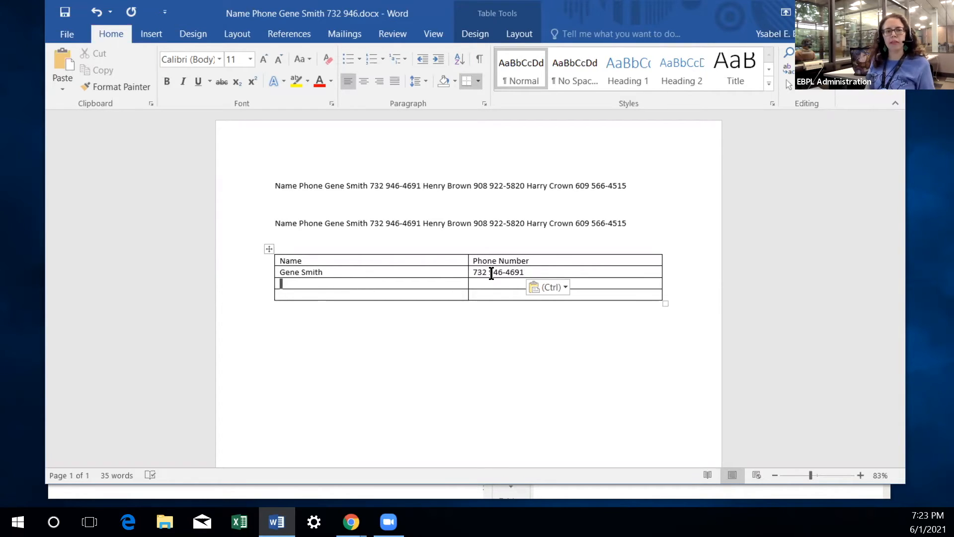
drag(423, 221, 470, 224)
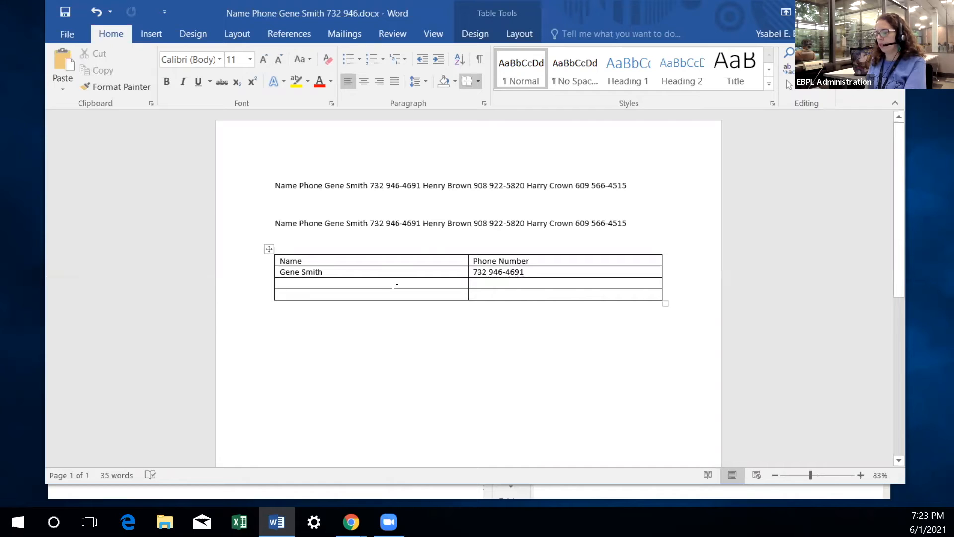
key(ctrl+v)
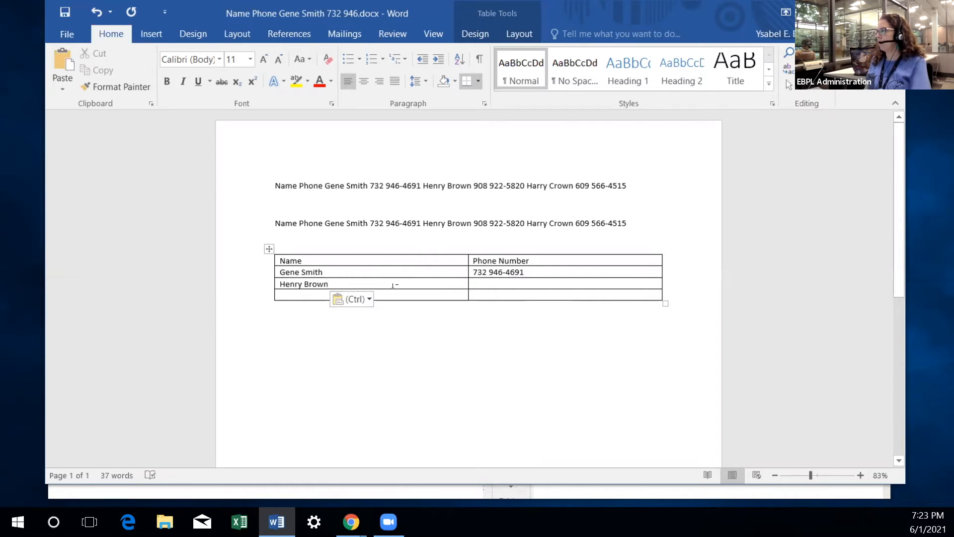
drag(472, 223, 523, 225)
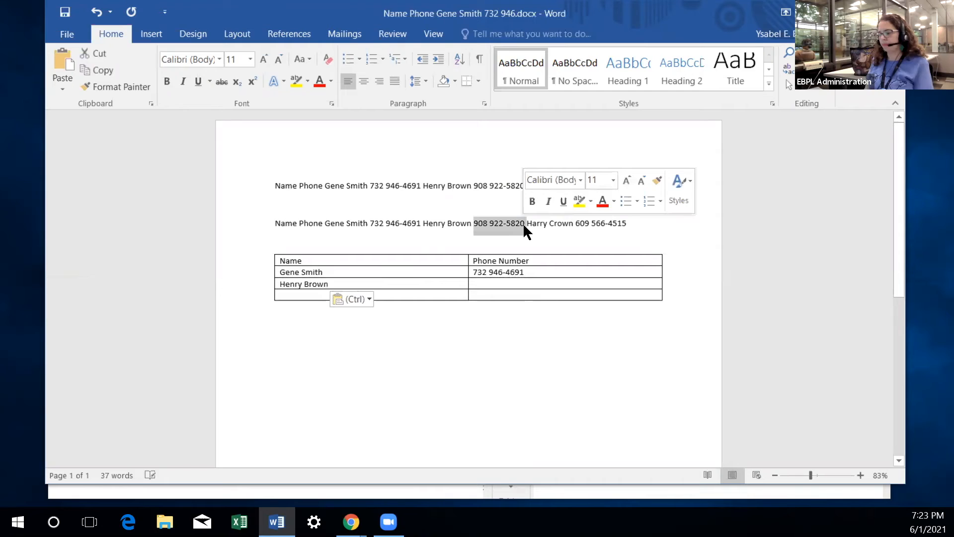
click(515, 284)
key(ctrl+v)
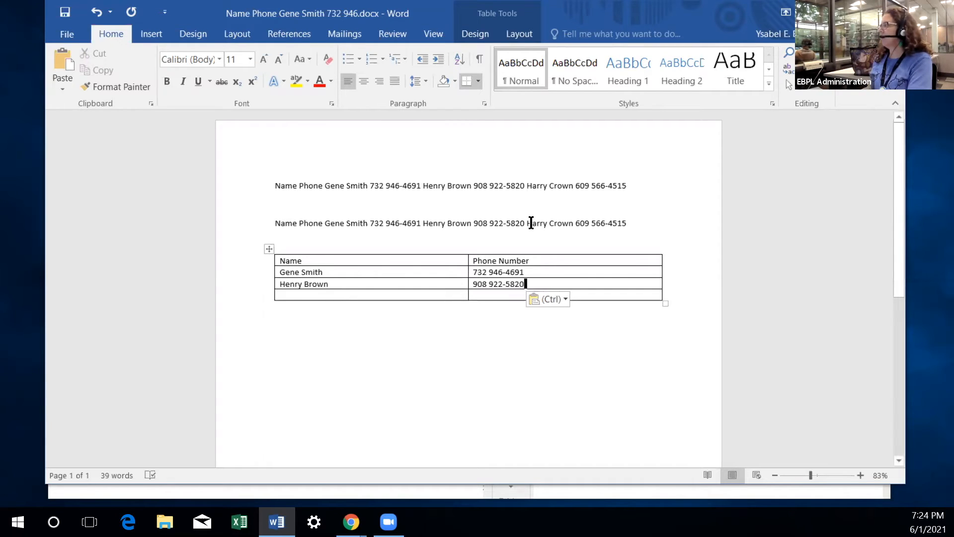
Copy the third person's name from the second text line into the Name cell of row four
drag(527, 219, 570, 227)
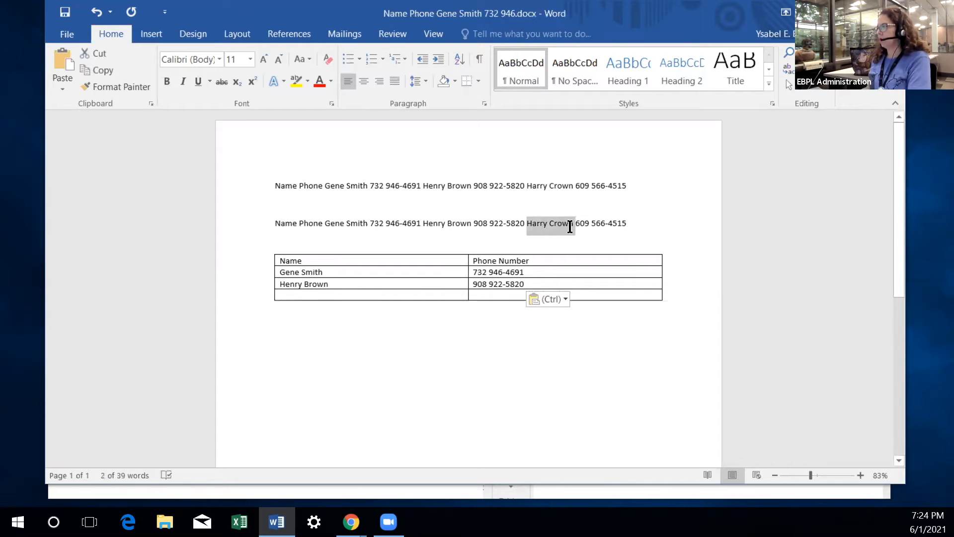
click(393, 292)
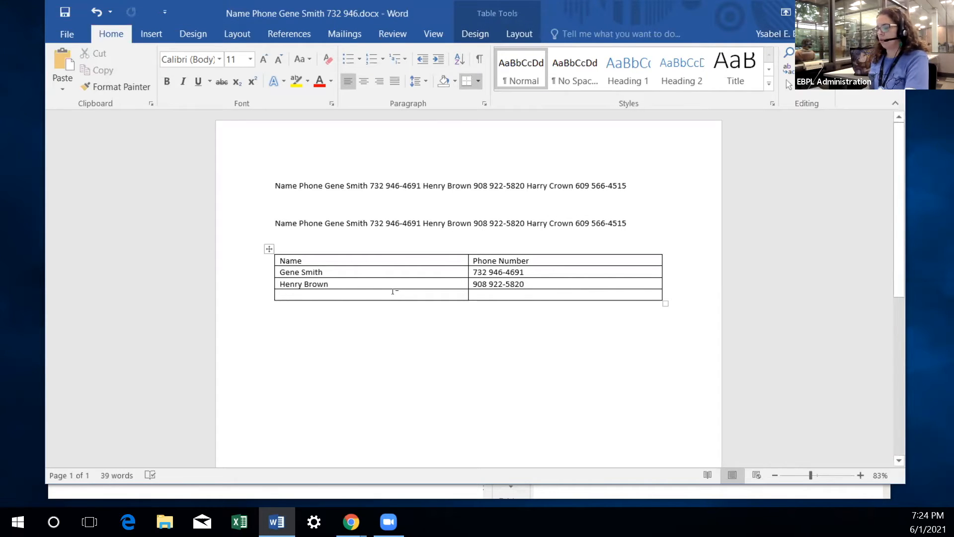
key(ctrl+v)
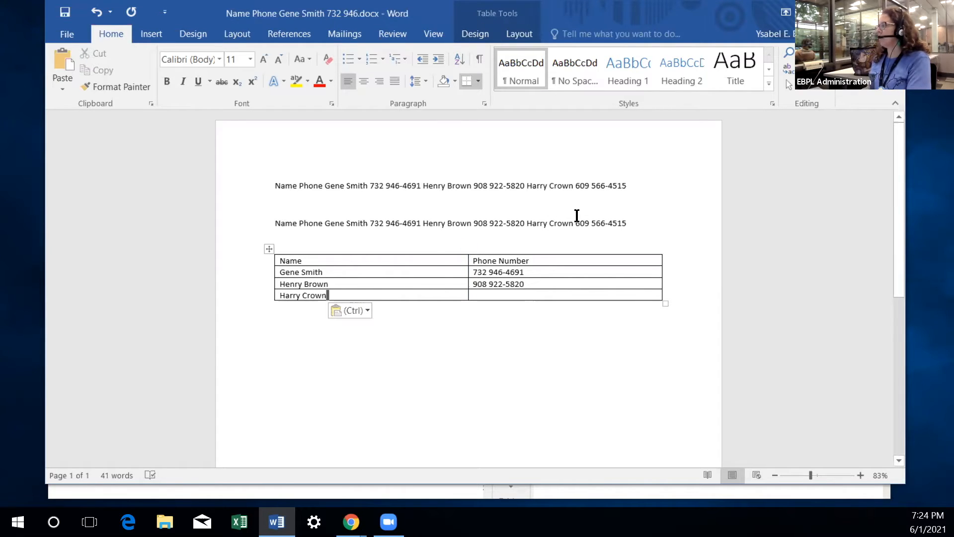
Copy the third person's phone number into row four's Phone Number cell and remove the extra line pasted with it
mouse_move(581, 222)
mouse_down()
mouse_move(605, 220)
mouse_move(580, 223)
mouse_up()
key(ctrl+c)
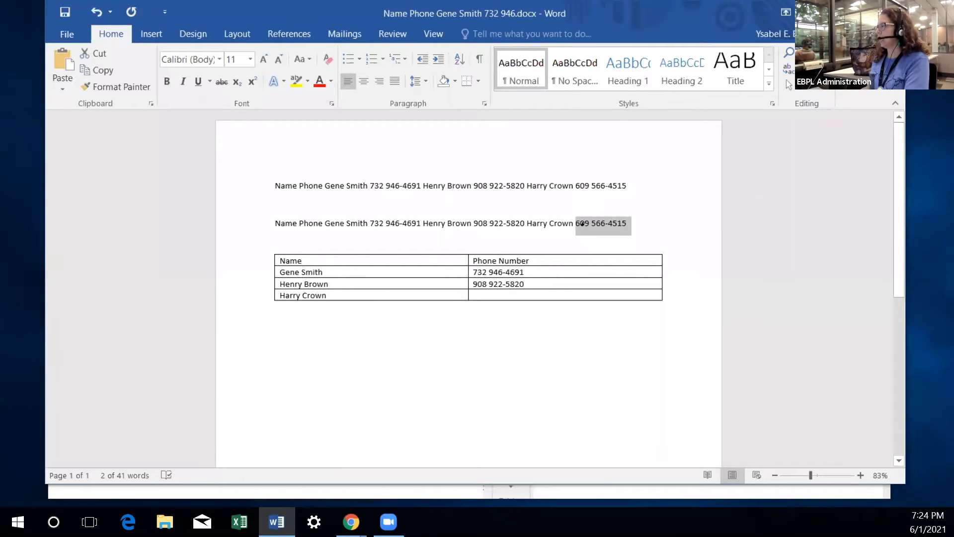
click(533, 293)
key(ctrl+v)
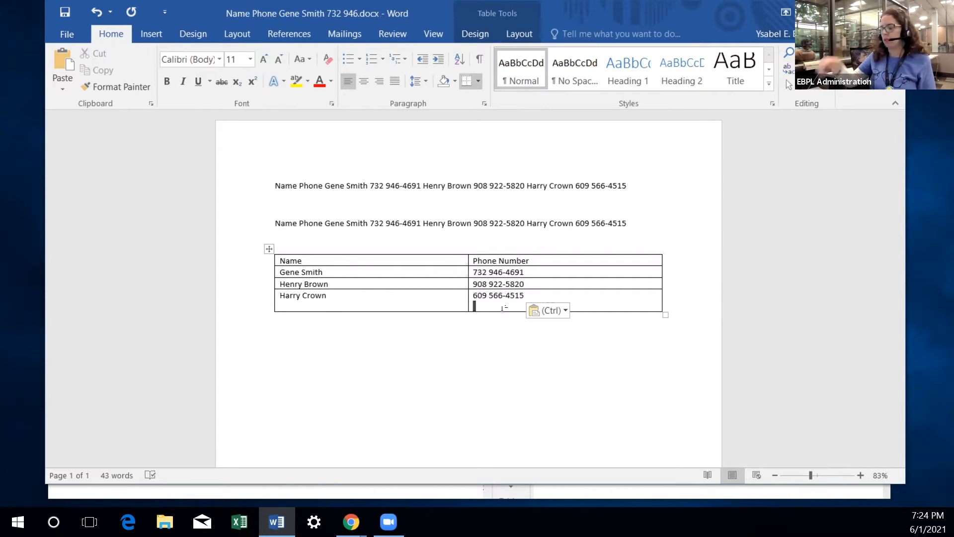
key(BackSpace)
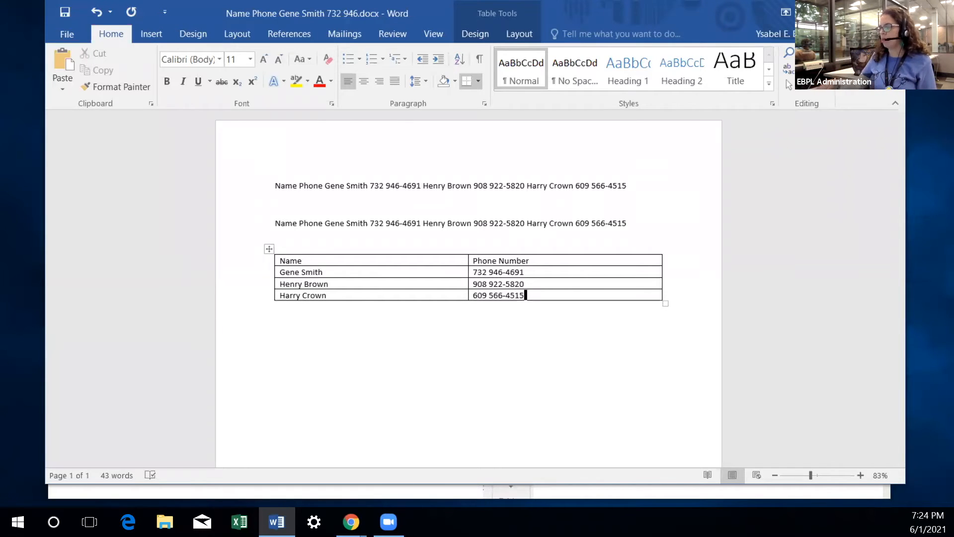
Add six blank lines below the phone number in the last cell to stretch the row, and delete them again
key(Return)
key(Return)
key(Return)
key(Return)
key(Return)
key(Return)
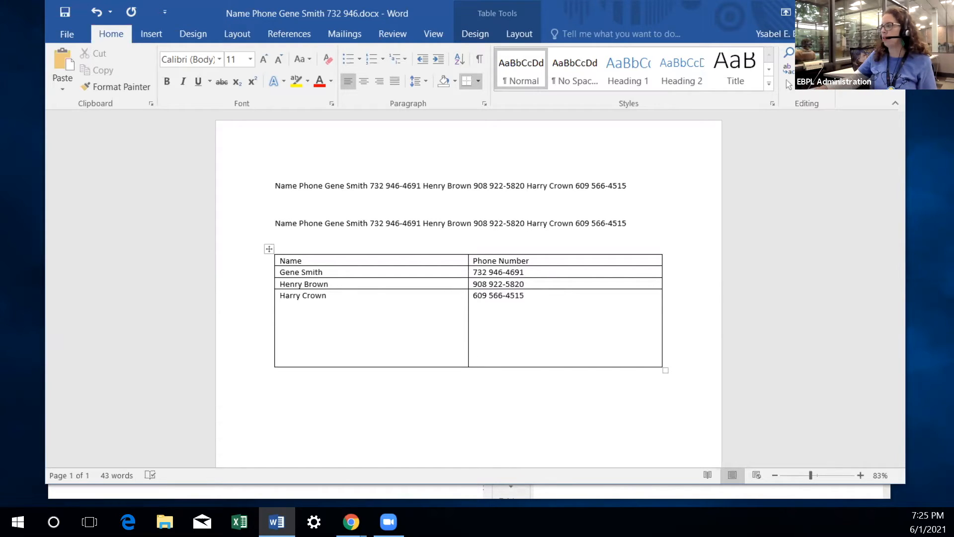
key(BackSpace)
key(BackSpace)
key(BackSpace)
key(BackSpace)
key(BackSpace)
key(BackSpace)
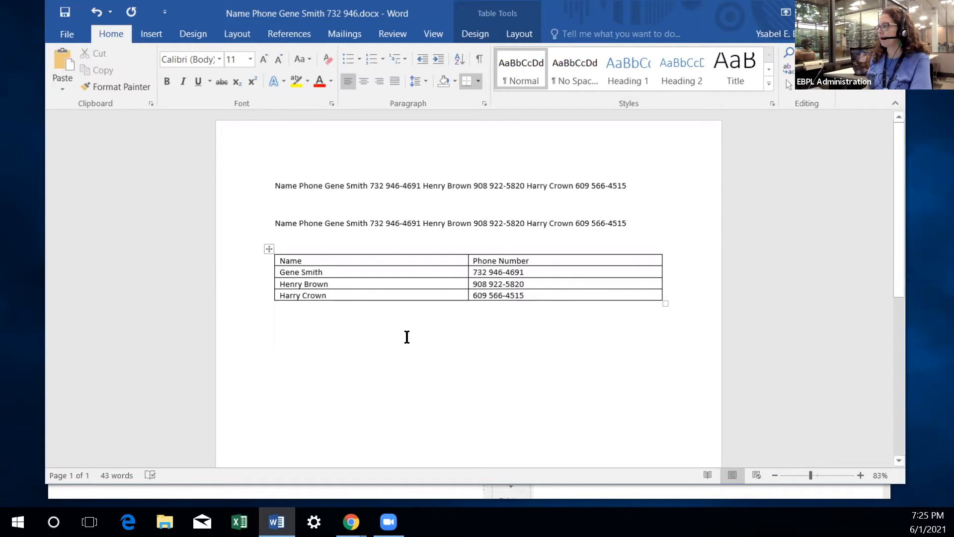
Save the document and bring its window back into clear view in front of the browser
click(64, 12)
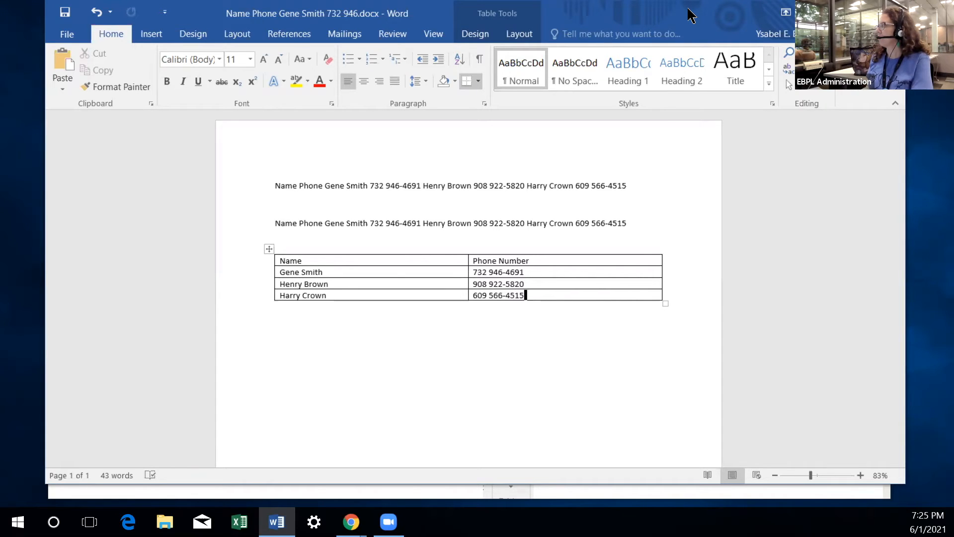
double_click(730, 13)
click(726, 13)
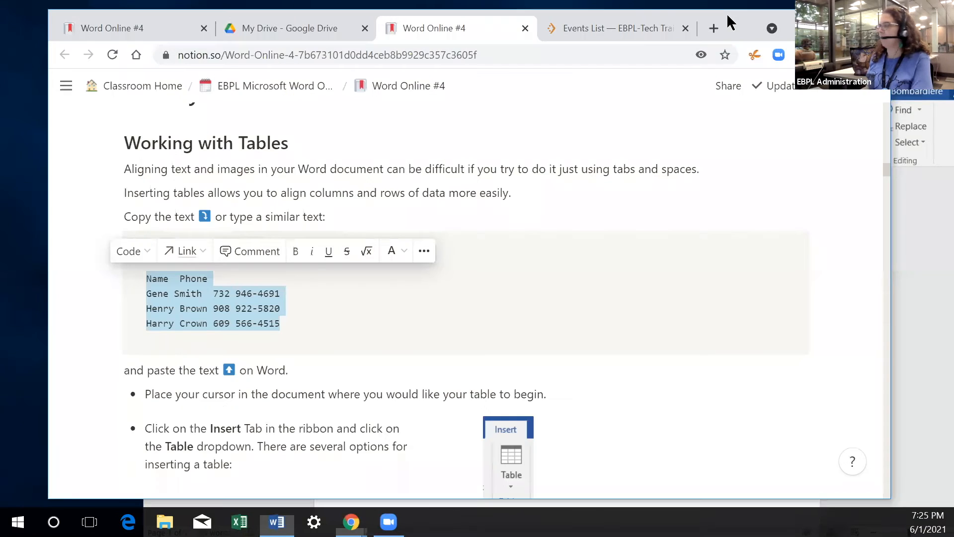
double_click(727, 15)
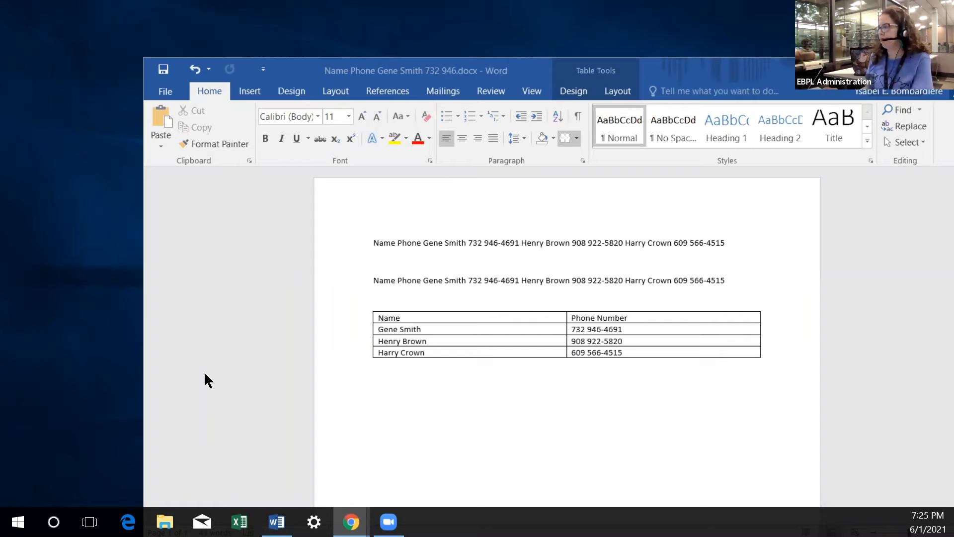
click(385, 319)
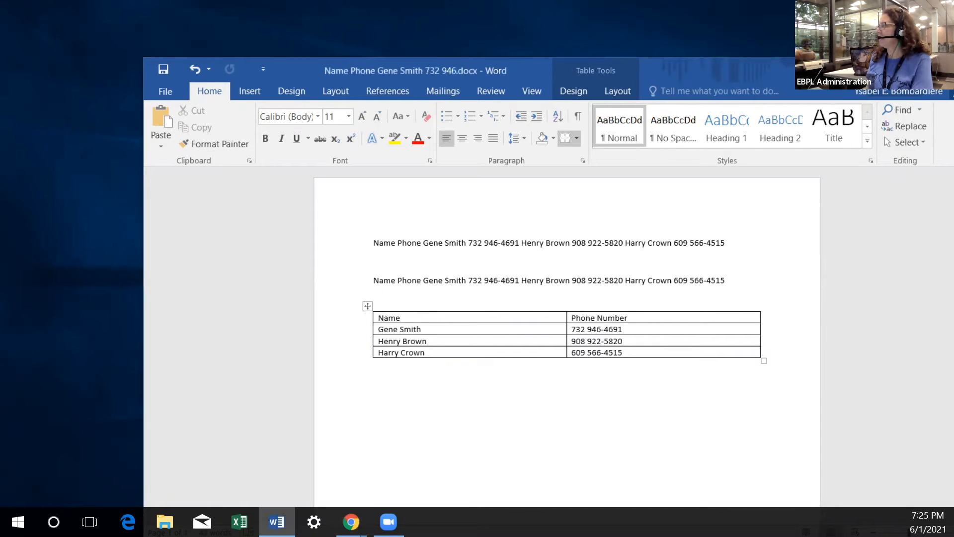
drag(471, 70, 351, 15)
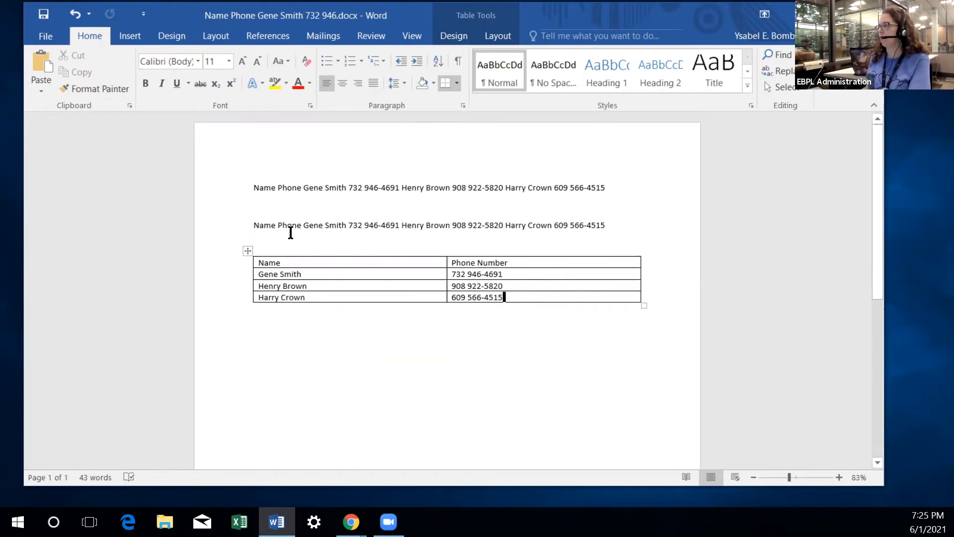
click(247, 251)
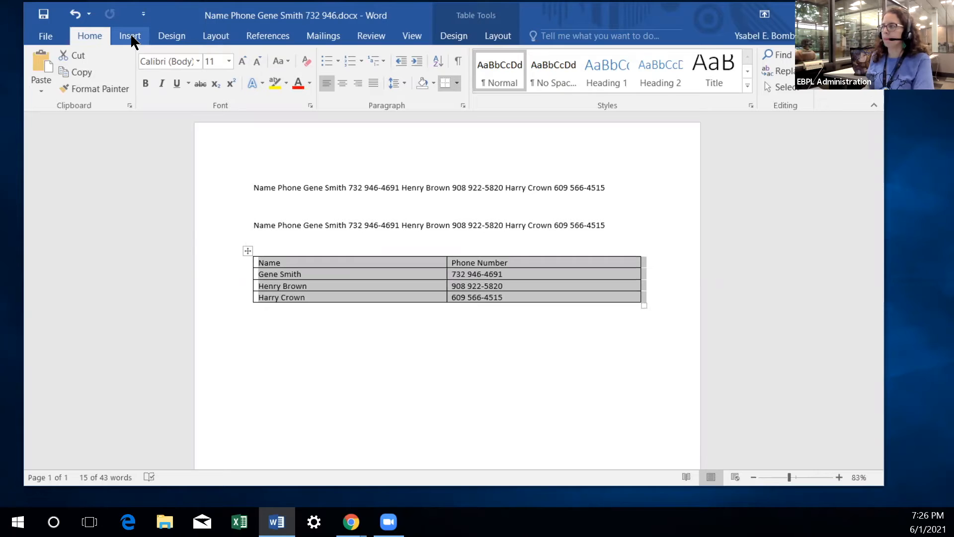
click(130, 37)
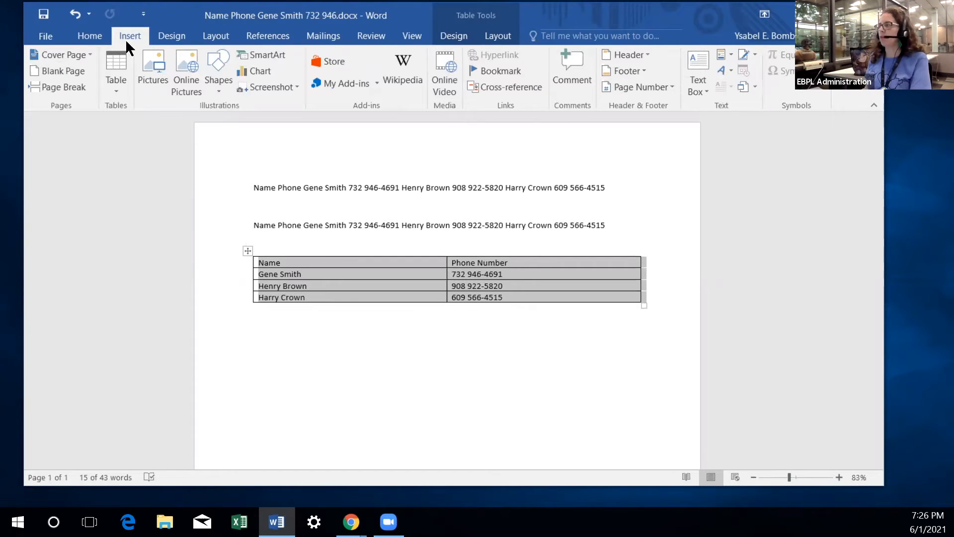
click(116, 87)
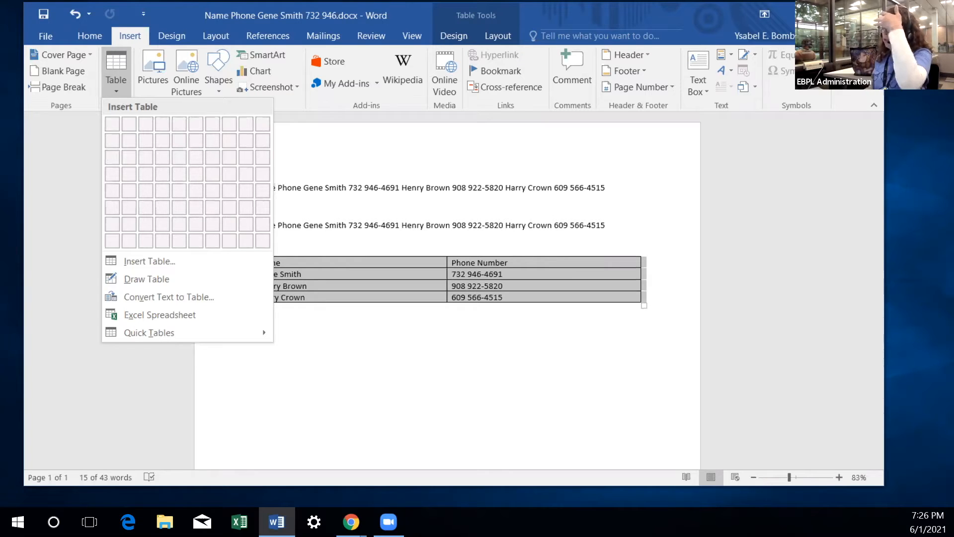
click(320, 219)
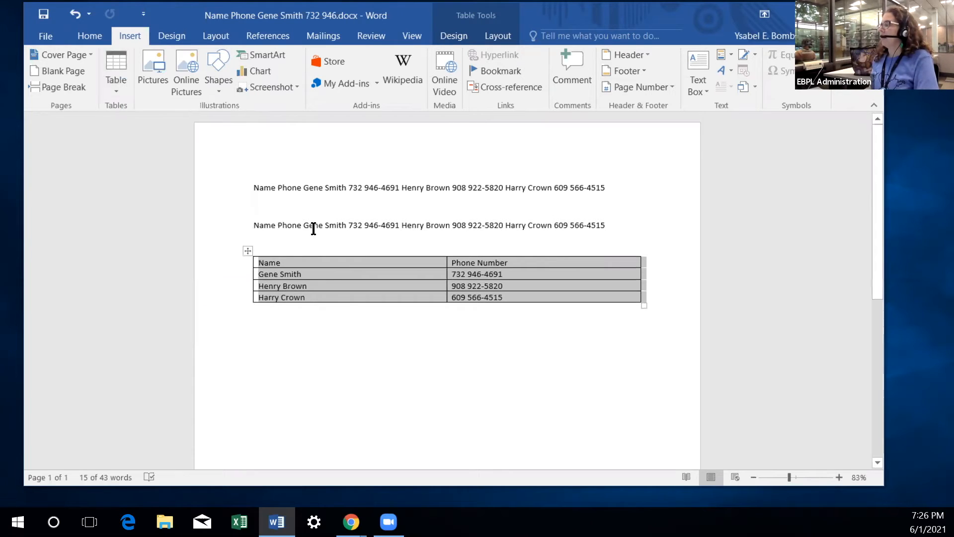
click(282, 234)
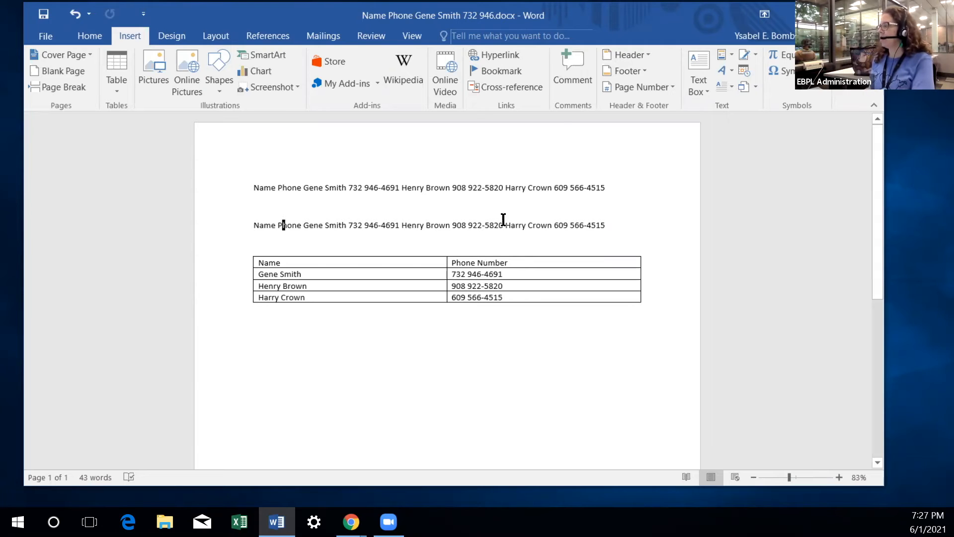
drag(611, 225, 249, 223)
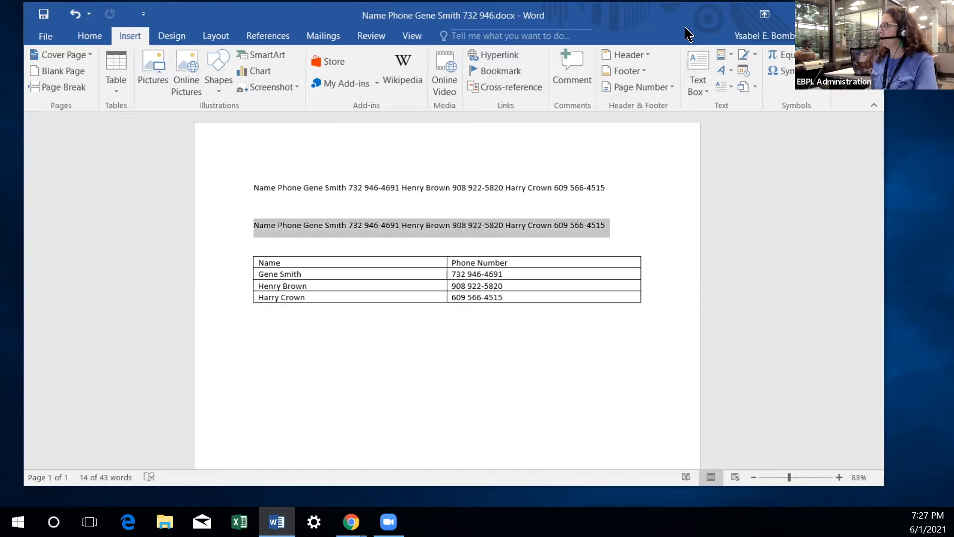
Switch to the Word Online #4 lesson page in Chrome and copy the sample block of names and phone numbers
drag(684, 27, 706, 26)
click(351, 520)
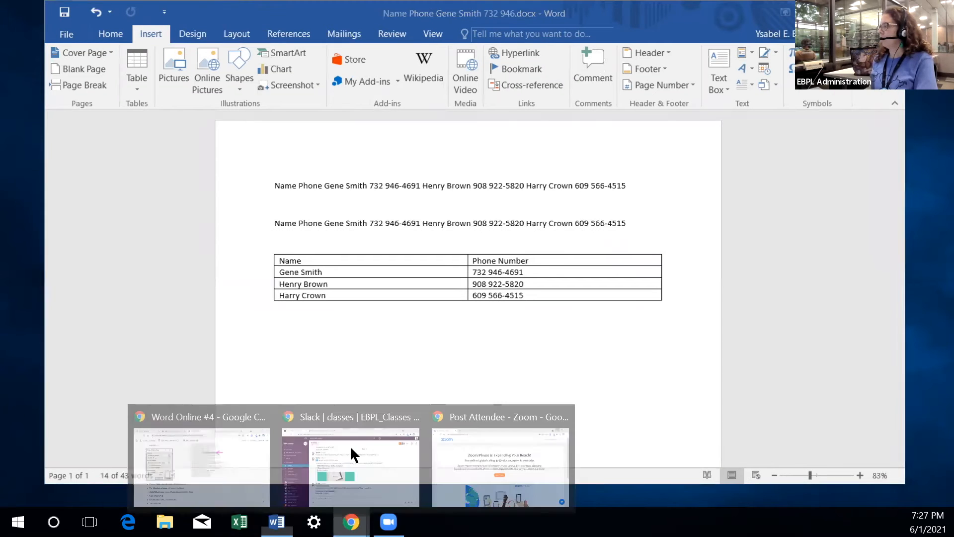
click(228, 460)
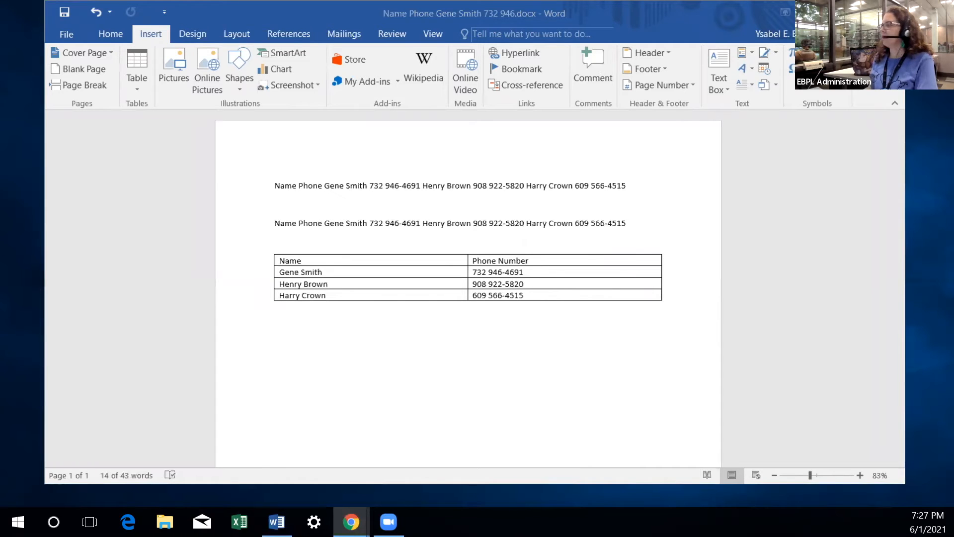
scroll(469, 267, down, 4)
scroll(469, 266, up, 12)
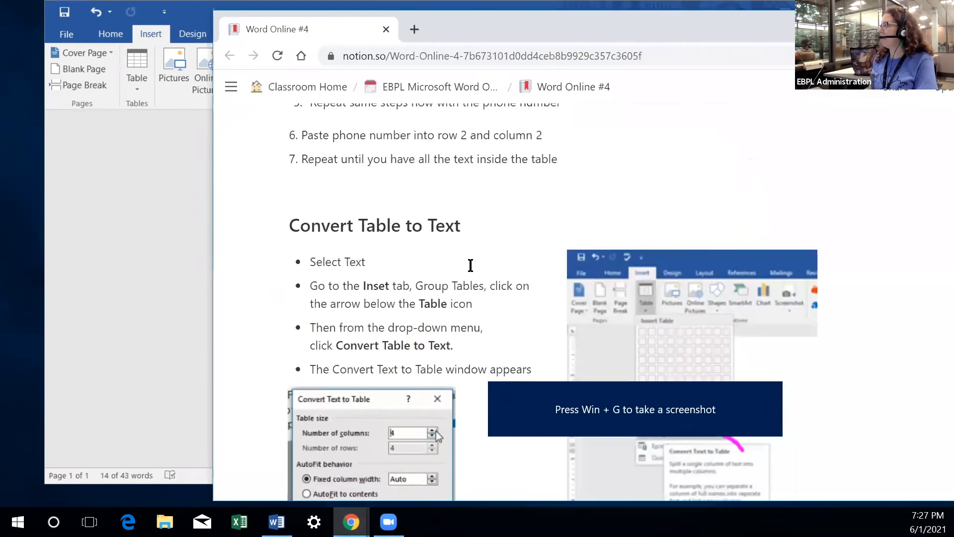
scroll(471, 265, up, 15)
scroll(468, 263, down, 11)
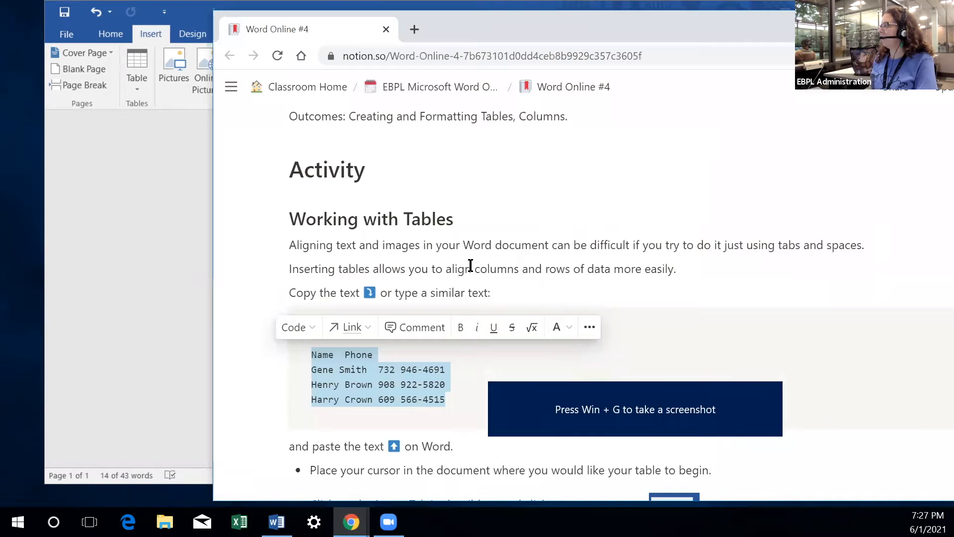
scroll(465, 208, up, 3)
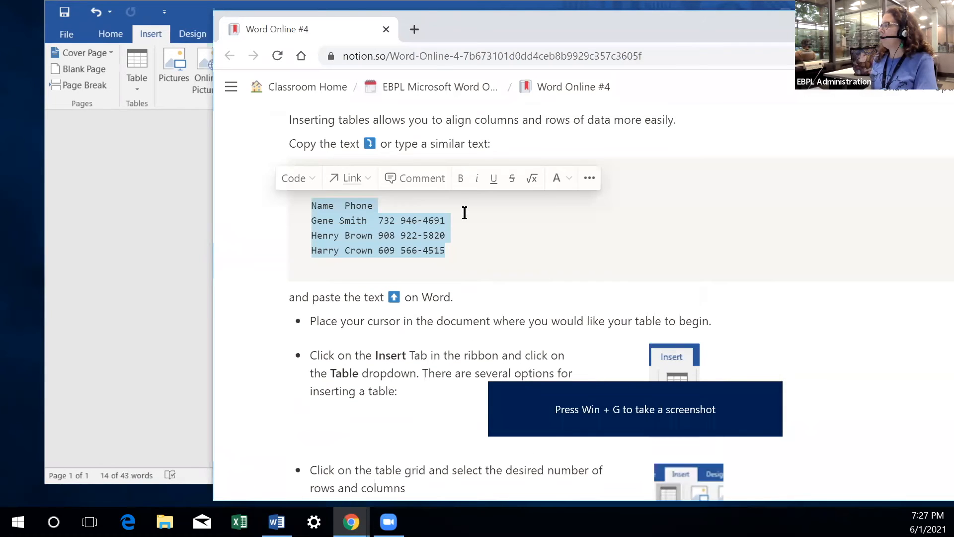
click(458, 251)
drag(457, 251, 305, 209)
right_click(357, 221)
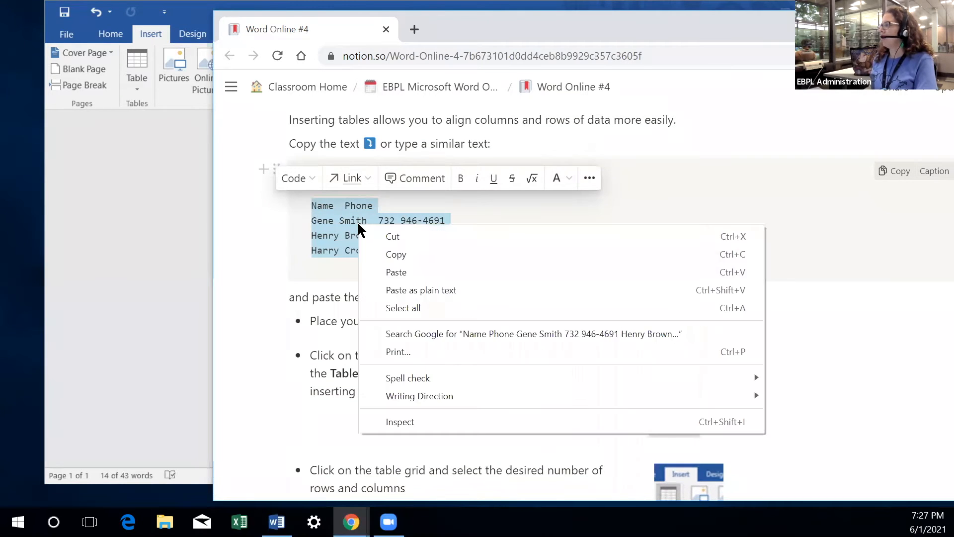
click(396, 255)
Return to the Word document and paste the copied text on the line below the table
click(126, 290)
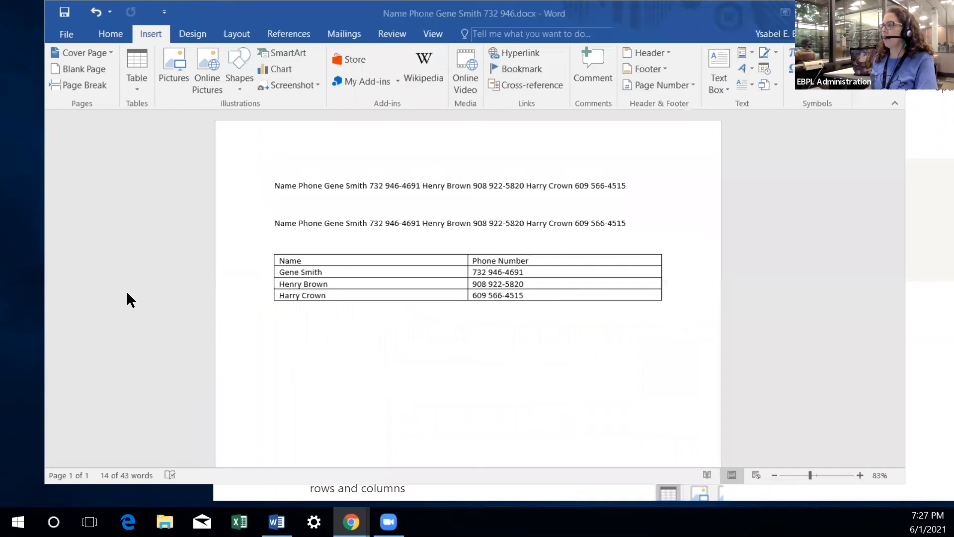
click(361, 332)
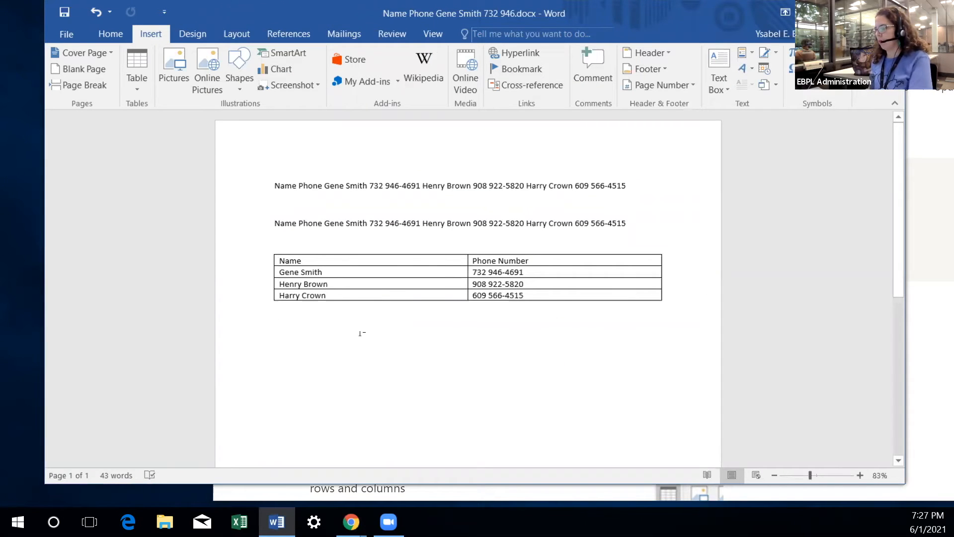
key(ctrl+v)
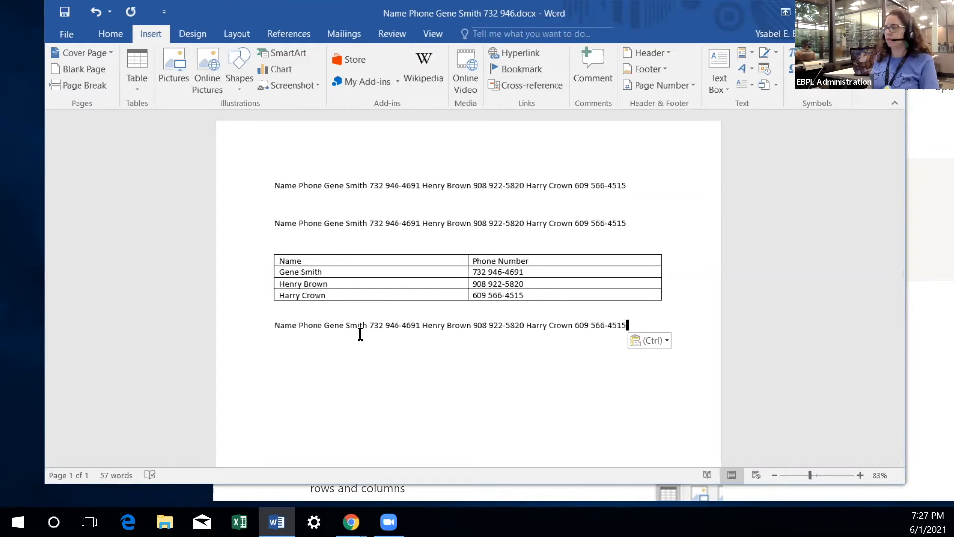
Insert a comma after the word Name and another after the word Phone in the pasted line below the table
scroll(360, 334, down, 2)
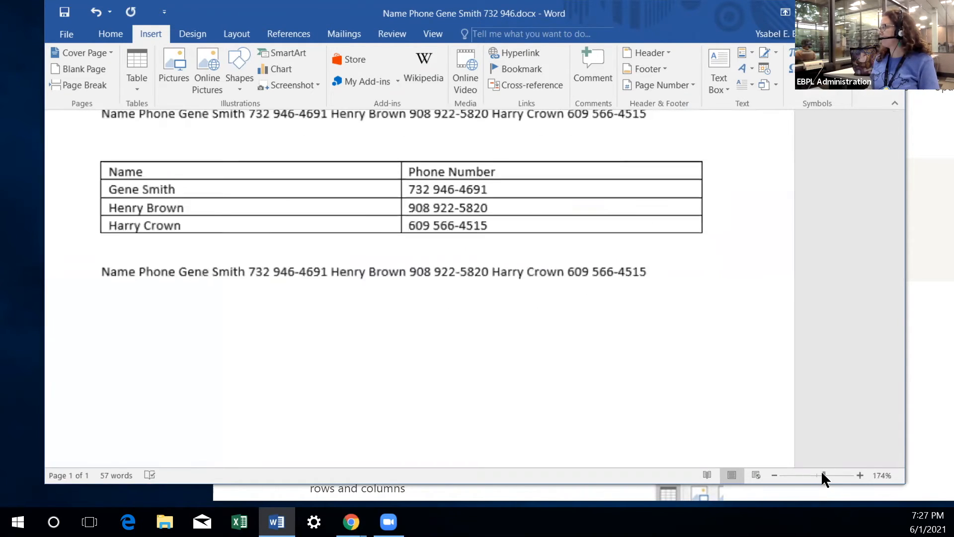
click(822, 474)
click(815, 475)
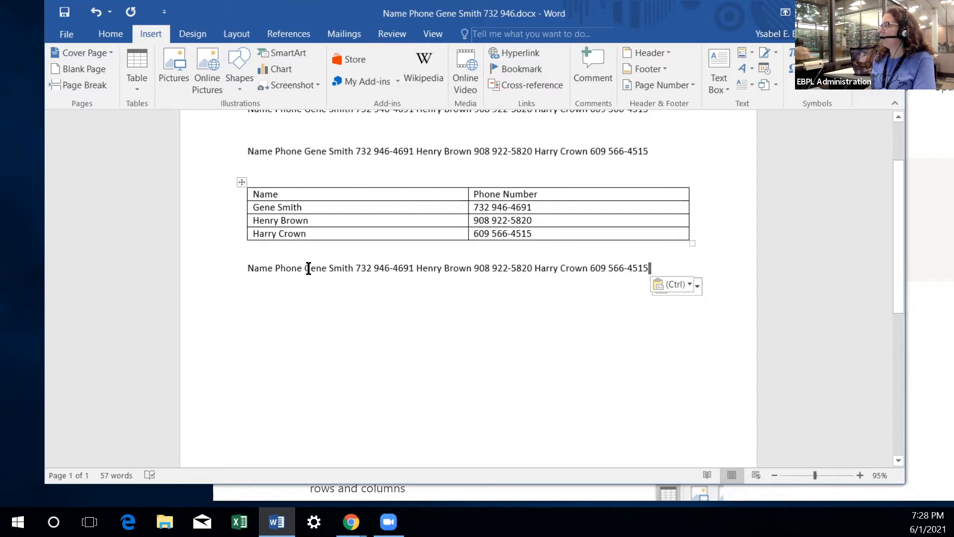
click(273, 268)
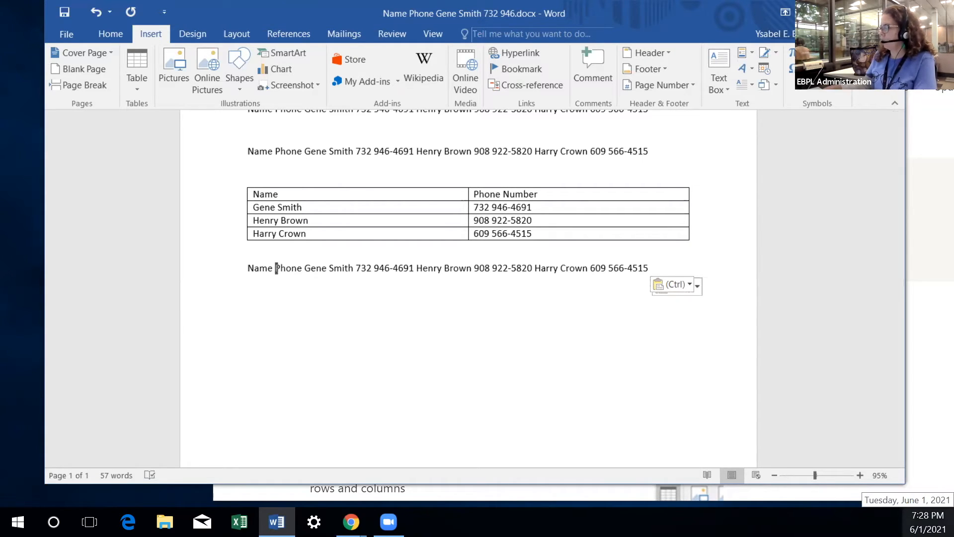
text(,)
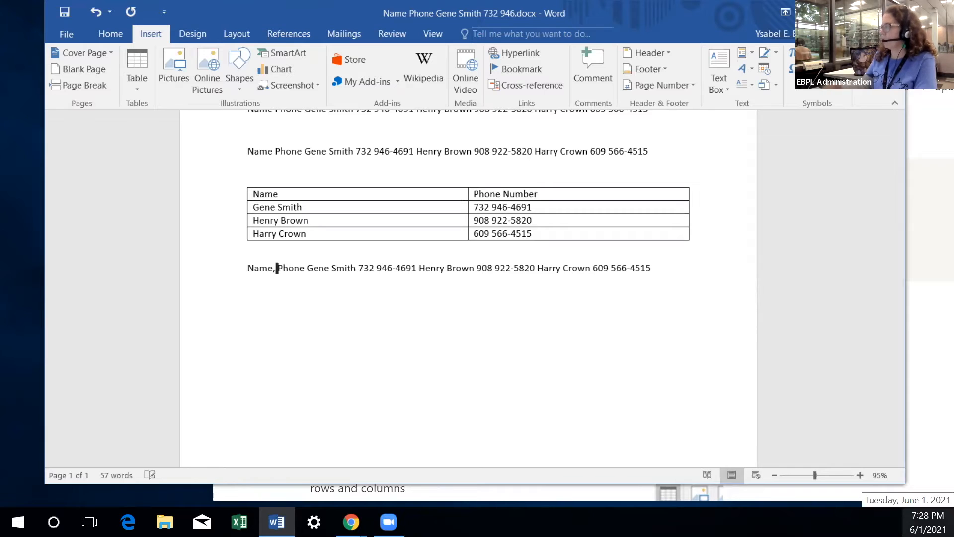
key(Right)
key(Right)
key(Right)
key(Right)
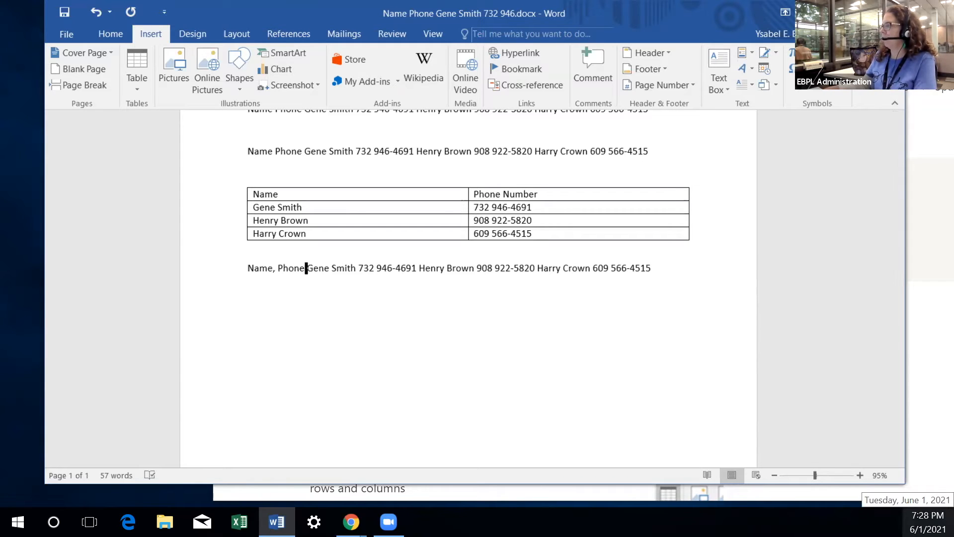
text(,)
Insert a comma after the first person's phone number in the line below the table
key(Right)
key(Right)
key(Right)
key(Right)
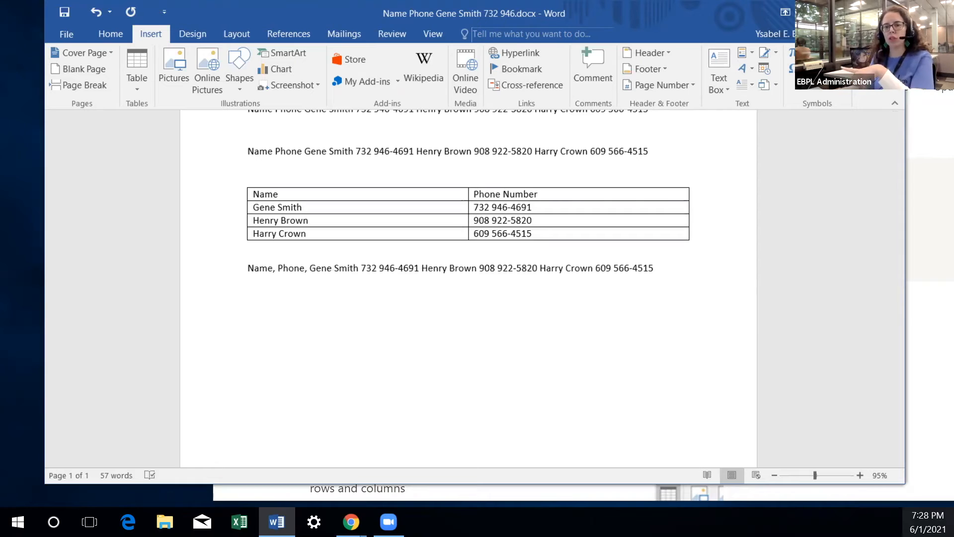
key(Right)
key(Right)
key(Right)
key(Right)
key(Right)
key(Right)
key(Right)
key(Right)
key(Right)
key(Right)
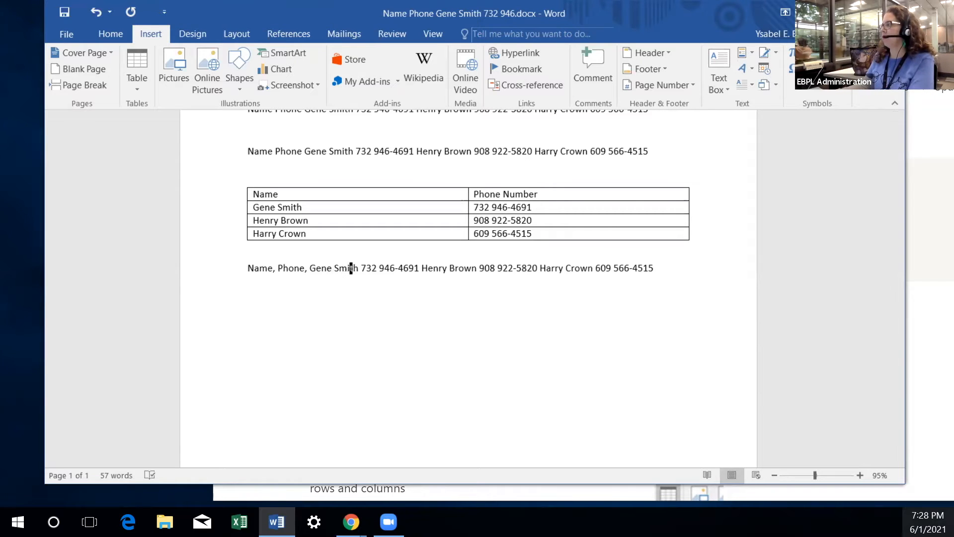
key(Right)
key(Right)
key(Right)
key(Right)
key(Right)
key(Right)
key(Right)
key(Right)
key(Right)
key(Right)
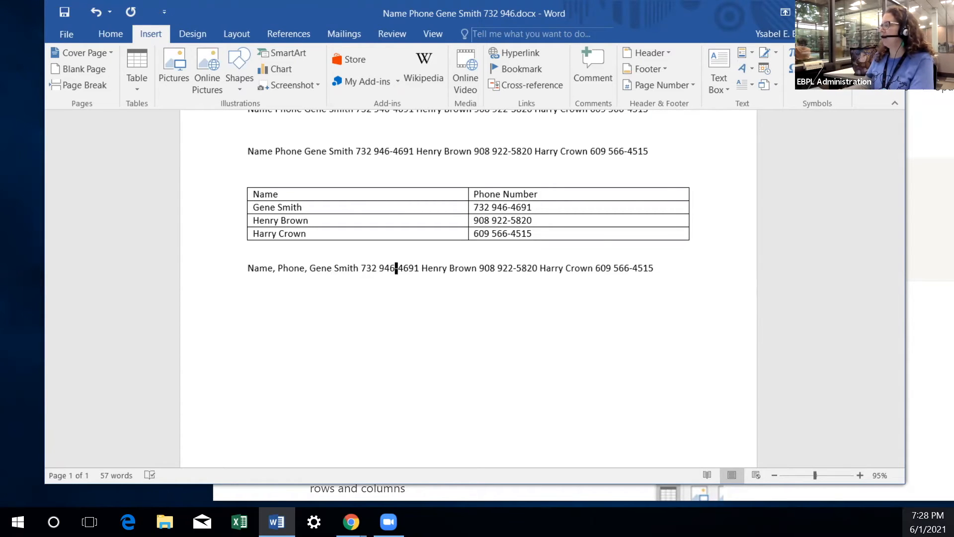
text(,)
Insert a comma after the second person's name in the line below the table
key(Right)
key(Right)
key(Right)
key(Right)
key(Right)
key(Right)
key(Right)
key(Right)
key(Right)
key(Right)
key(Right)
key(Right)
key(Right)
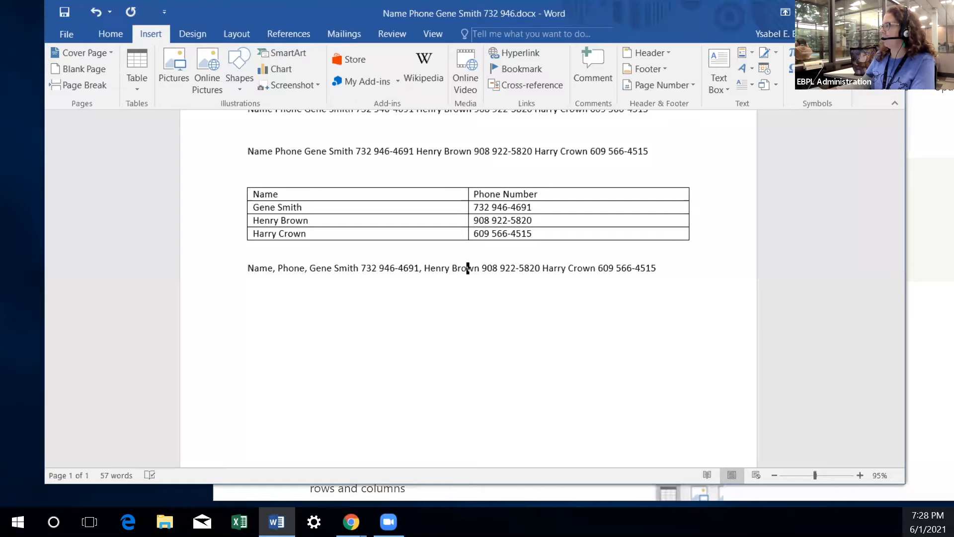
text(,)
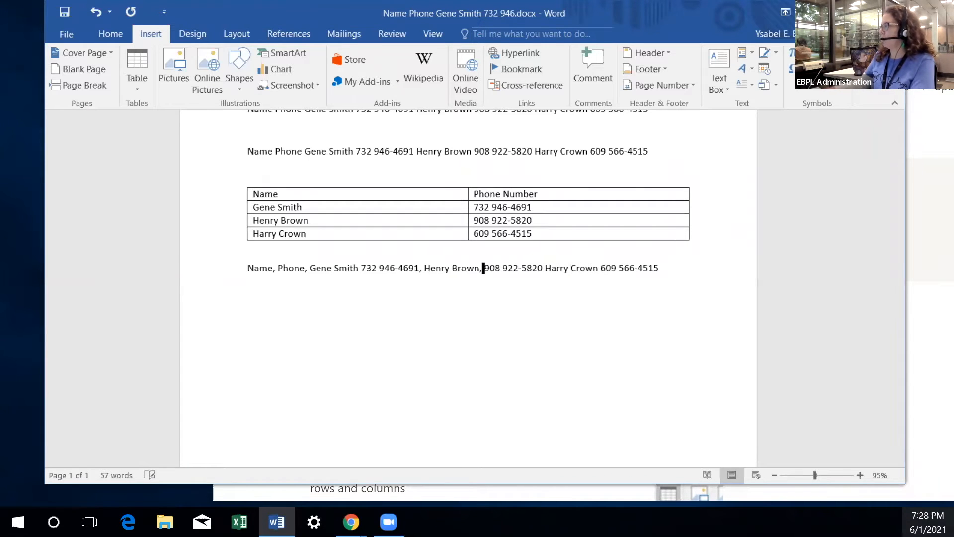
Insert a comma after the second person's phone number in the line below the table
key(Right)
key(Right)
key(Right)
key(Right)
key(Right)
key(Right)
key(Right)
key(Right)
key(Right)
key(Right)
key(Right)
key(Right)
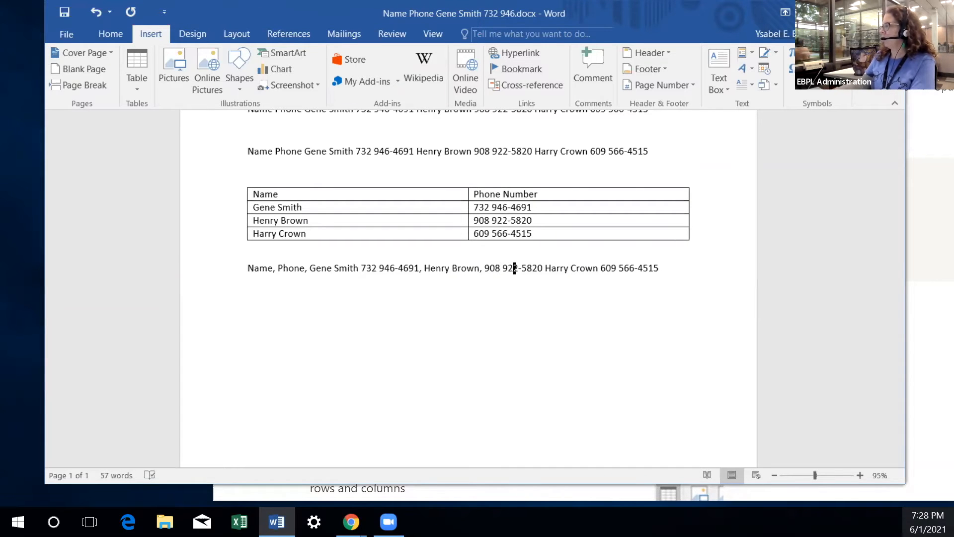
key(Right)
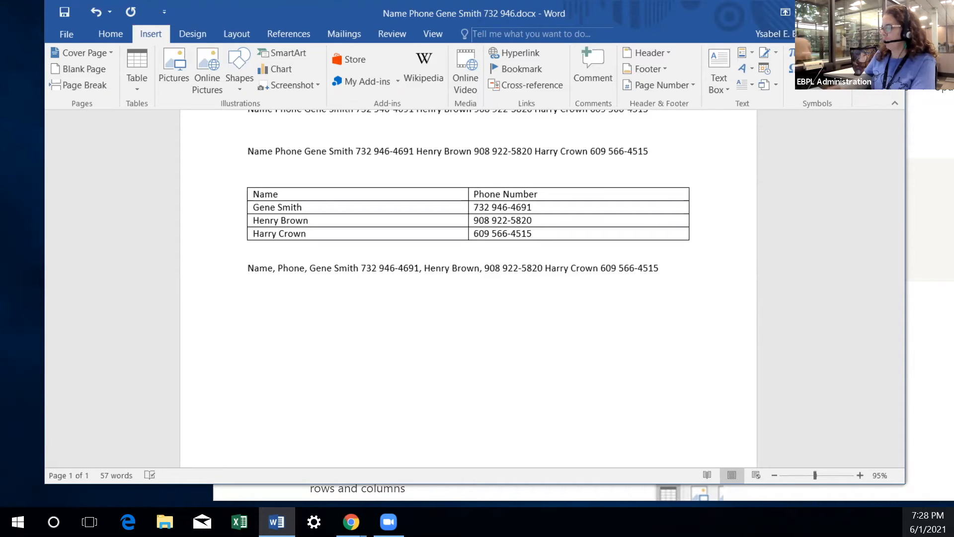
text(,)
Insert a comma between the third person's name and phone number in the line below the table
key(Right)
key(Right)
key(Right)
key(Right)
key(Right)
key(Right)
key(Right)
key(Right)
key(Right)
key(Right)
key(Right)
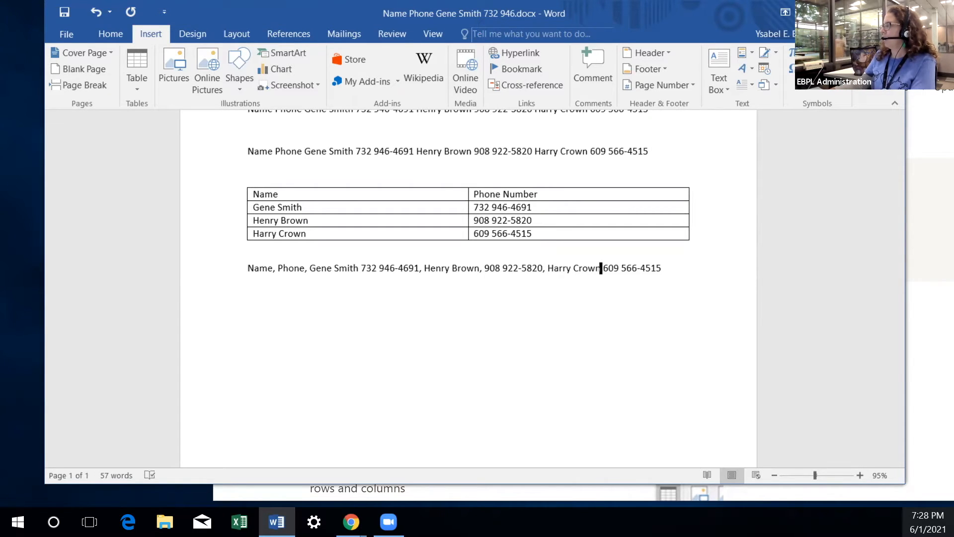
text(,)
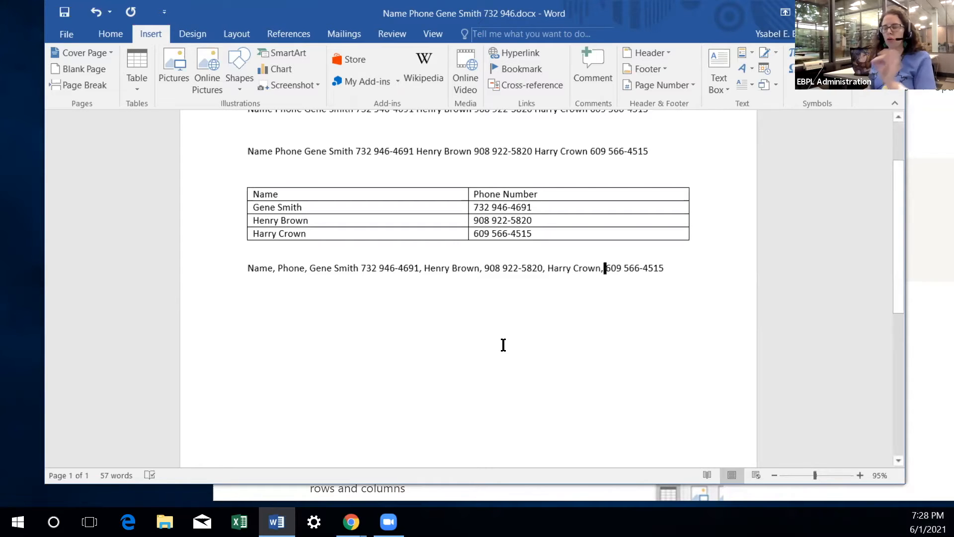
Try to convert the line below the table into a two-column table separated at commas, and undo the conversion
drag(672, 268, 245, 268)
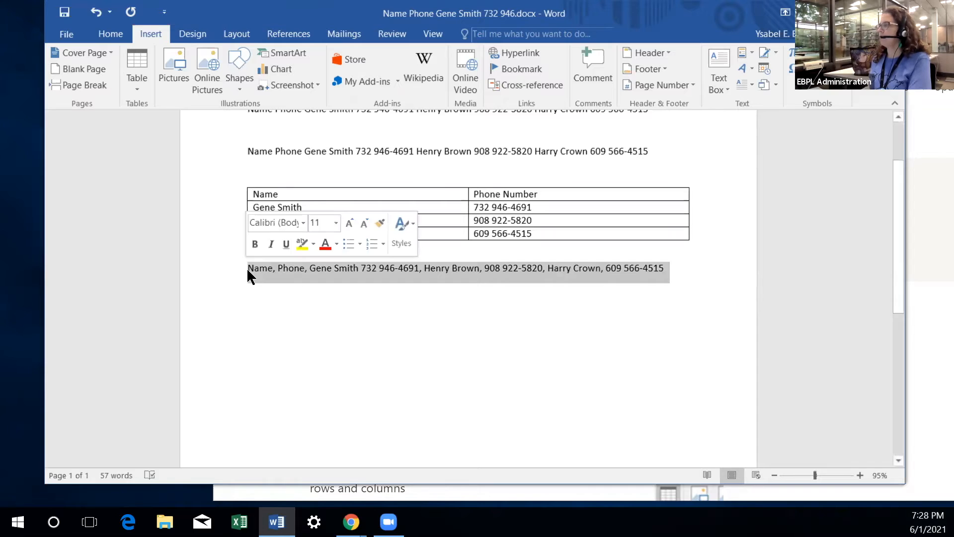
click(139, 88)
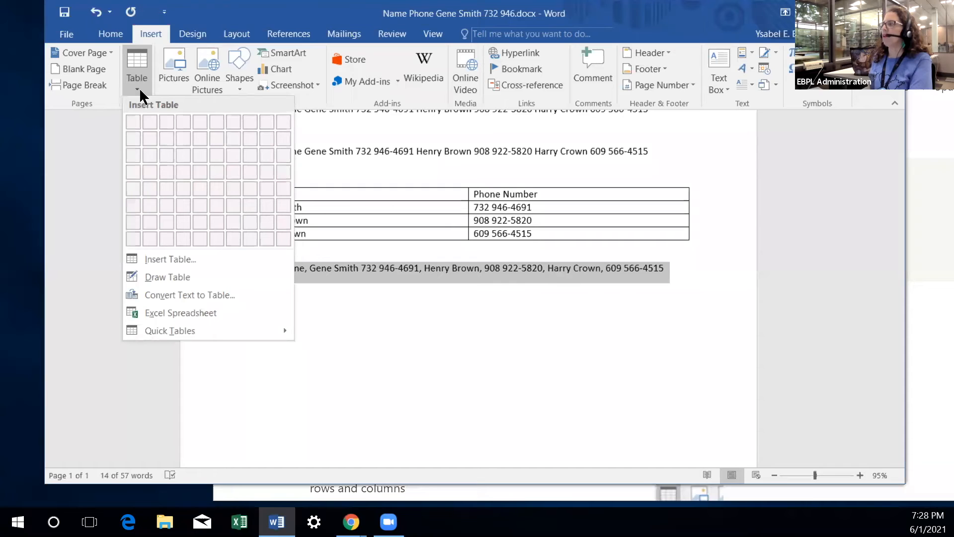
click(164, 296)
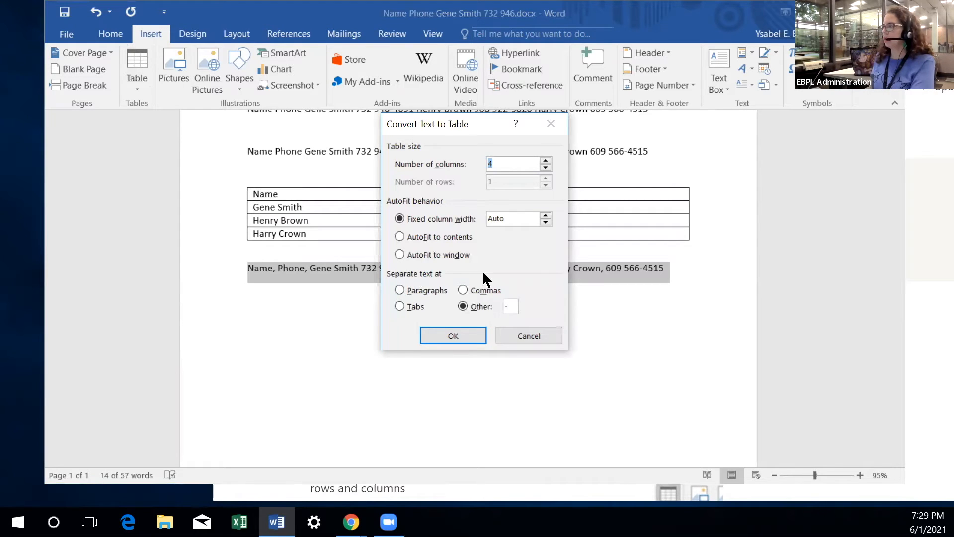
click(470, 283)
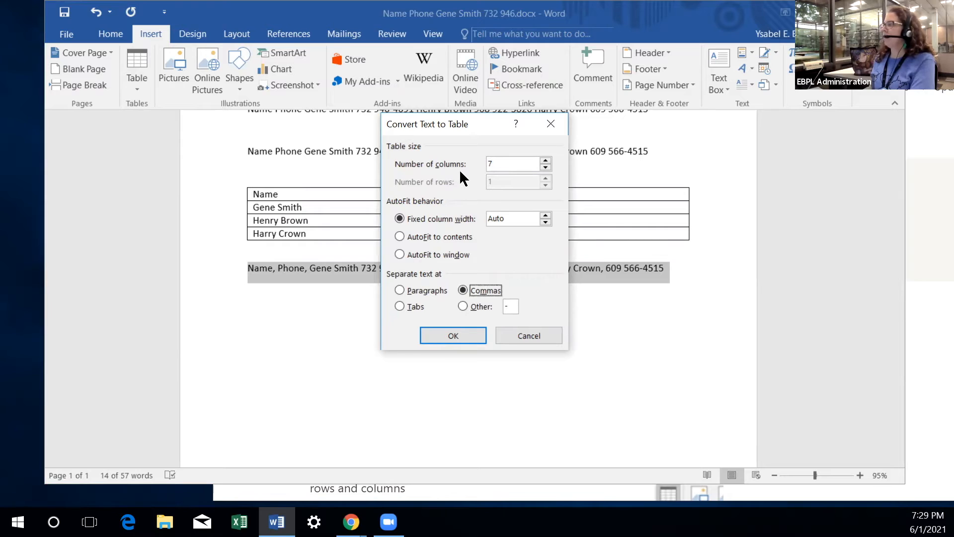
click(545, 168)
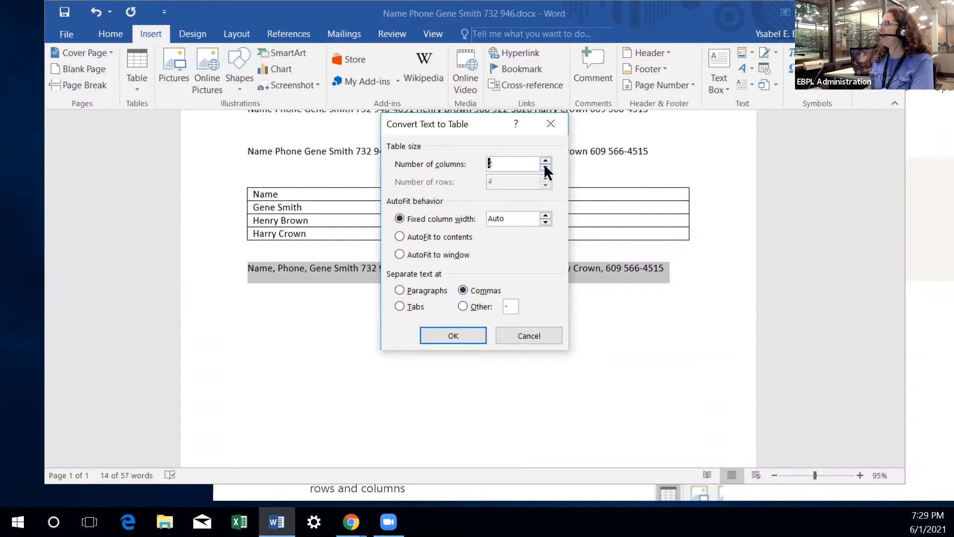
key(BackSpace)
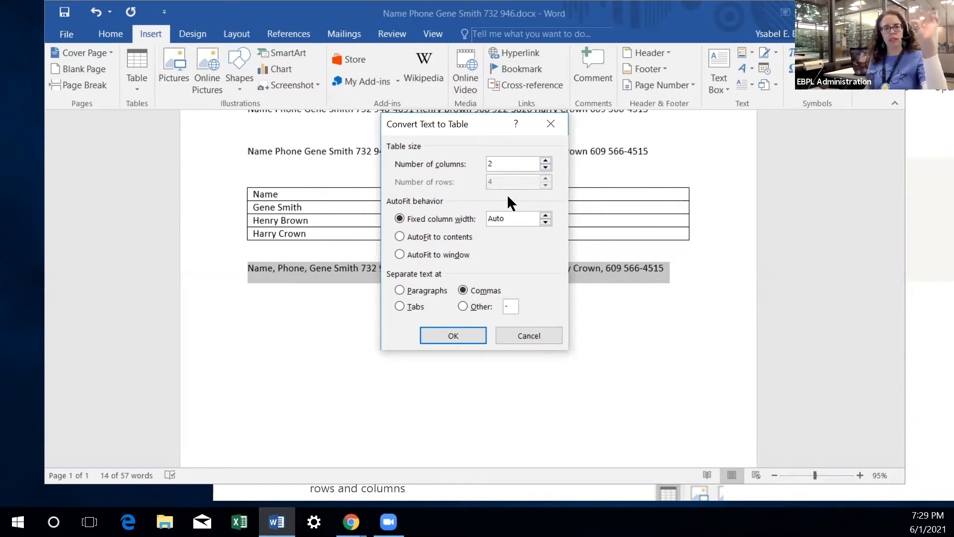
text(2)
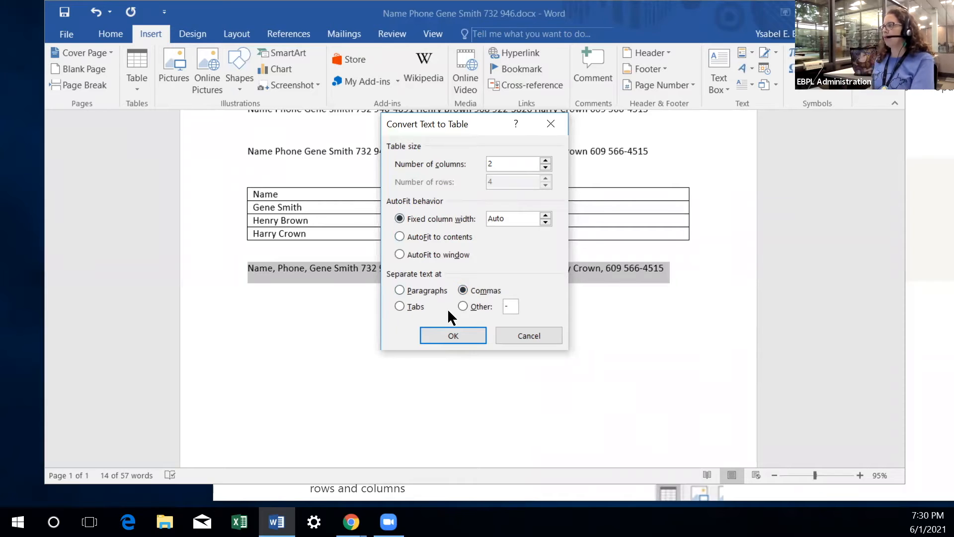
click(450, 335)
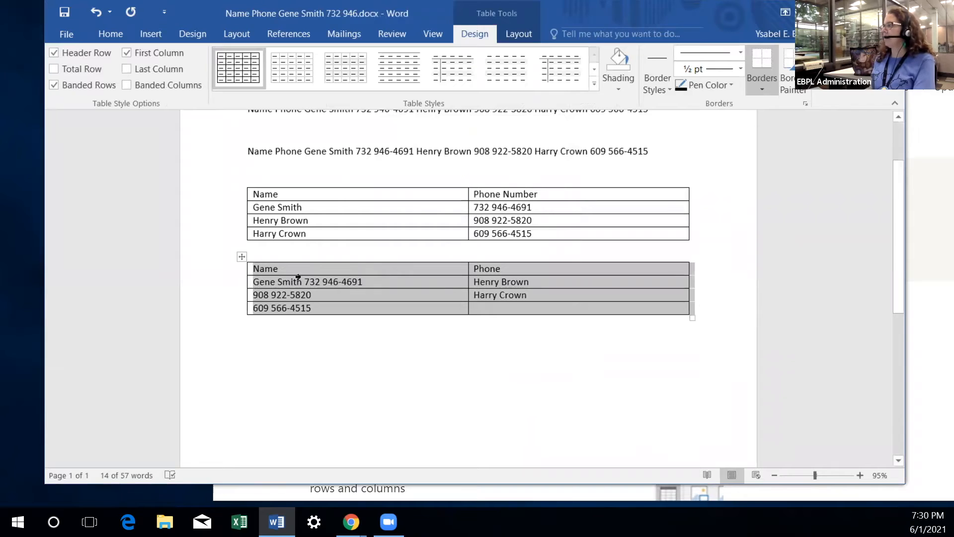
click(336, 338)
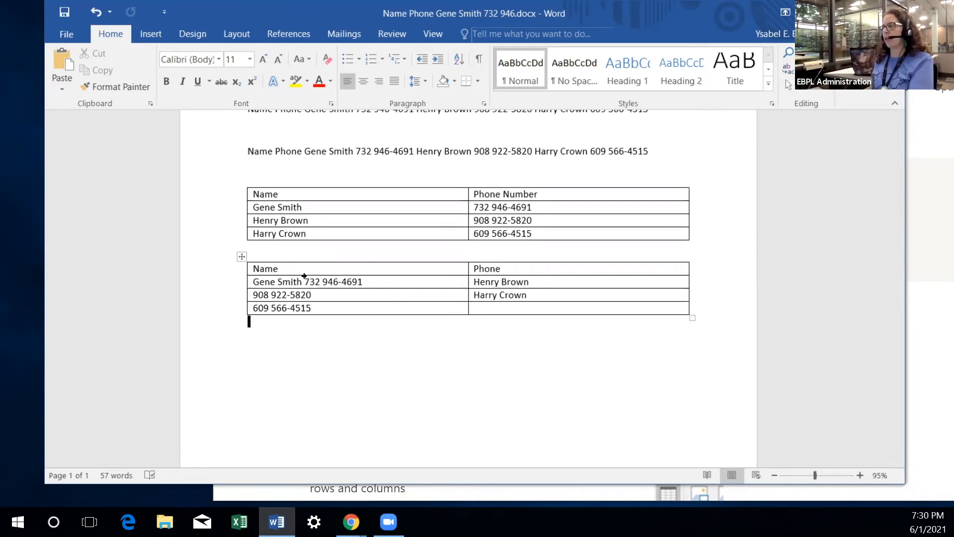
click(96, 11)
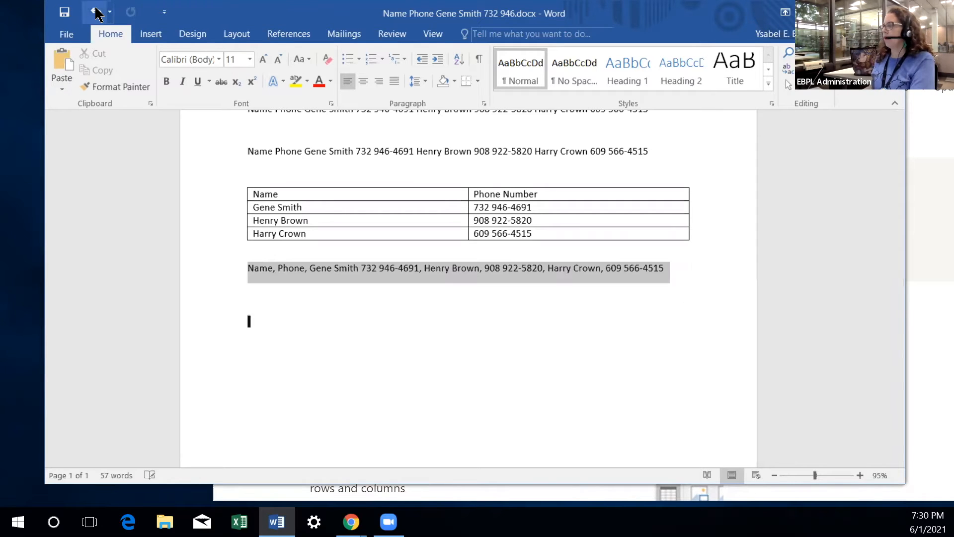
Insert the missing comma between the first person's name and phone number in the line below the table
click(350, 268)
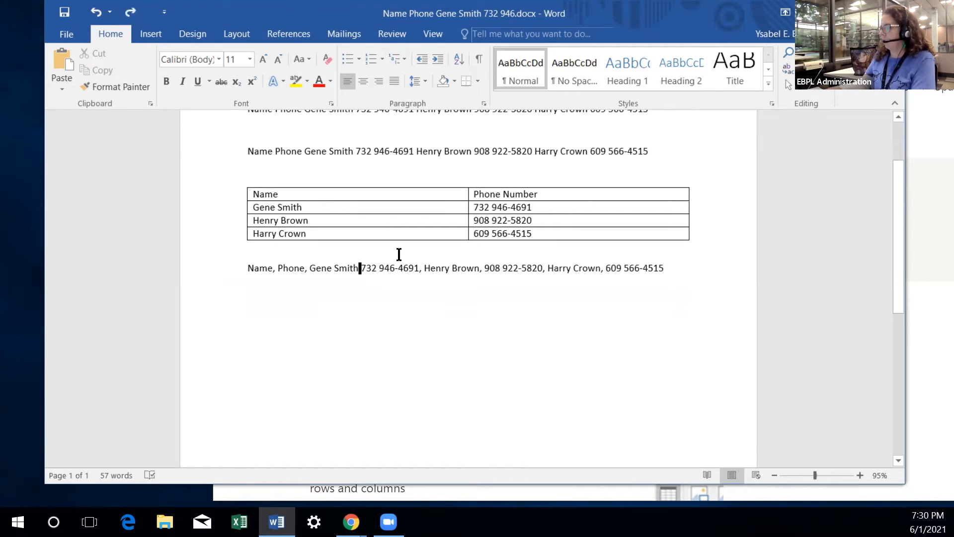
text(,)
Convert the corrected line into a two-column table with text separated at commas, and undo the conversion
drag(671, 269, 248, 273)
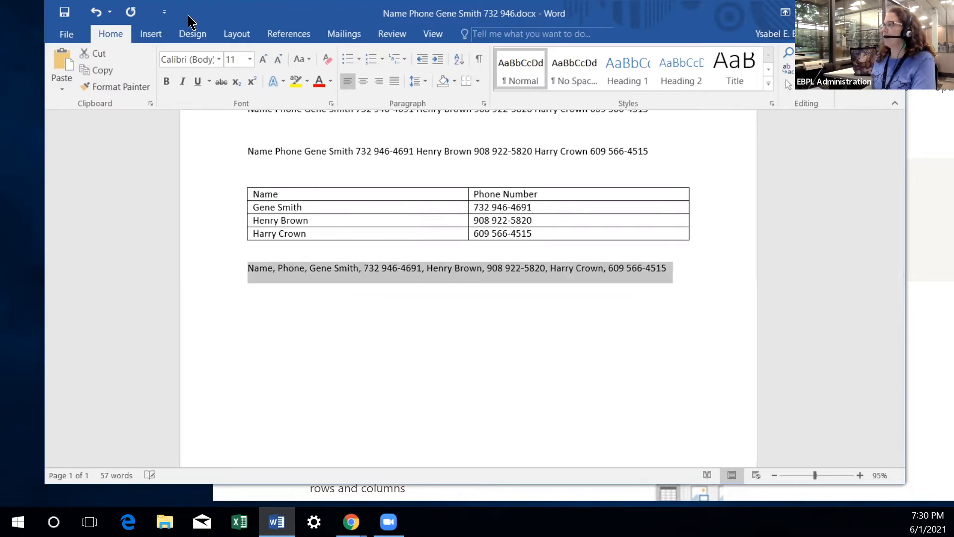
click(152, 34)
click(138, 92)
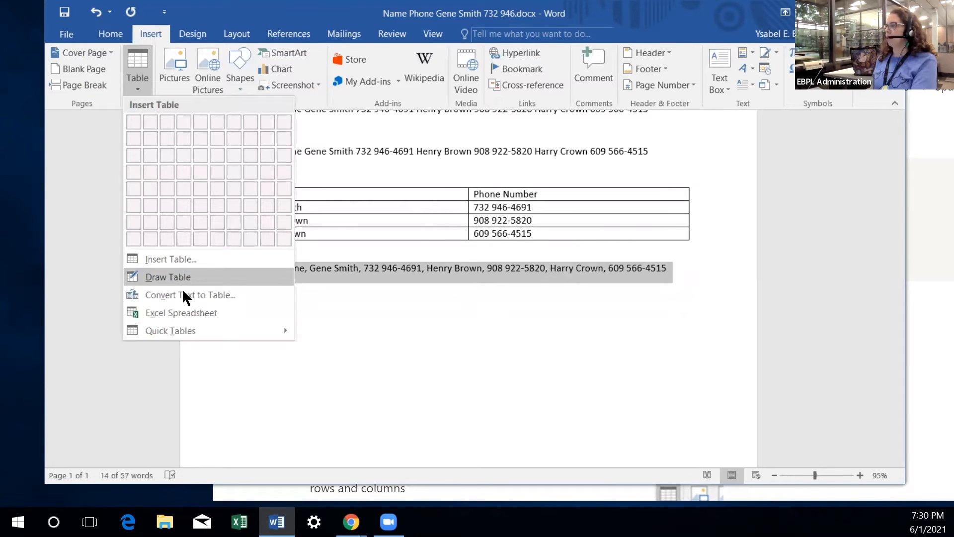
click(184, 298)
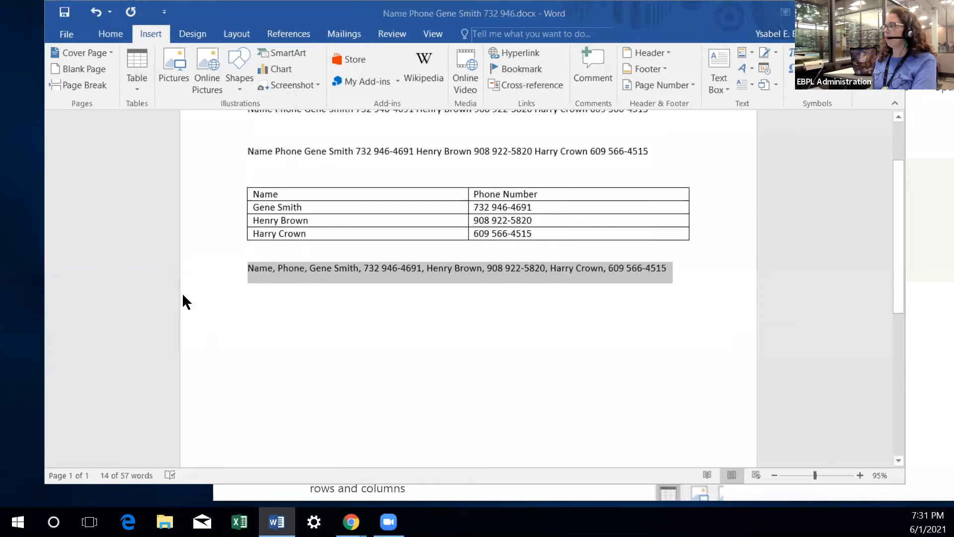
click(470, 293)
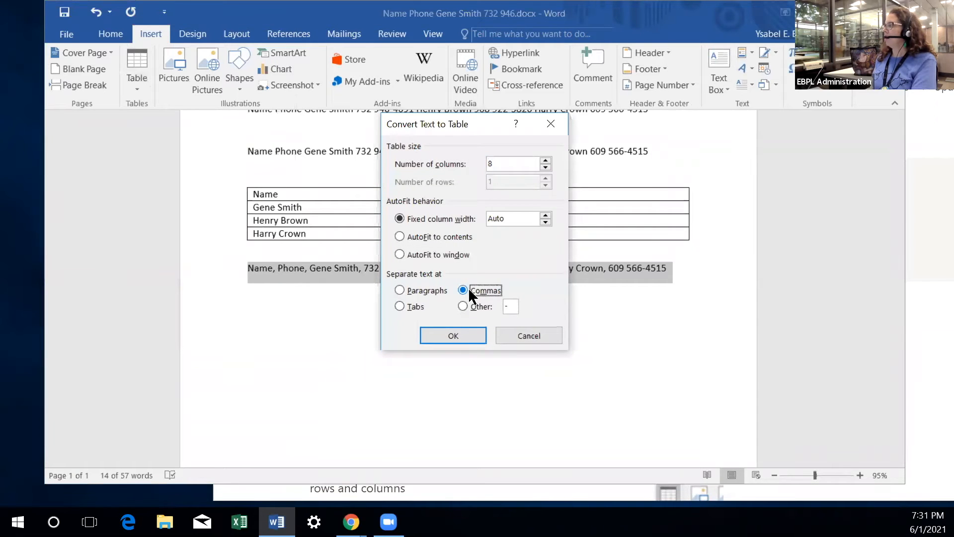
drag(495, 161, 478, 161)
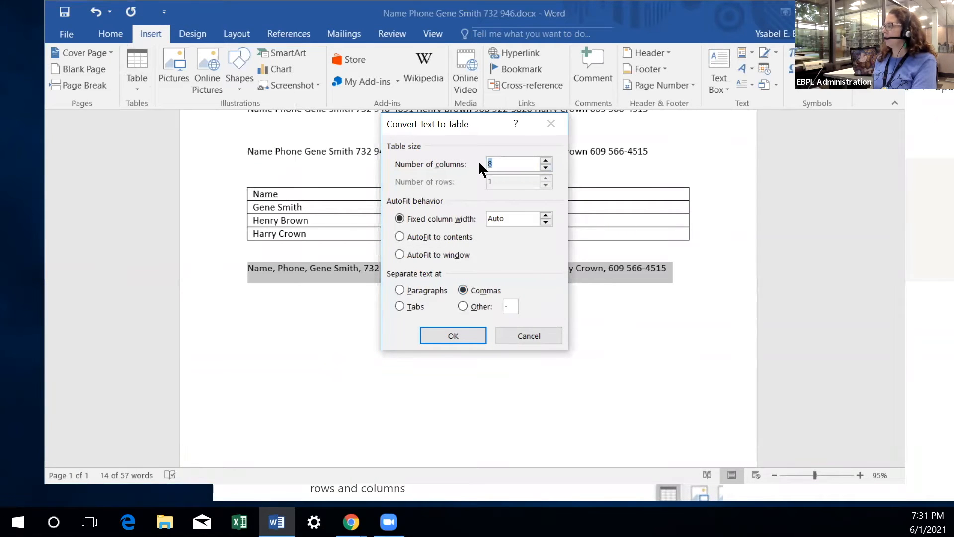
text(2)
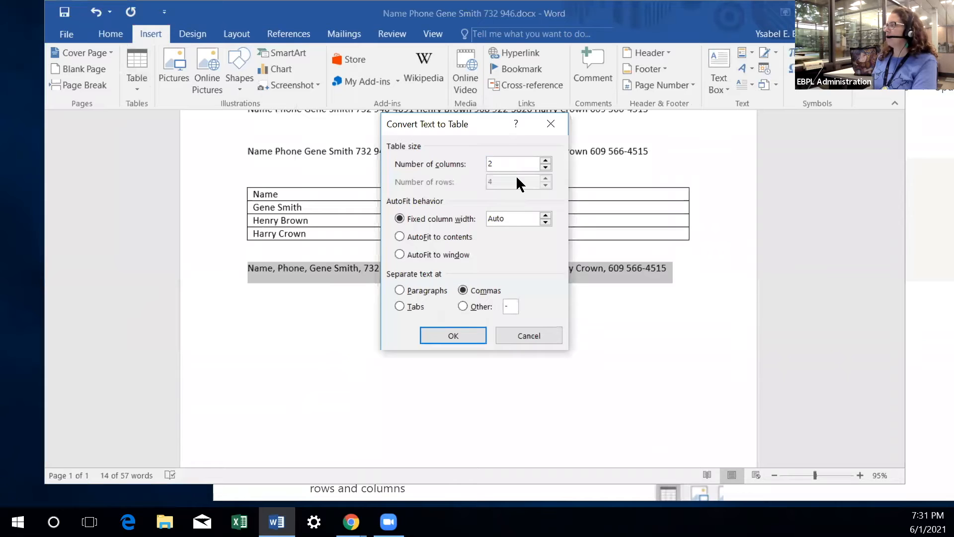
click(460, 333)
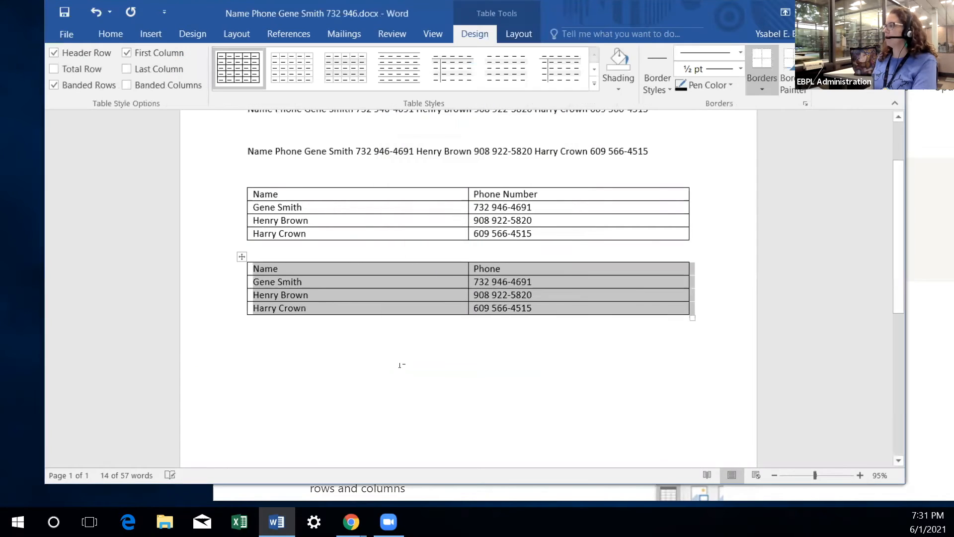
click(401, 365)
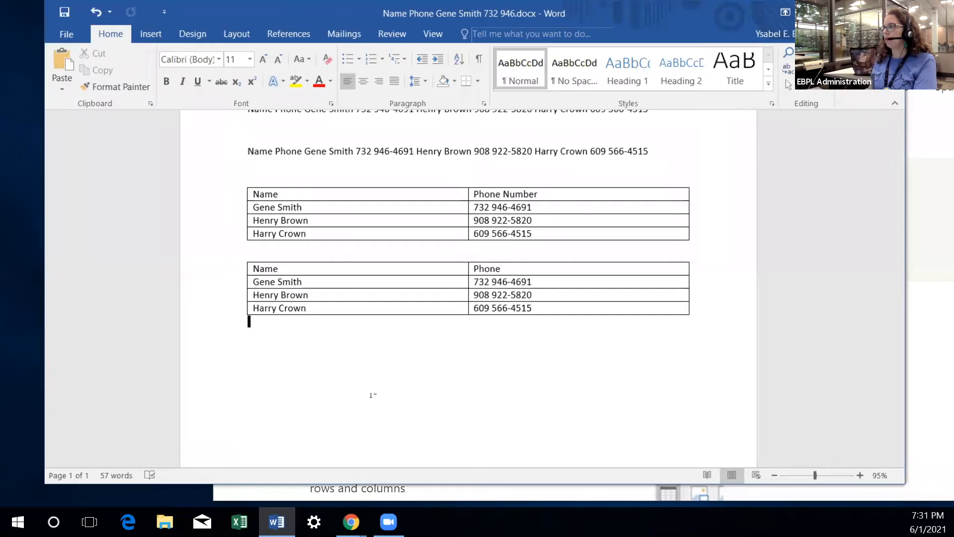
click(96, 16)
click(320, 300)
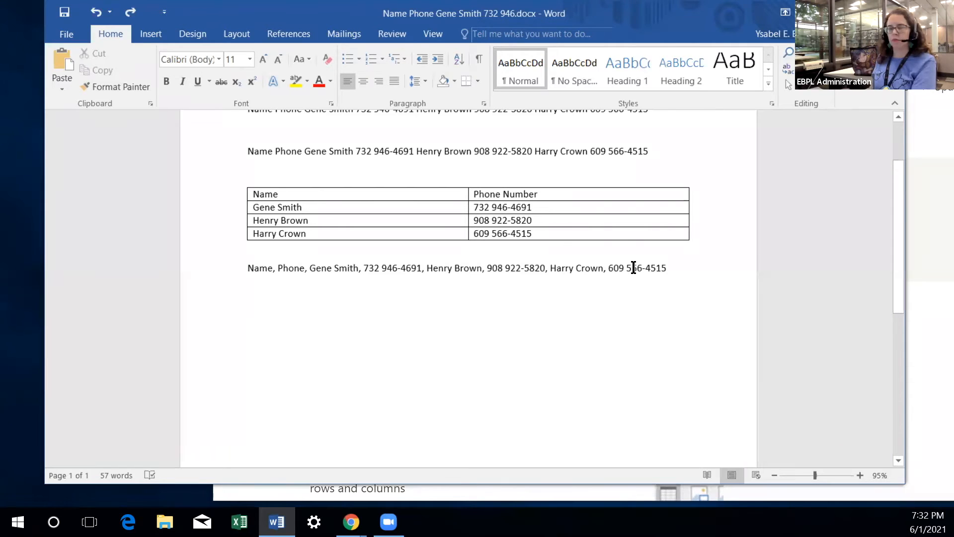
Convert the comma-separated line below the first table into a table again, with 2 columns and text separated at commas
click(677, 268)
drag(677, 269, 243, 271)
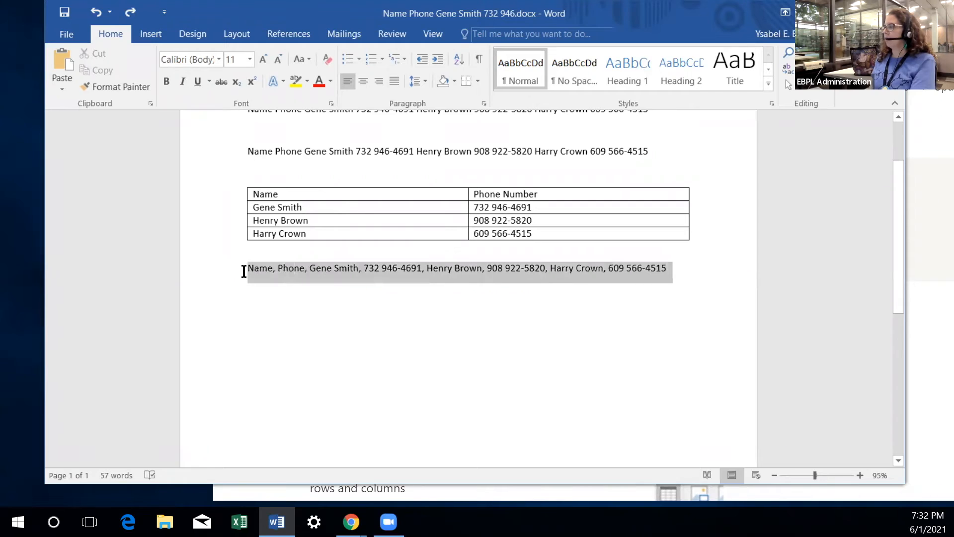
click(150, 34)
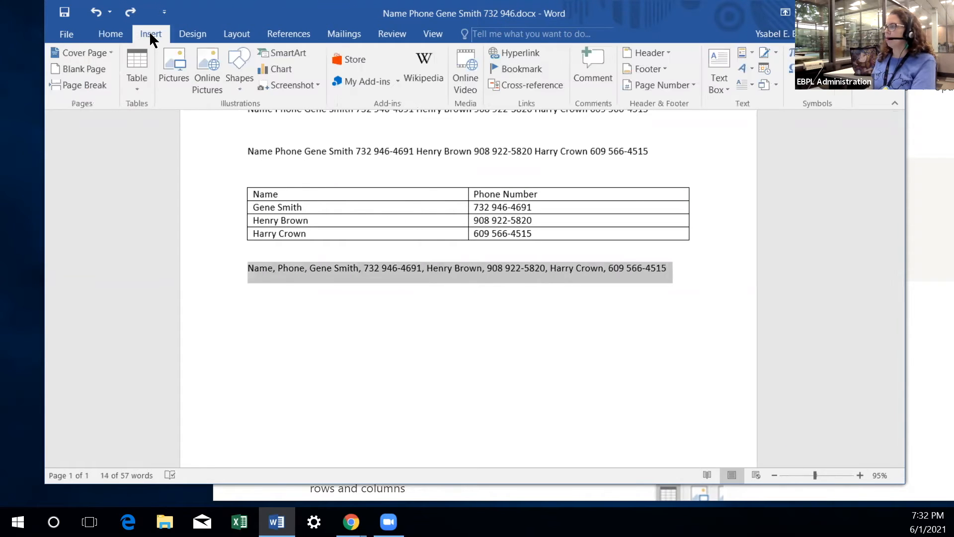
click(136, 90)
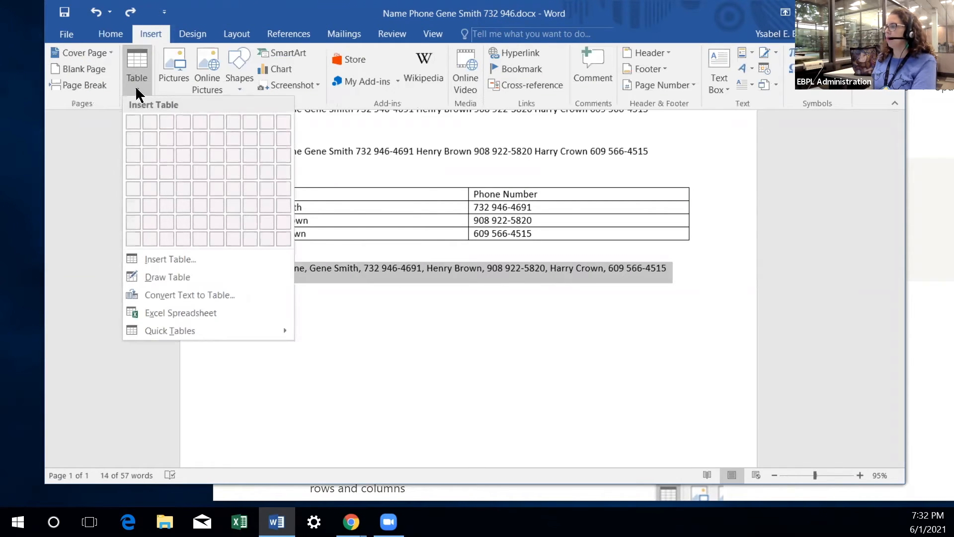
click(202, 297)
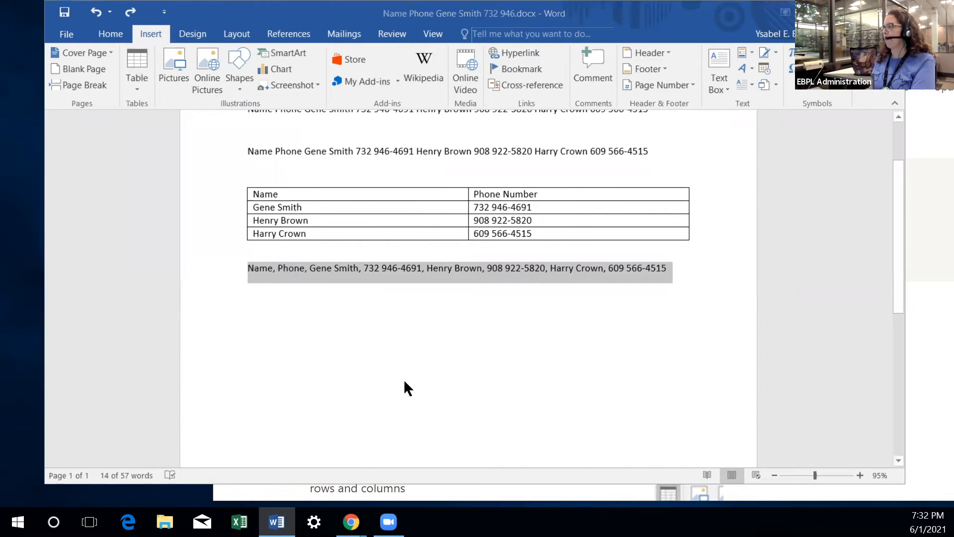
text(2)
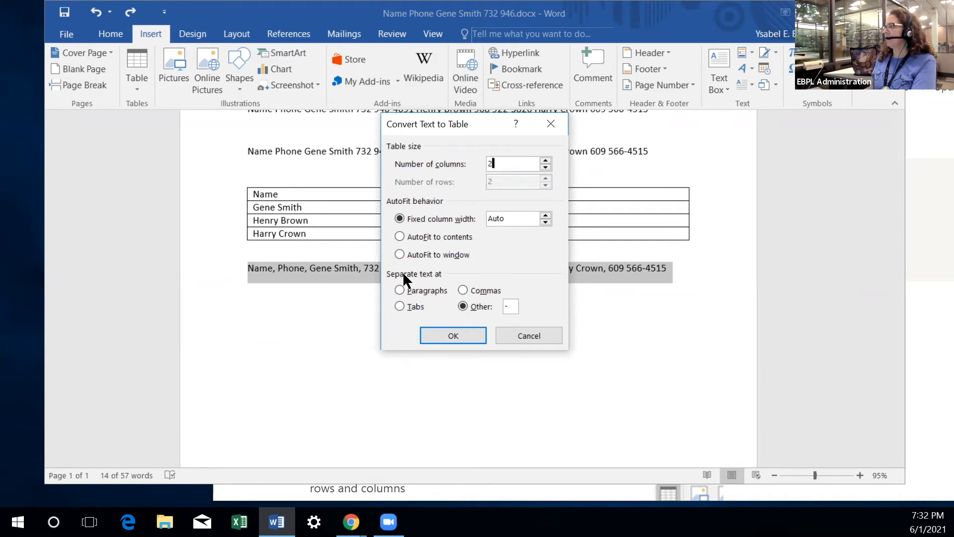
click(468, 290)
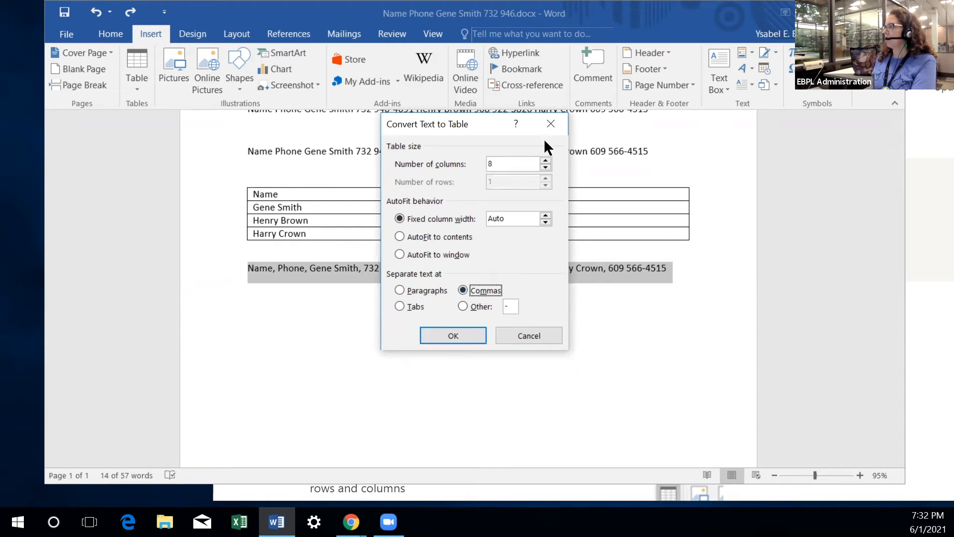
click(511, 161)
key(BackSpace)
text(4)
key(BackSpace)
text(2)
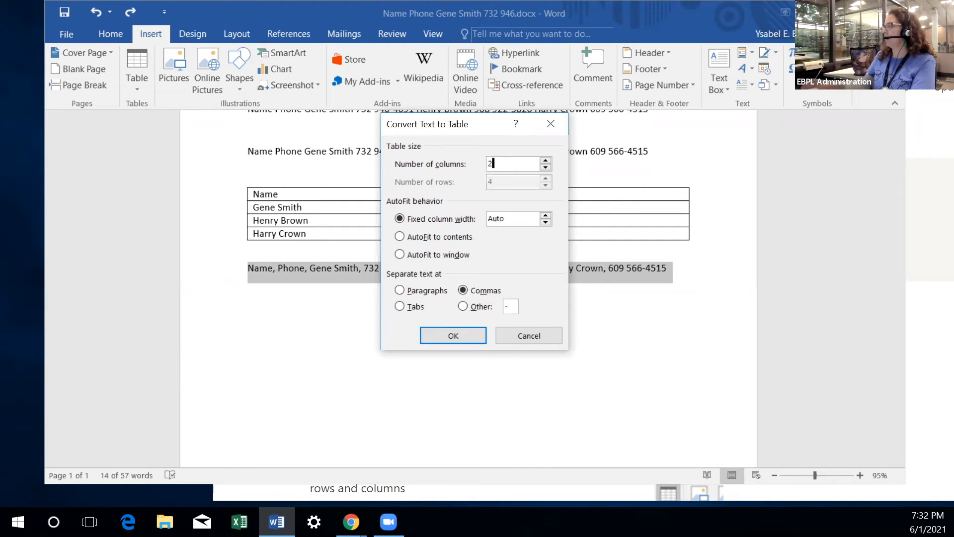
click(453, 339)
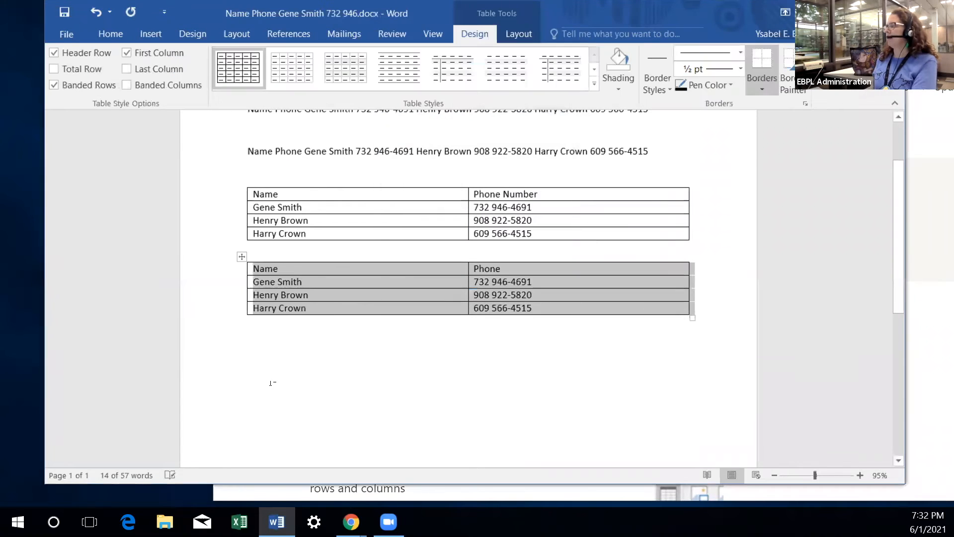
click(272, 381)
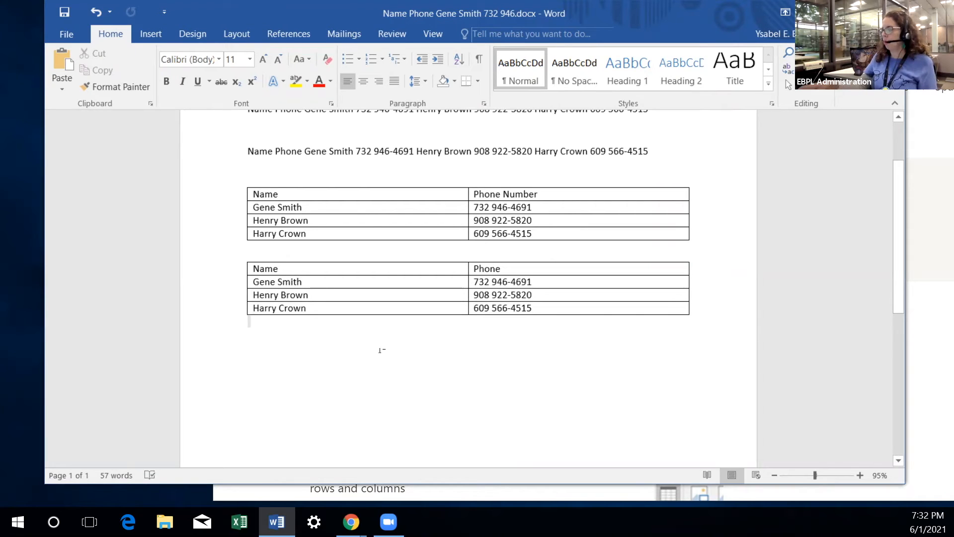
key(ctrl+z)
key(ctrl+z)
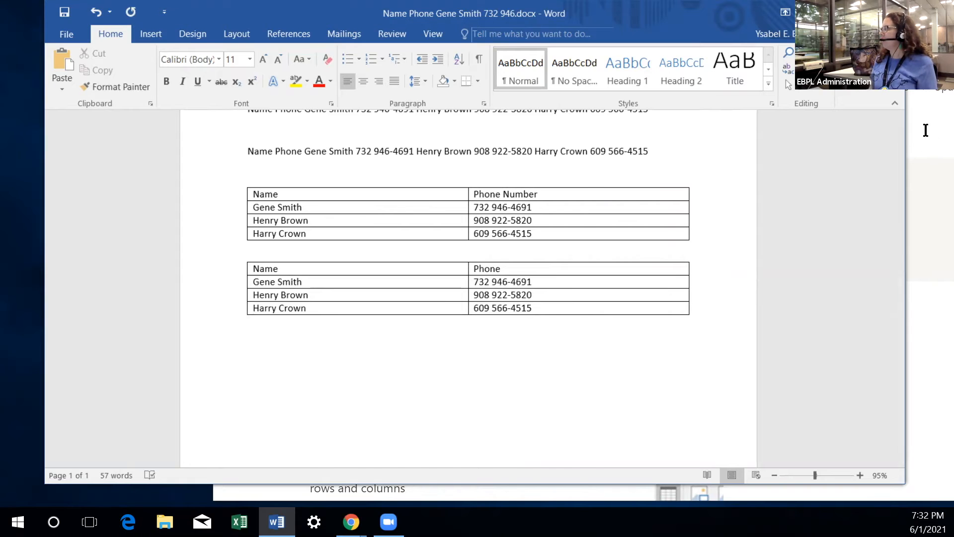
Switch to the Word Online #4 notes in Chrome and review the instructions on converting text to a table and a table into text
click(929, 132)
scroll(460, 315, down, 7)
scroll(461, 316, down, 15)
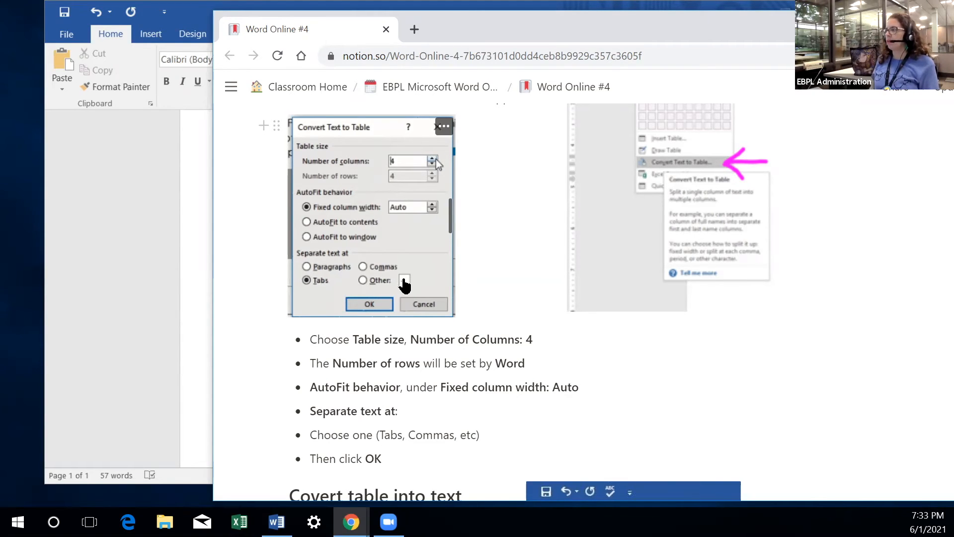
scroll(472, 400, down, 3)
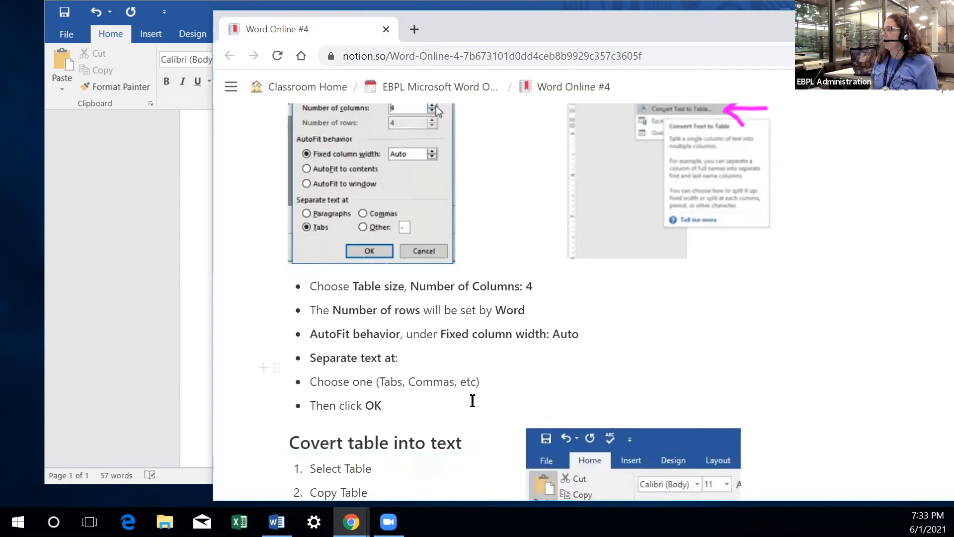
scroll(473, 398, up, 6)
scroll(473, 395, up, 4)
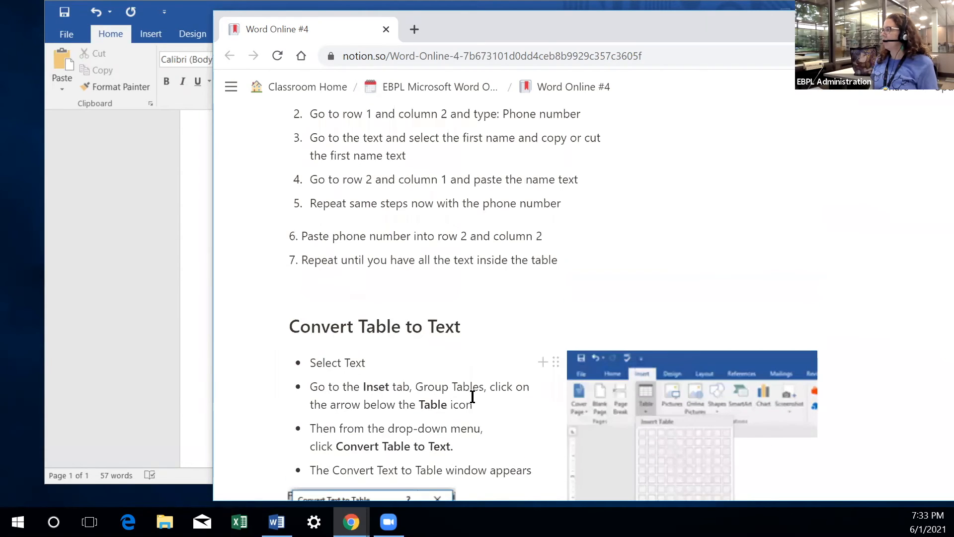
scroll(472, 396, down, 9)
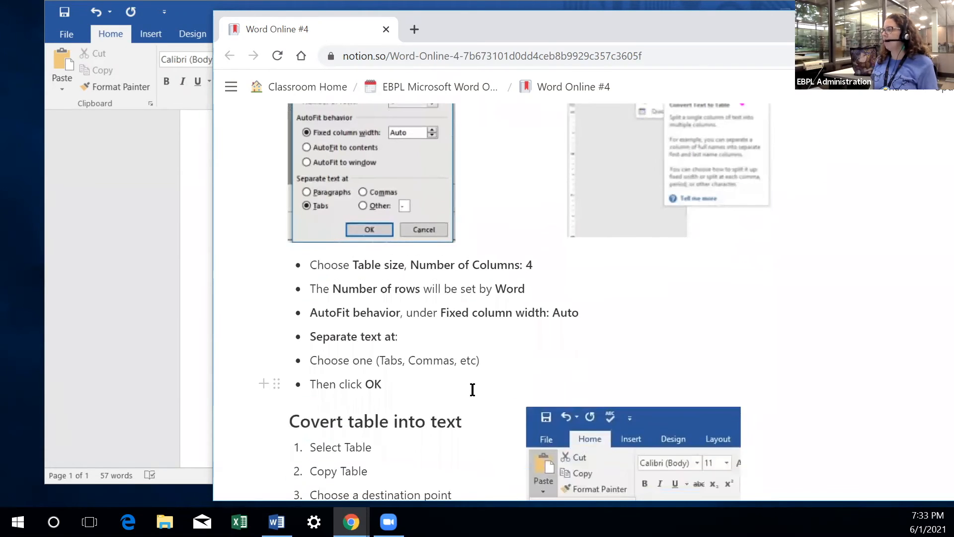
scroll(472, 397, down, 6)
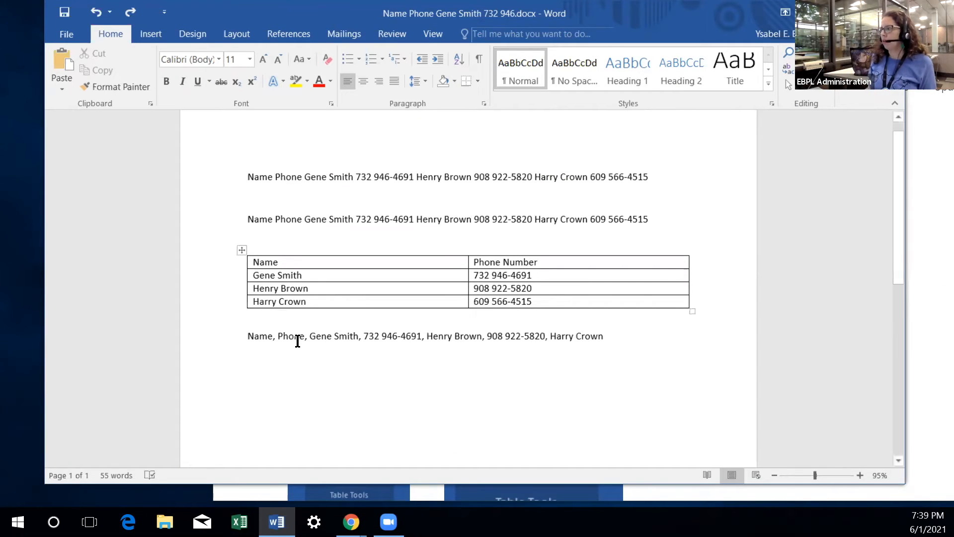
Remove the comma between Name and Phone below the first table, and convert that line into a 2-column table with text separated at commas
click(275, 335)
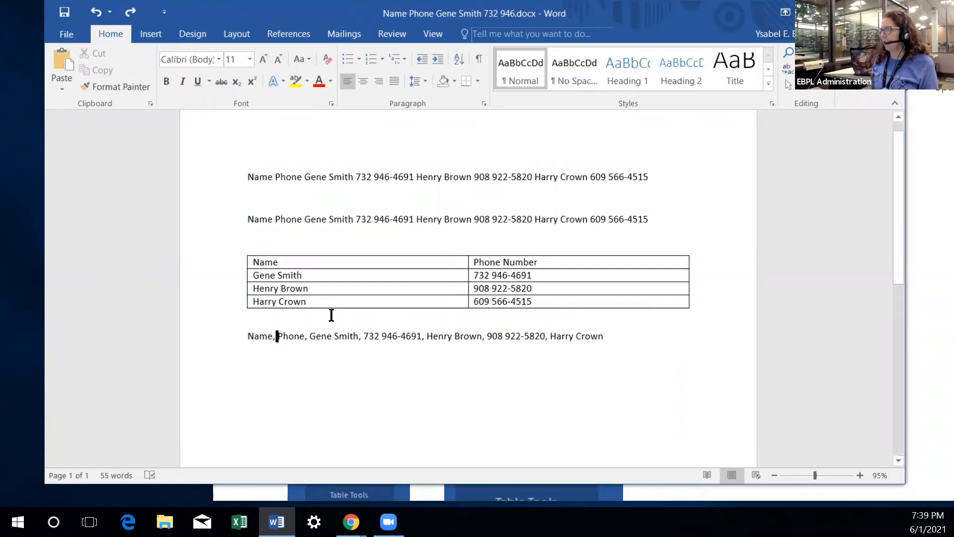
key(BackSpace)
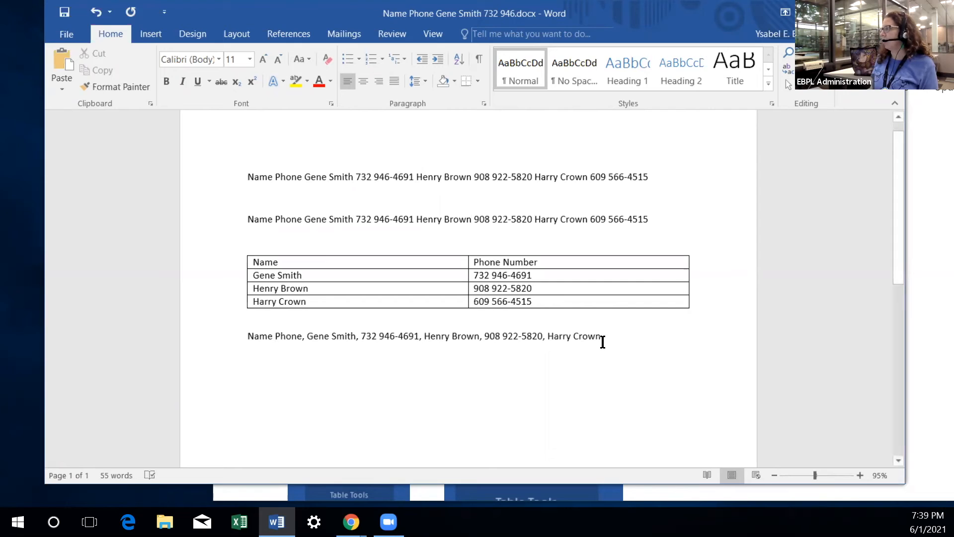
drag(606, 339, 247, 342)
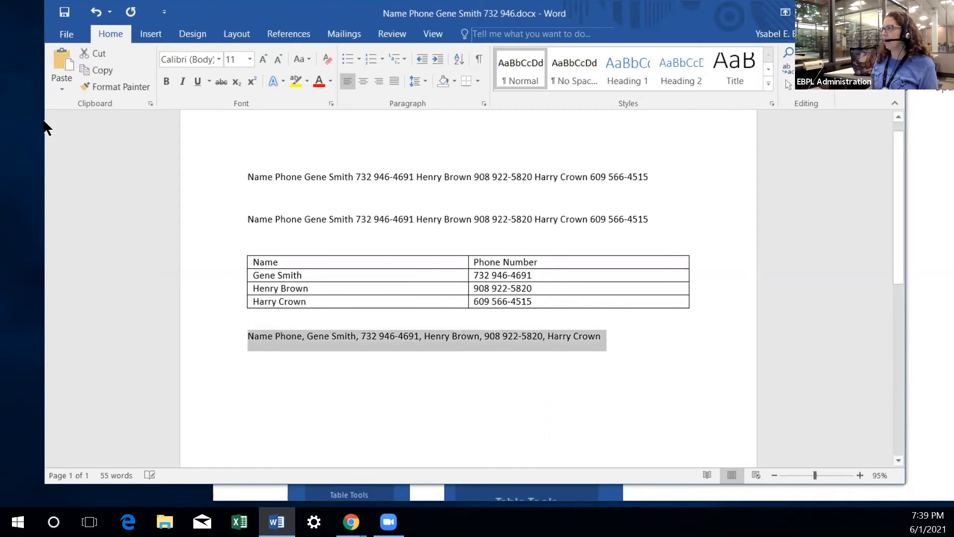
click(152, 34)
click(134, 82)
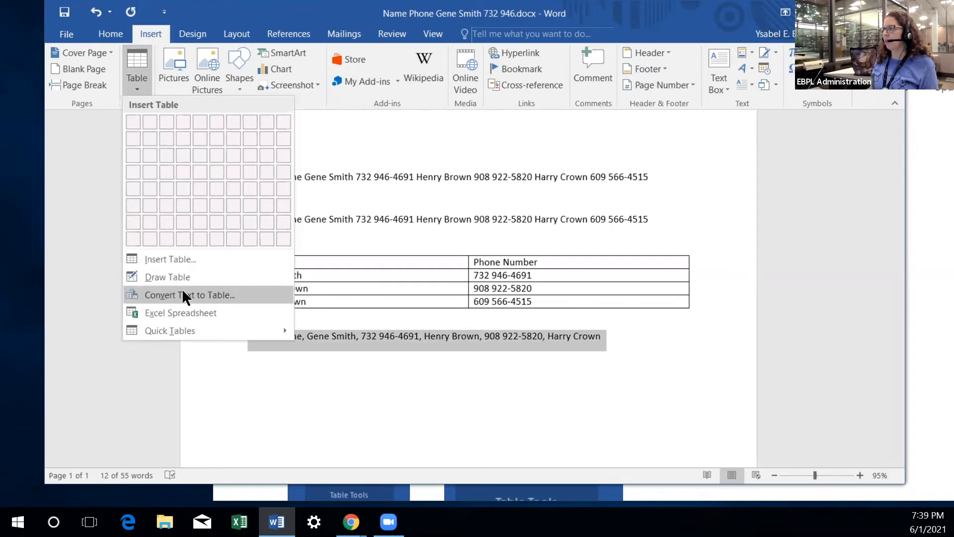
click(183, 294)
click(488, 293)
click(545, 168)
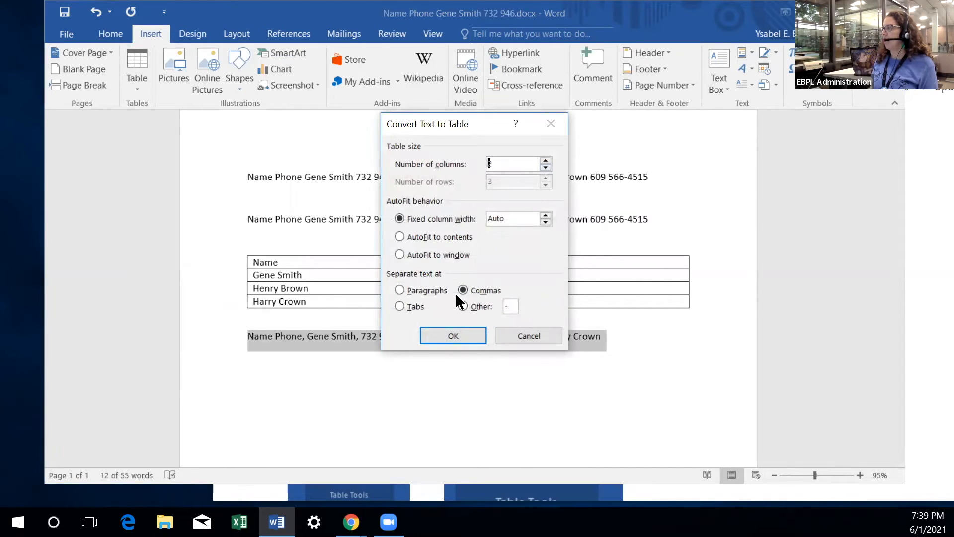
click(450, 335)
click(324, 395)
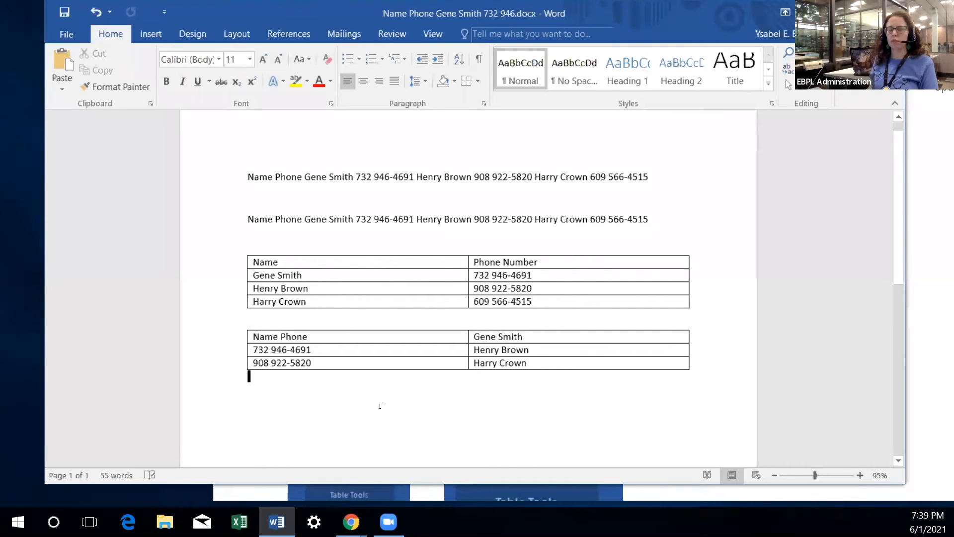
Move the second text line's last phone number into the lower table's last cell, and its last name into the upper table's first phone number cell
click(828, 475)
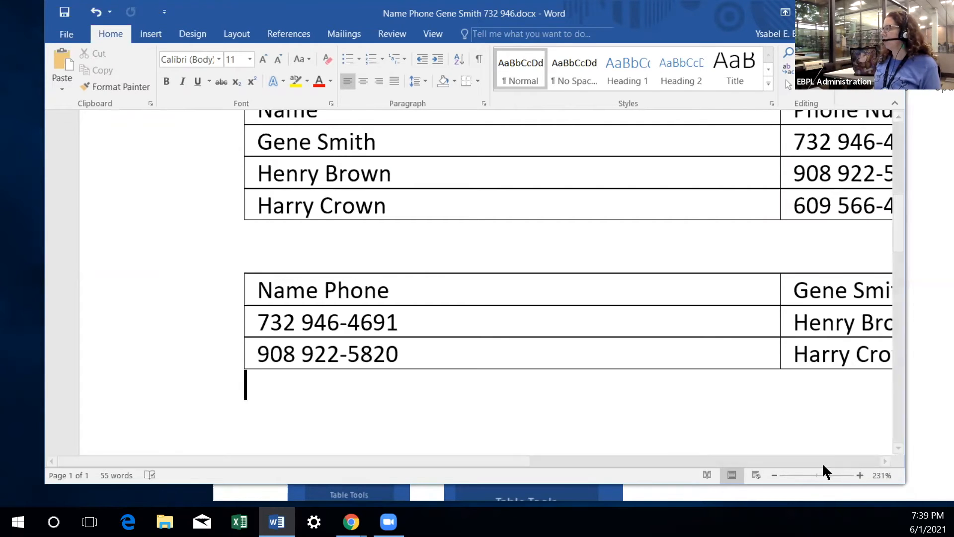
click(814, 473)
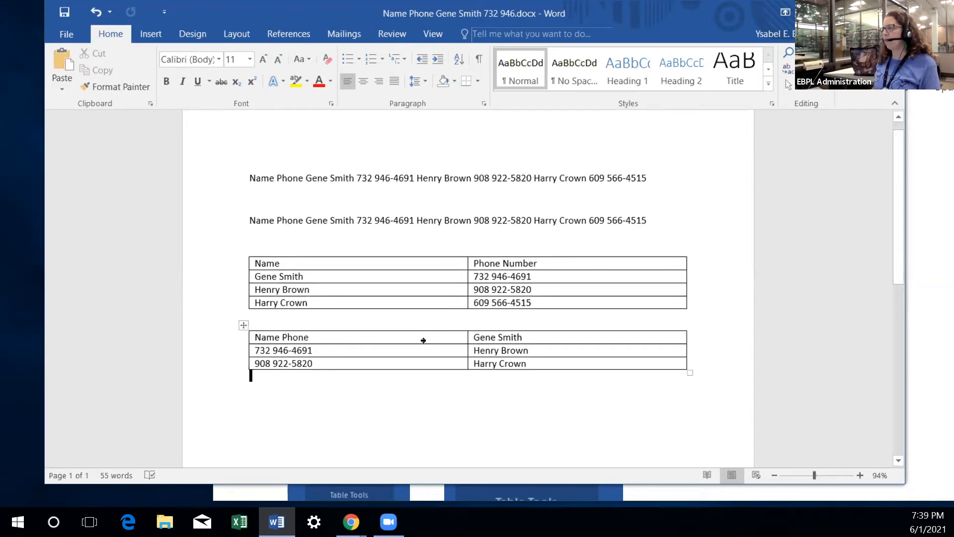
click(332, 340)
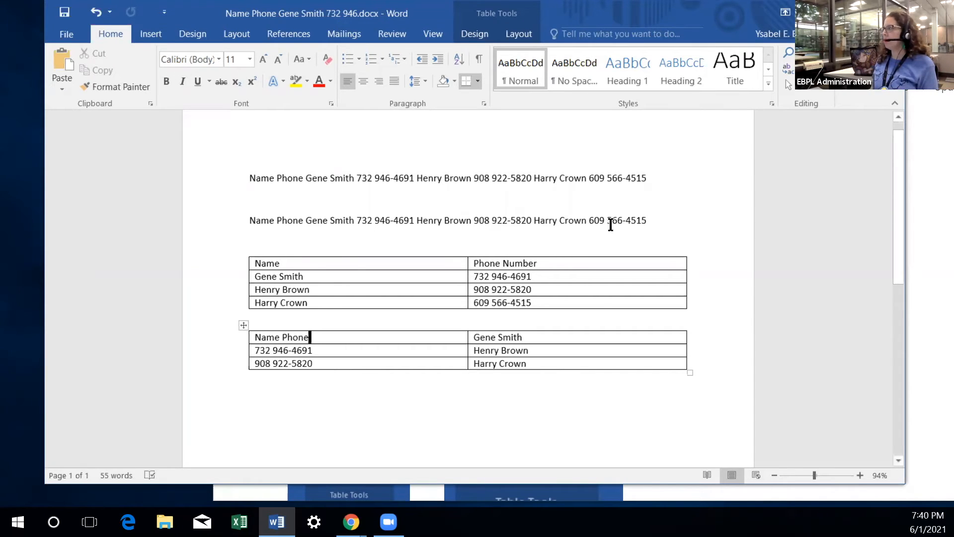
drag(649, 220, 580, 369)
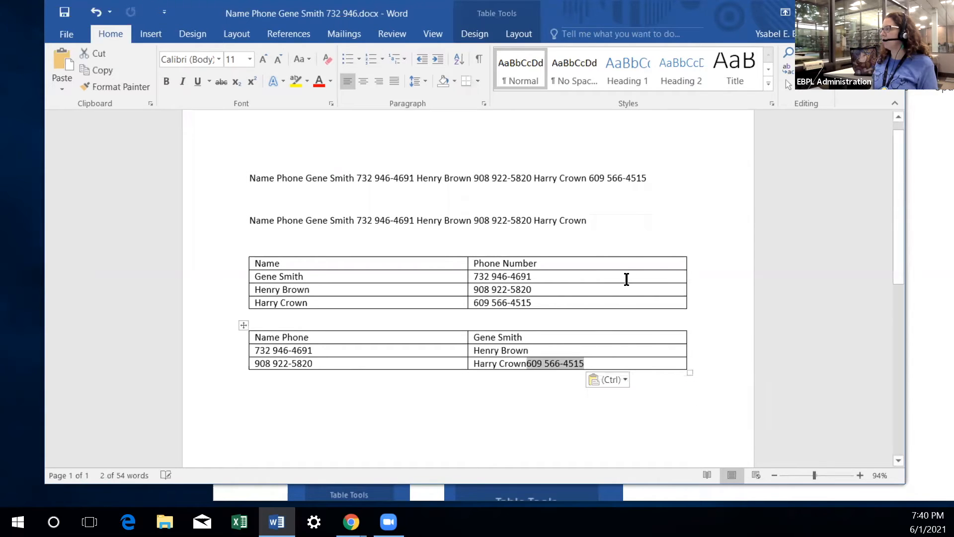
drag(589, 219, 570, 283)
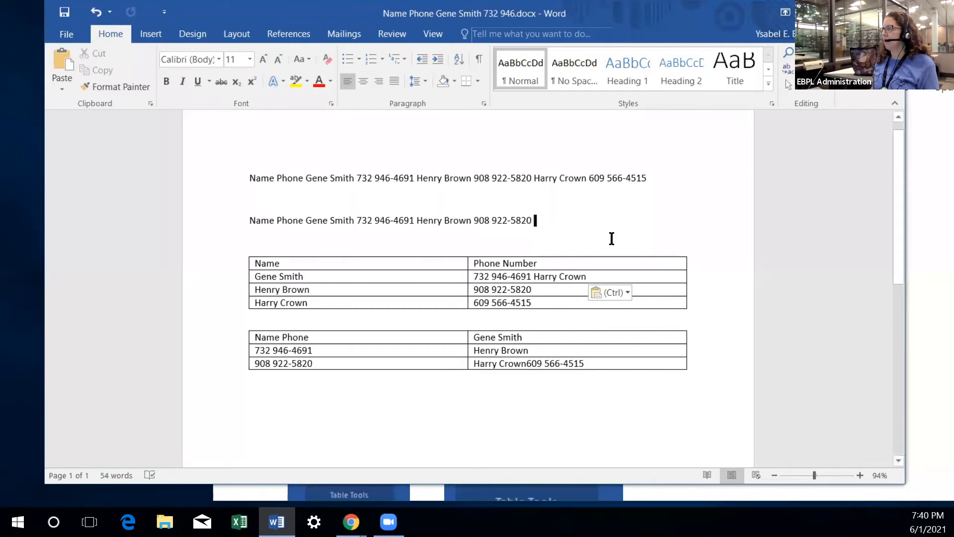
Delete the phone number after the name in the last cell of the lower table
scroll(611, 239, down, 2)
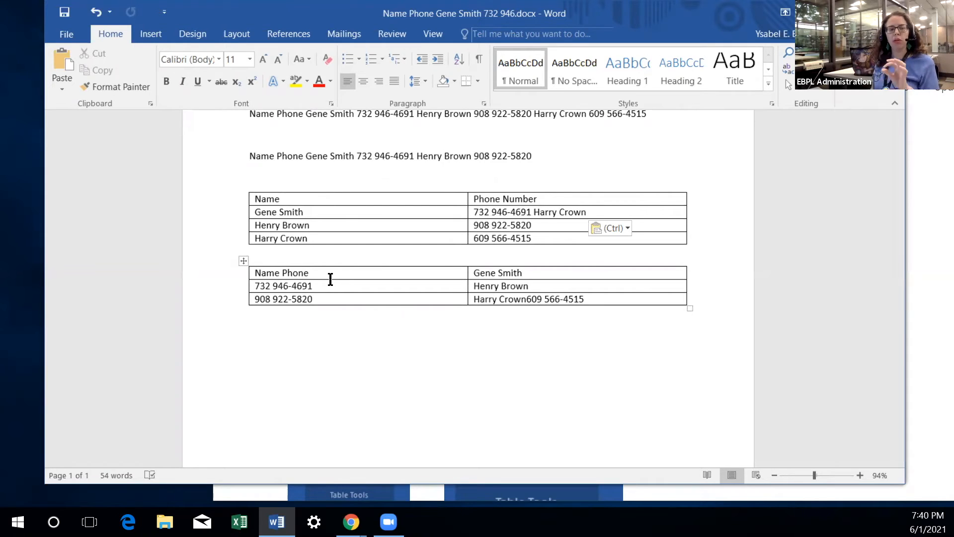
click(610, 296)
key(BackSpace)
key(BackSpace)
key(BackSpace)
key(BackSpace)
key(BackSpace)
key(BackSpace)
key(BackSpace)
key(BackSpace)
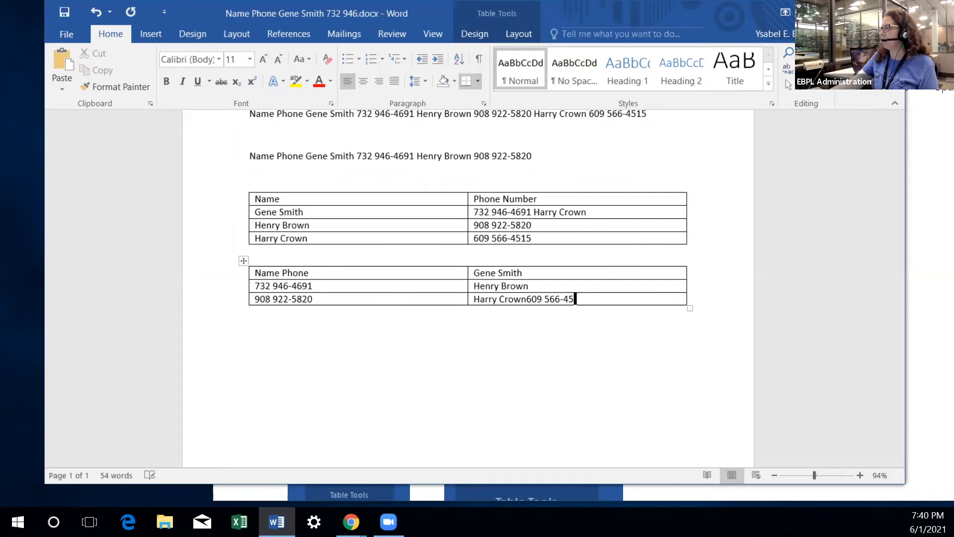
key(BackSpace)
key(BackSpace)
key(BackSpace)
key(BackSpace)
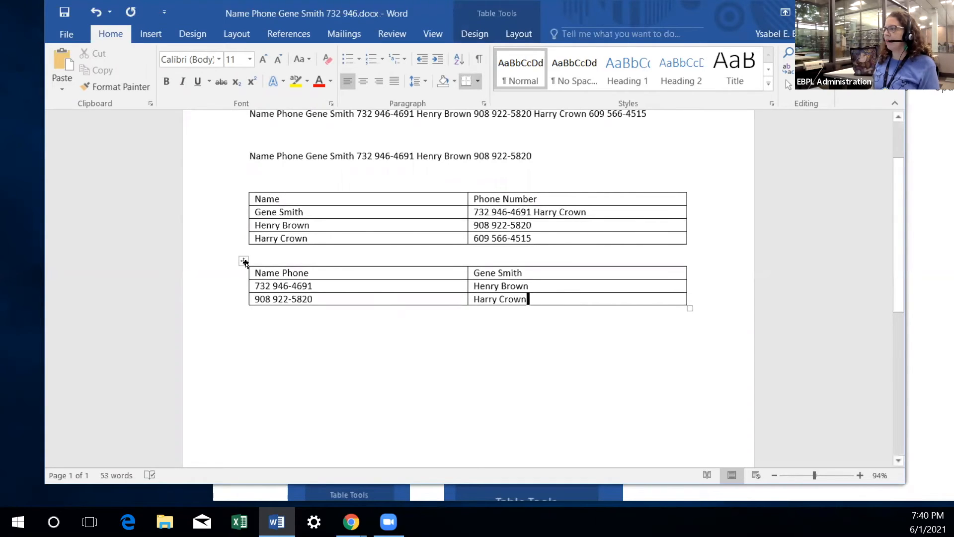
Copy the whole lower table and add two blank lines below it
click(243, 261)
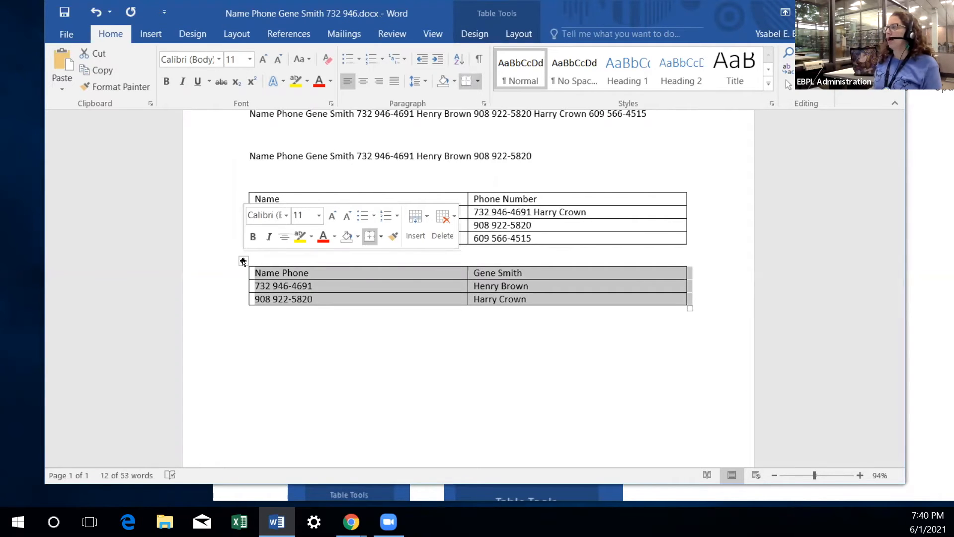
click(102, 70)
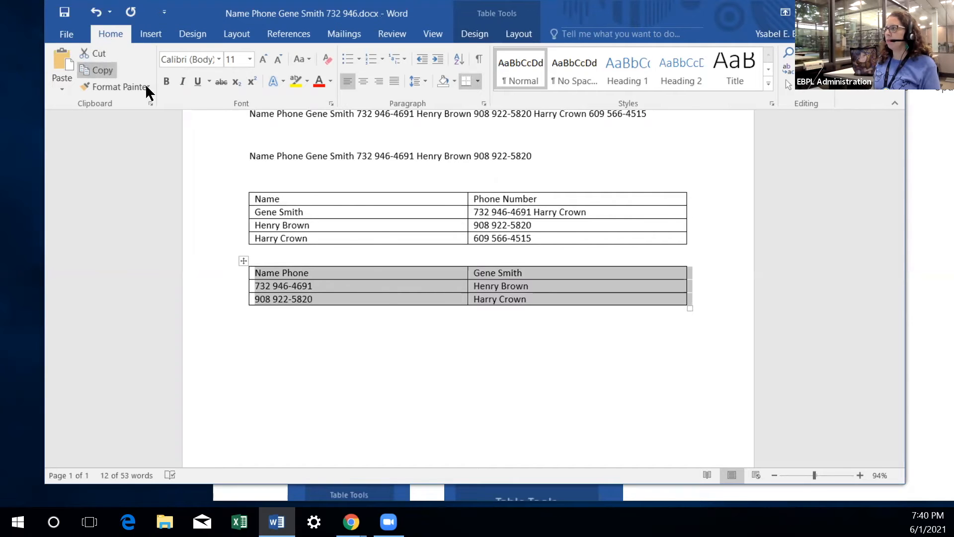
click(272, 339)
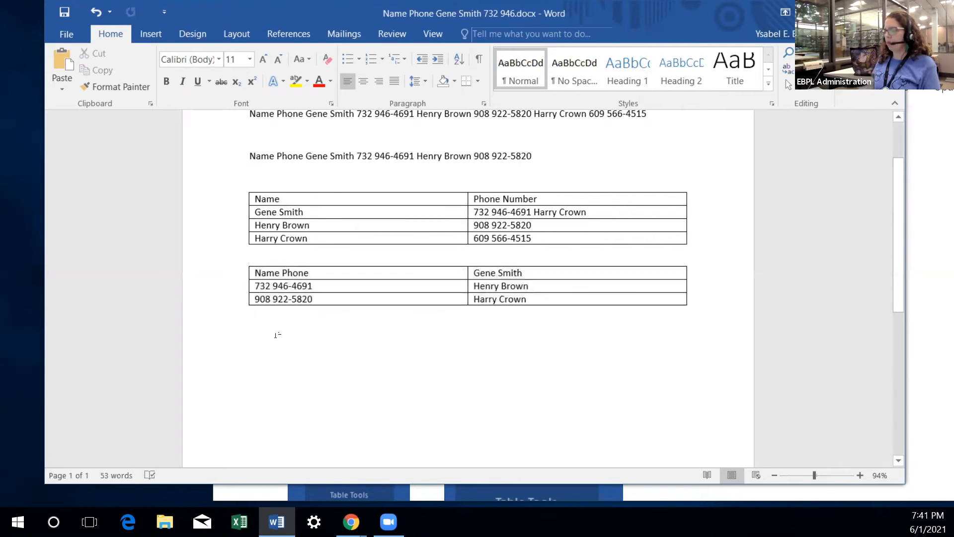
key(Return)
key(Return)
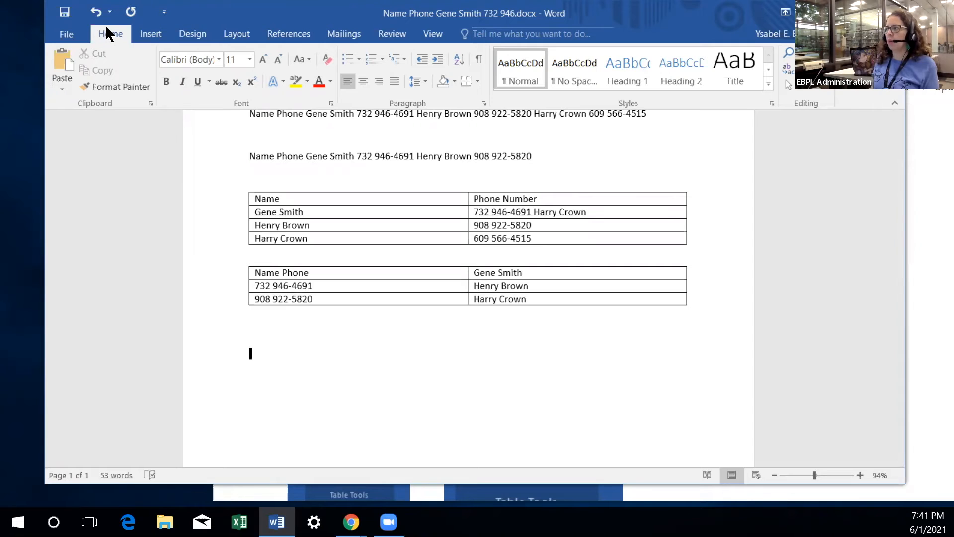
Paste the copied table below the lower table with Keep Text Only, and undo the paste
click(62, 88)
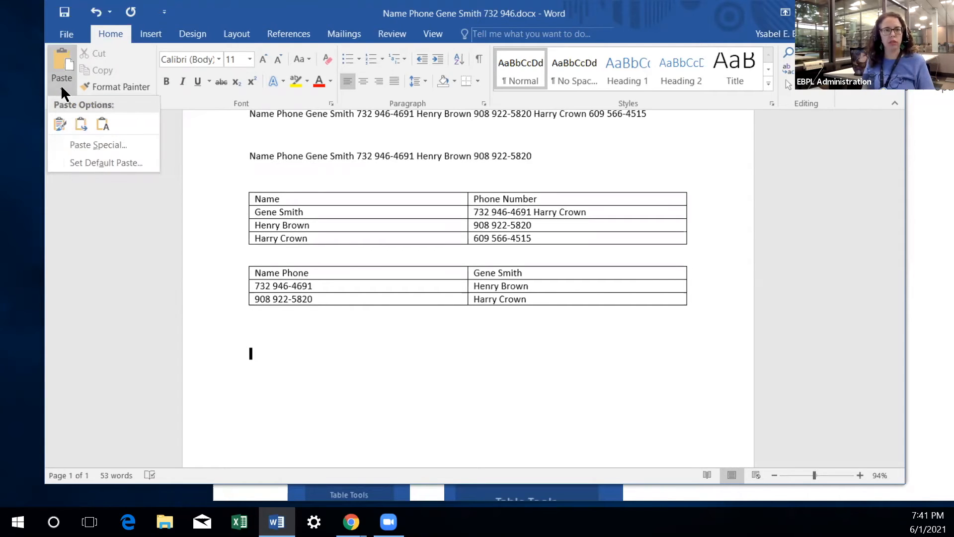
click(103, 123)
click(454, 370)
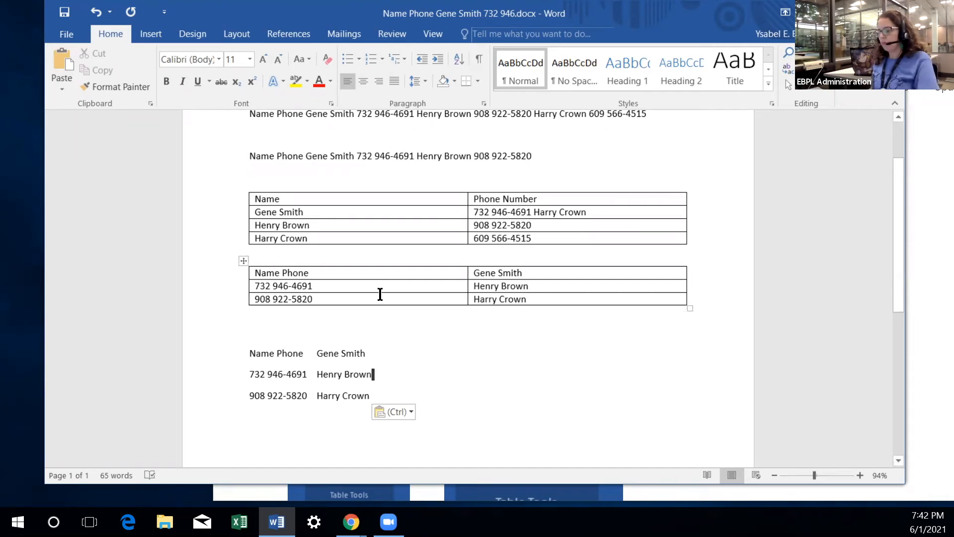
key(ctrl+z)
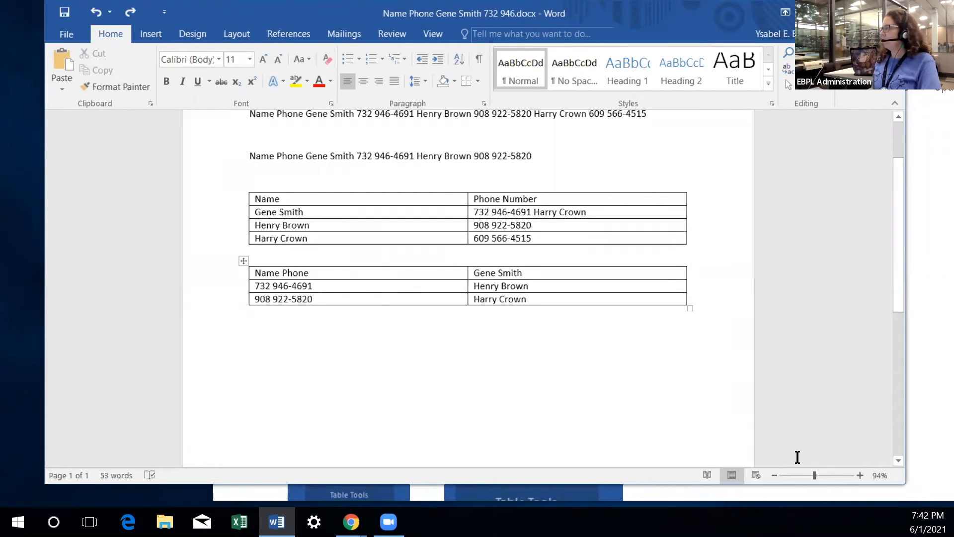
Copy the whole lower table again and paste it on the blank line below using Keep Text Only
click(822, 475)
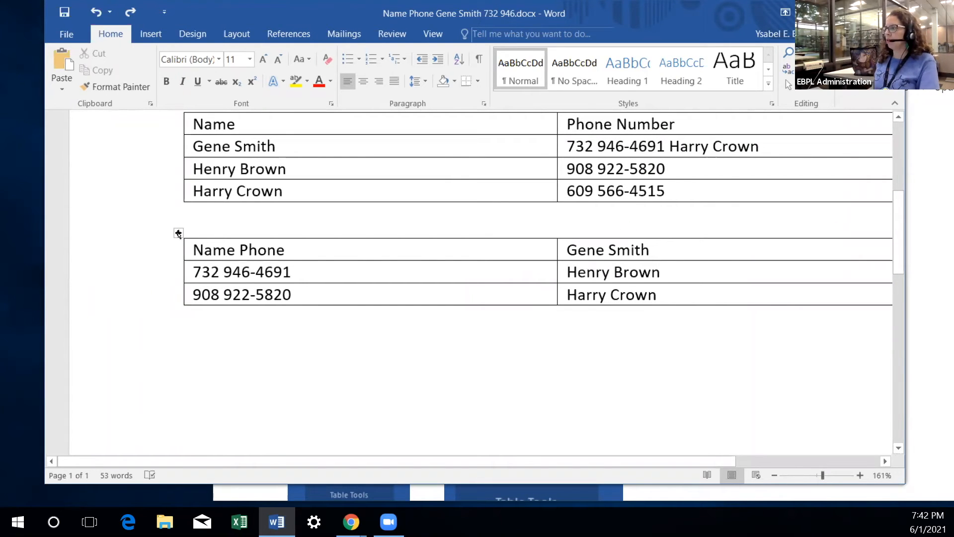
click(179, 232)
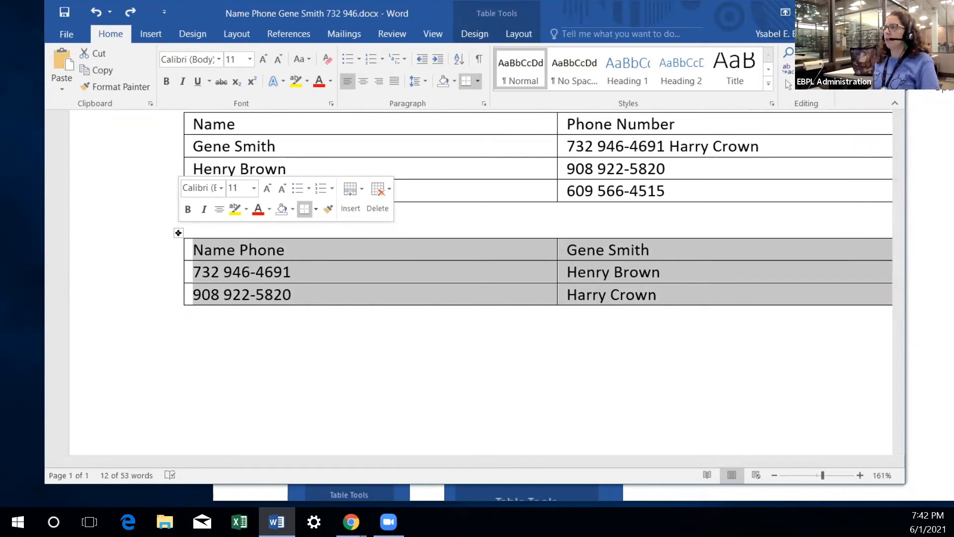
click(98, 70)
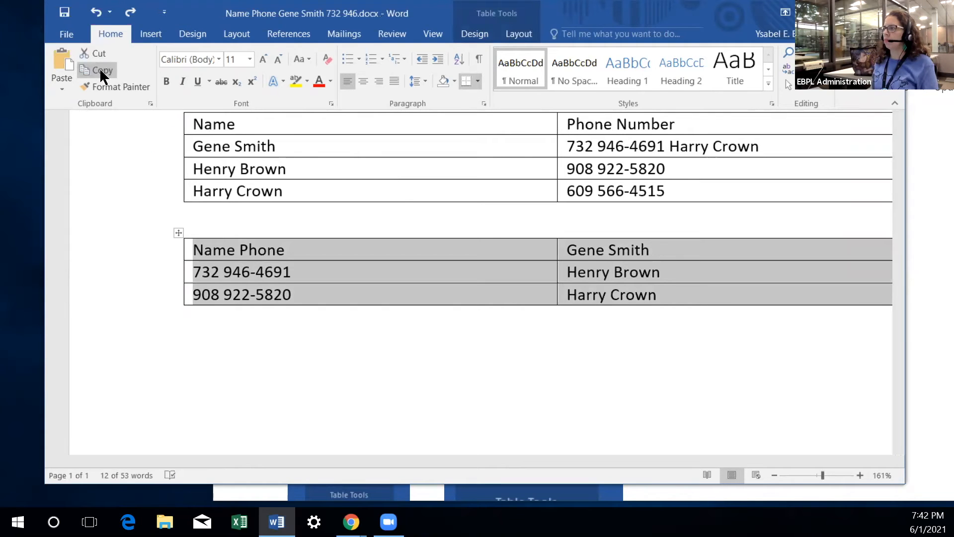
click(198, 343)
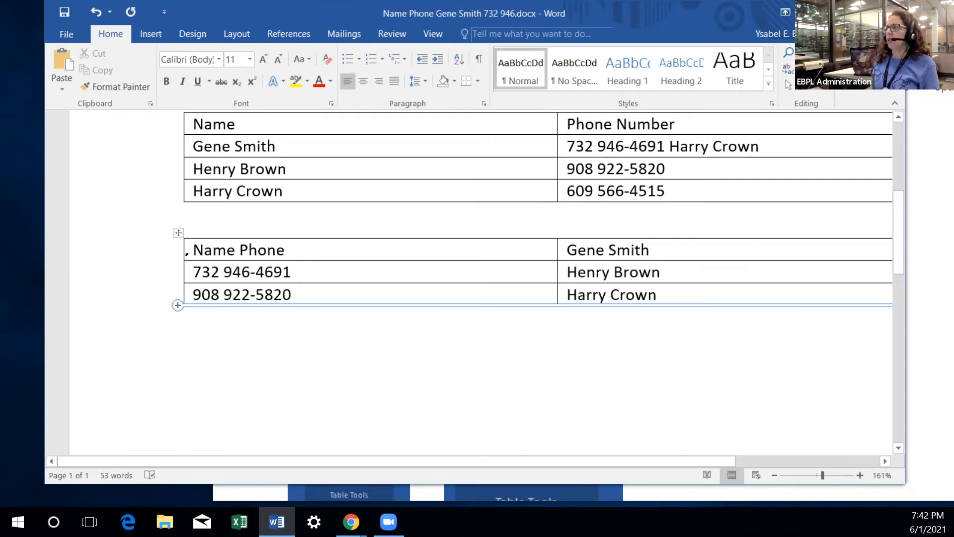
click(63, 90)
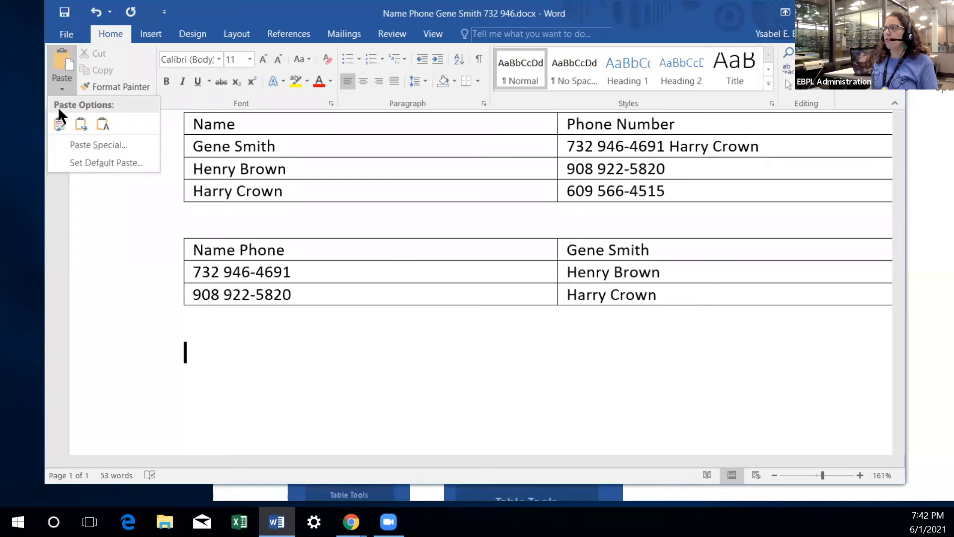
click(102, 124)
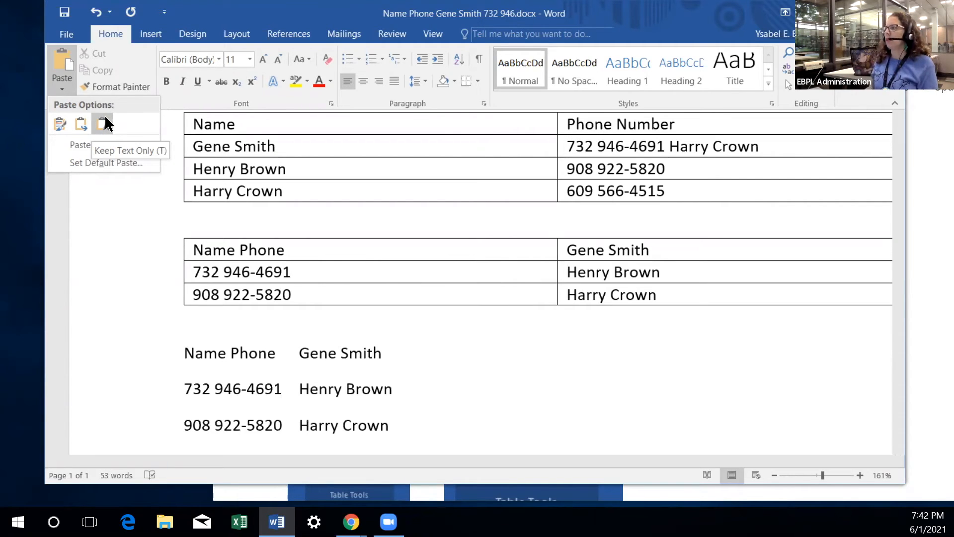
click(103, 122)
click(472, 396)
scroll(471, 396, down, 3)
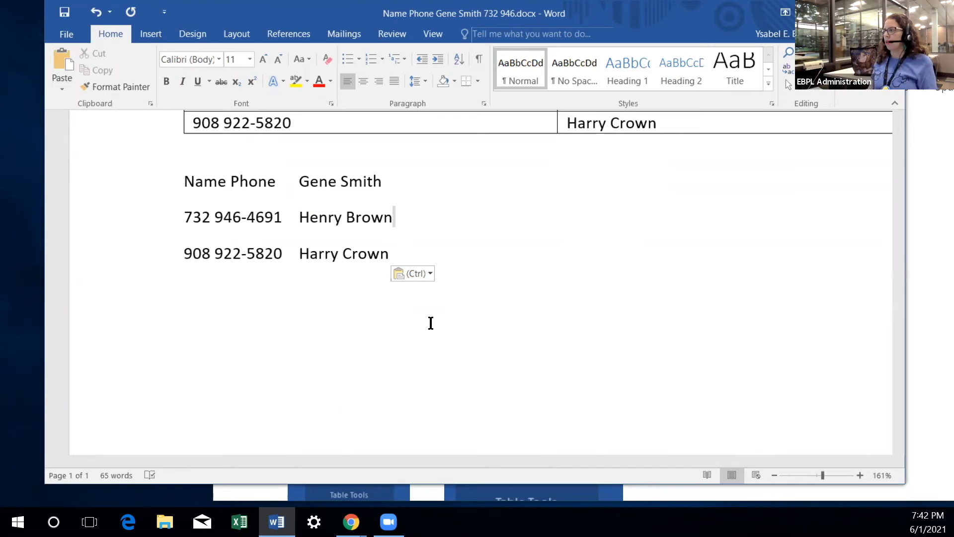
scroll(430, 323, up, 3)
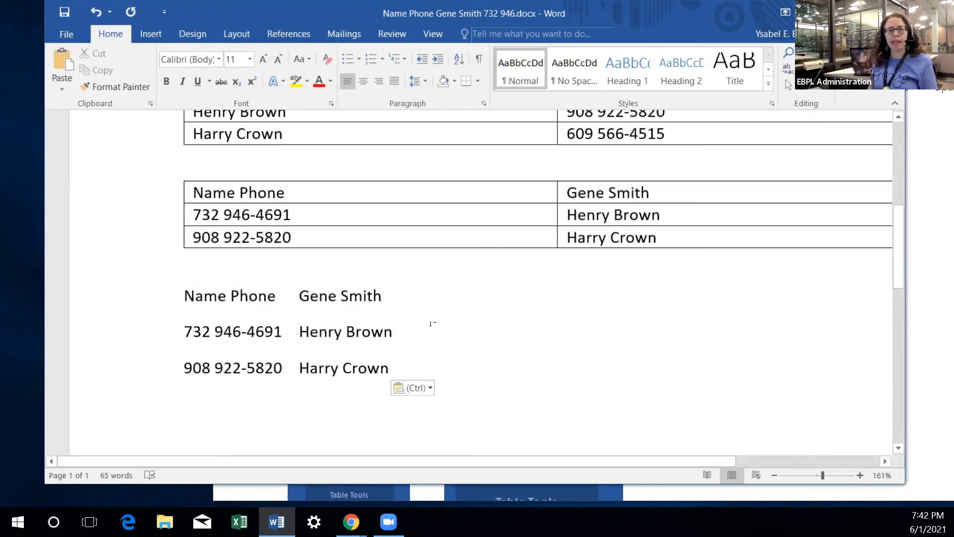
Delete the entire lower table, the one starting with "Name Phone", and undo the deletion
mouse_move(392, 226)
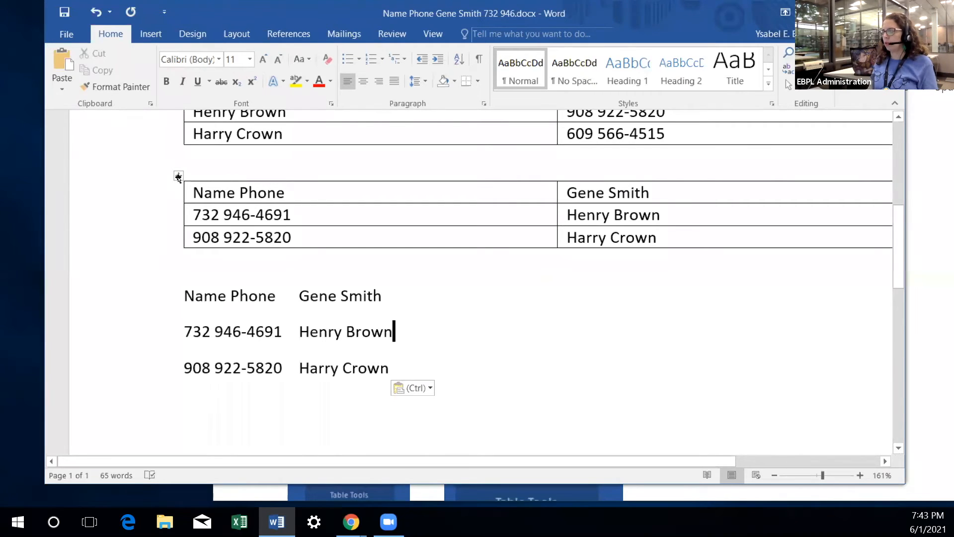
click(178, 176)
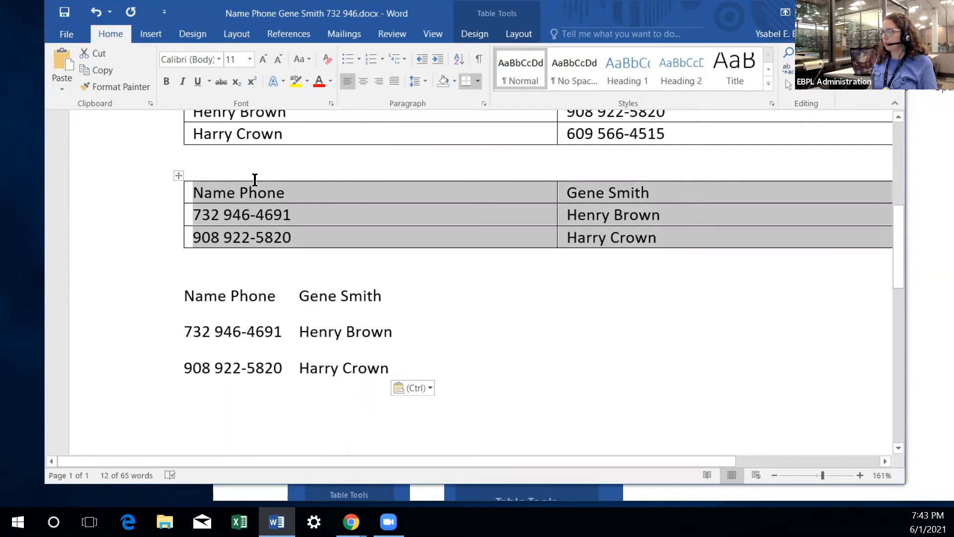
key(BackSpace)
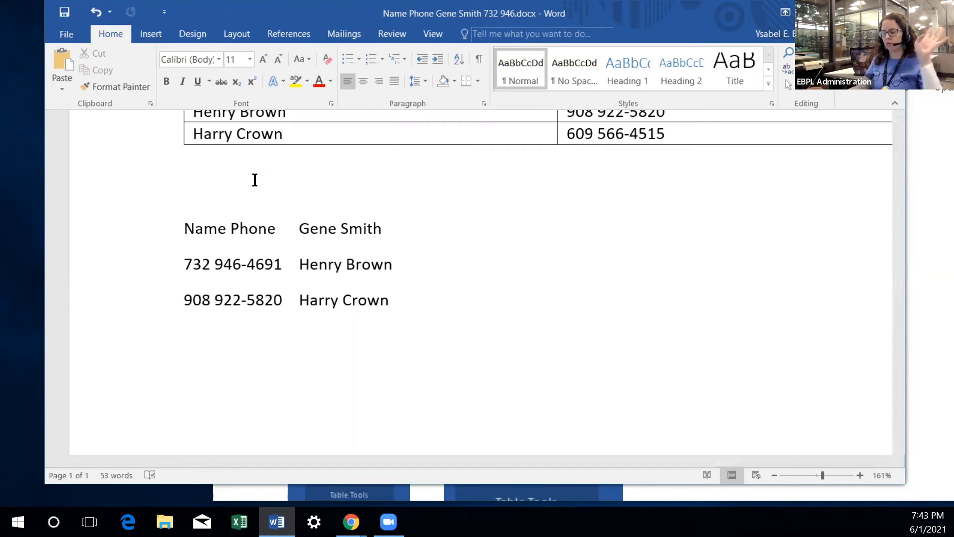
key(ctrl+z)
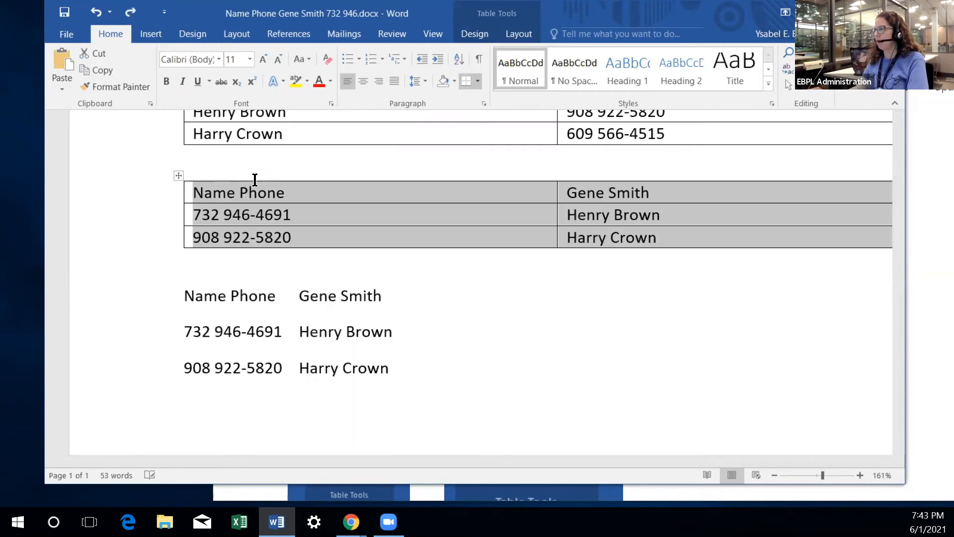
click(231, 264)
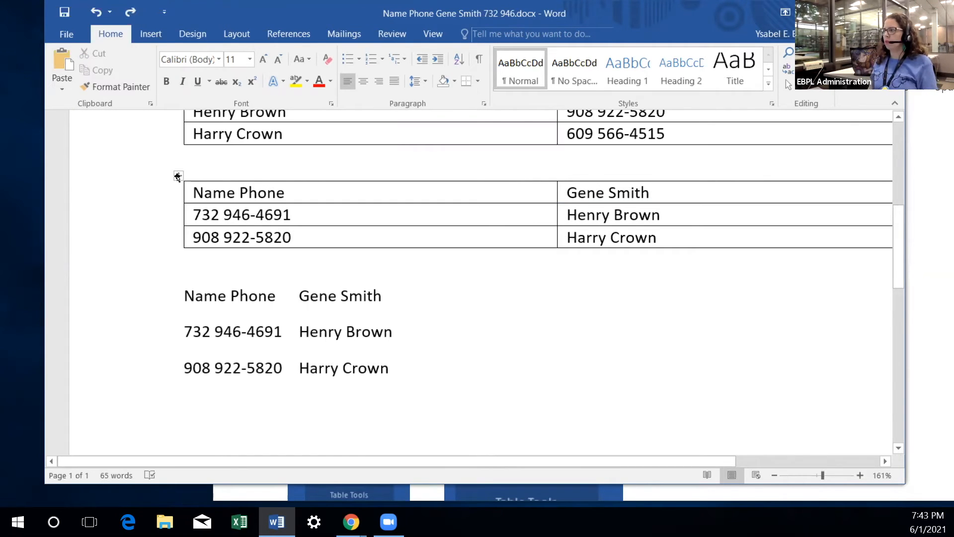
Remove the whole lower table once more and restore it to its place above the tabbed text lines
click(178, 177)
key(ctrl+c)
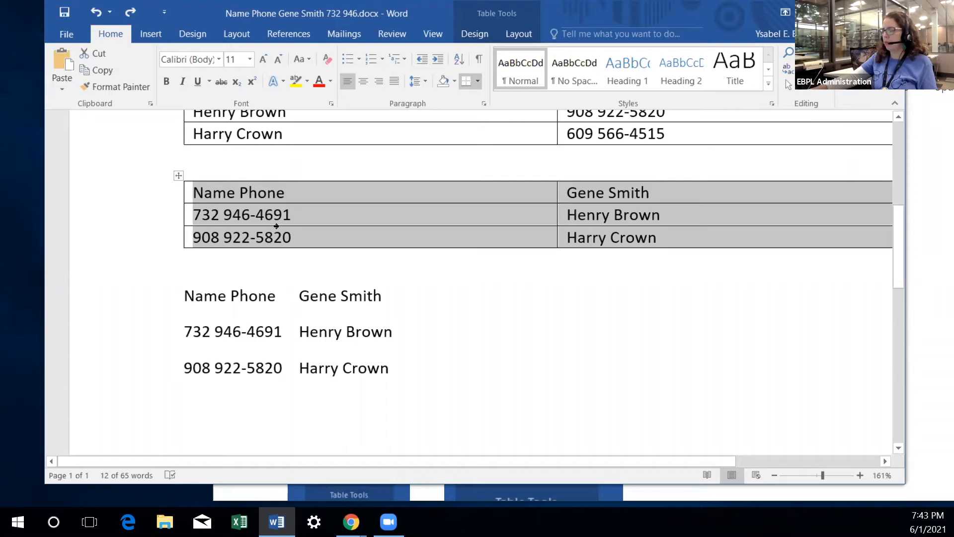
key(BackSpace)
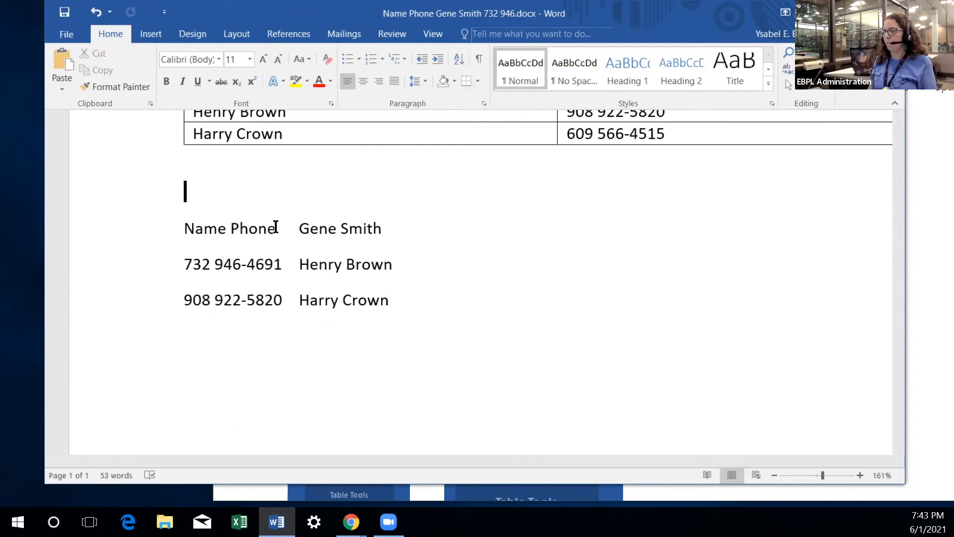
key(alt+Tab)
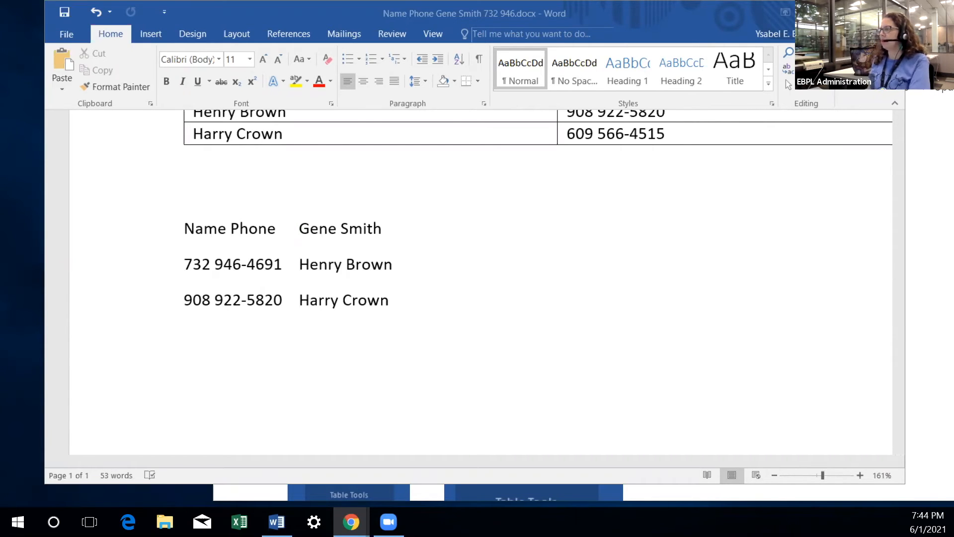
click(263, 185)
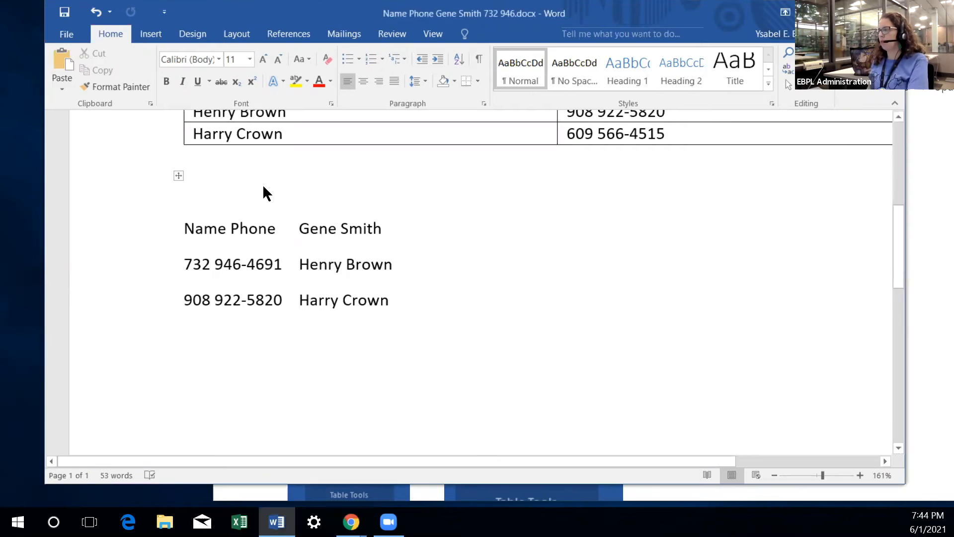
key(ctrl+v)
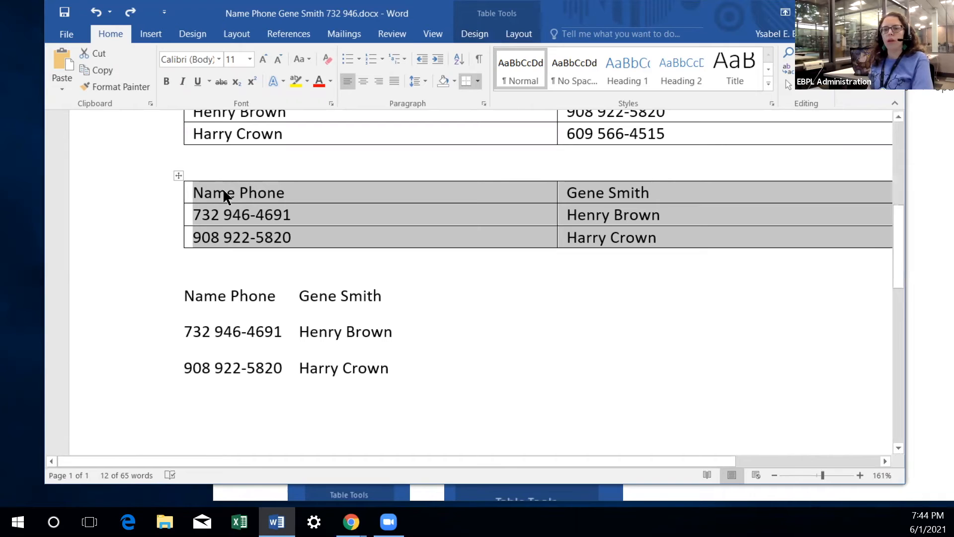
click(256, 271)
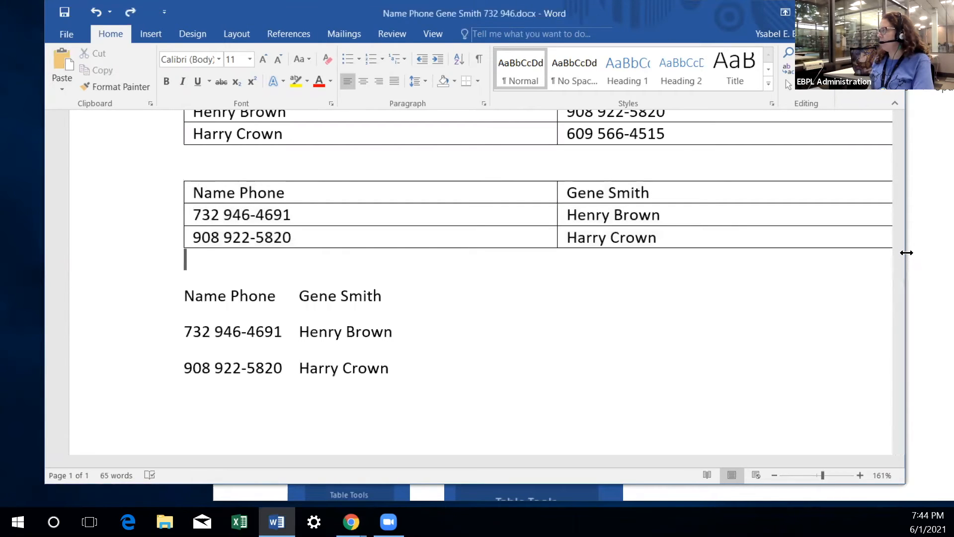
Select the whole lower table and examine the full gallery of table styles without applying any
drag(906, 252, 917, 253)
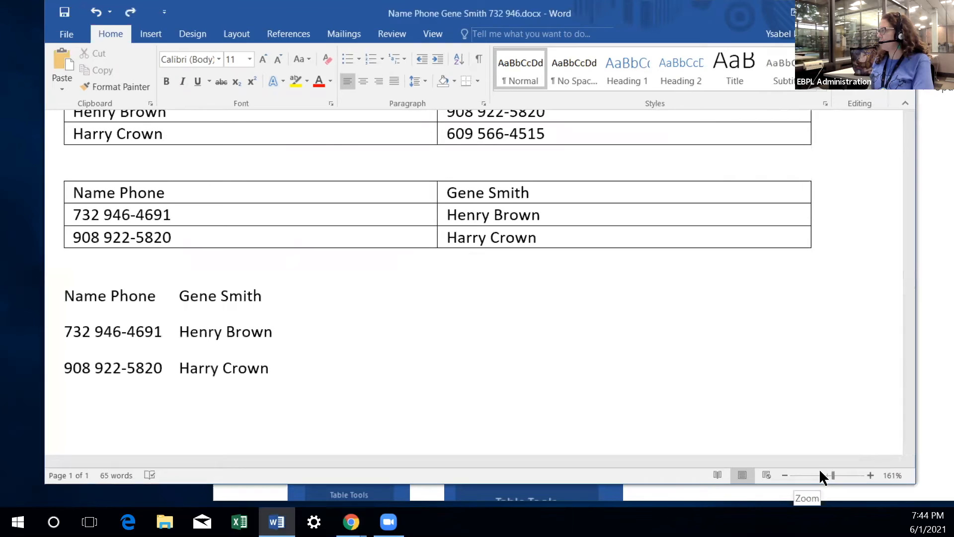
click(821, 471)
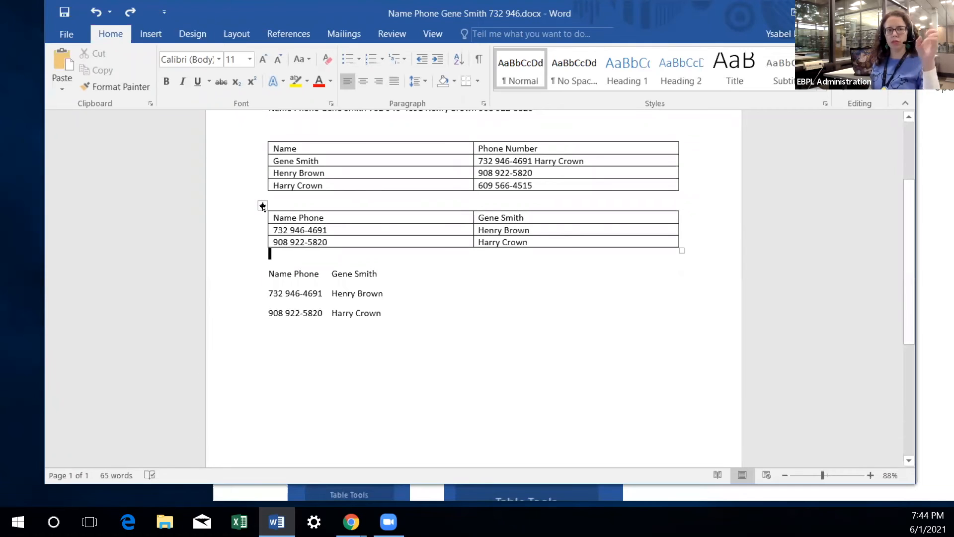
click(263, 205)
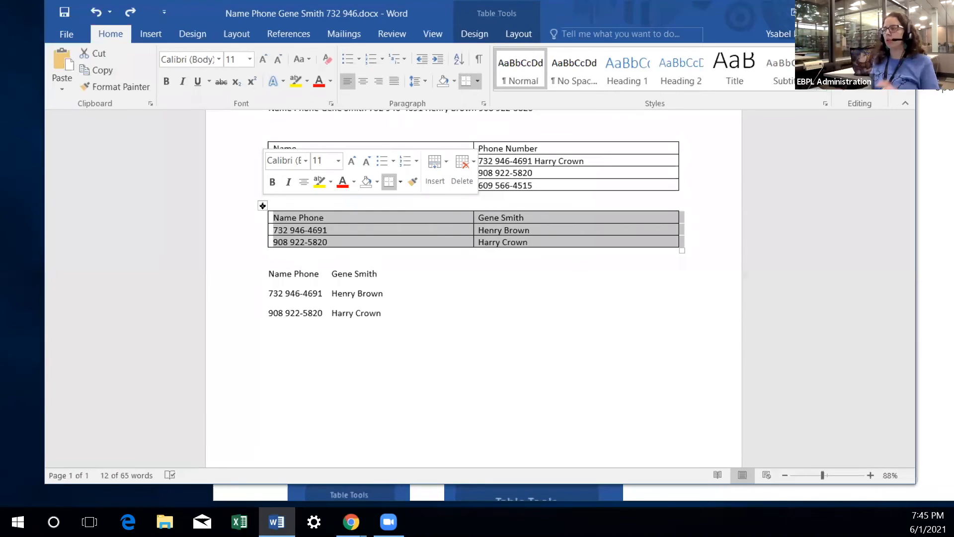
click(381, 357)
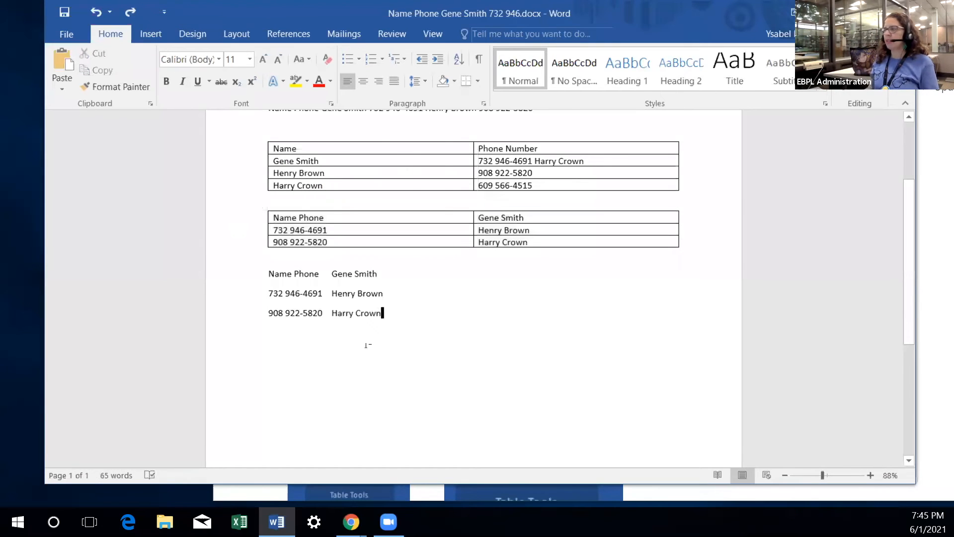
click(304, 219)
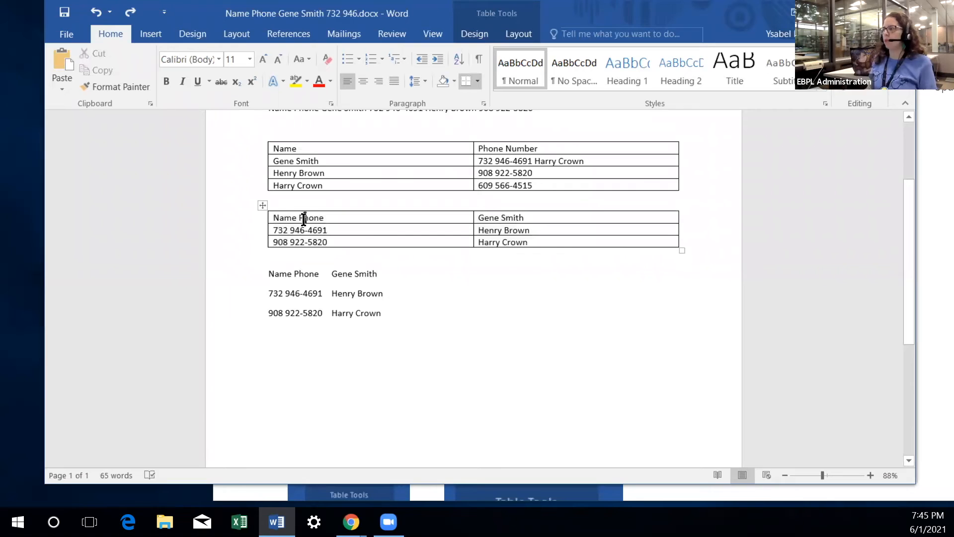
click(259, 204)
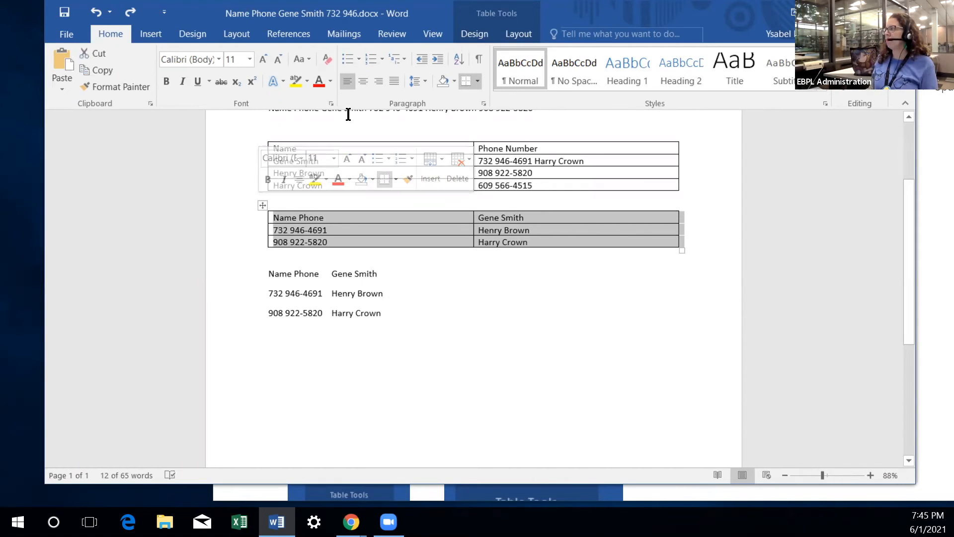
click(473, 38)
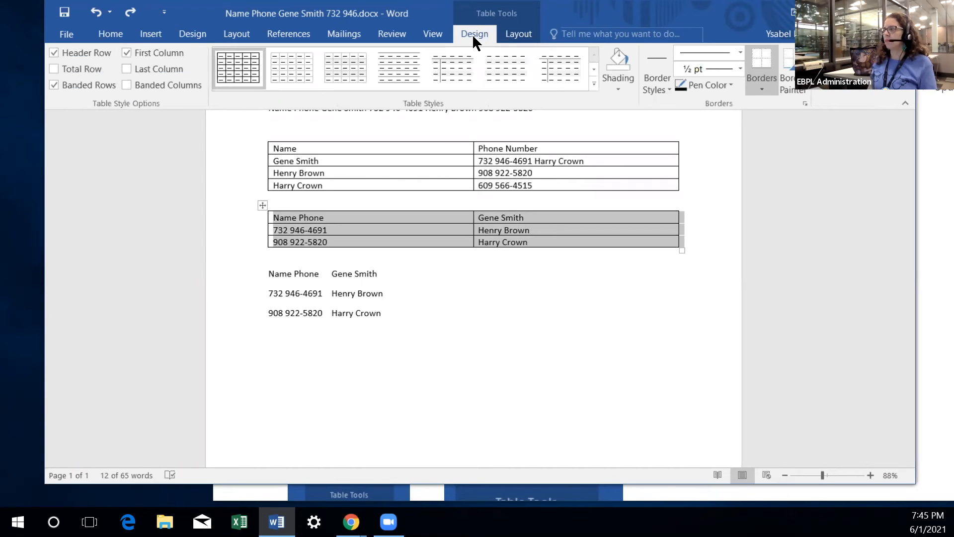
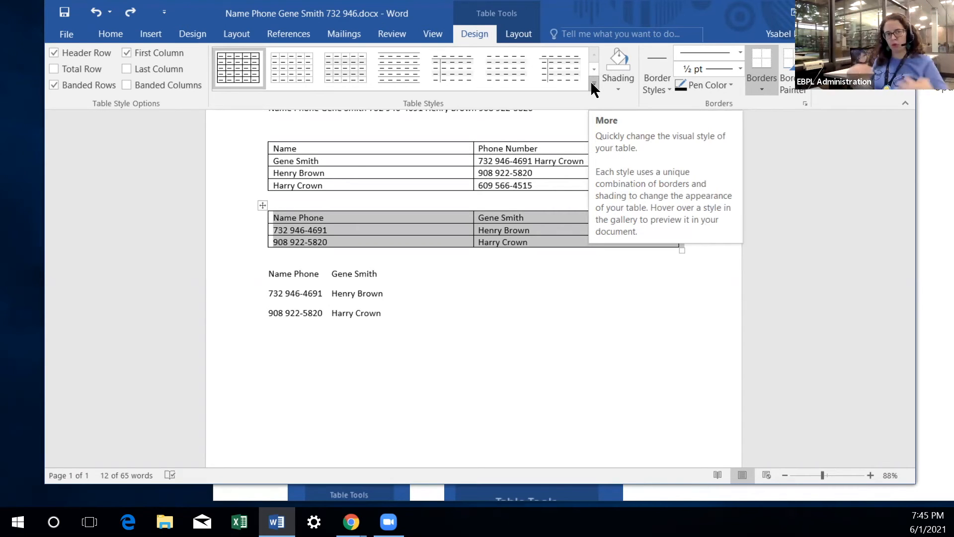
click(592, 84)
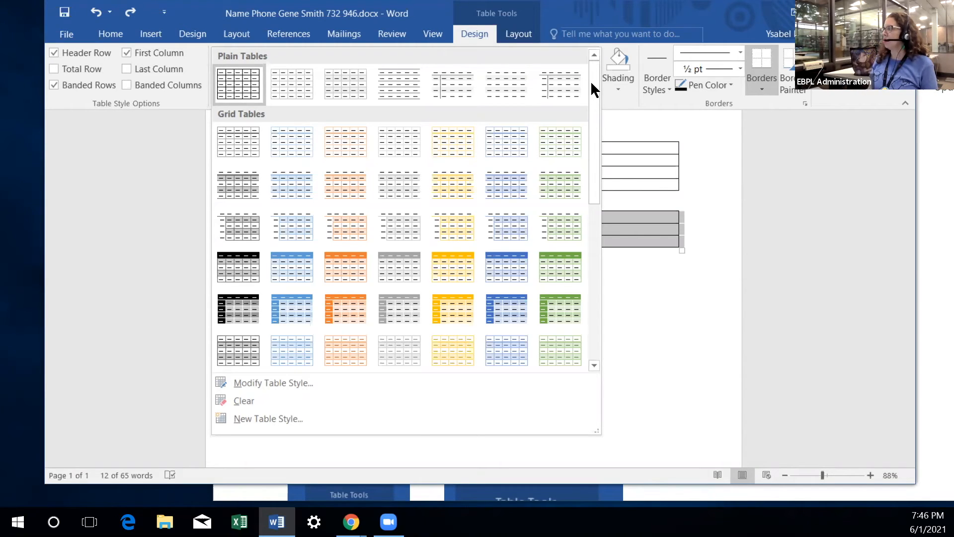
click(658, 312)
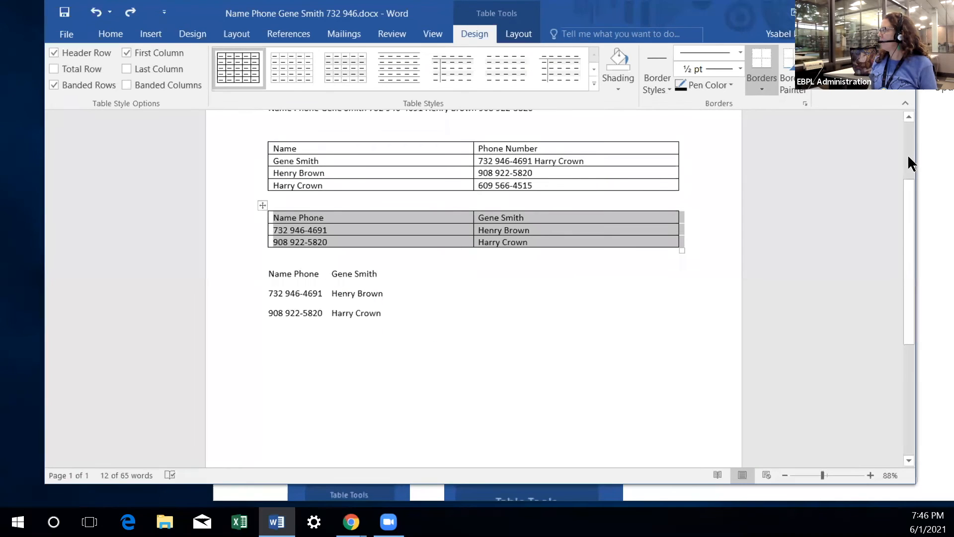
Reduce the document zoom to 65% and check the table style gallery against the visible page
drag(918, 158, 940, 158)
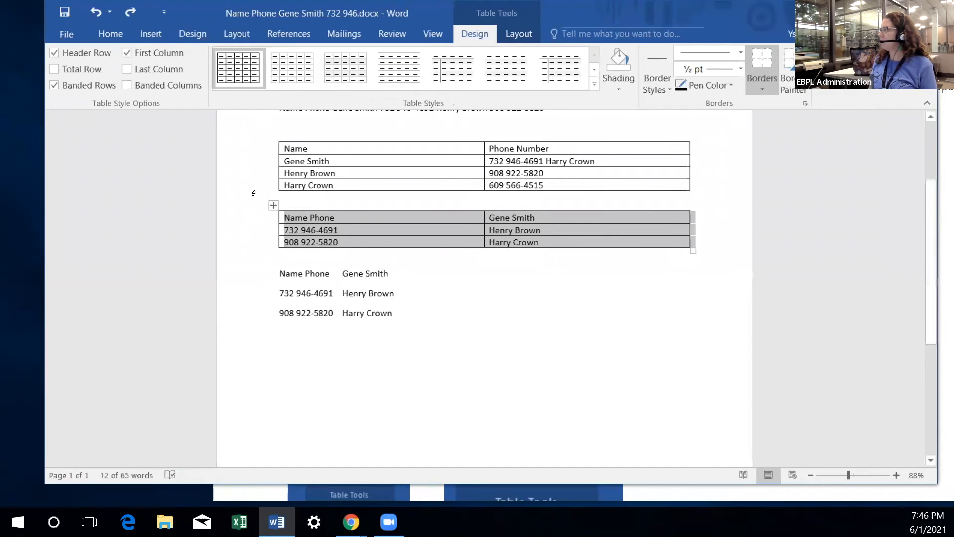
click(828, 475)
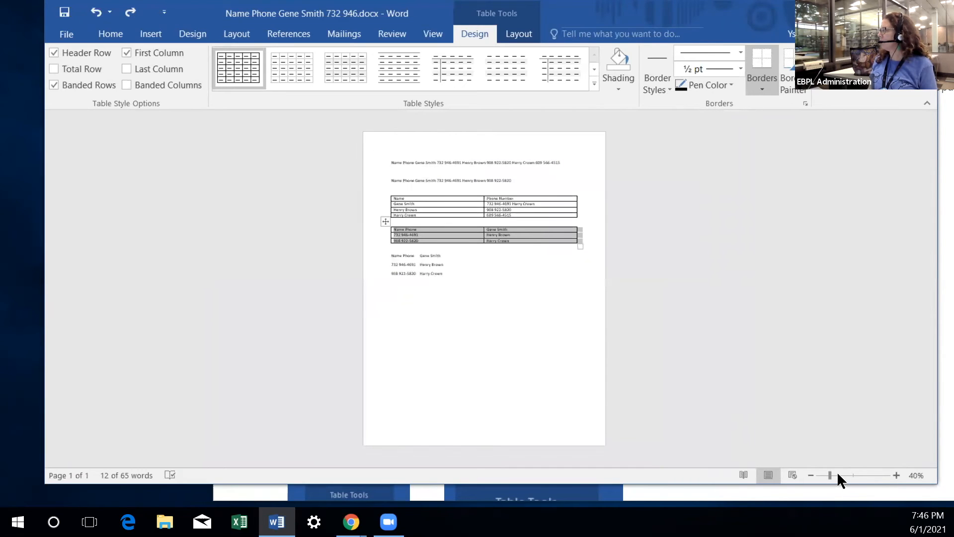
click(838, 475)
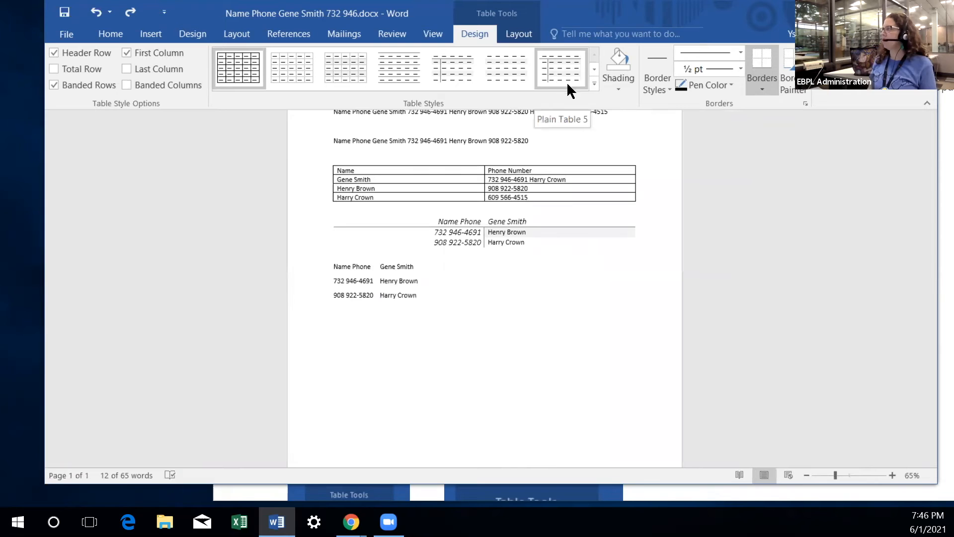
scroll(590, 201, up, 2)
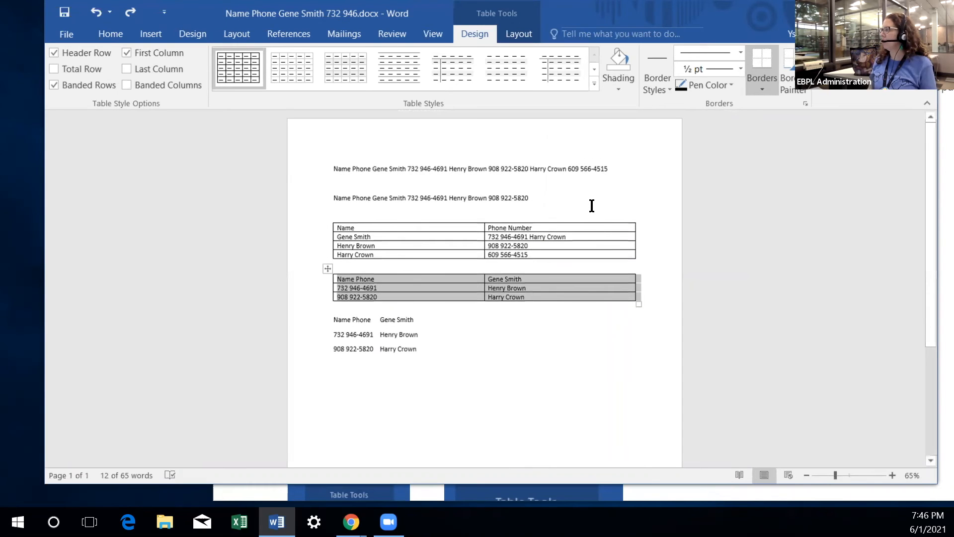
click(593, 84)
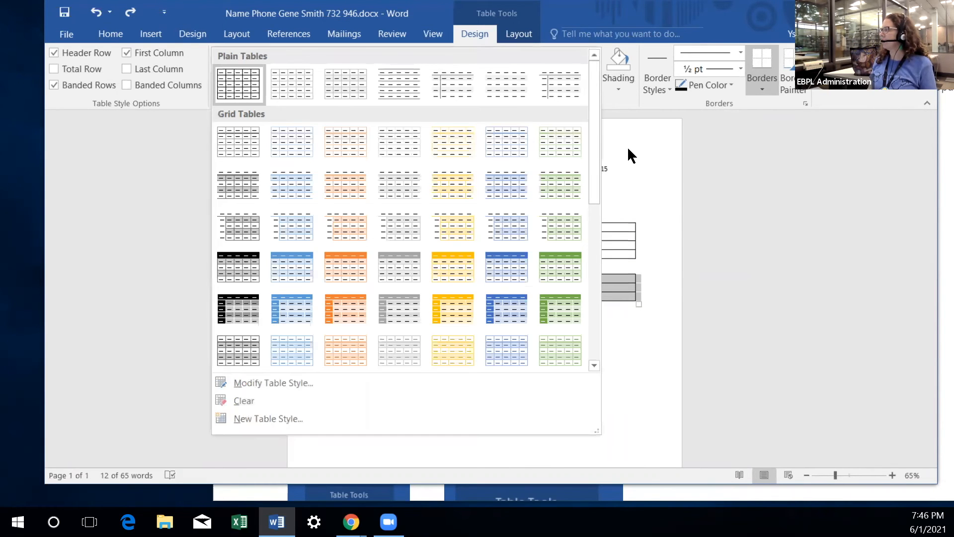
click(630, 161)
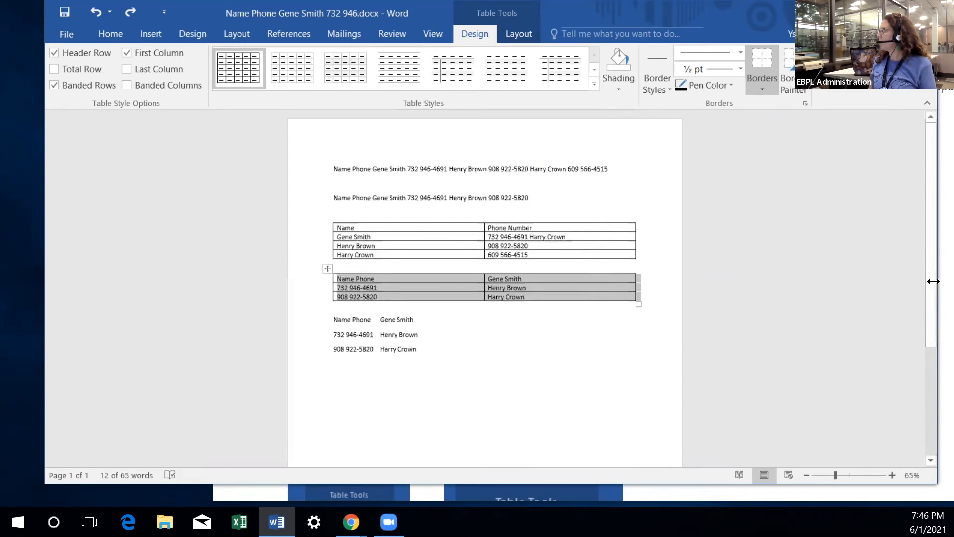
scroll(939, 357, down, 3)
scroll(941, 209, up, 3)
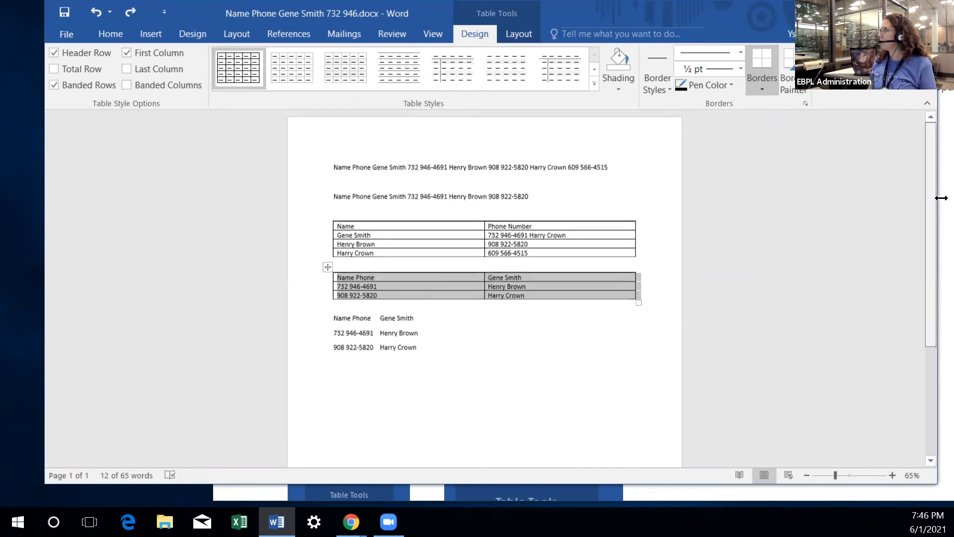
Insert nine blank lines after the second line of text to push both tables down the page
click(561, 198)
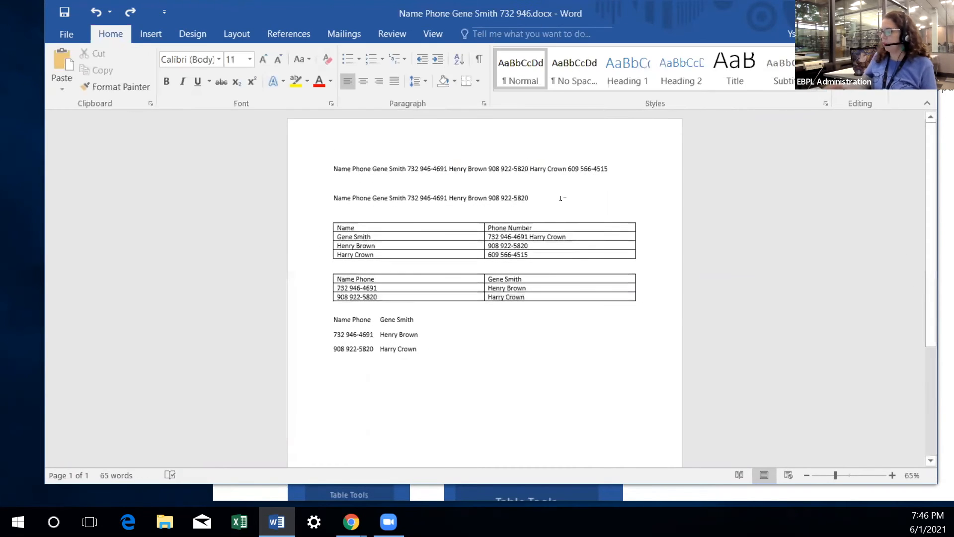
key(Return)
key(Return)
key(Return)
key(Return)
key(Return)
key(Return)
key(Return)
key(Return)
key(Return)
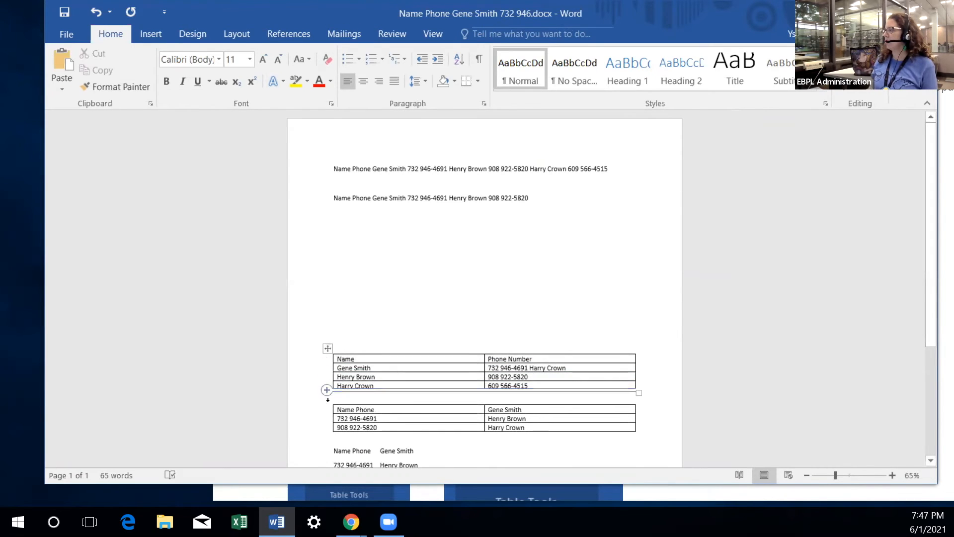
Reselect the lower table in its new position and look through the Plain and Grid table styles
click(355, 410)
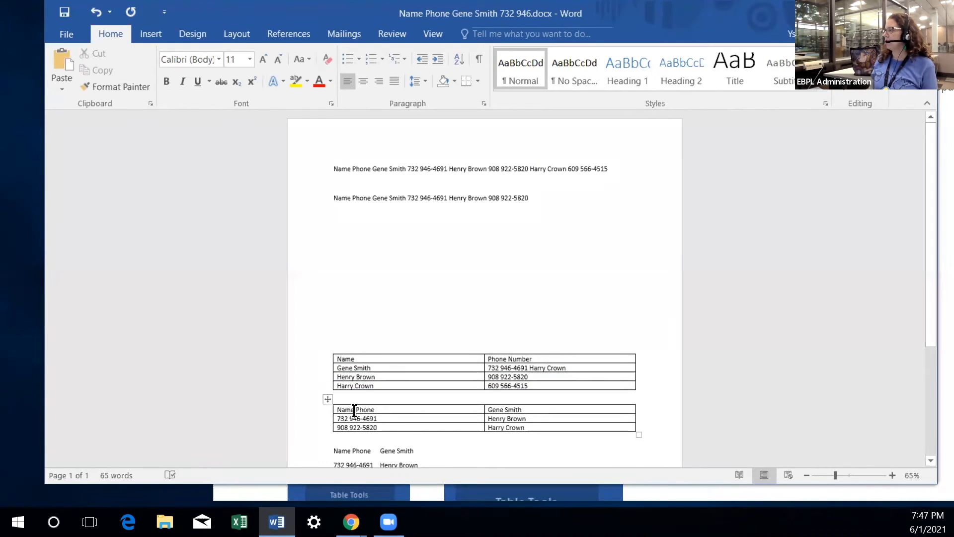
click(328, 399)
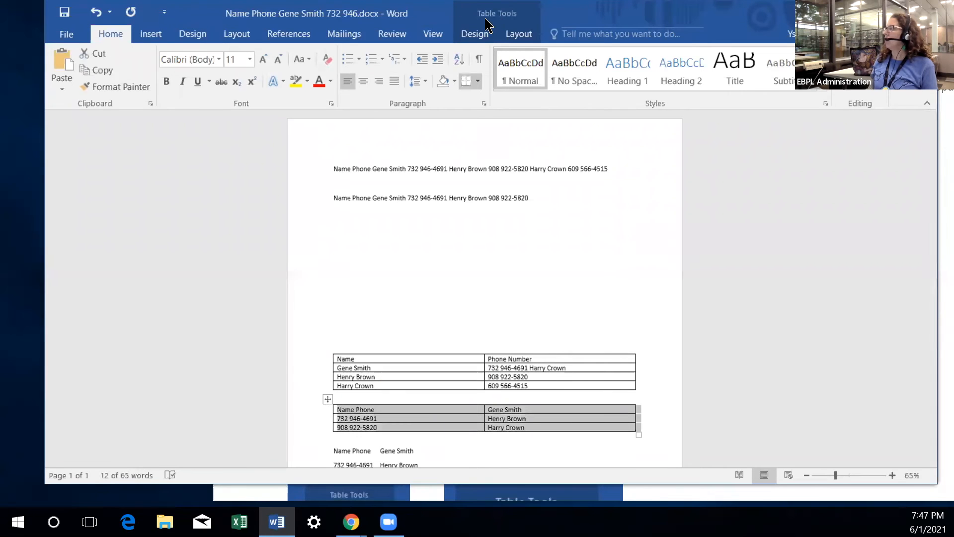
click(477, 32)
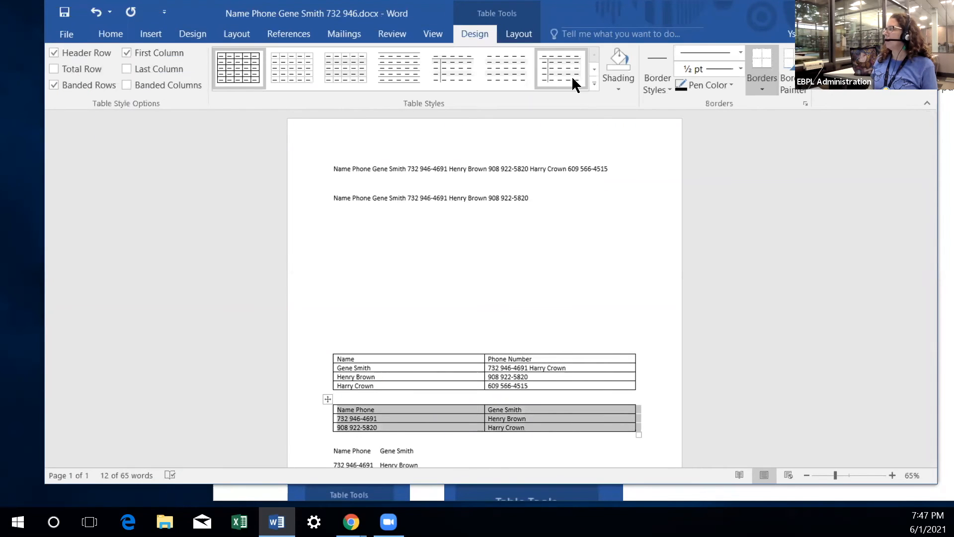
click(593, 82)
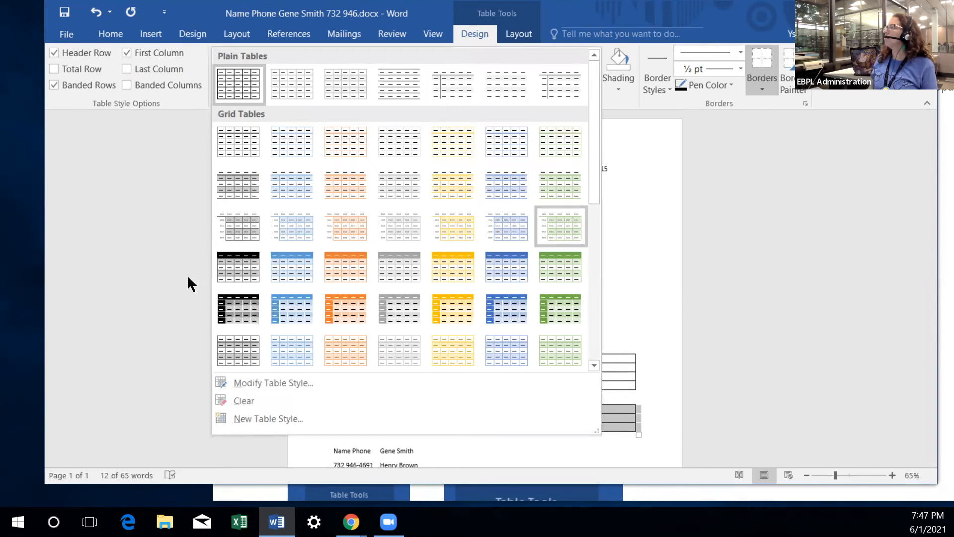
click(41, 249)
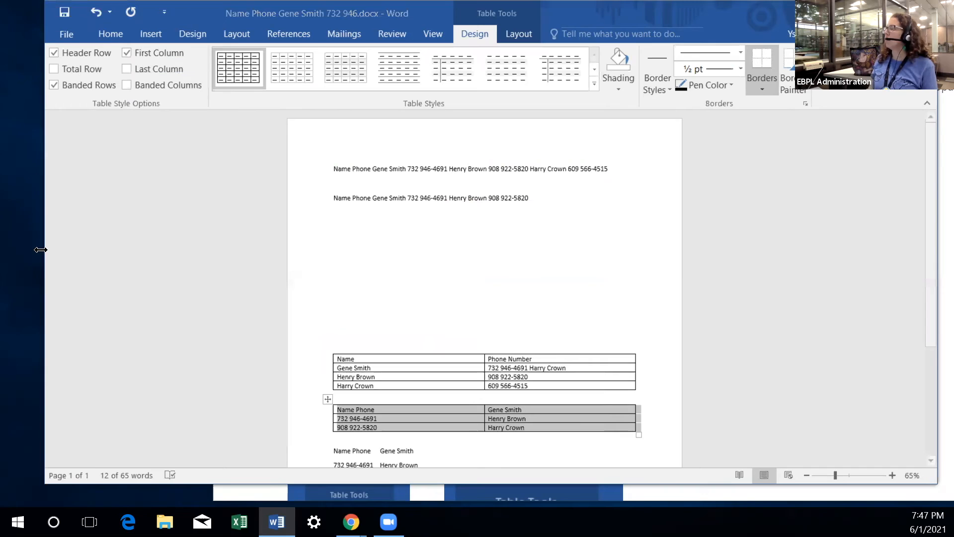
Enlarge the document view to 212% and preview coloured Grid Tables styles, including Grid Table 5 Dark - Accent 2, on the lower table
drag(41, 249, 9, 250)
click(562, 82)
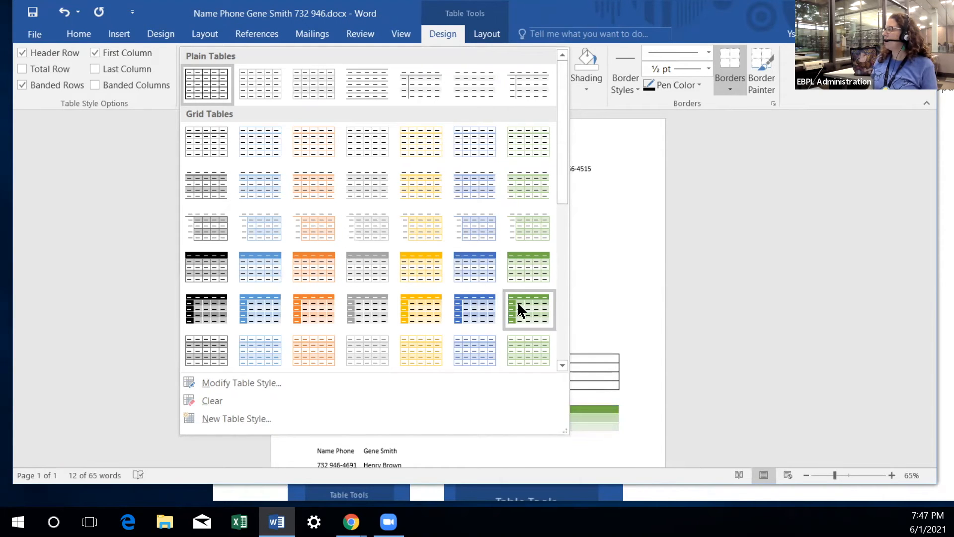
click(858, 472)
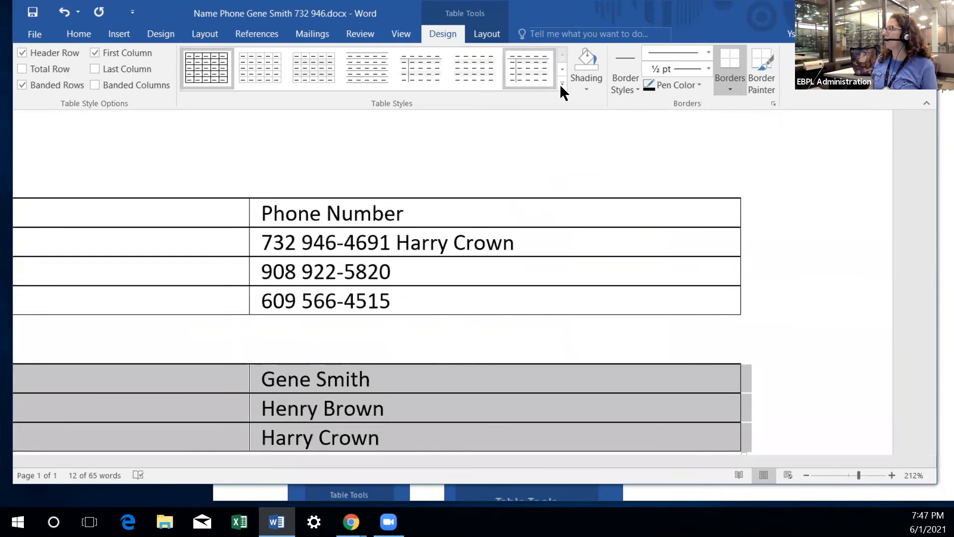
click(561, 83)
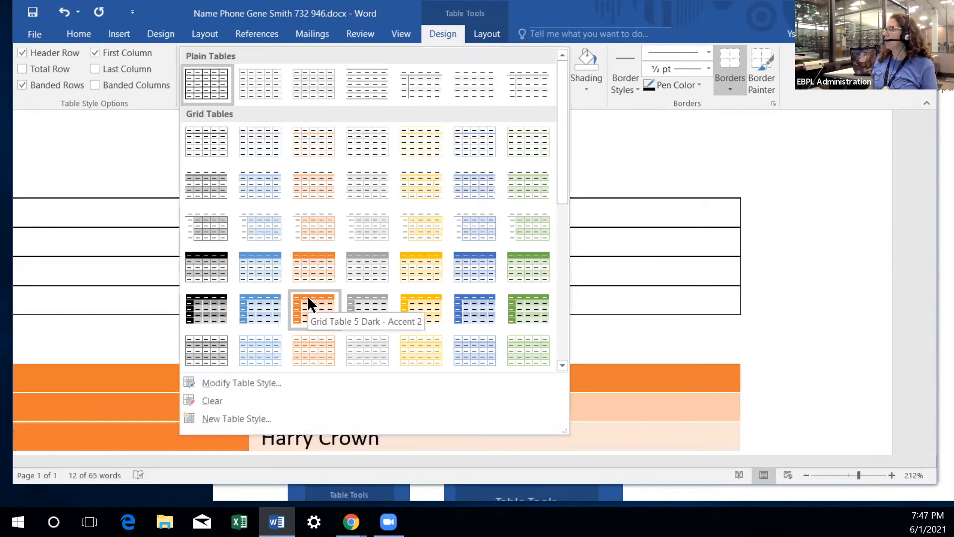
scroll(307, 295, down, 3)
scroll(826, 294, down, 2)
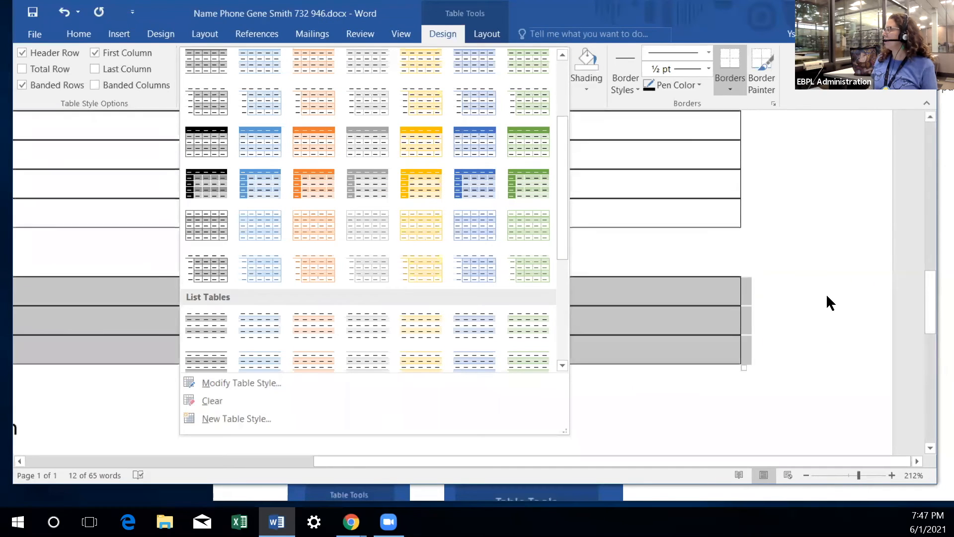
Apply the light blue Grid Tables style with a solid header and banded rows to the lower table, and deselect it
click(732, 458)
drag(727, 458, 436, 472)
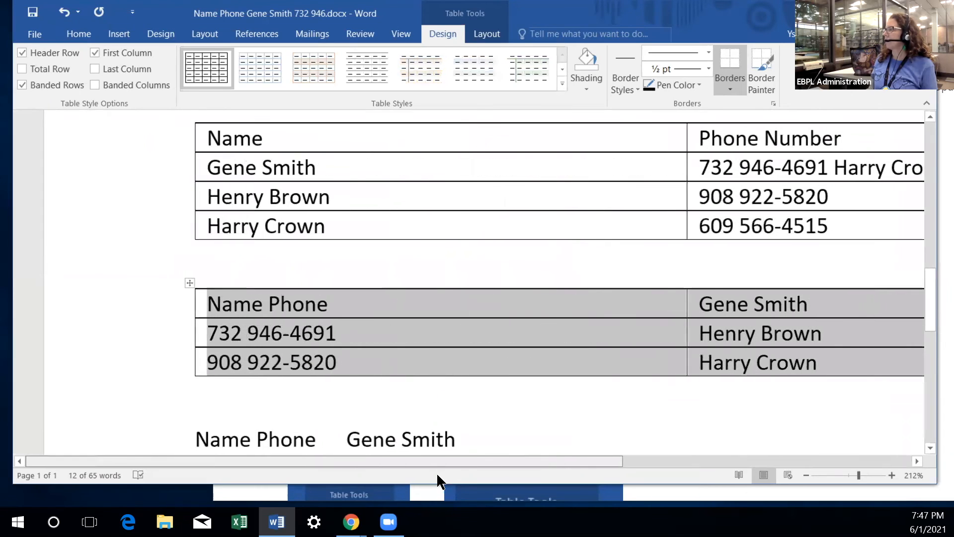
click(558, 82)
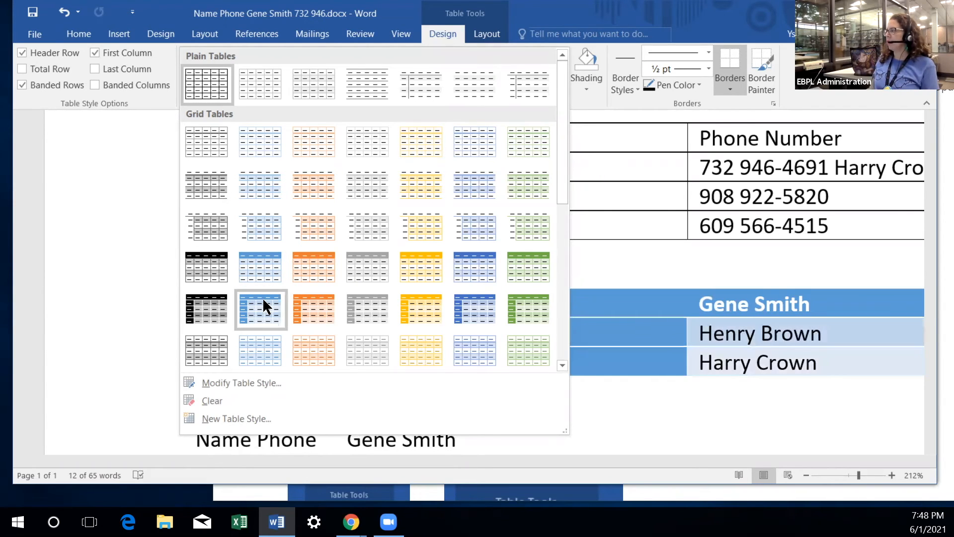
click(257, 259)
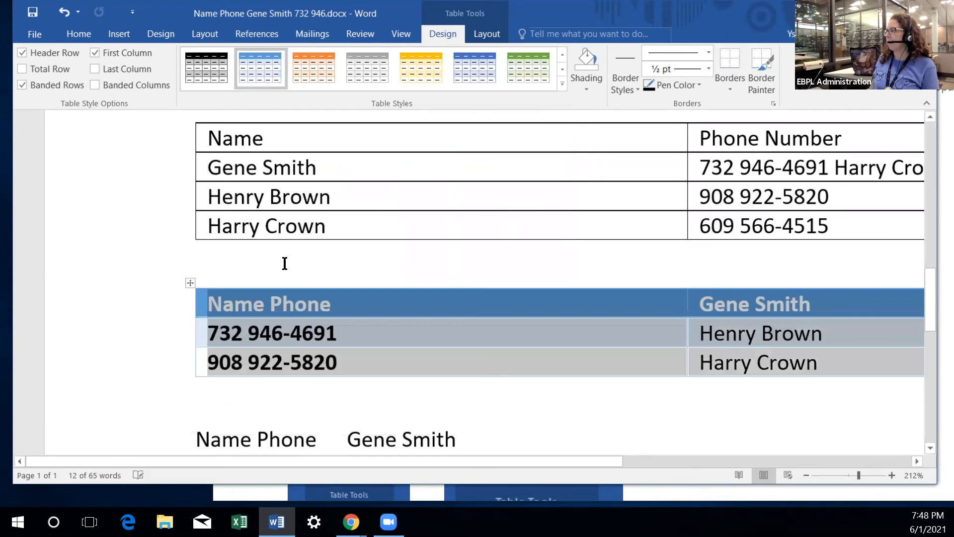
drag(558, 461, 702, 482)
drag(854, 477, 846, 476)
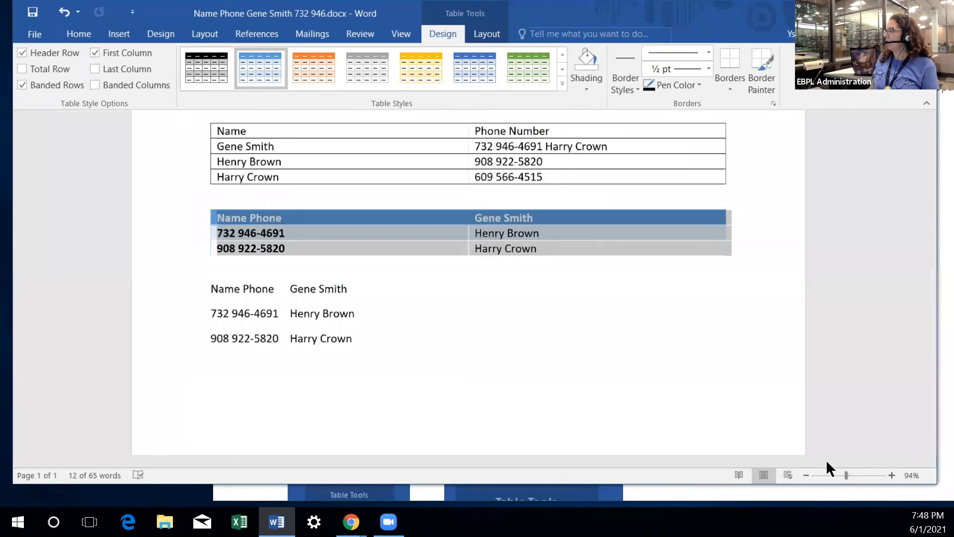
click(428, 266)
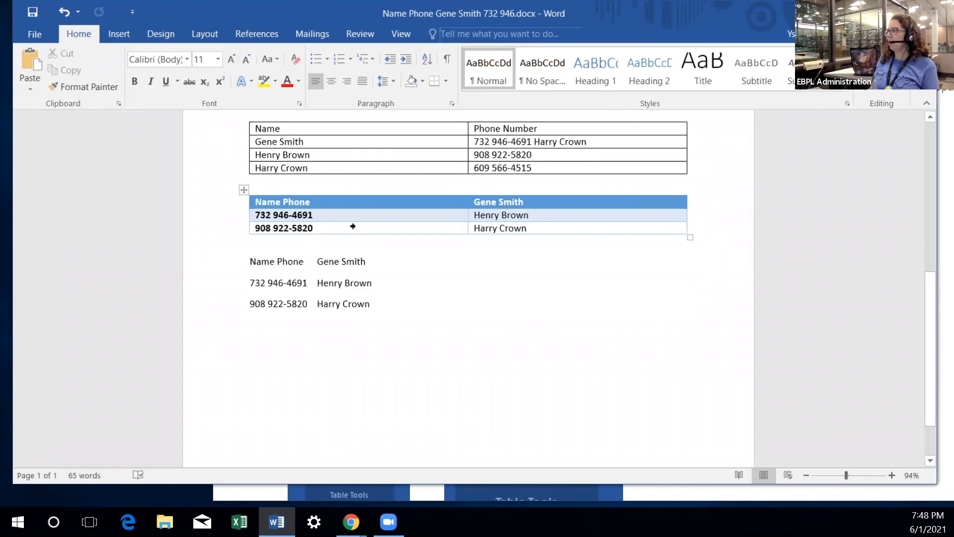
Apply the dark blue Grid Tables style with a solid header and banded rows to the whole upper table
scroll(350, 225, up, 1)
scroll(354, 222, up, 3)
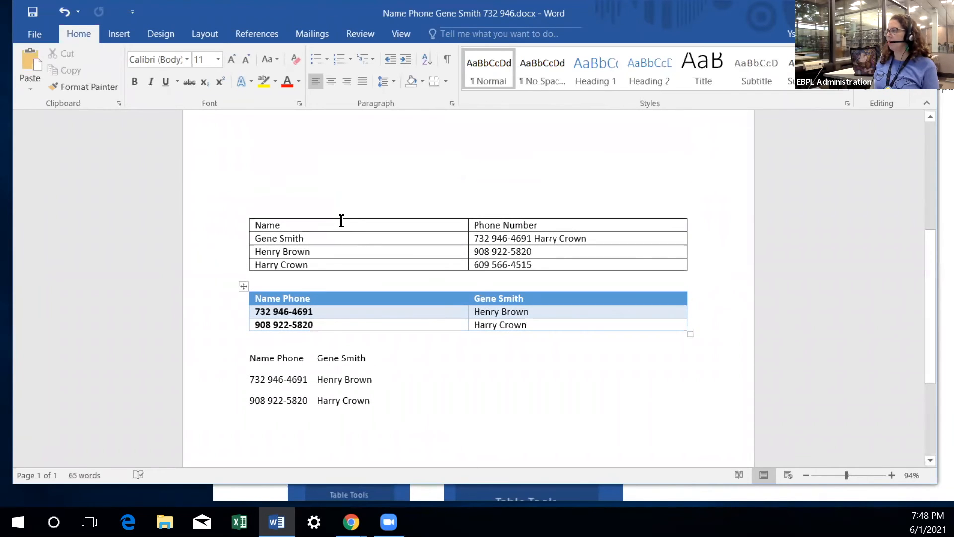
click(340, 221)
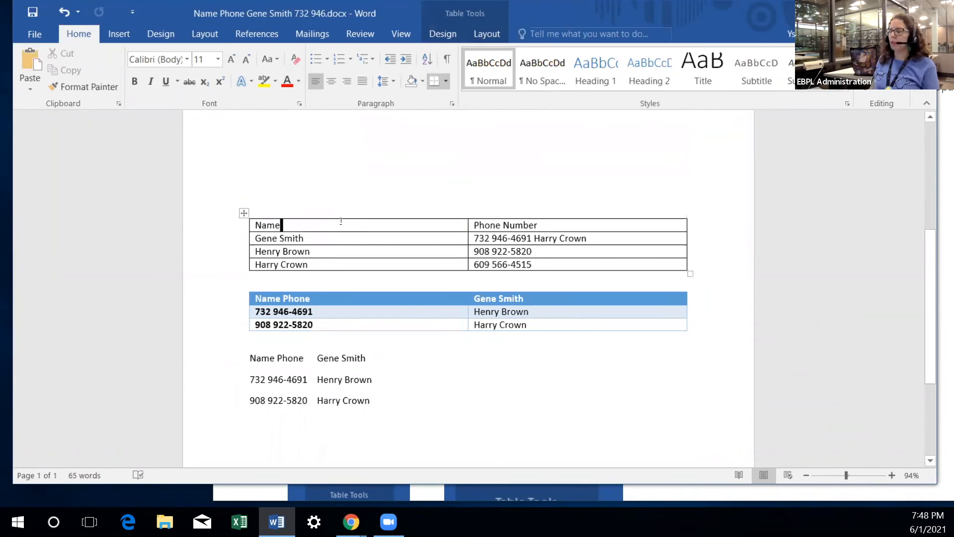
click(243, 213)
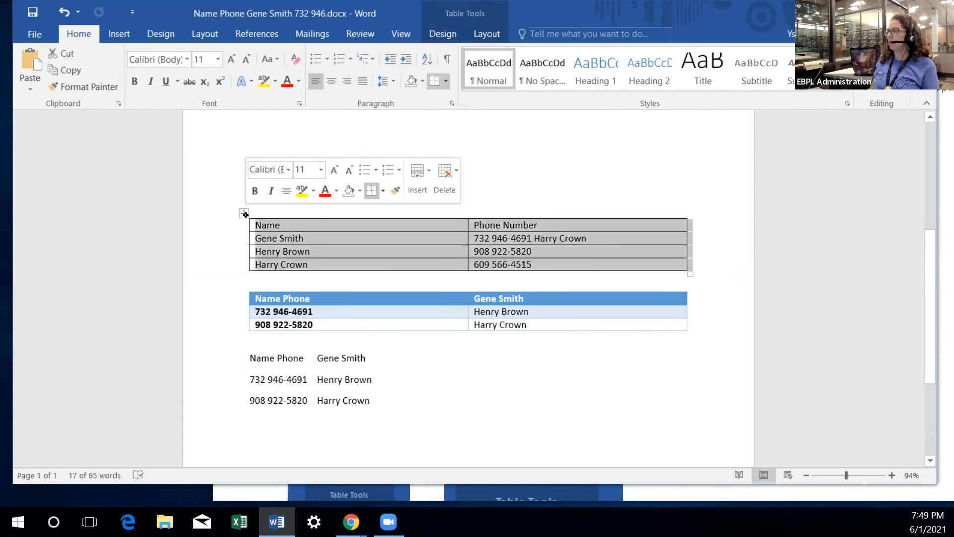
click(439, 36)
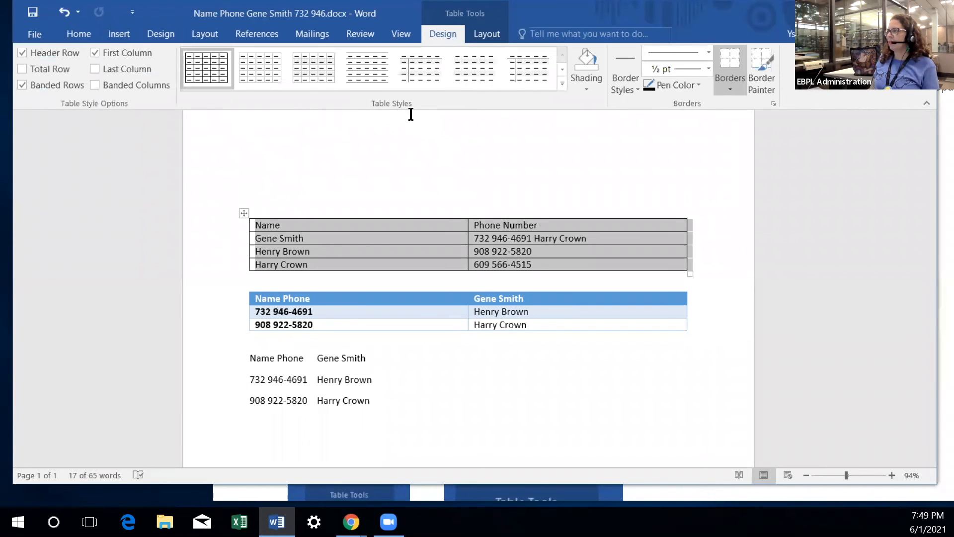
click(562, 82)
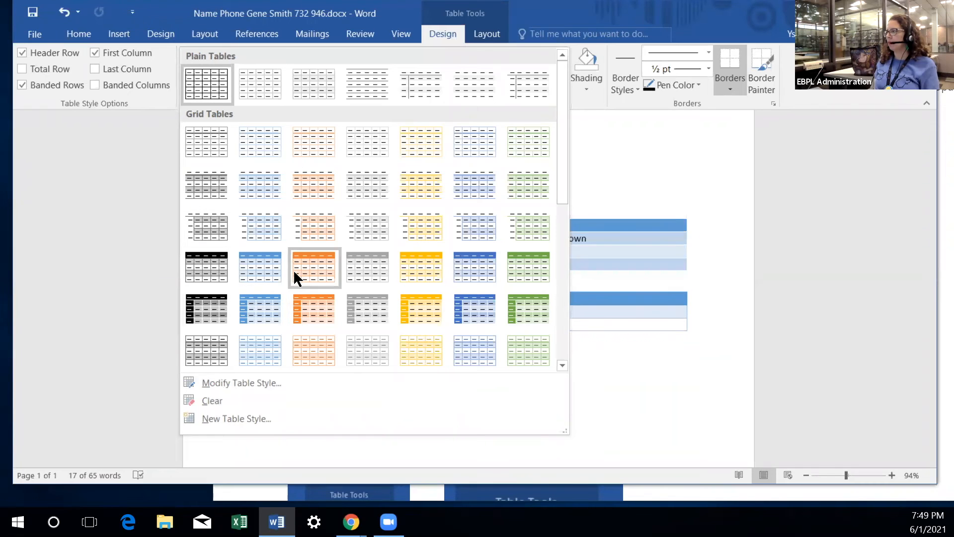
click(481, 265)
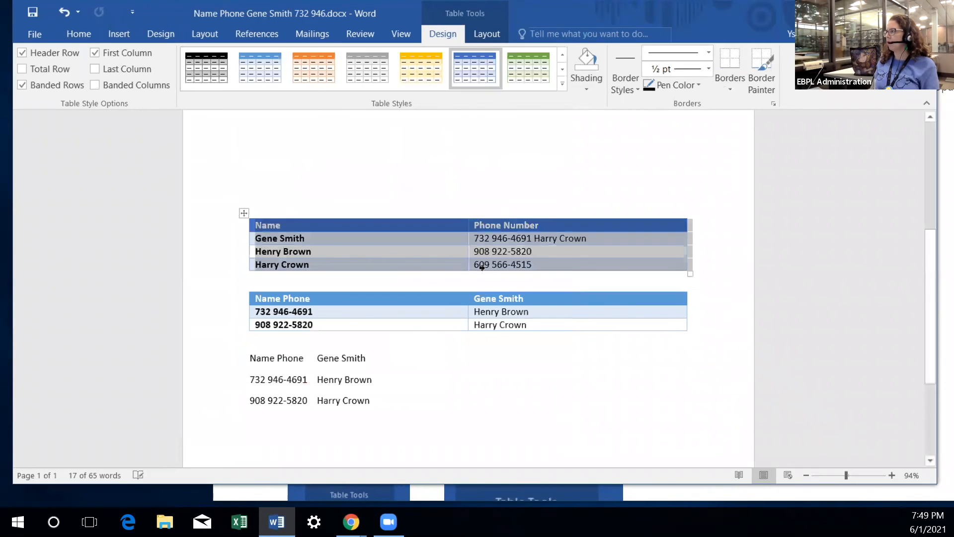
click(394, 181)
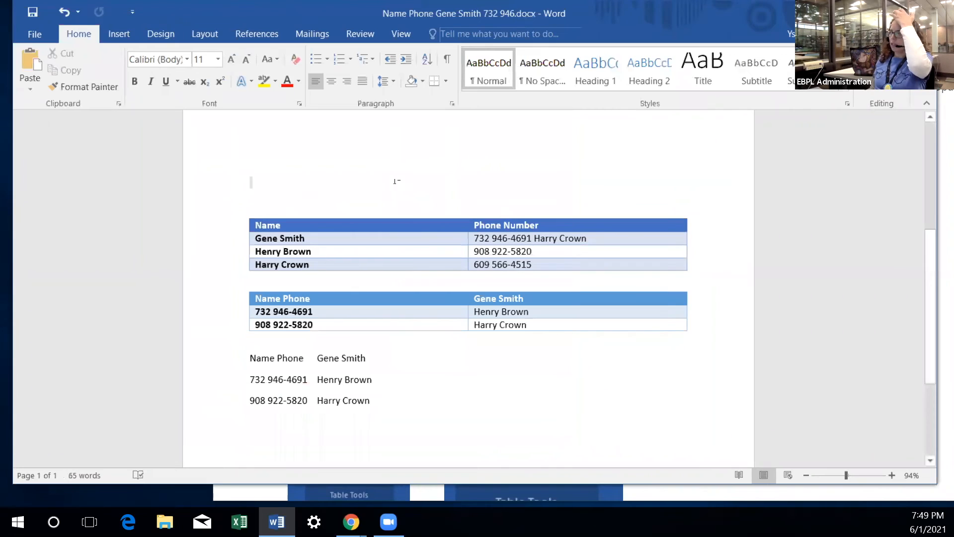
Change the upper table's style to the gold version with a solid header and banded rows, and deselect it
mouse_move(264, 234)
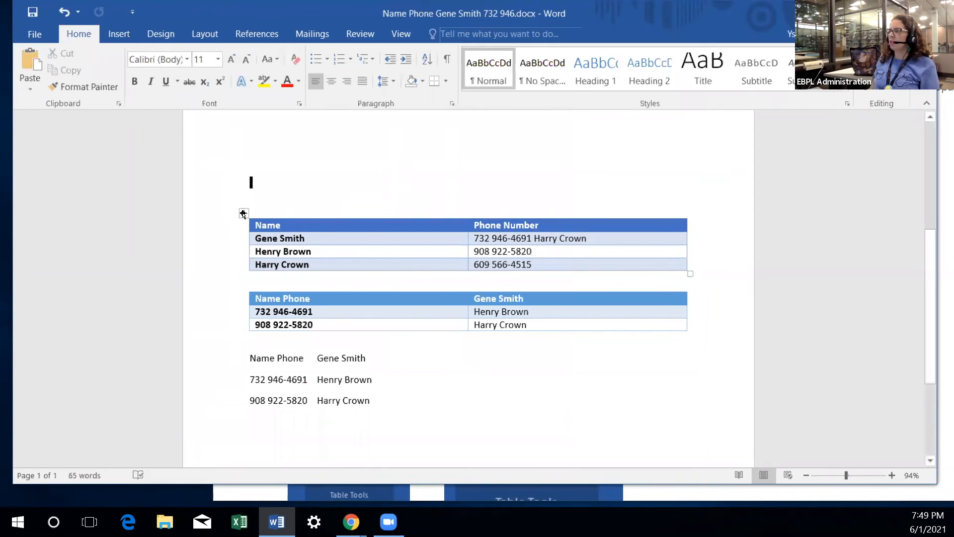
click(243, 214)
click(421, 67)
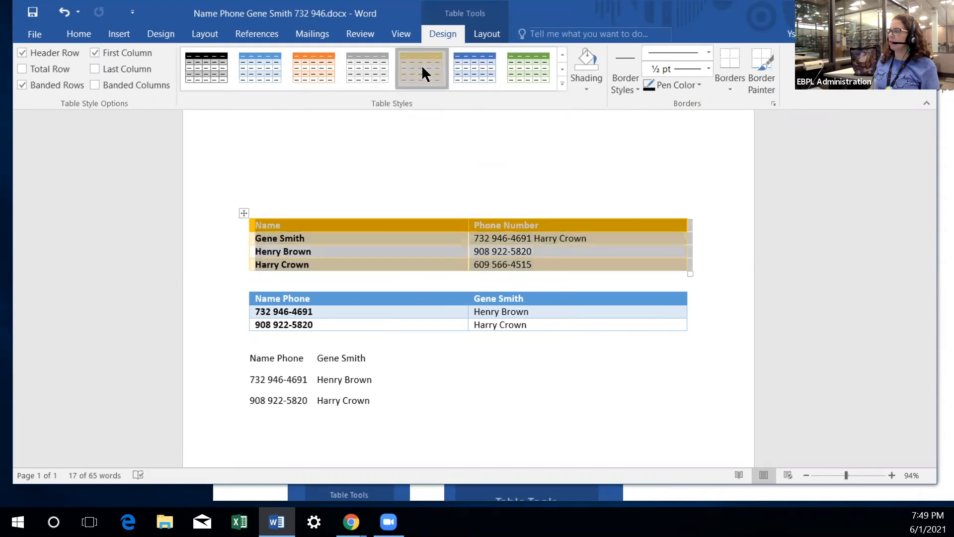
click(432, 178)
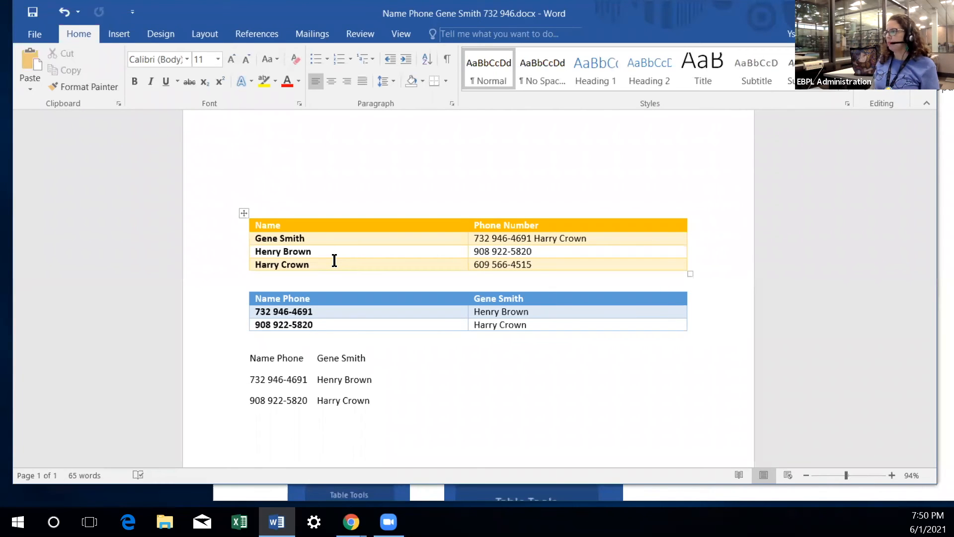
key(alt+Tab)
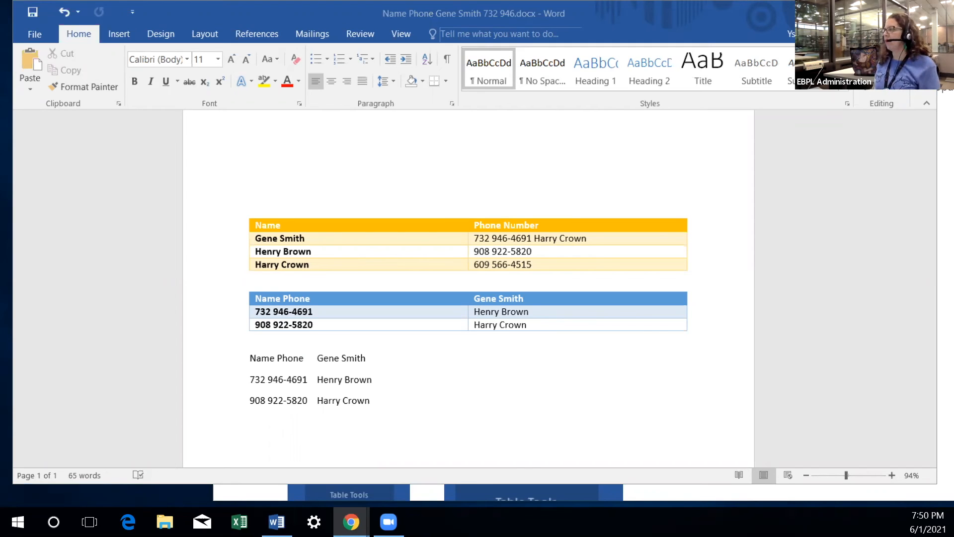
click(340, 242)
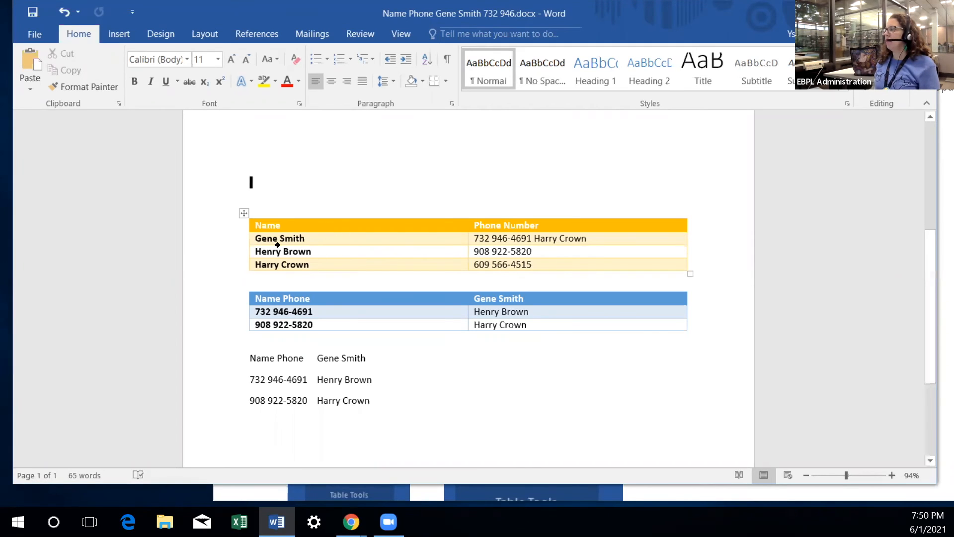
Shade every cell of the upper table with the standard purple colour
click(243, 214)
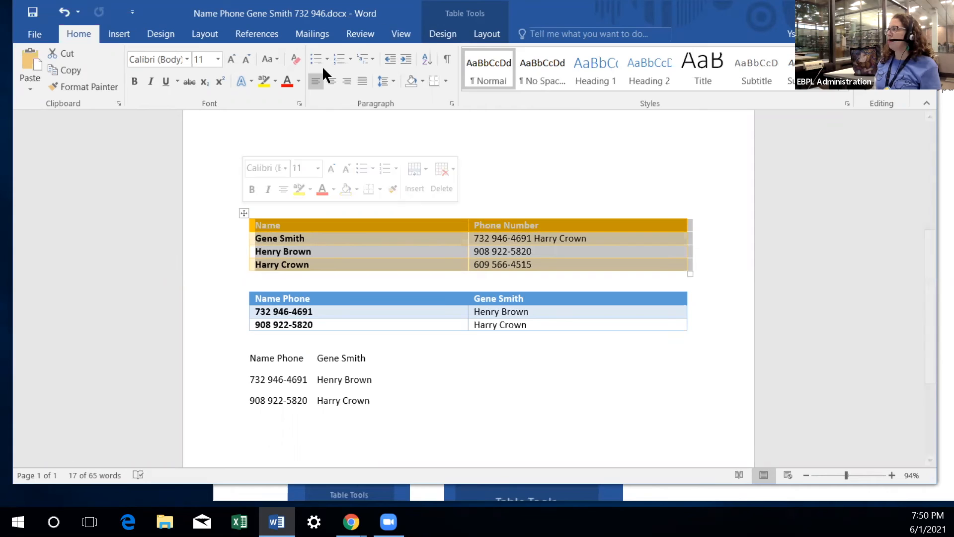
click(440, 36)
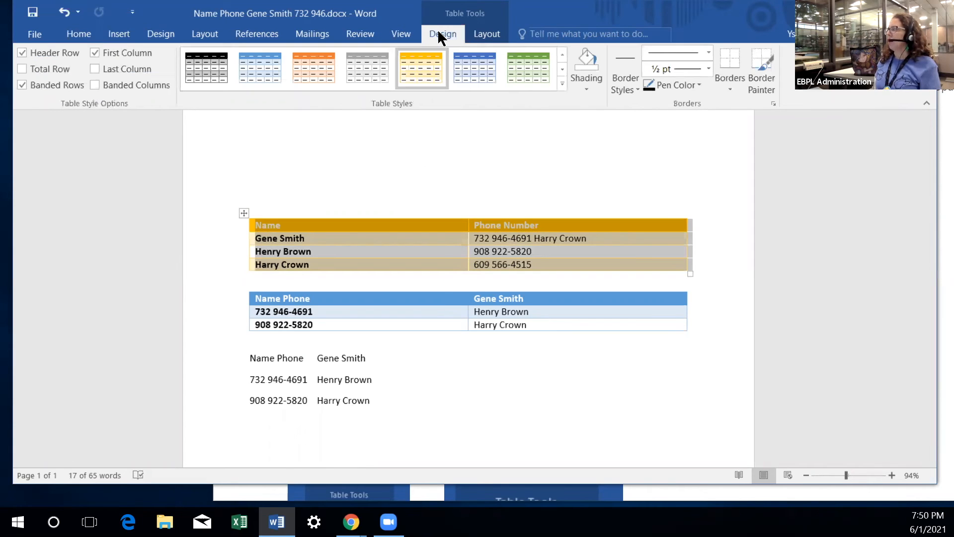
click(584, 85)
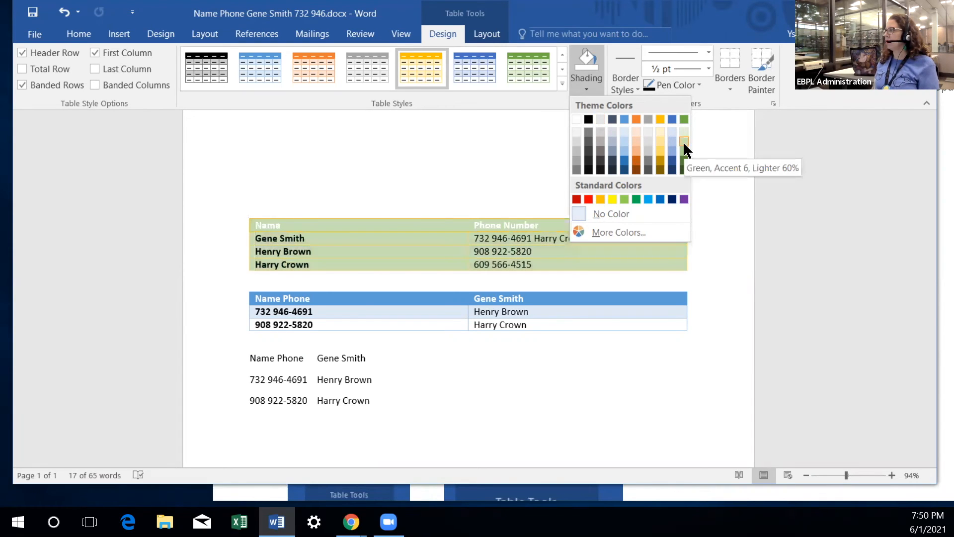
click(684, 199)
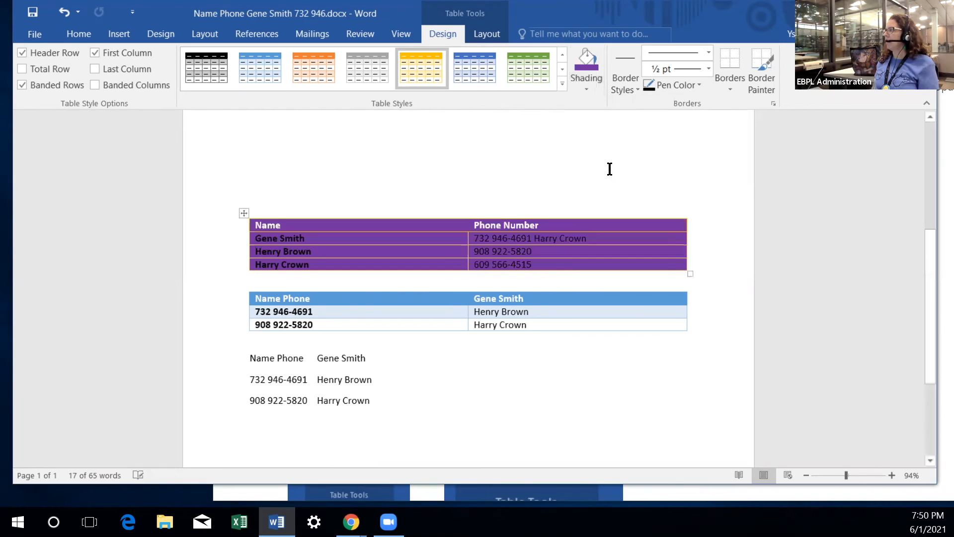
Choose the orange single-line theme border style for the Border Painter and set its weight to 3 pt, then to 6 pt
click(630, 86)
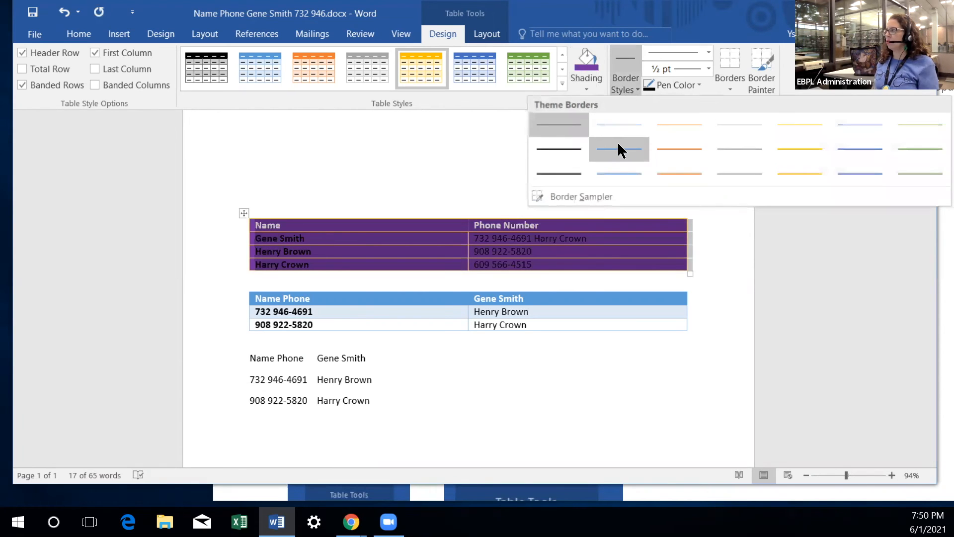
click(674, 148)
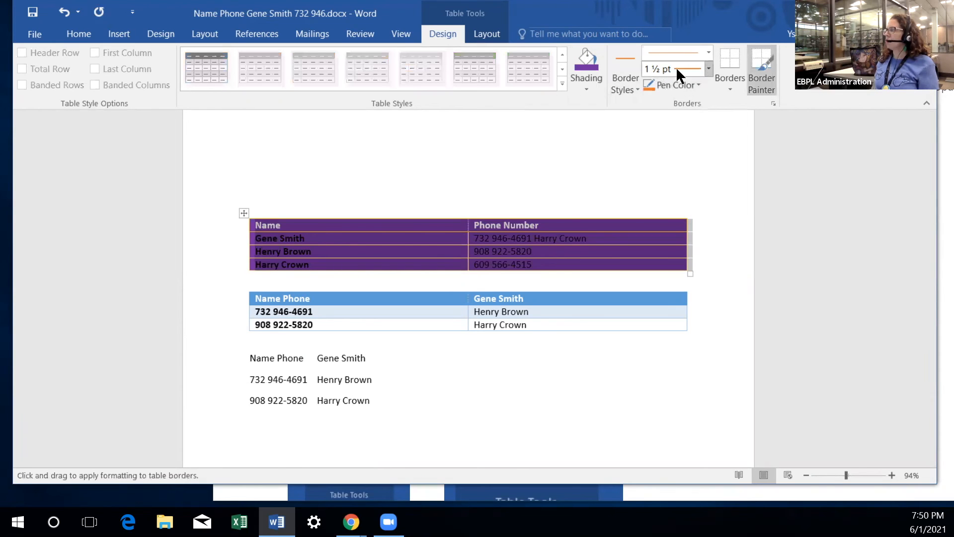
click(709, 67)
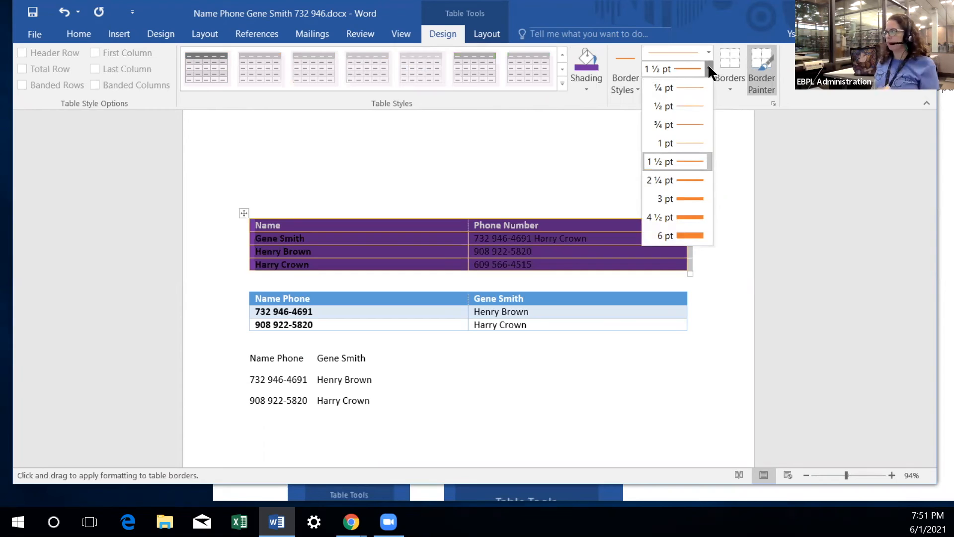
click(683, 197)
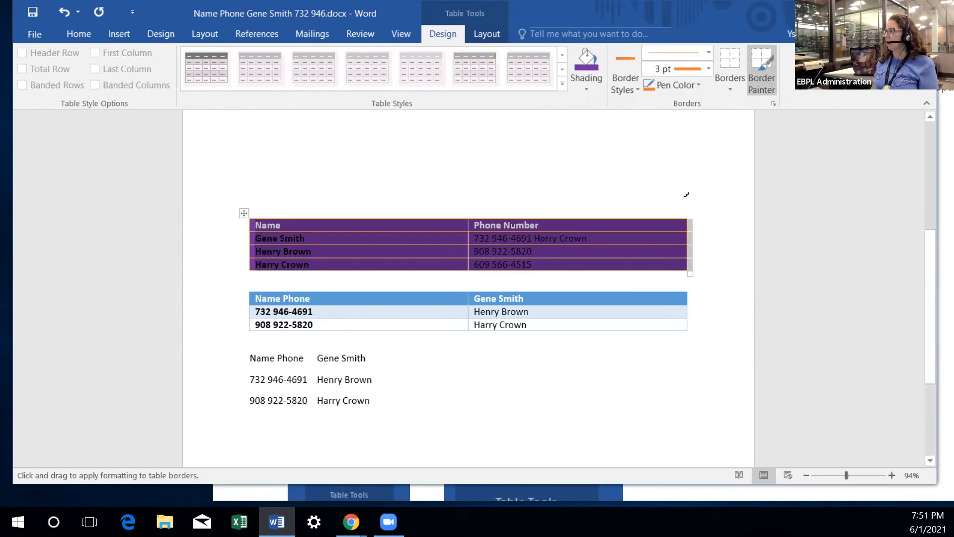
click(709, 69)
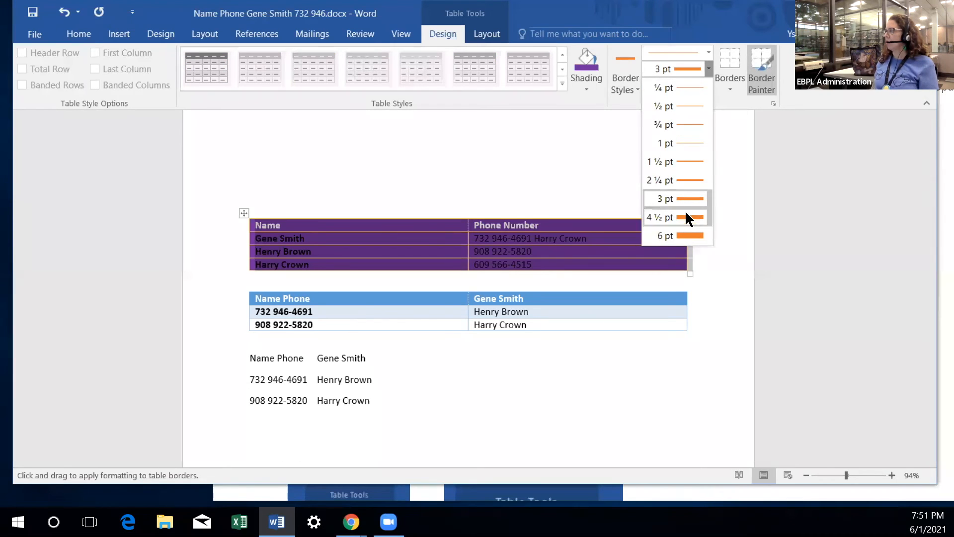
click(685, 236)
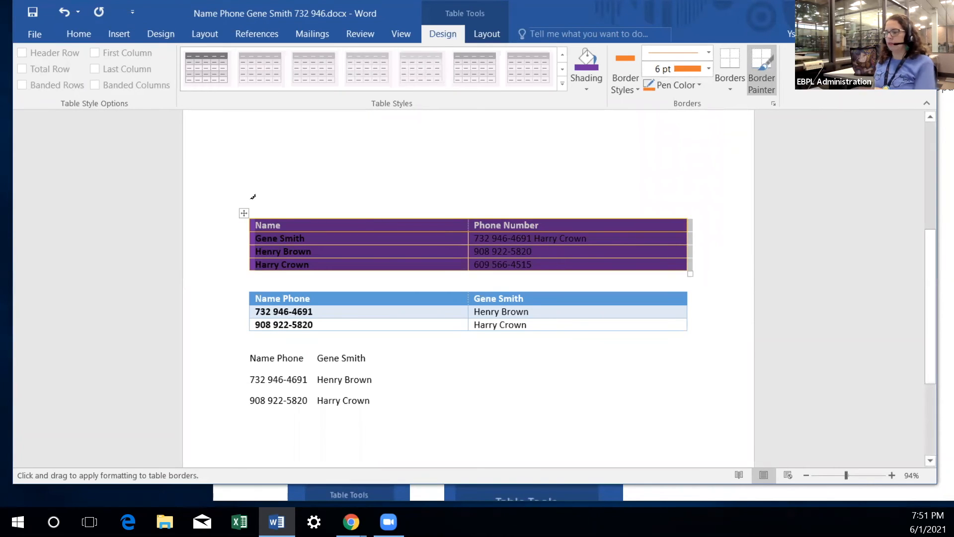
Reselect the upper table, set the line weight to 4 ½ pt and paint an orange border beneath its header row
key(Escape)
click(243, 214)
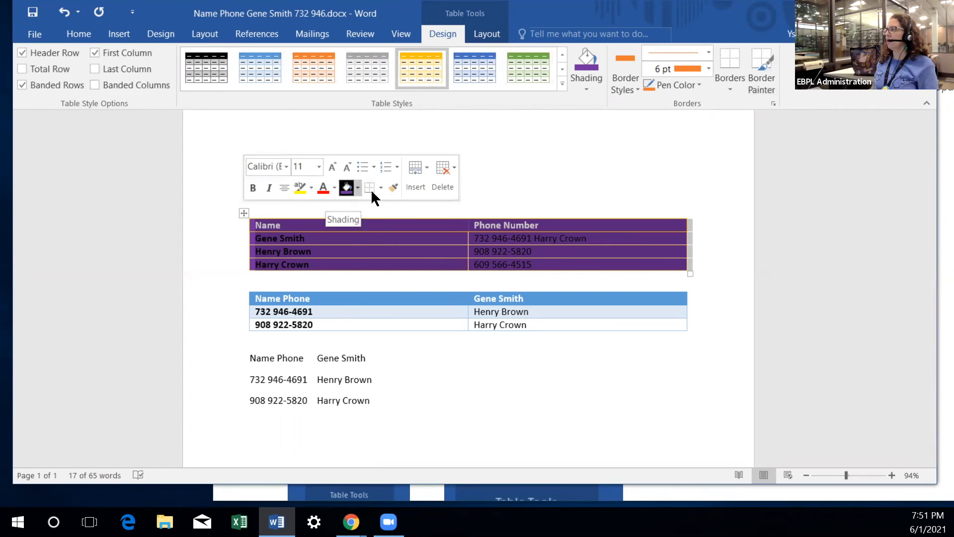
click(707, 66)
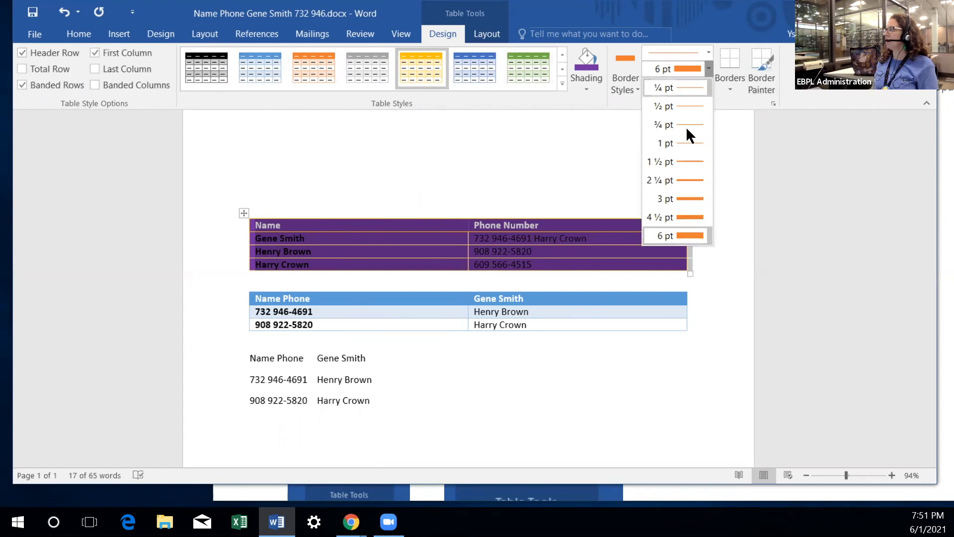
click(681, 217)
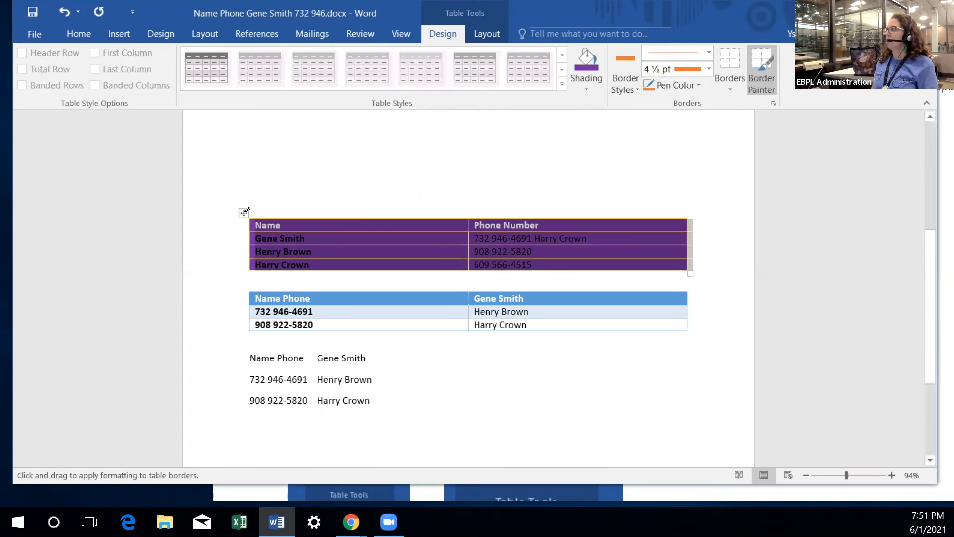
mouse_move(255, 230)
mouse_down()
mouse_move(441, 216)
mouse_move(462, 232)
mouse_move(536, 226)
mouse_up()
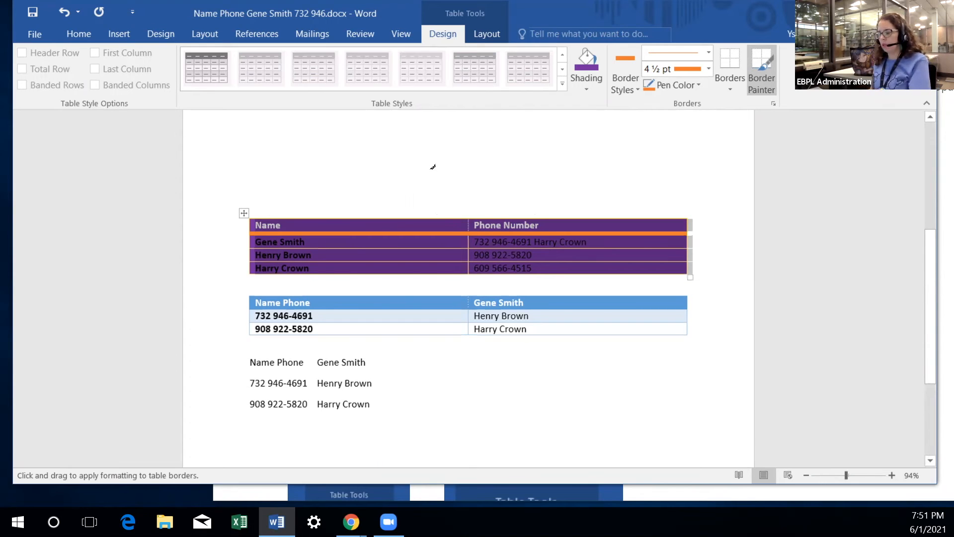
Undo the orange border painted beneath the upper table's header row and stop the Border Painter
key(ctrl+z)
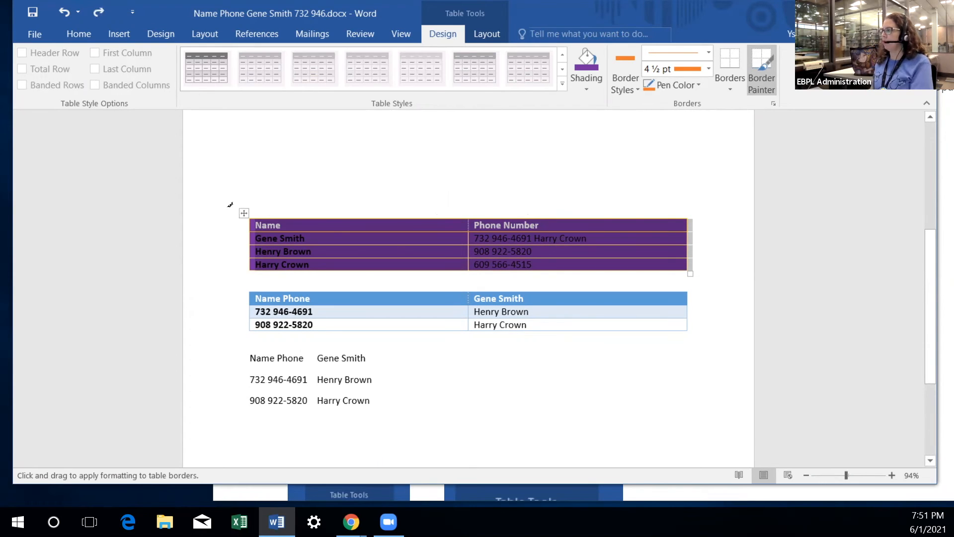
key(Escape)
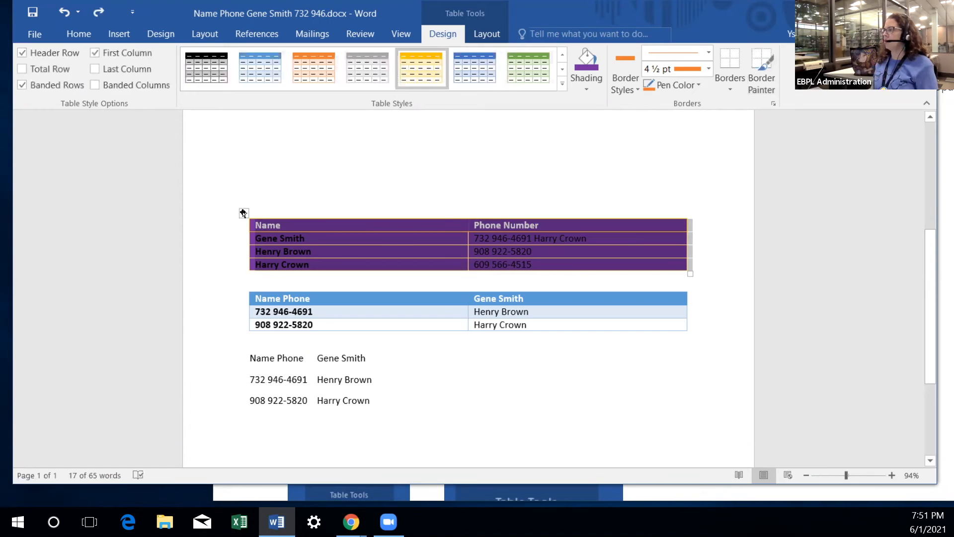
Look through the border placement options and the theme border styles available for the selected upper table
click(243, 214)
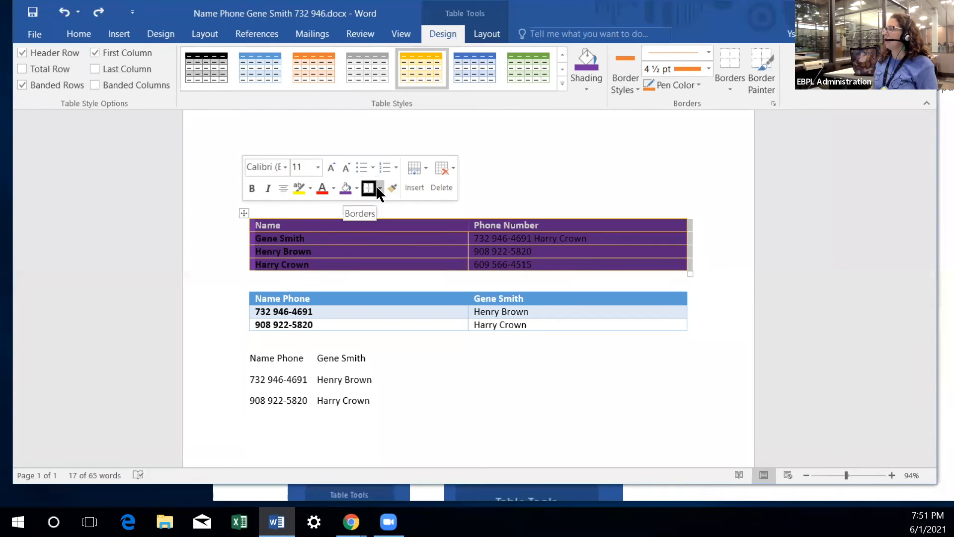
click(729, 86)
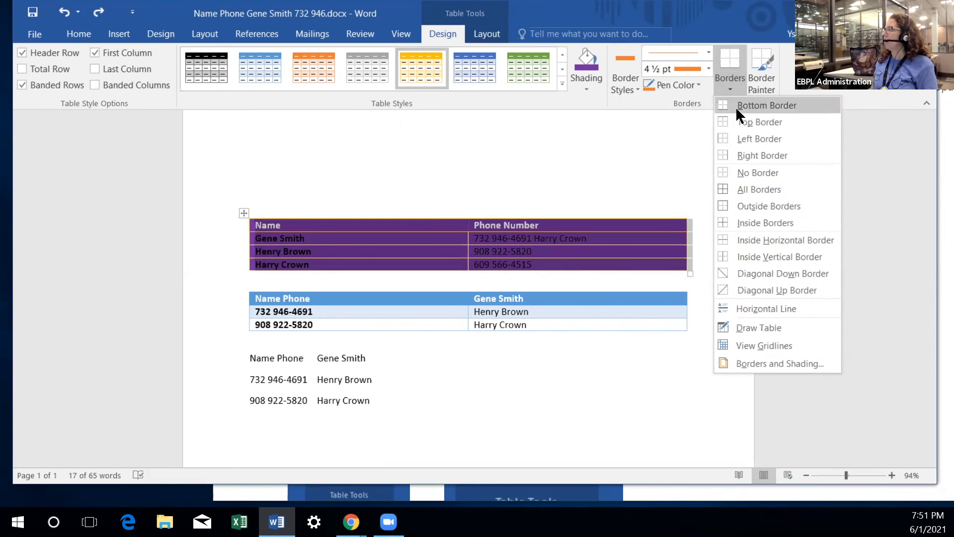
click(468, 162)
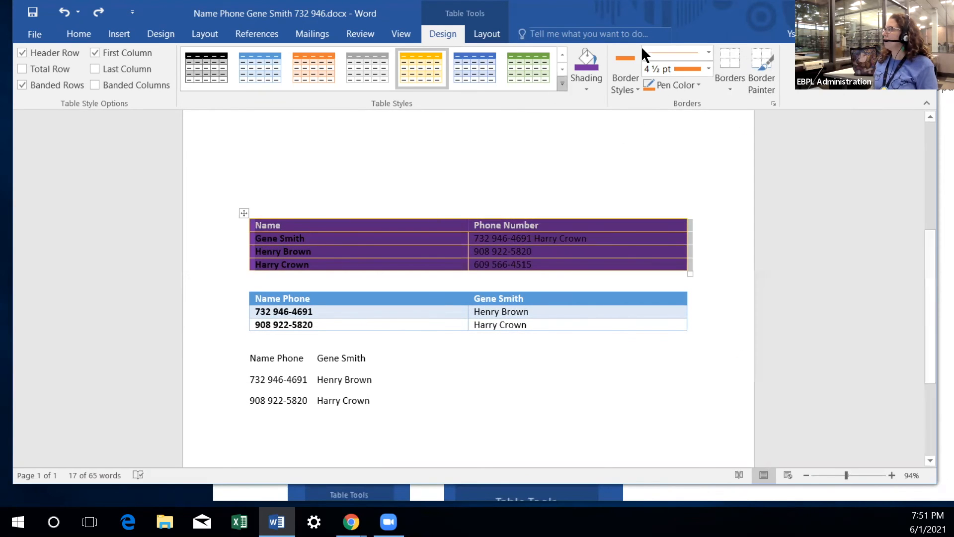
click(624, 86)
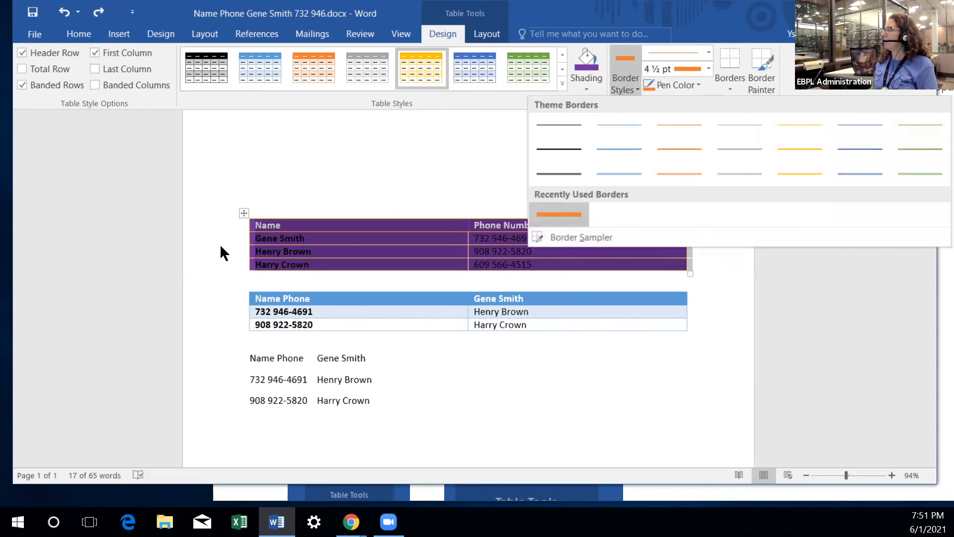
click(282, 212)
click(287, 225)
drag(297, 224, 324, 263)
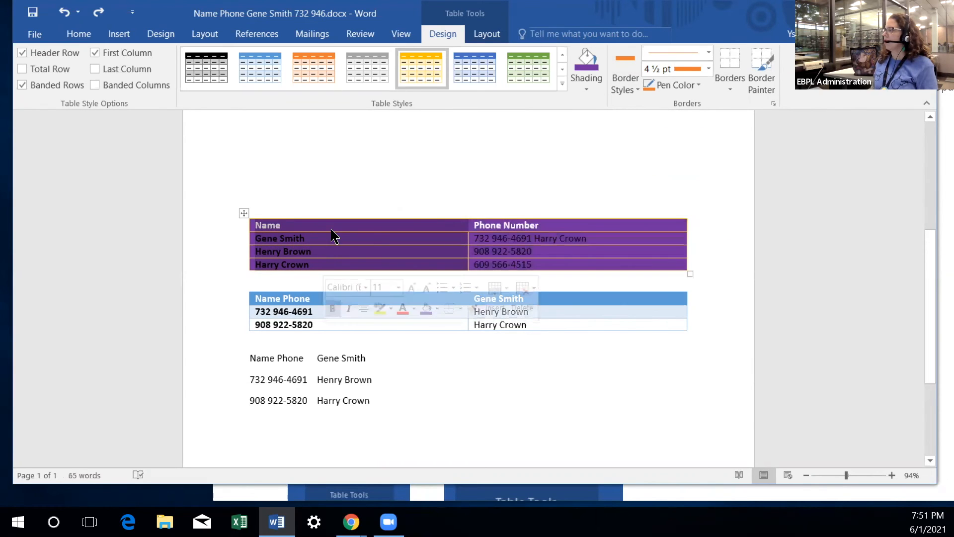
click(373, 226)
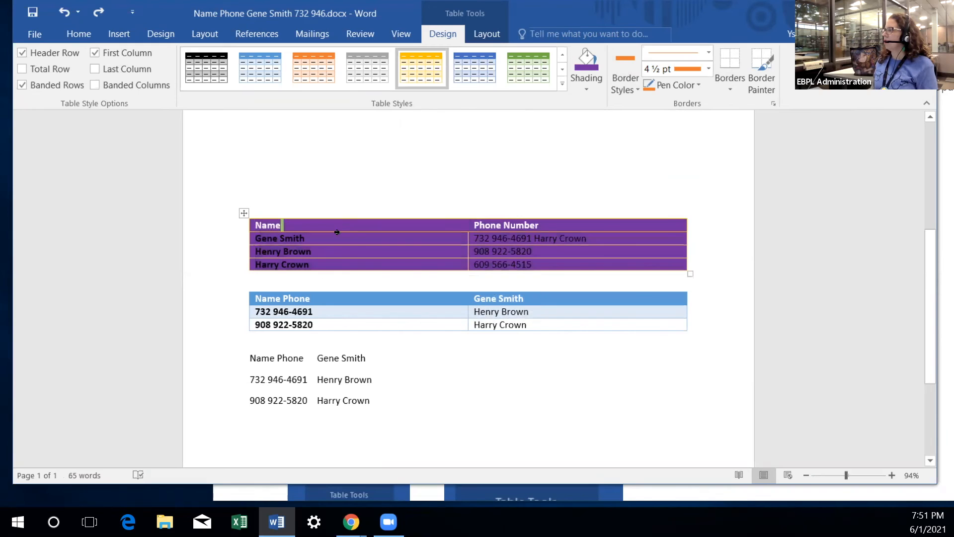
Shade every cell of the upper table with the light gray theme colour and deselect the table
click(243, 214)
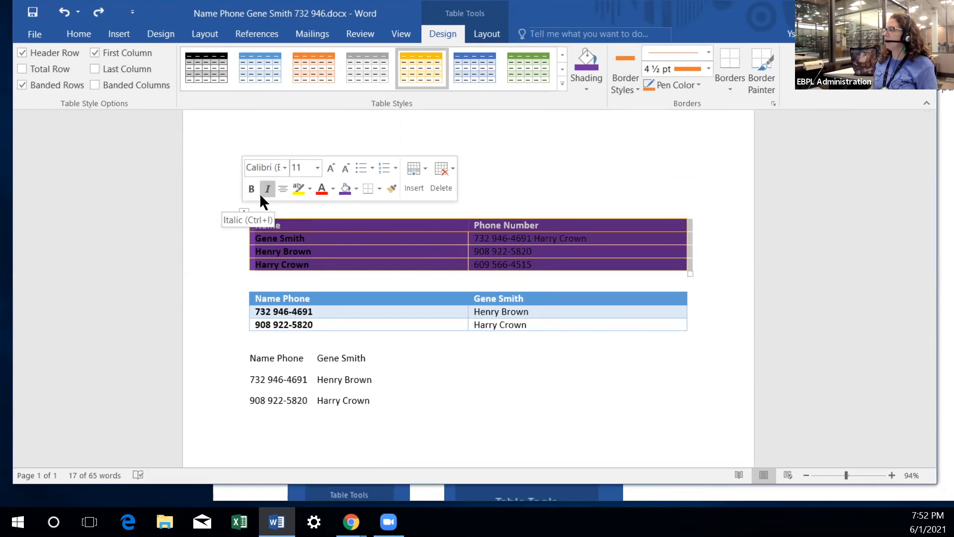
click(356, 189)
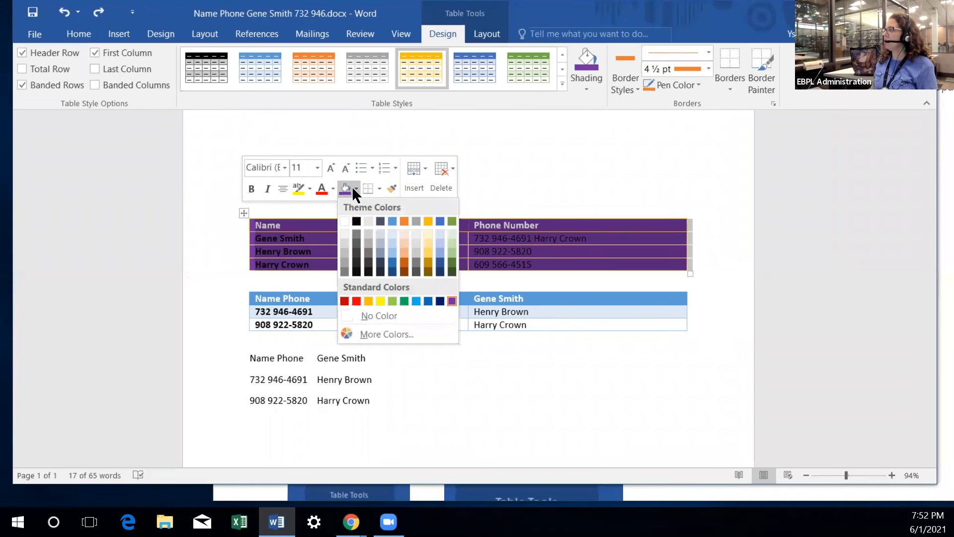
click(368, 219)
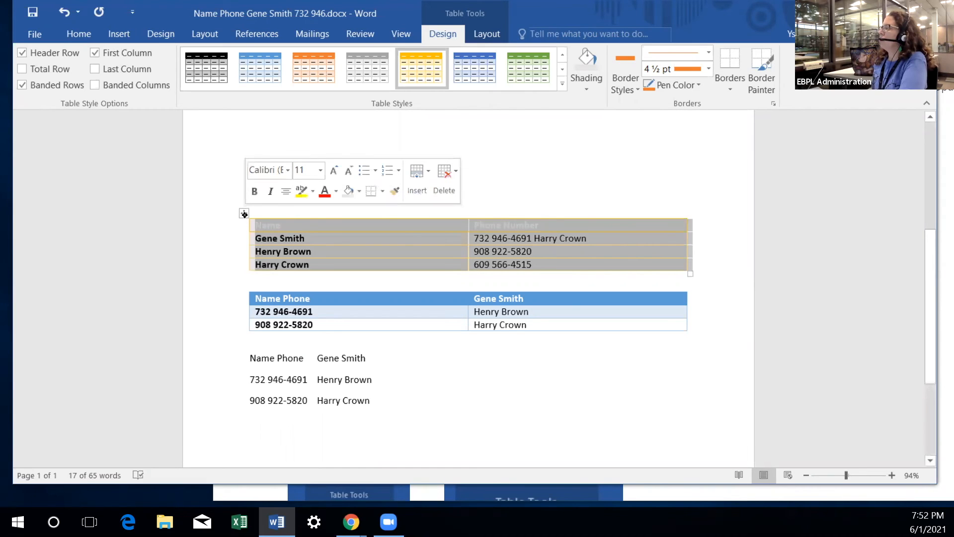
click(297, 214)
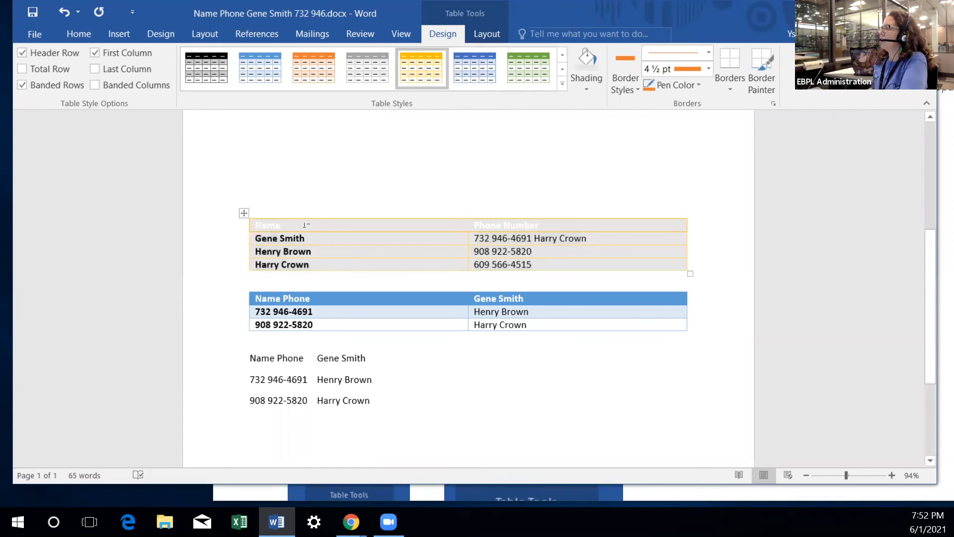
click(244, 212)
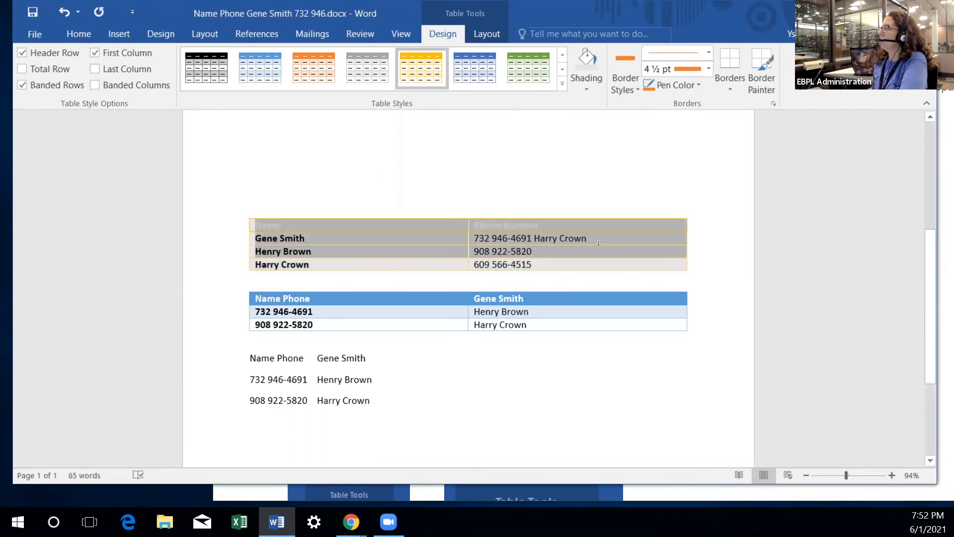
right_click(658, 242)
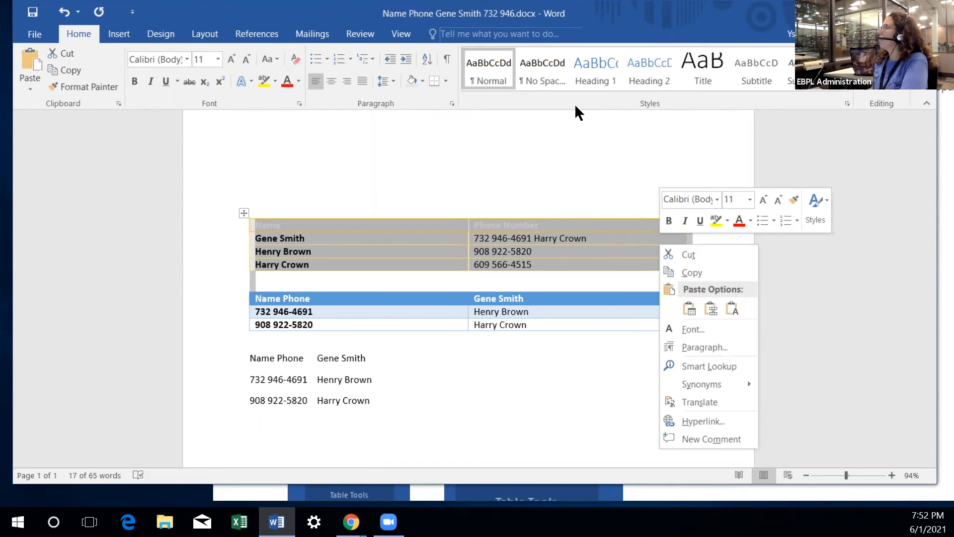
key(Escape)
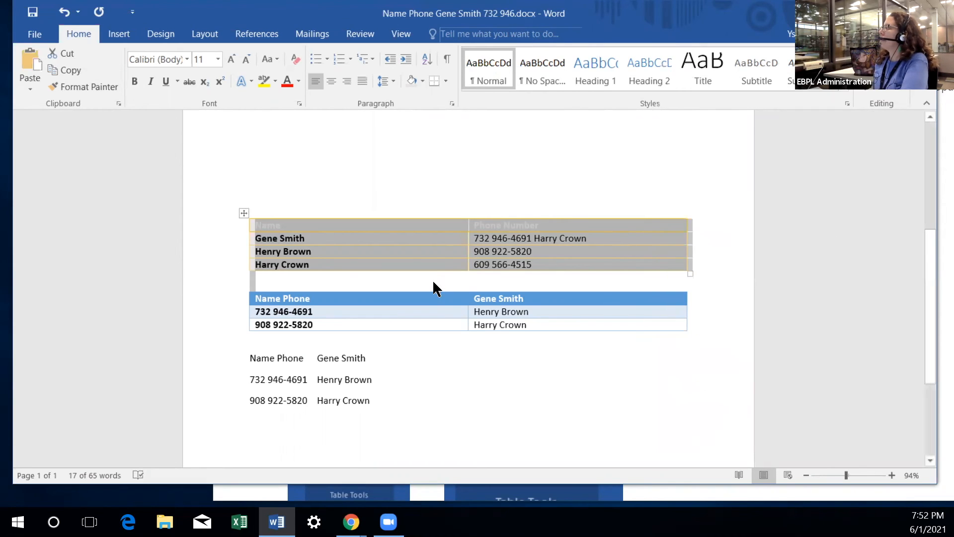
click(426, 238)
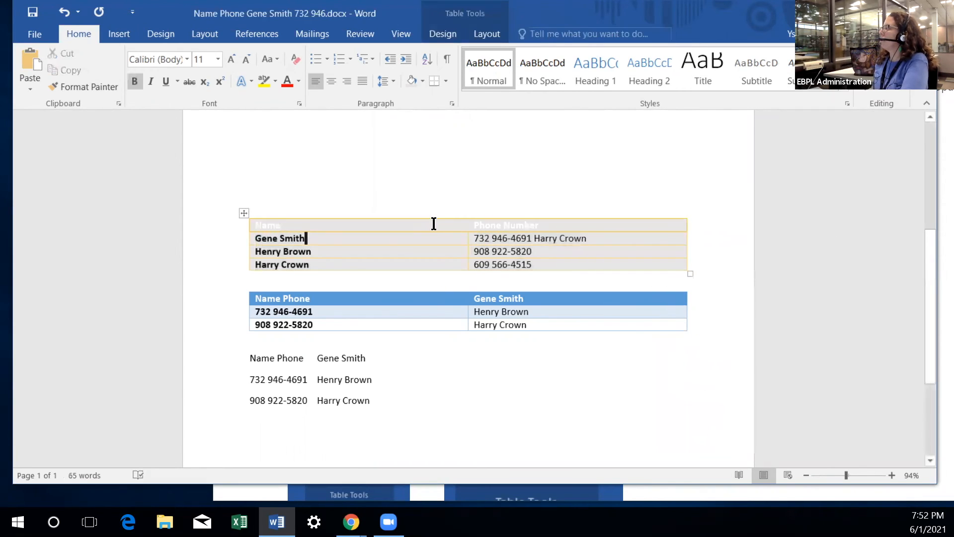
click(487, 34)
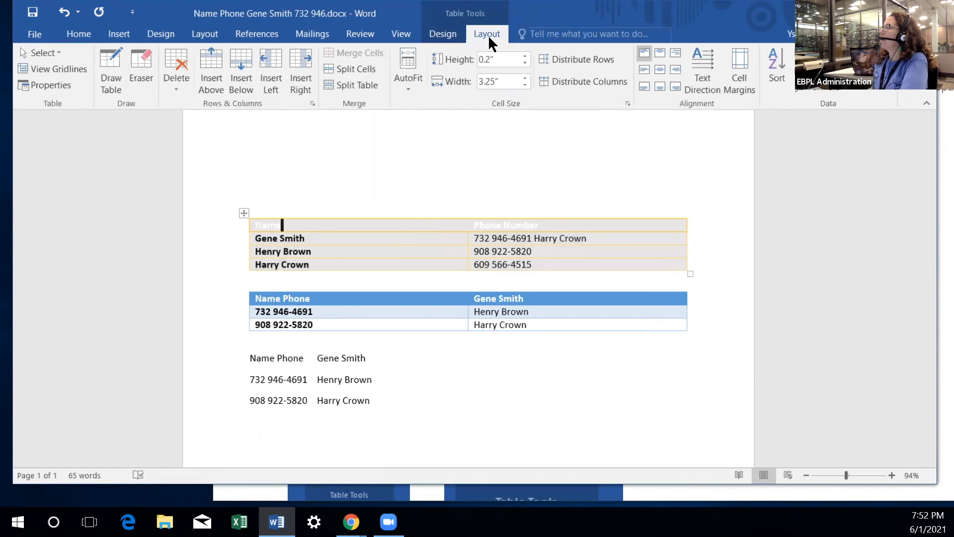
click(439, 34)
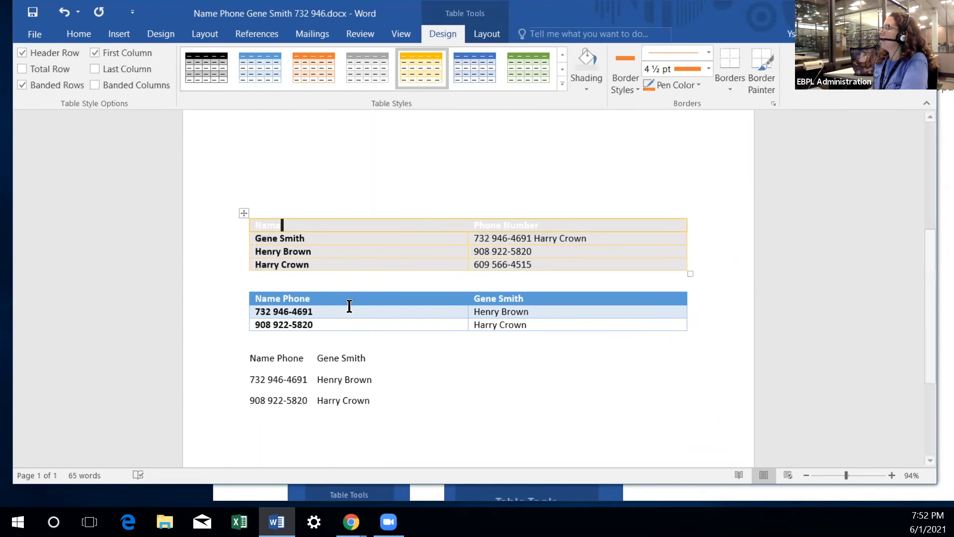
drag(320, 225, 574, 275)
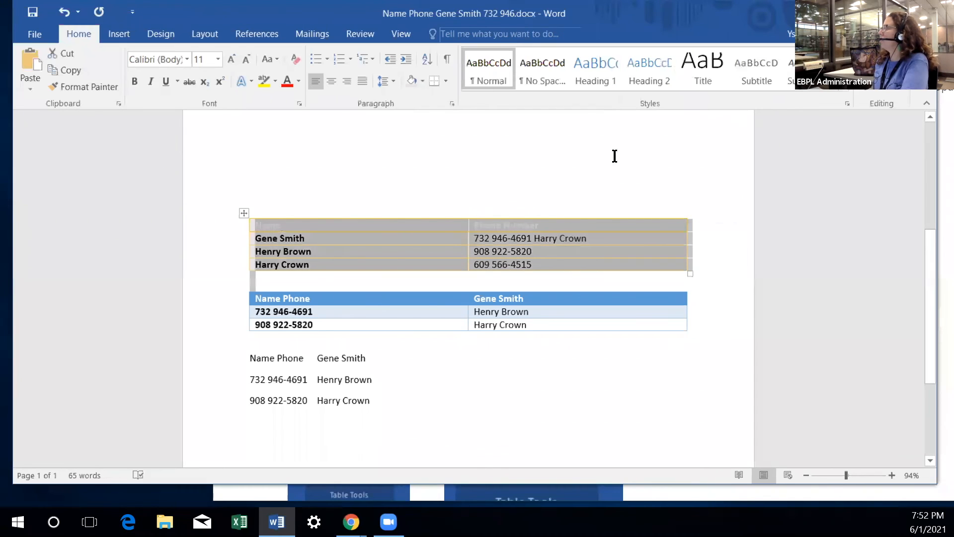
click(417, 226)
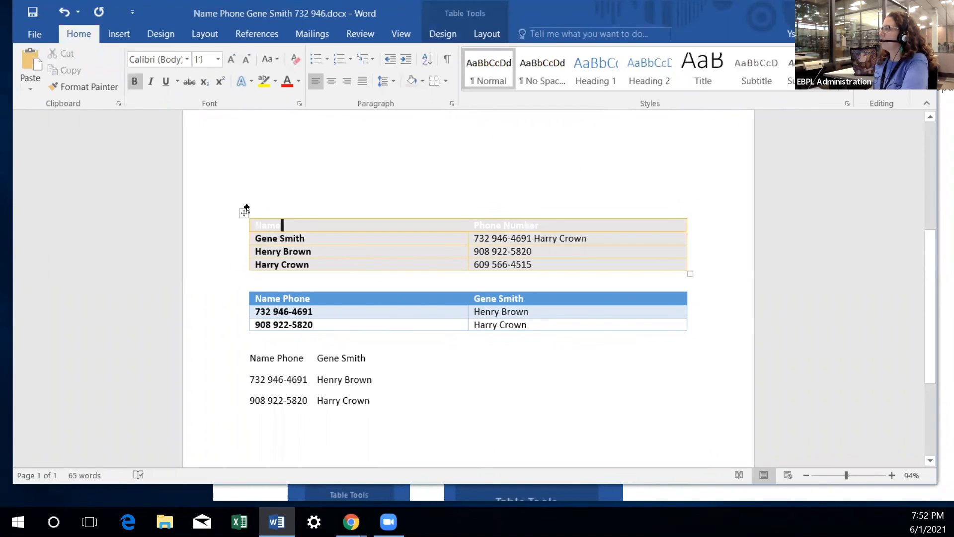
Select the whole upper table, set the line weight to 2 ¼ pt and paint an orange border beneath its first data row
click(243, 212)
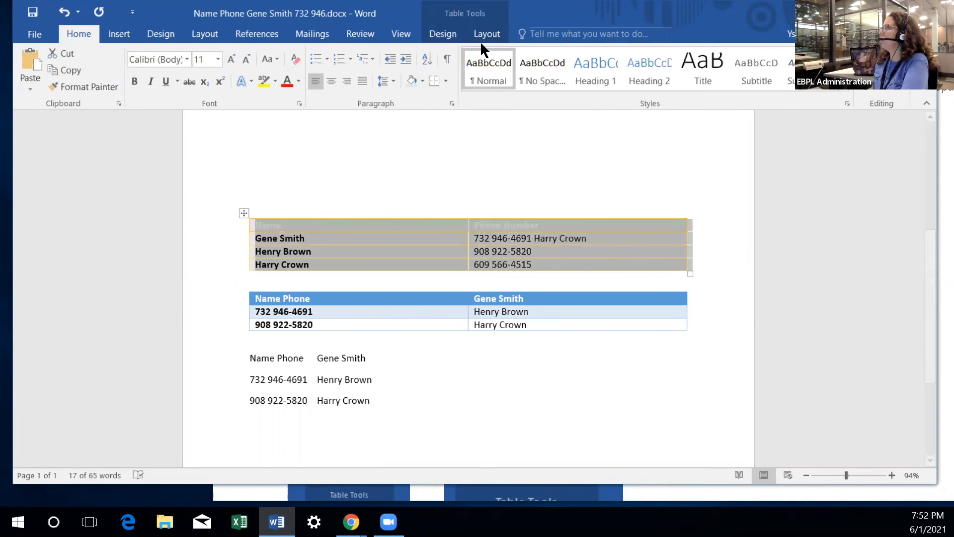
click(452, 38)
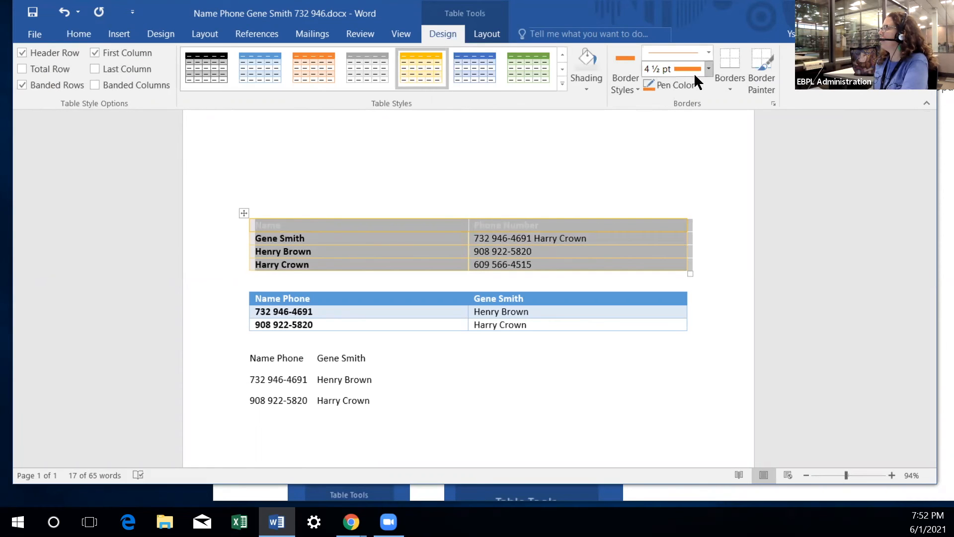
click(709, 69)
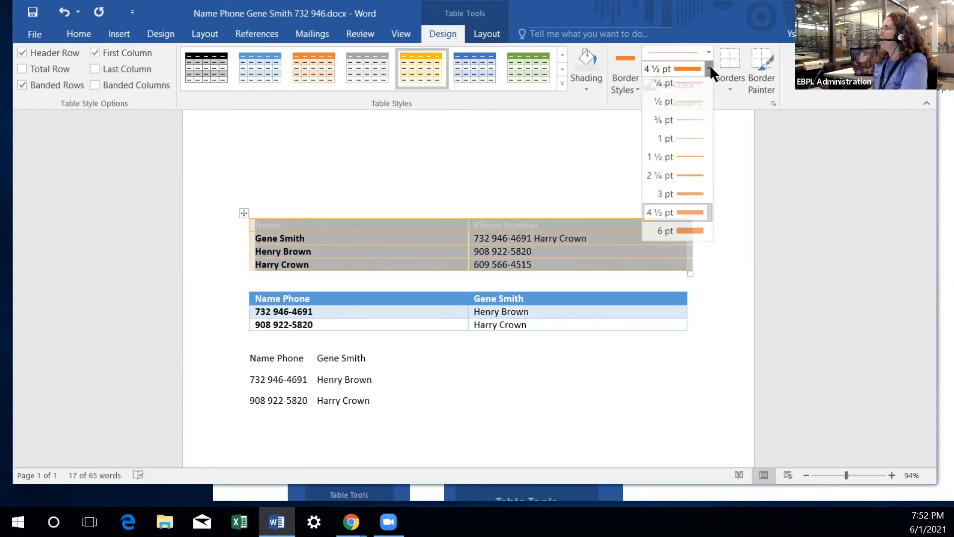
click(688, 177)
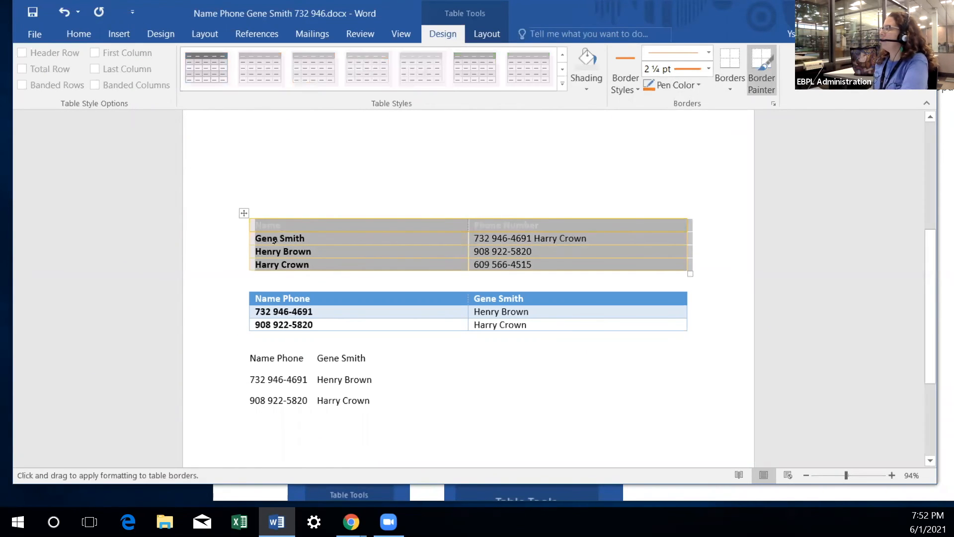
drag(252, 242, 684, 230)
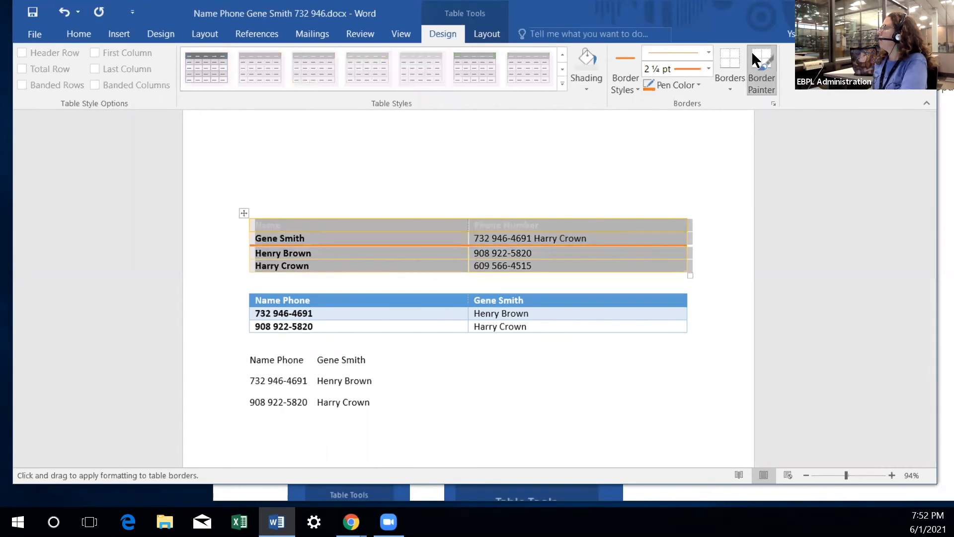
click(760, 67)
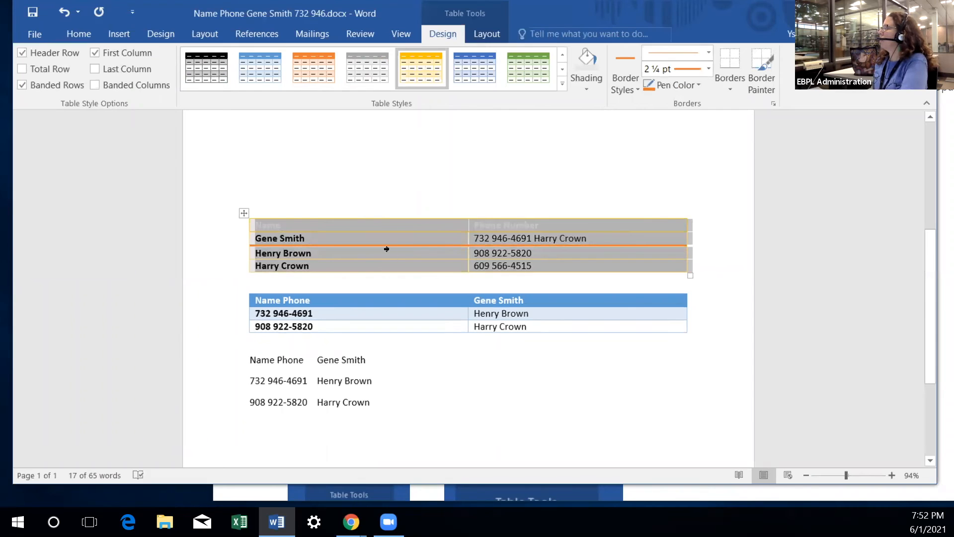
Reselect the upper table's cells, set the line weight to 3 pt and try to paint an orange border along the table's top edge
click(315, 231)
drag(315, 228, 570, 261)
click(709, 68)
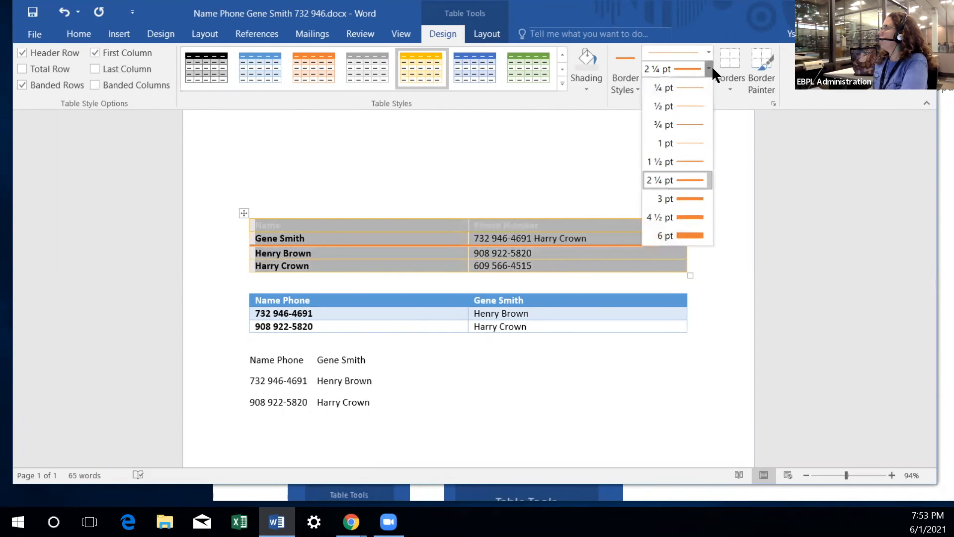
click(670, 199)
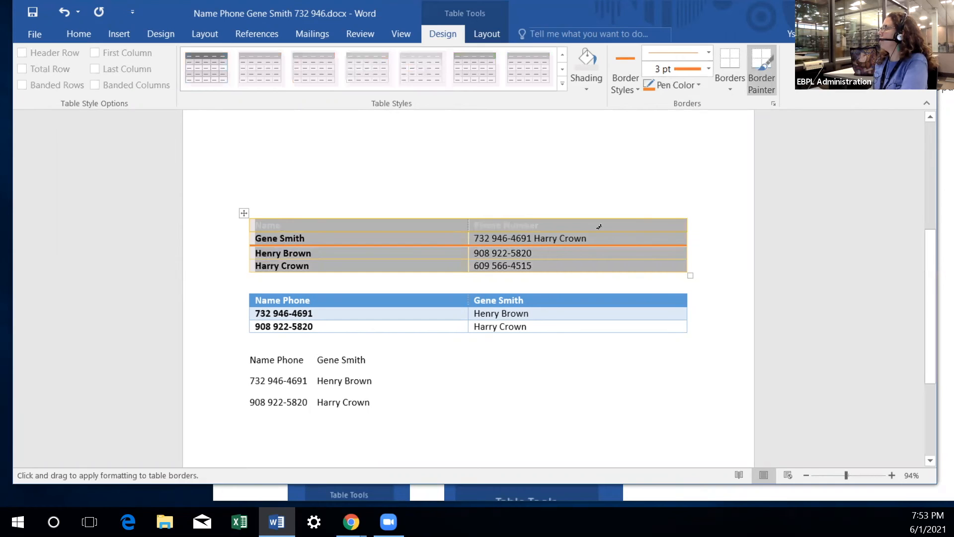
mouse_move(253, 216)
mouse_down()
mouse_move(454, 199)
mouse_move(607, 222)
mouse_move(691, 213)
mouse_up()
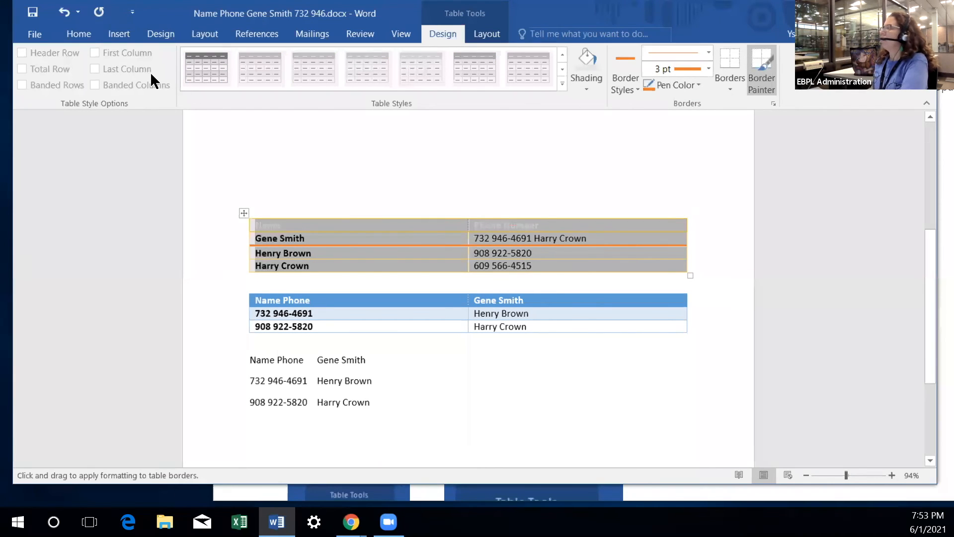
Stop the Border Painter, apply the gray table style with a solid header and banded rows to the upper table, and deselect it
click(76, 42)
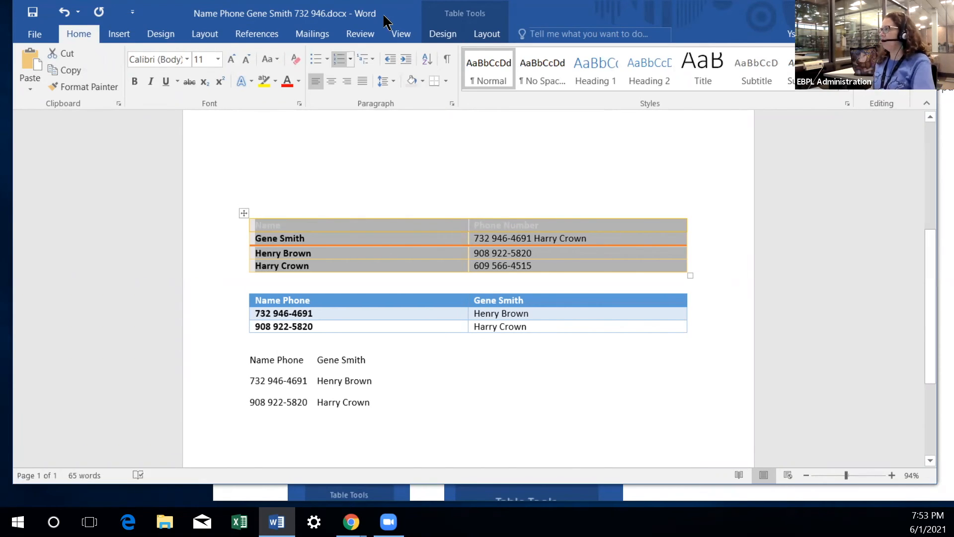
click(444, 35)
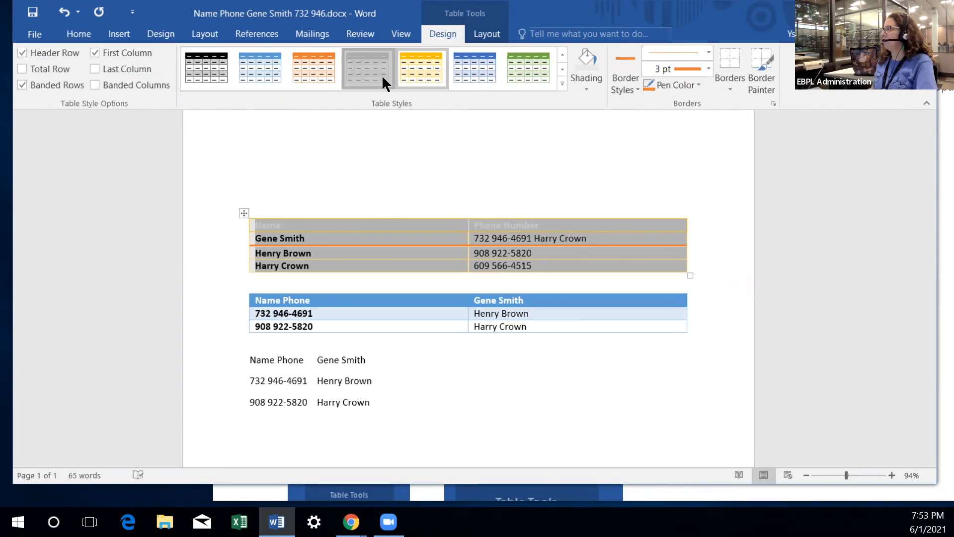
click(382, 75)
click(378, 194)
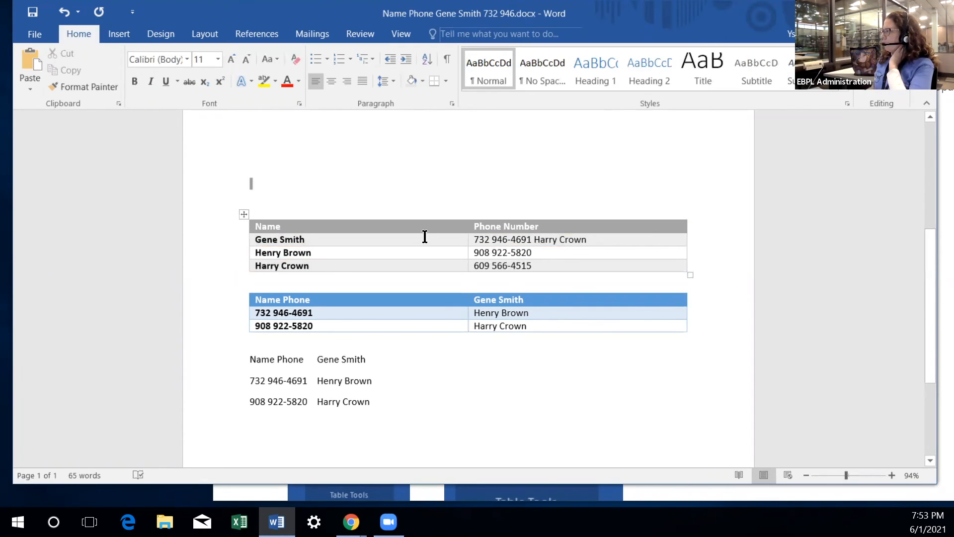
drag(411, 226, 415, 264)
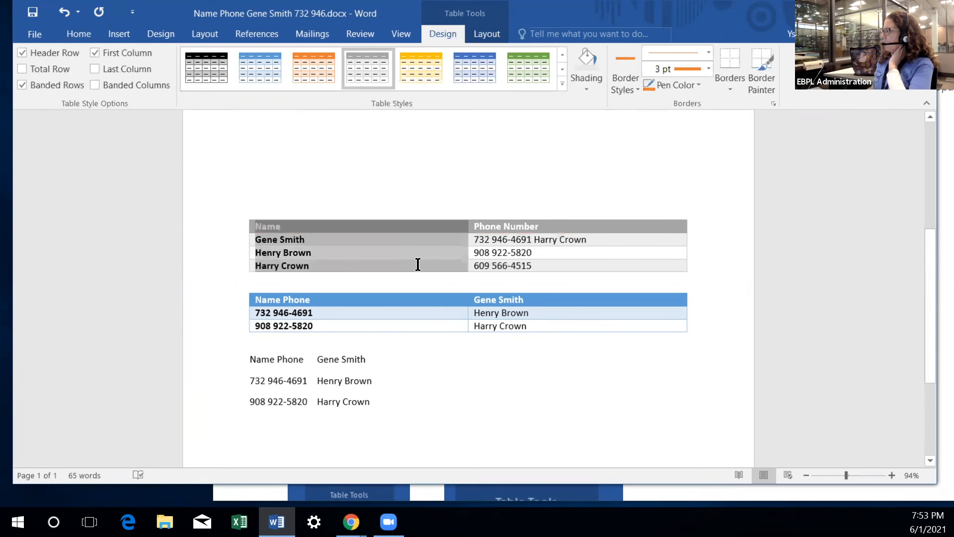
right_click(414, 250)
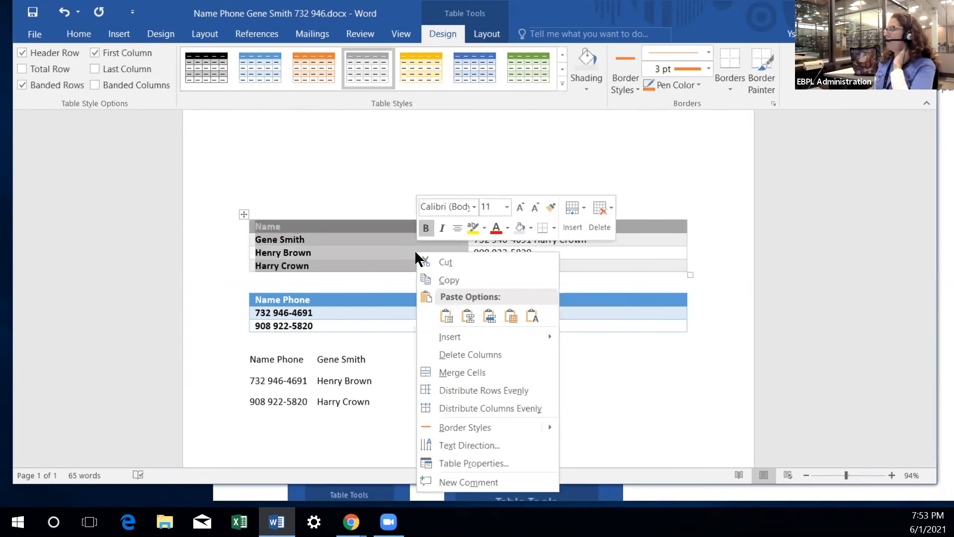
key(Escape)
click(433, 264)
click(449, 413)
drag(281, 226, 541, 260)
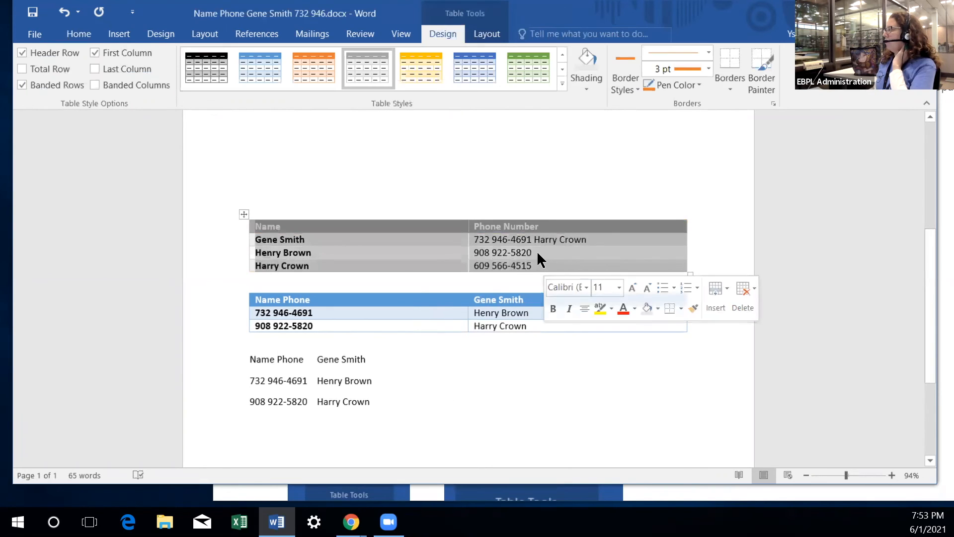
right_click(539, 249)
click(398, 187)
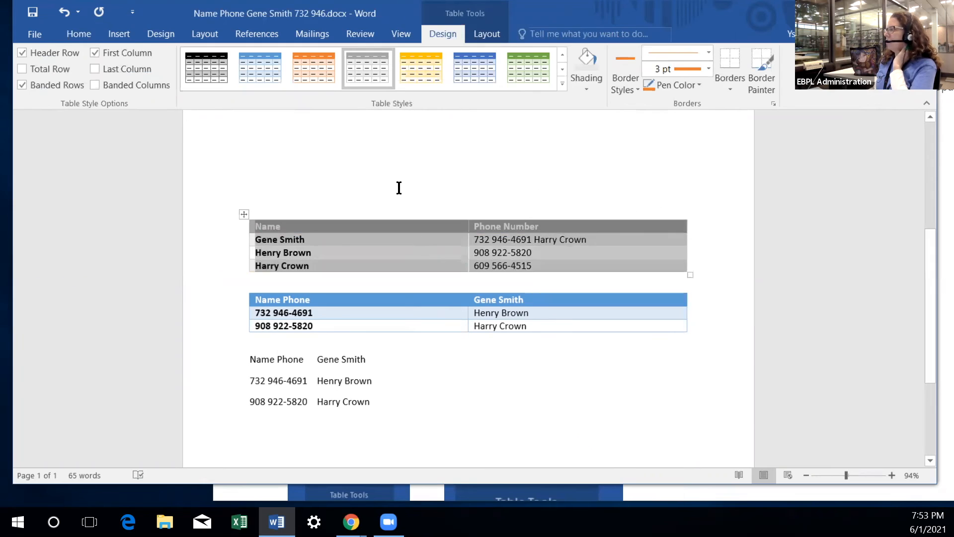
click(243, 214)
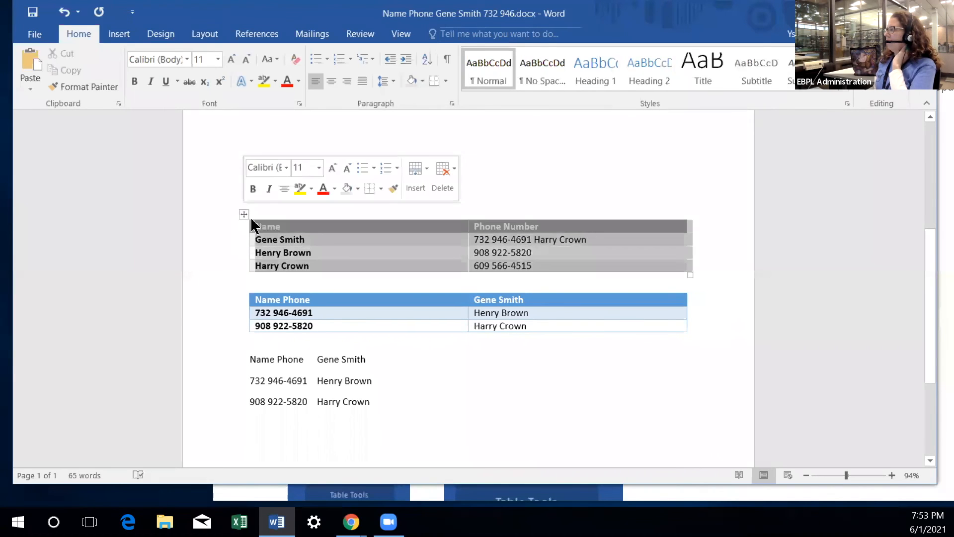
right_click(288, 223)
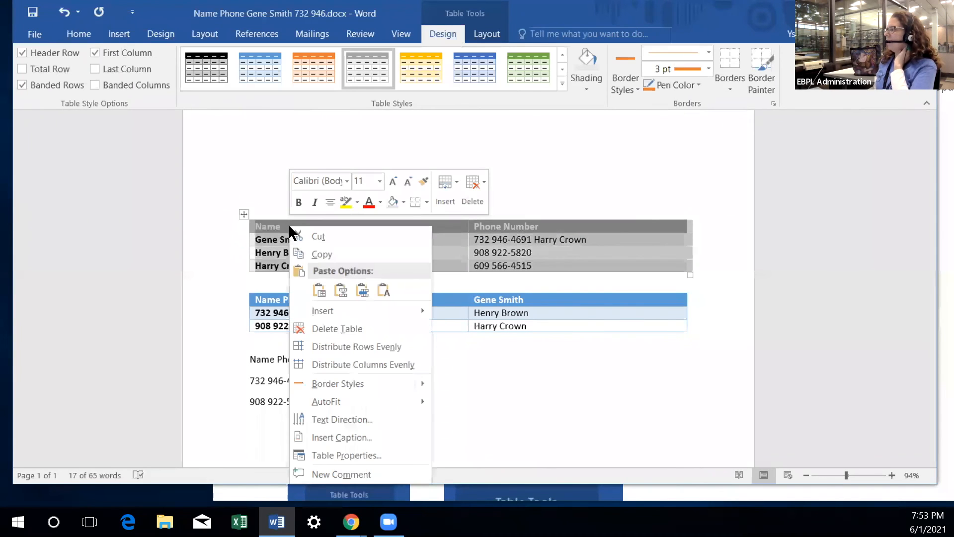
click(269, 169)
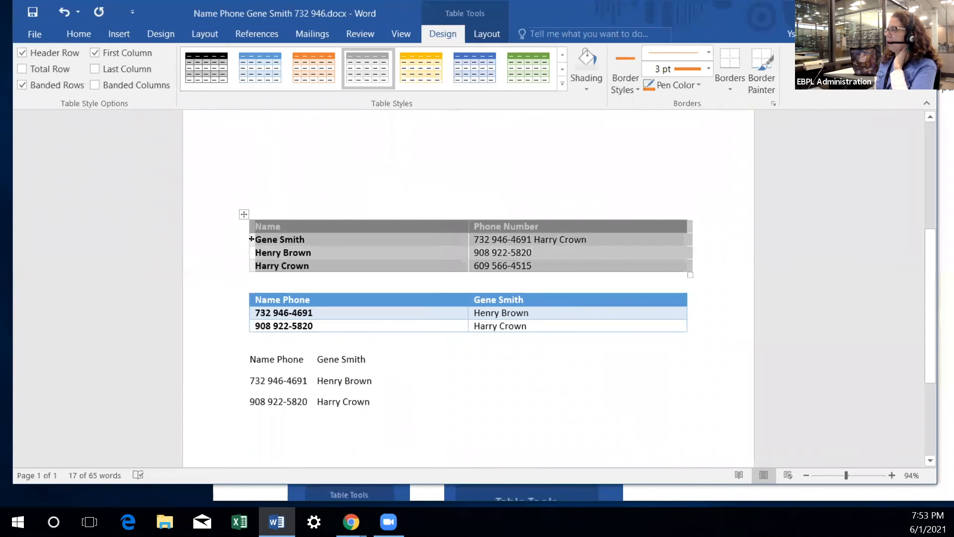
Select the whole upper table, review the table, row, column and cell settings in its Table Properties, and close them without changes
click(244, 214)
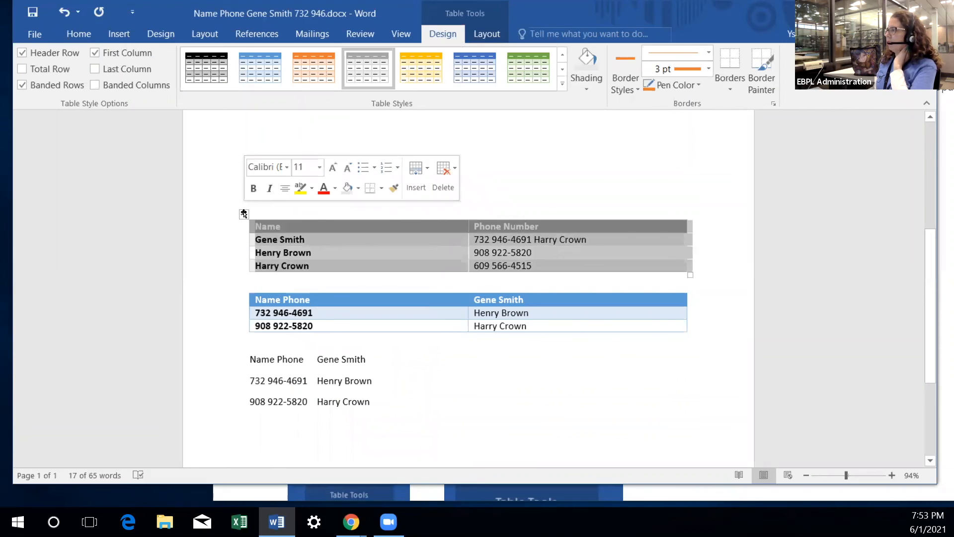
right_click(348, 230)
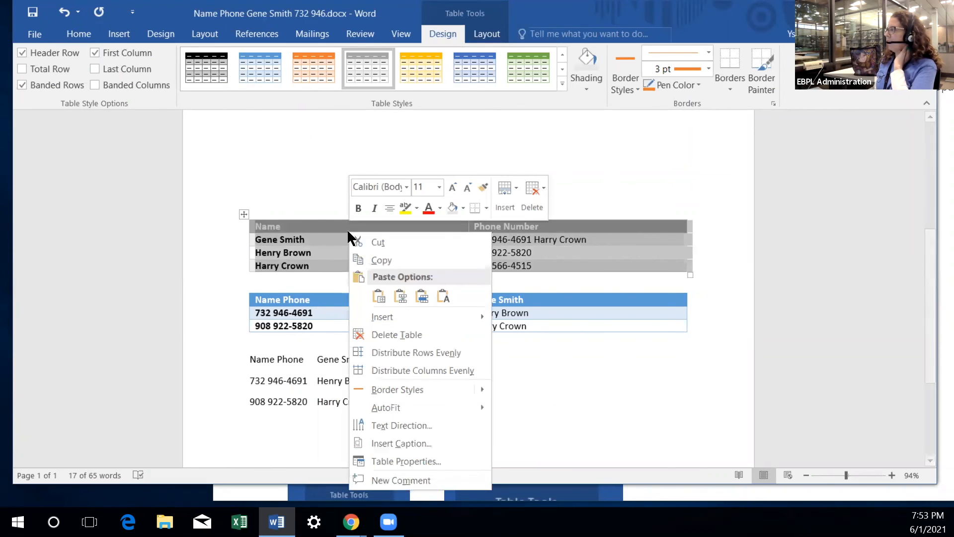
click(390, 459)
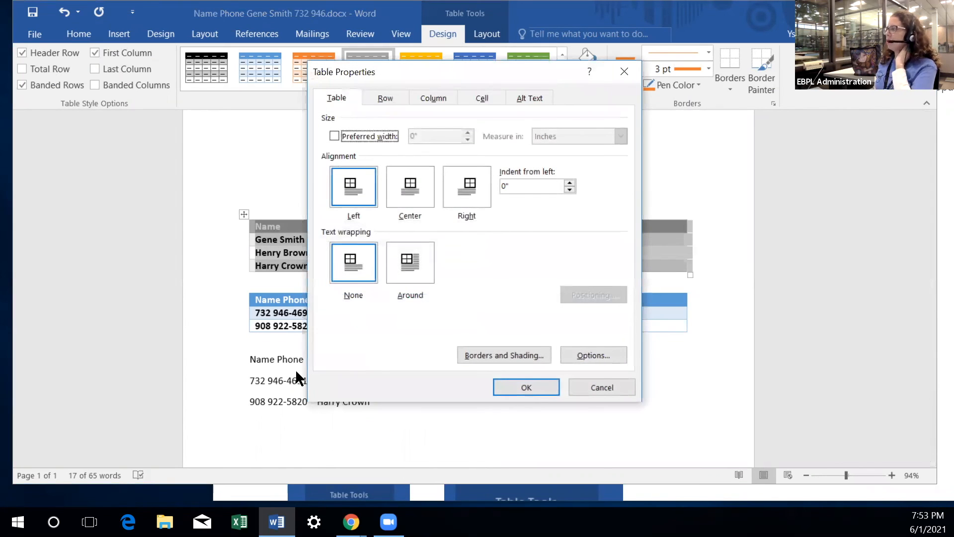
click(379, 99)
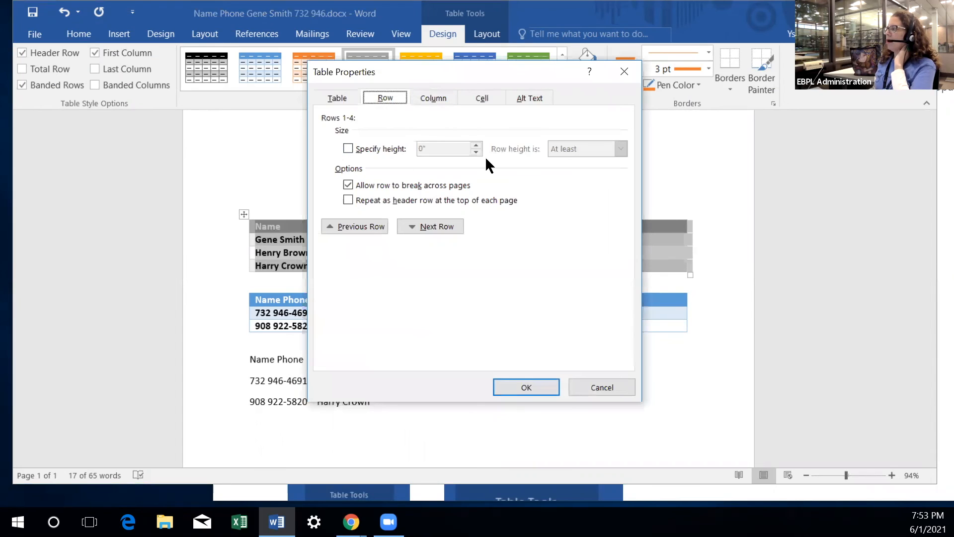
click(429, 96)
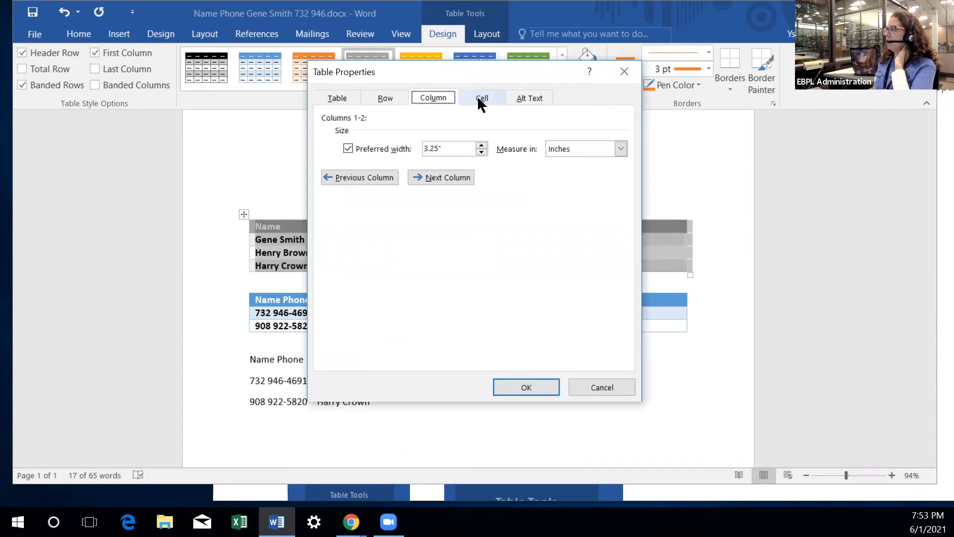
click(480, 100)
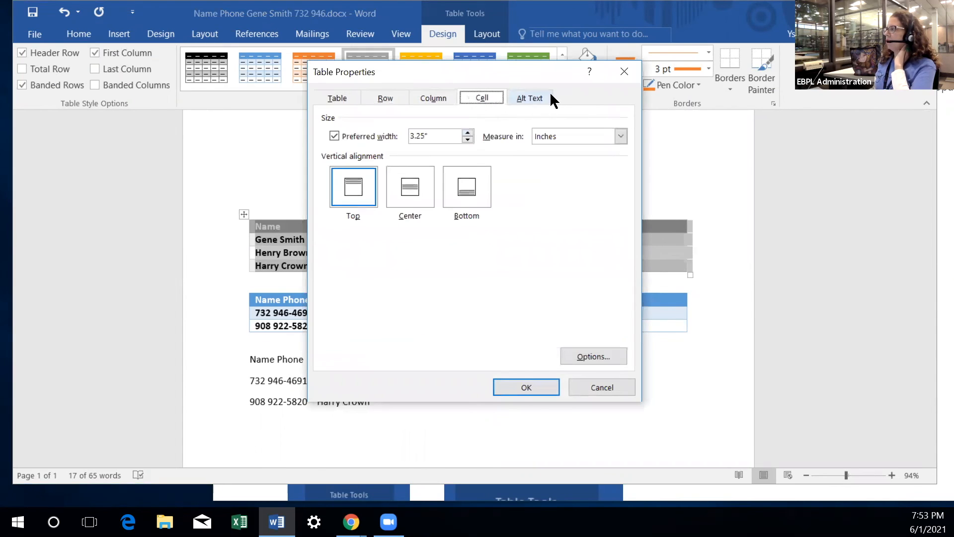
click(340, 98)
click(383, 99)
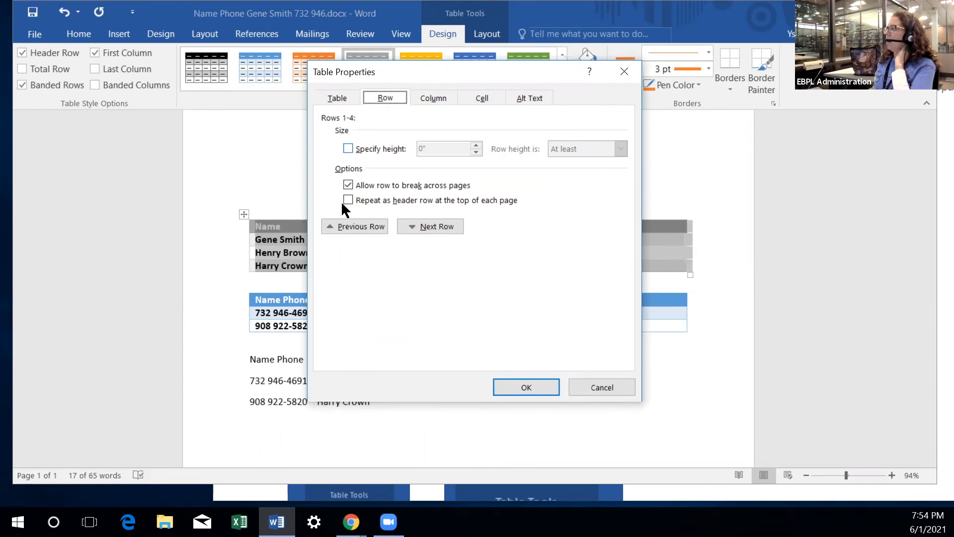
click(436, 99)
click(481, 97)
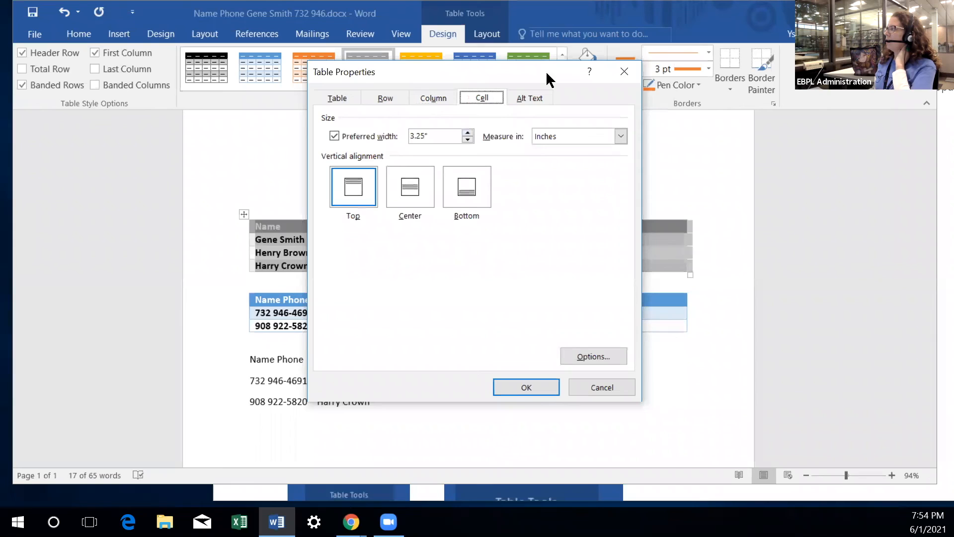
click(624, 71)
Look at the row and column insert options for the selected upper table, dismiss them and deselect the table
right_click(305, 234)
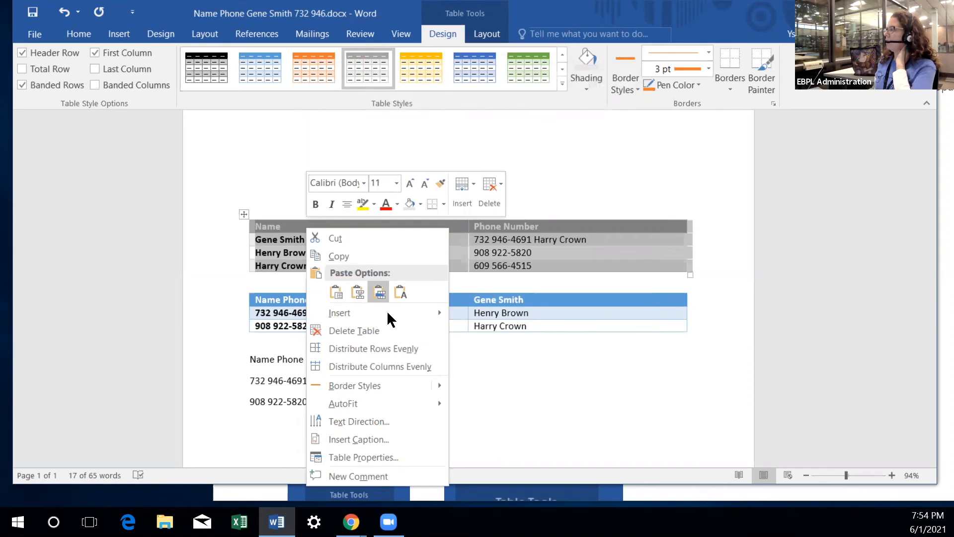
mouse_move(388, 314)
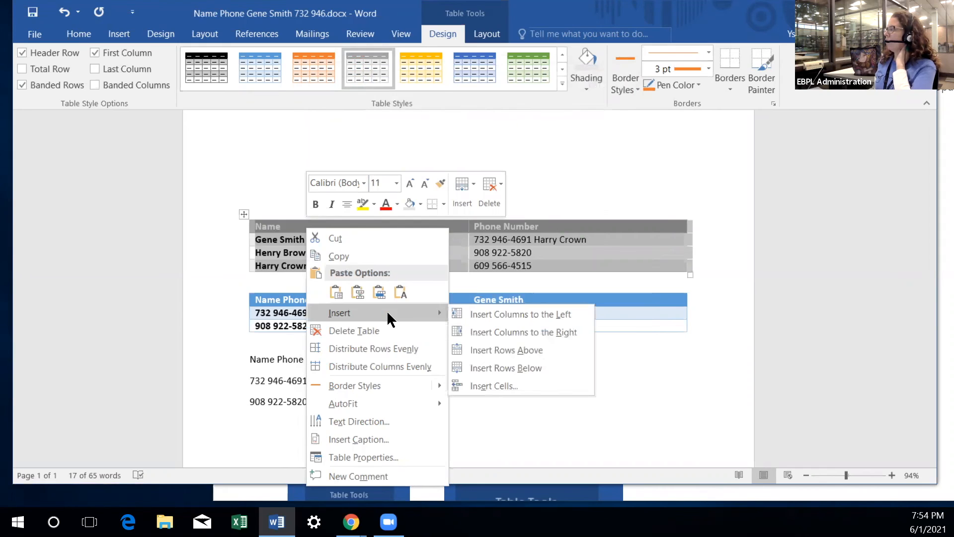
click(272, 167)
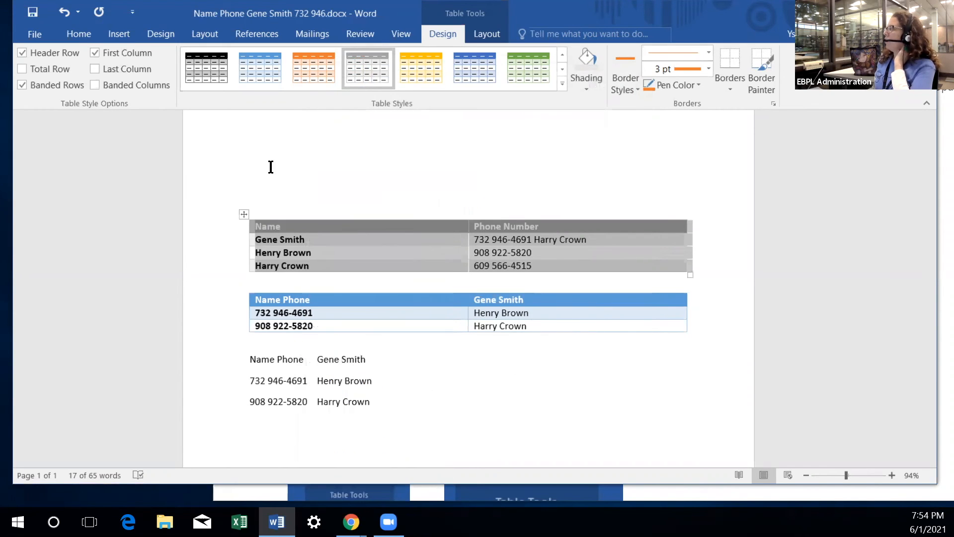
click(487, 373)
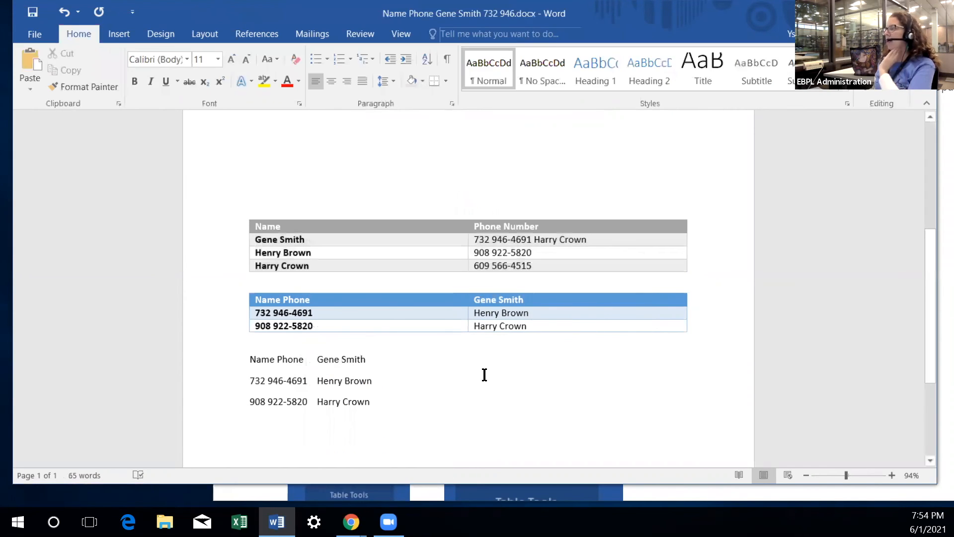
scroll(486, 374, down, 2)
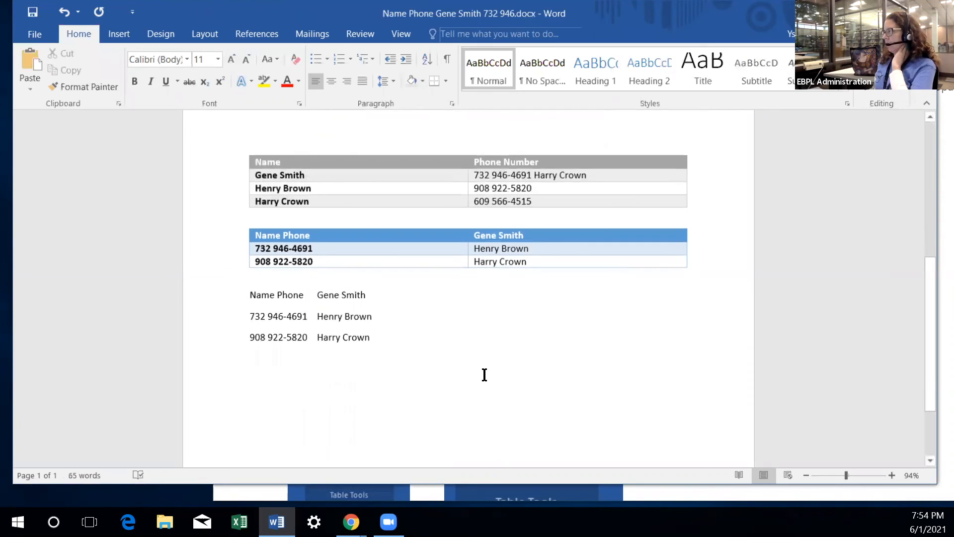
Insert one blank row above the lower table's last row and another blank row directly below the new one
click(383, 262)
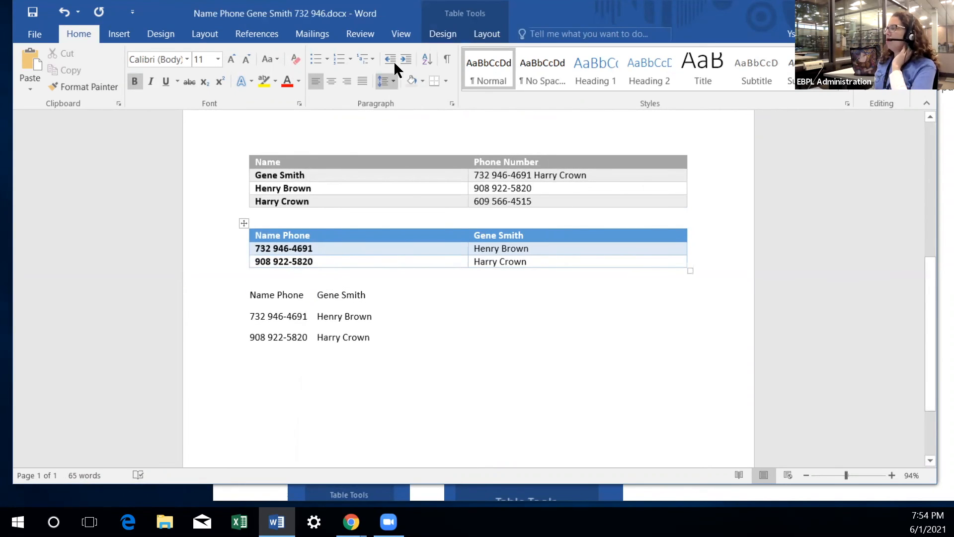
click(485, 34)
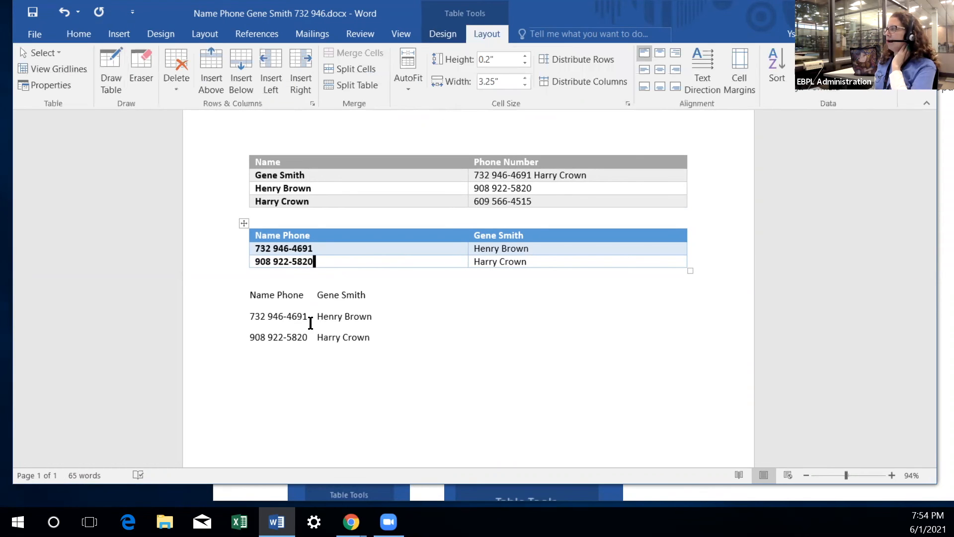
right_click(342, 268)
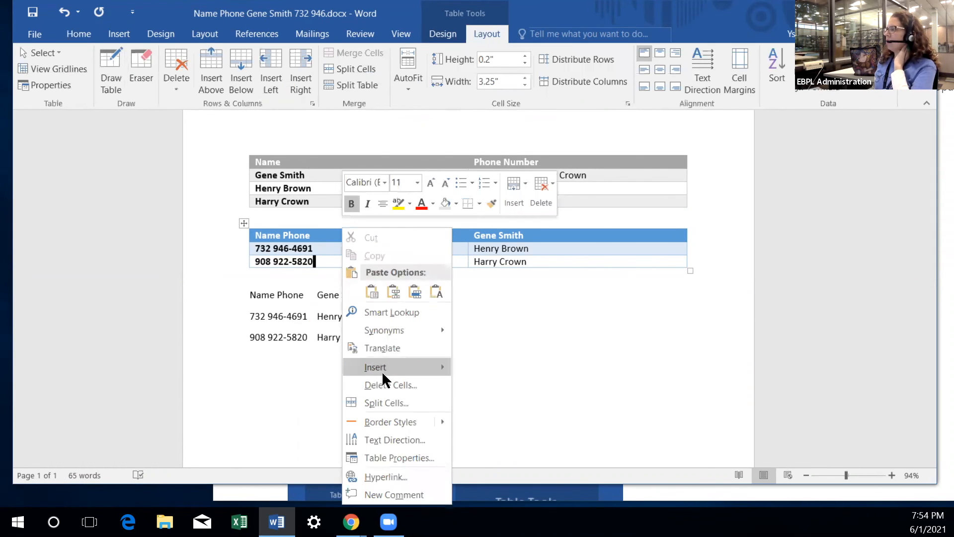
mouse_move(382, 368)
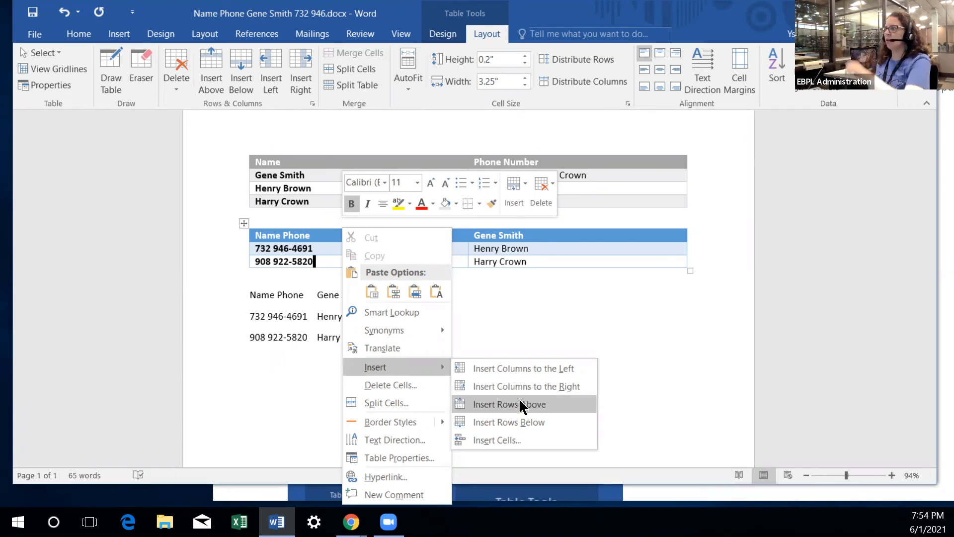
click(209, 70)
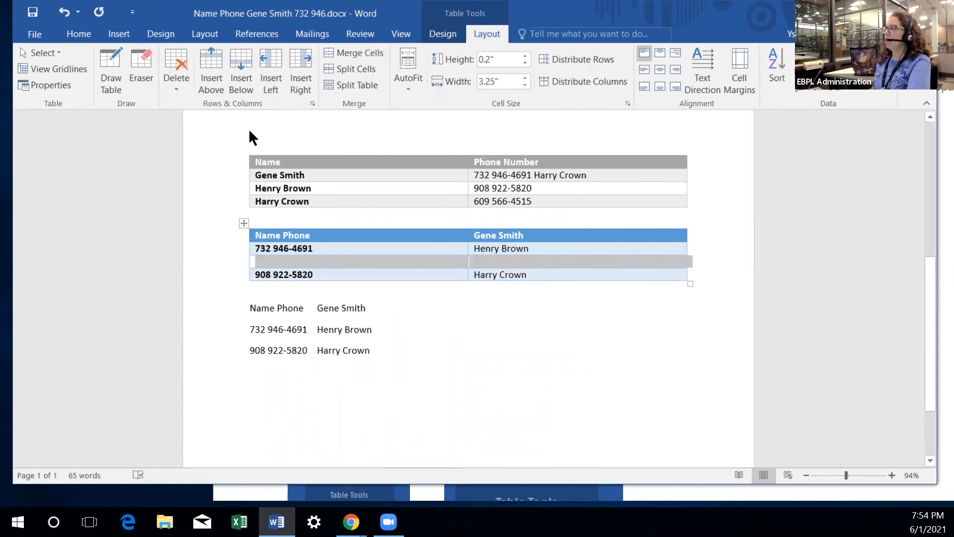
click(240, 71)
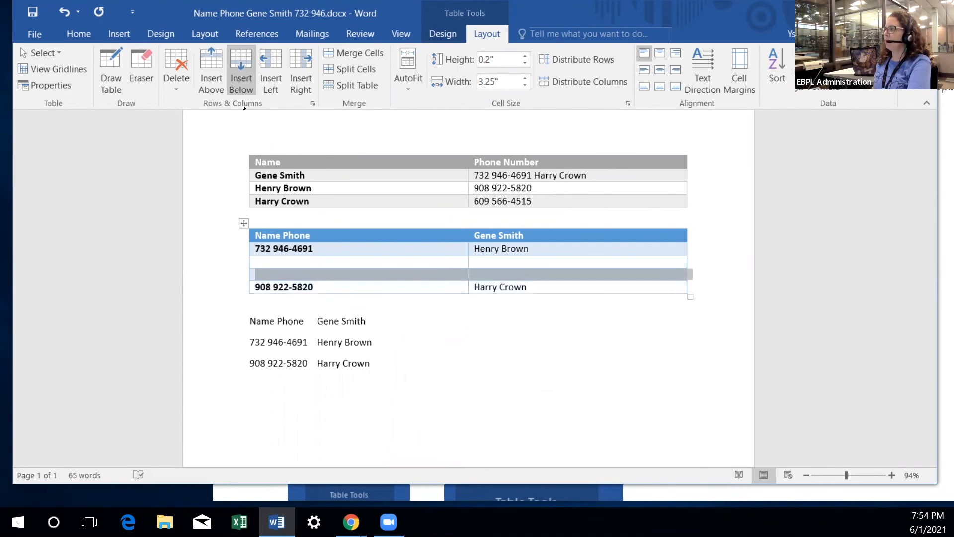
Add four blank rows below the last filled row of the lower table
click(329, 288)
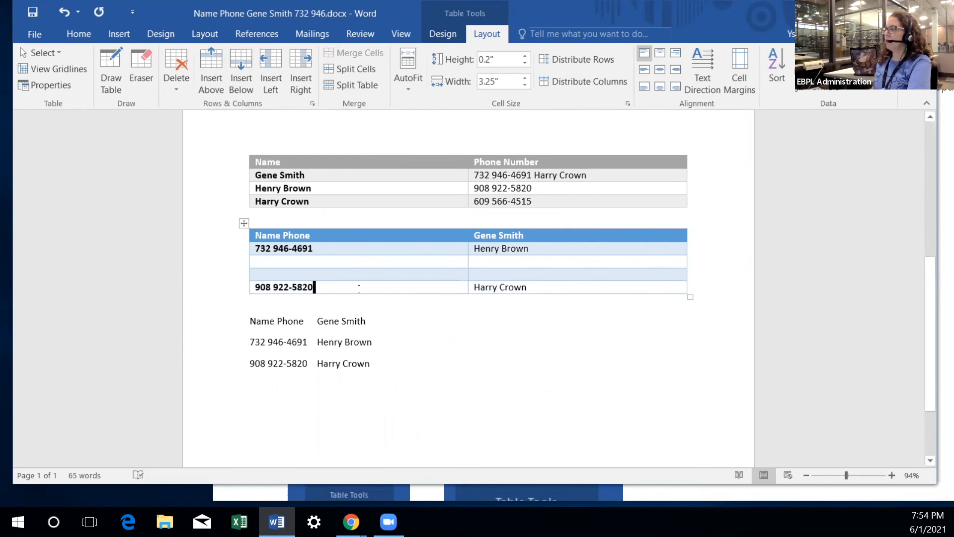
click(236, 71)
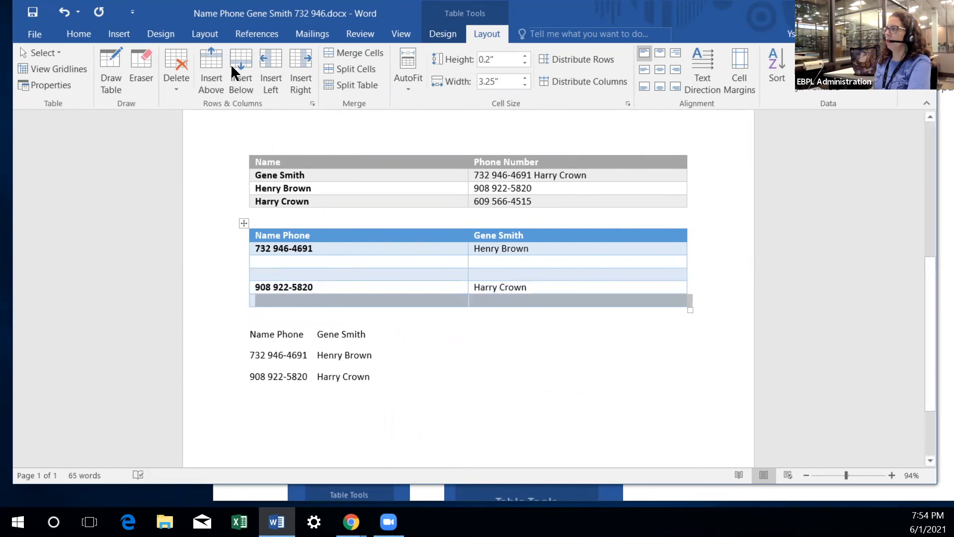
click(240, 68)
click(240, 65)
click(239, 65)
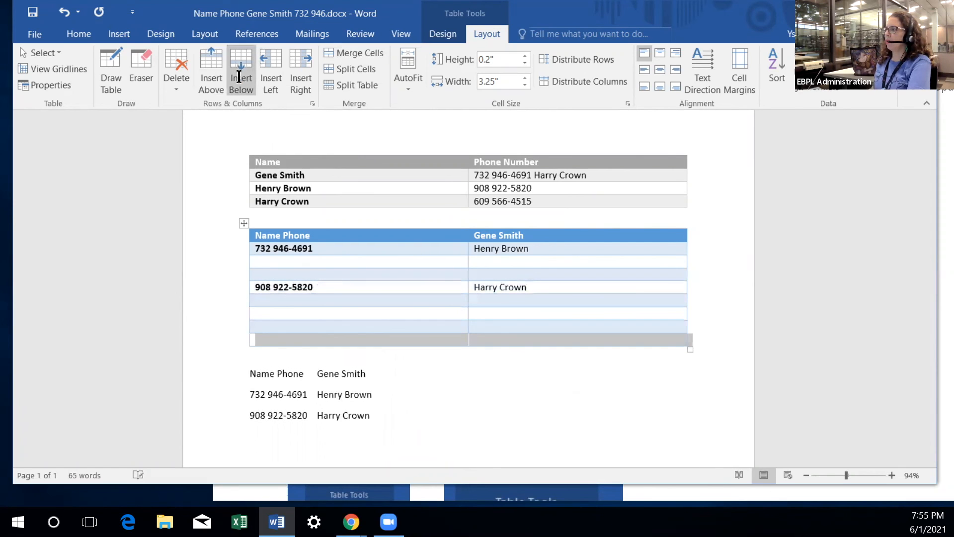
Insert a blank column to the right of the lower table's second column and another to the left of the new one
click(347, 236)
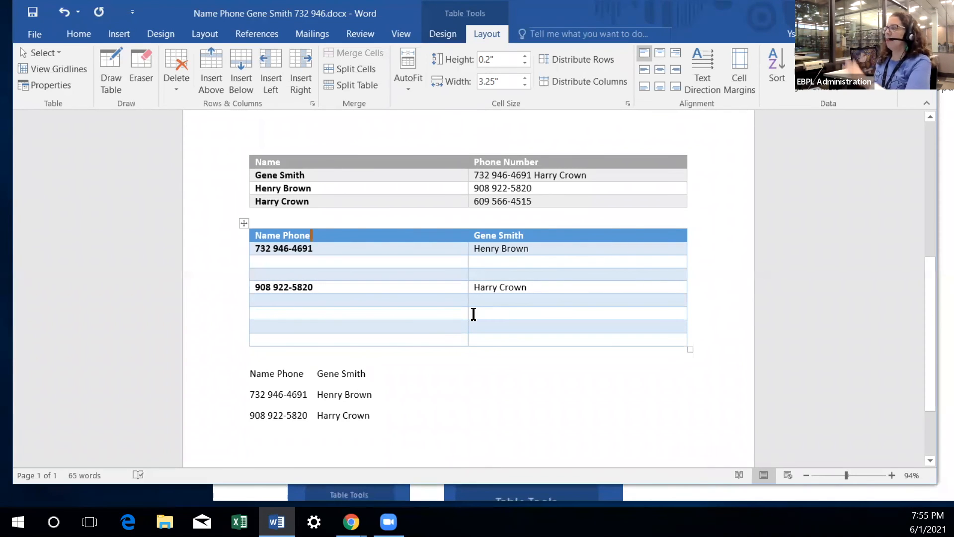
click(573, 237)
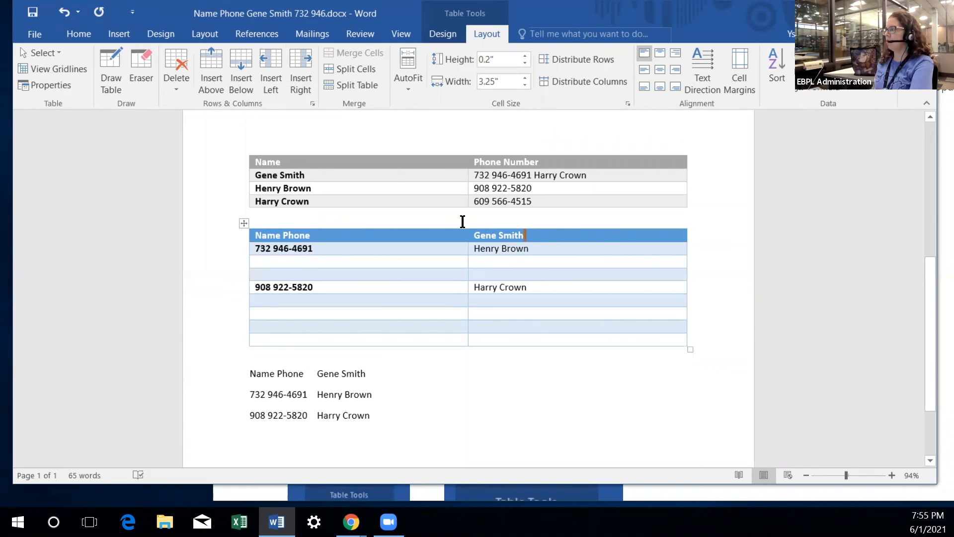
click(301, 68)
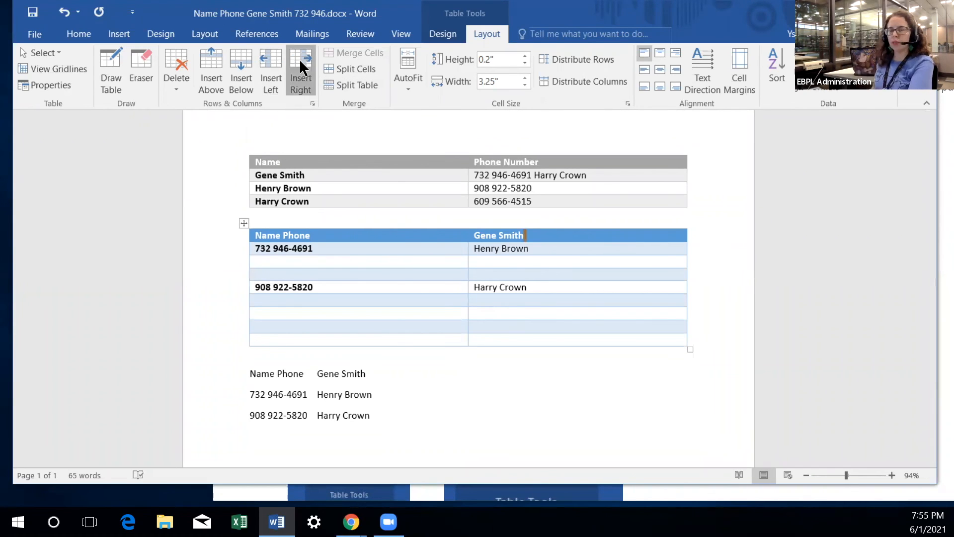
click(271, 68)
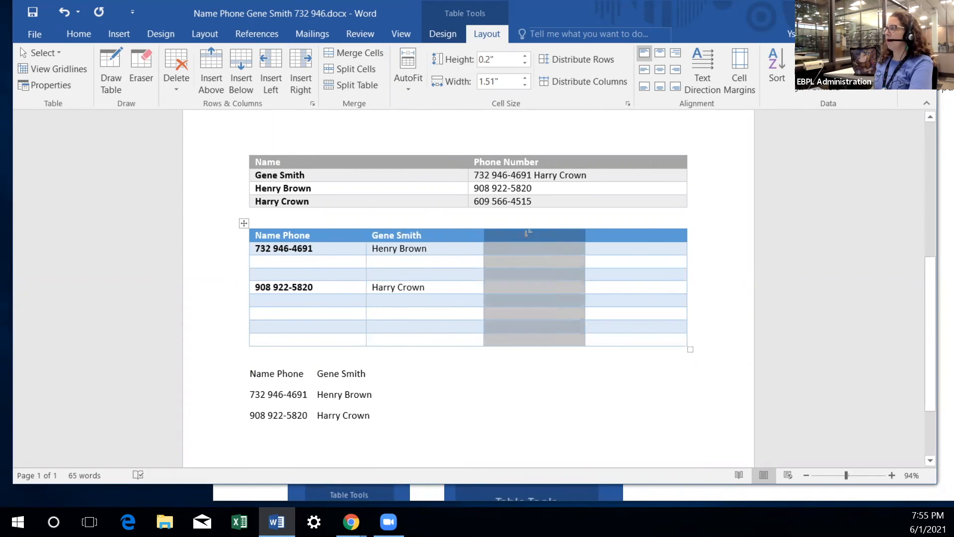
Insert a blank column between the lower table's two text-filled columns and deselect it
click(396, 235)
click(268, 69)
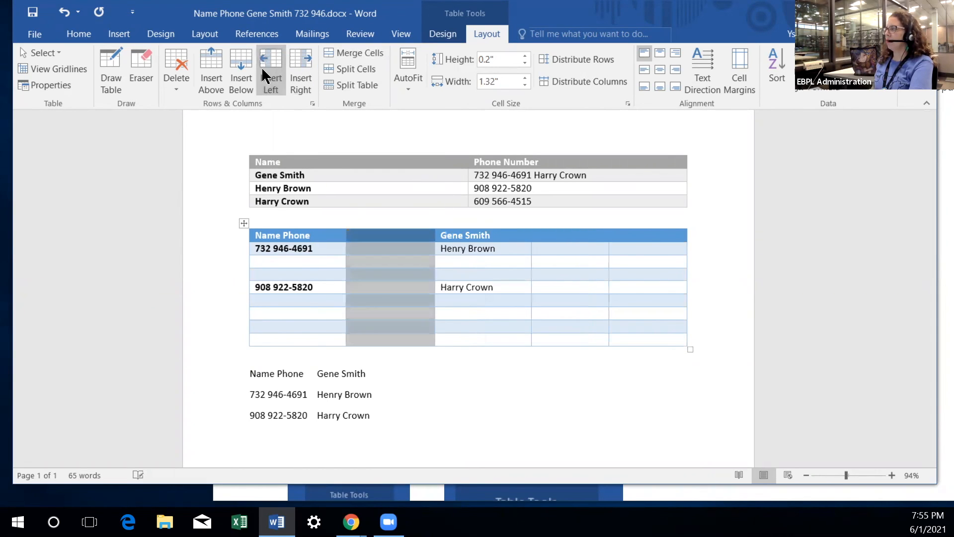
click(392, 237)
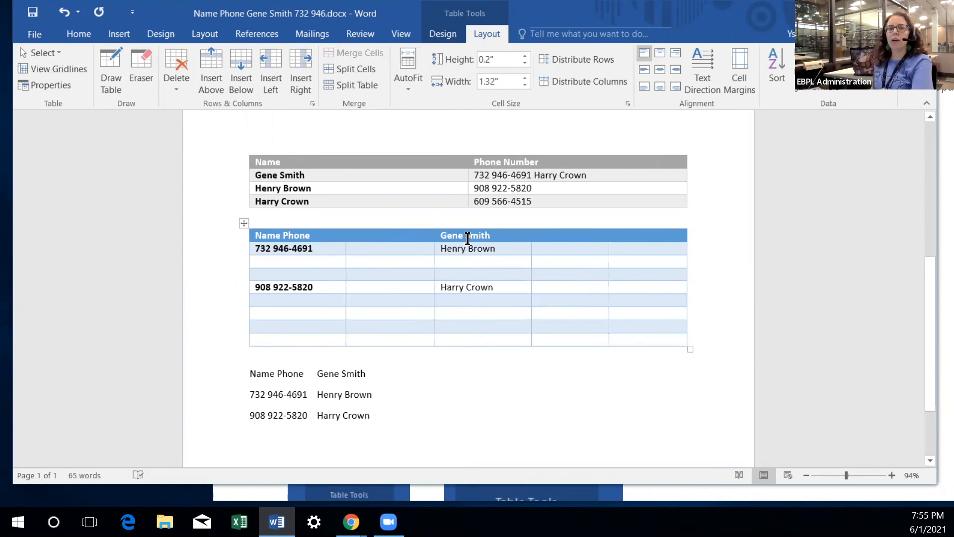
right_click(467, 238)
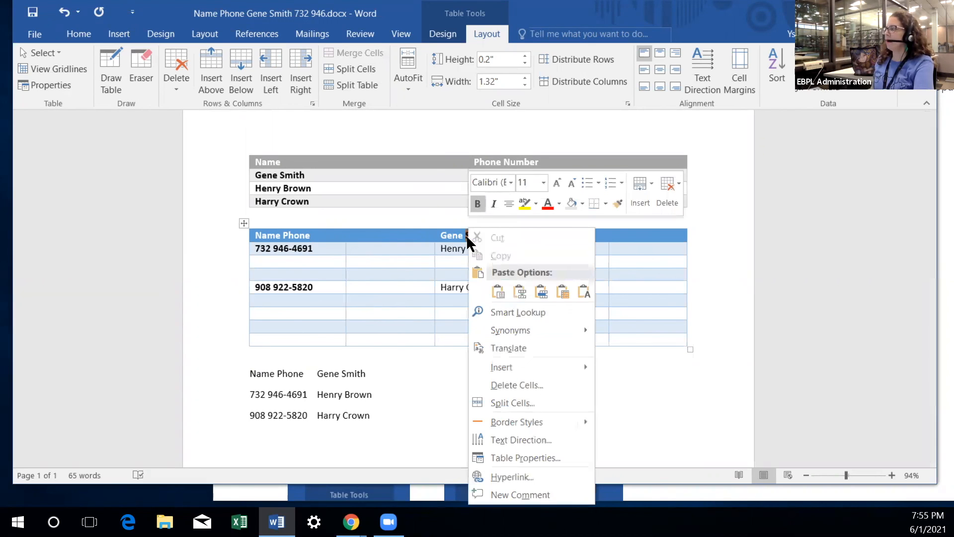
mouse_move(518, 362)
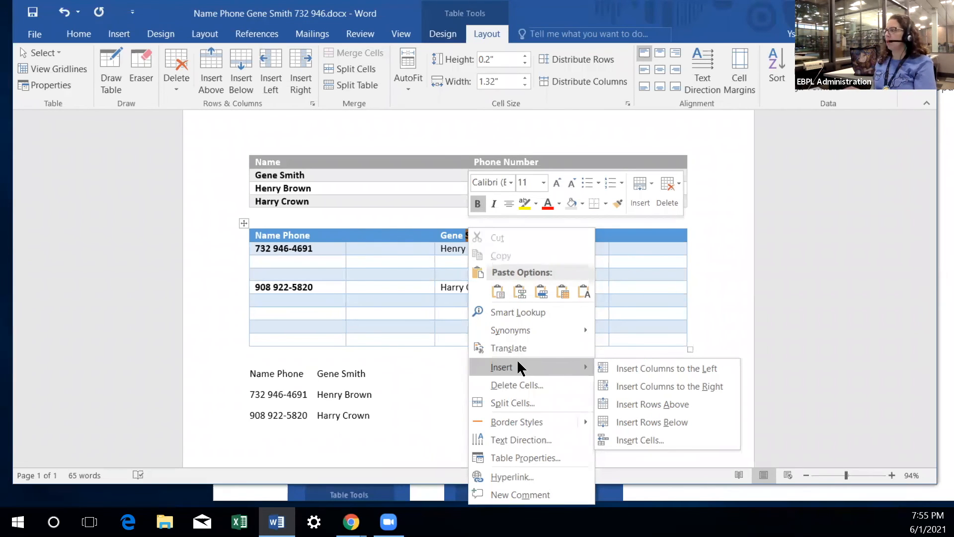
mouse_move(531, 422)
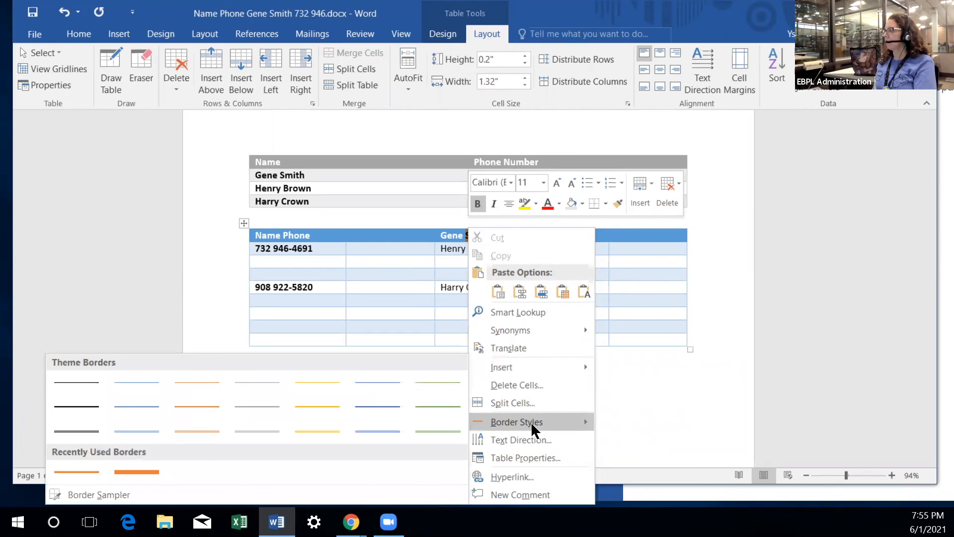
click(659, 393)
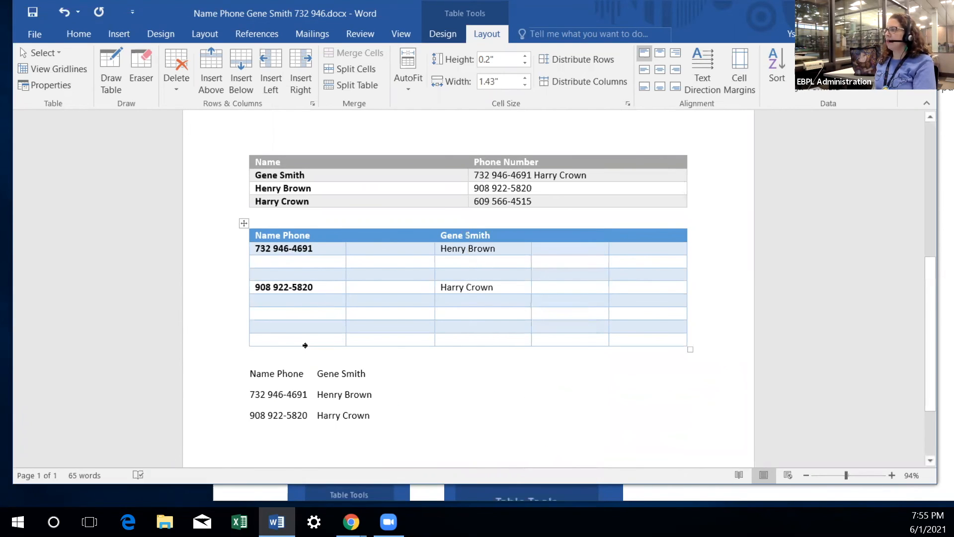
Delete the entire blank last row of the lower table
drag(309, 336, 630, 343)
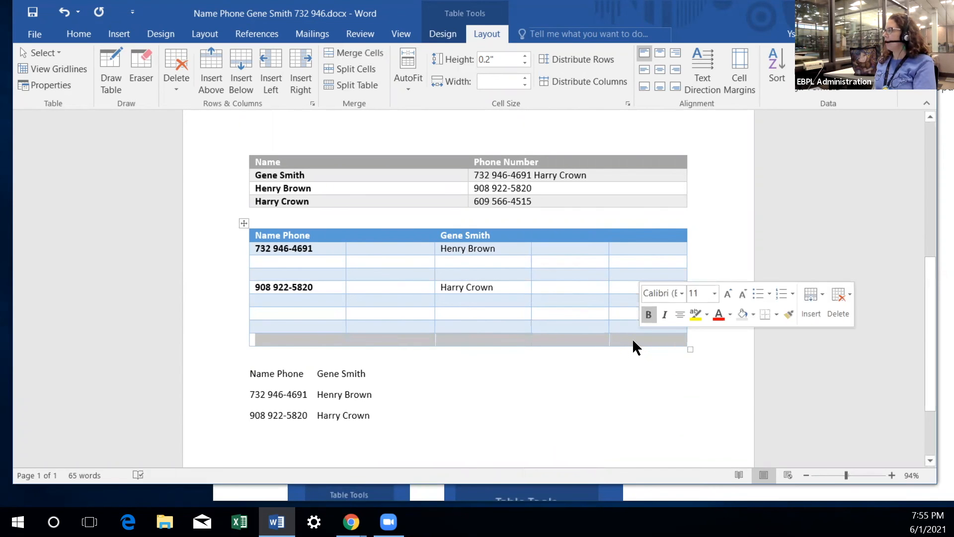
right_click(632, 341)
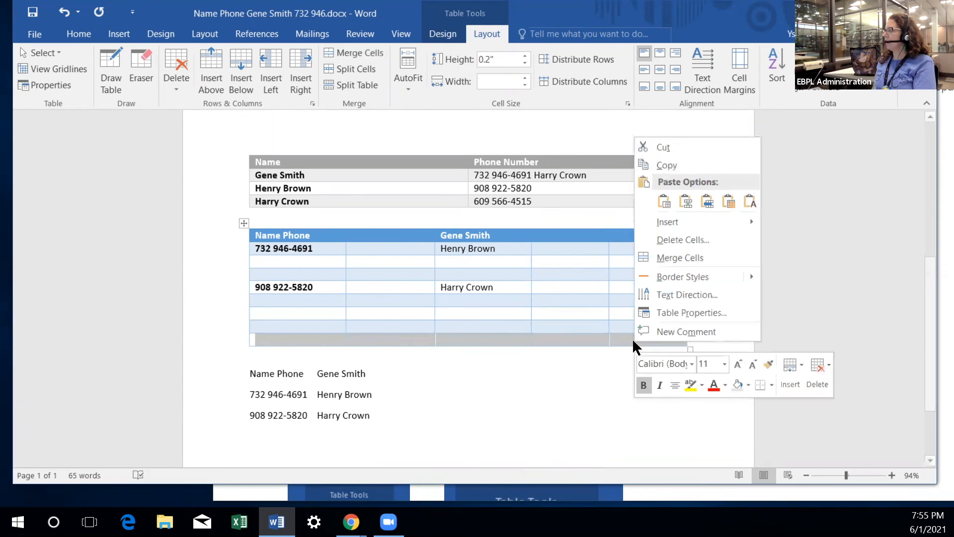
click(677, 241)
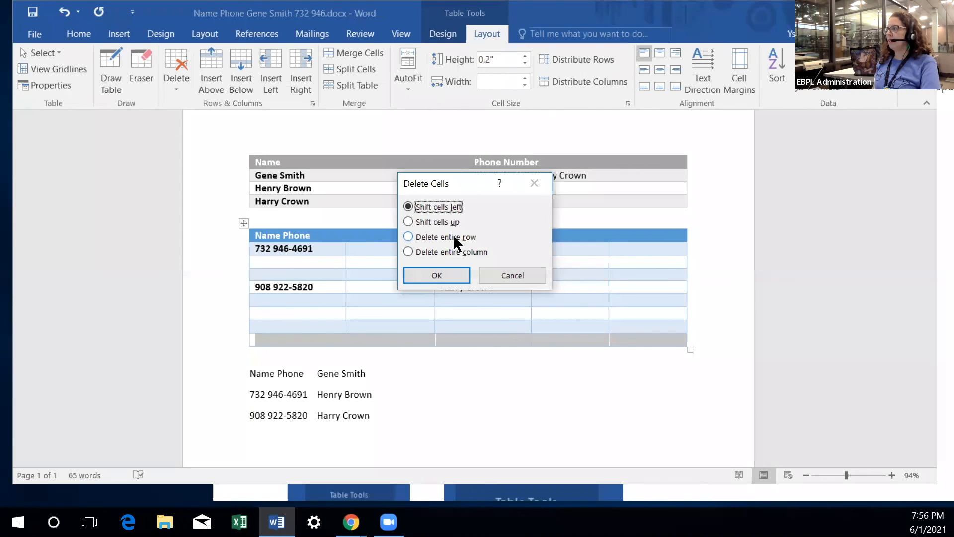
click(454, 238)
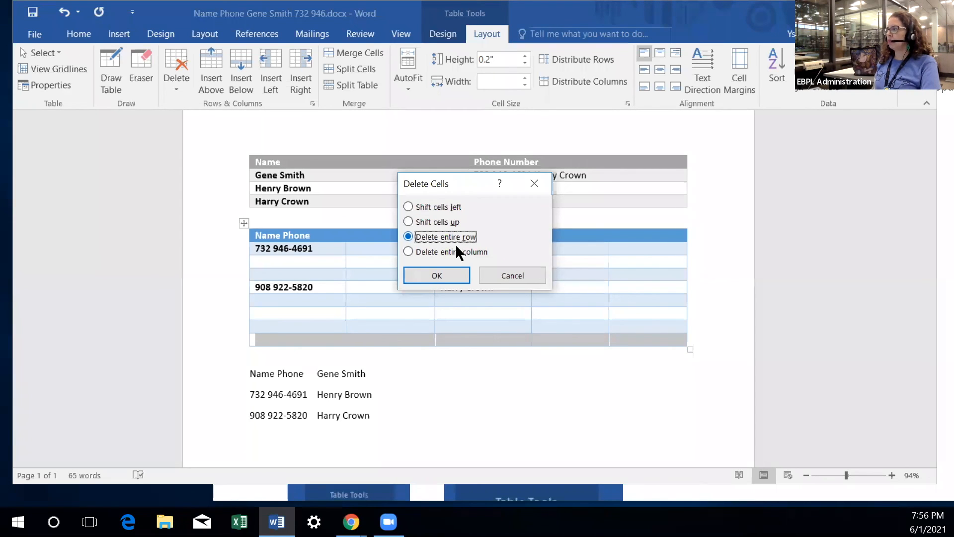
click(446, 274)
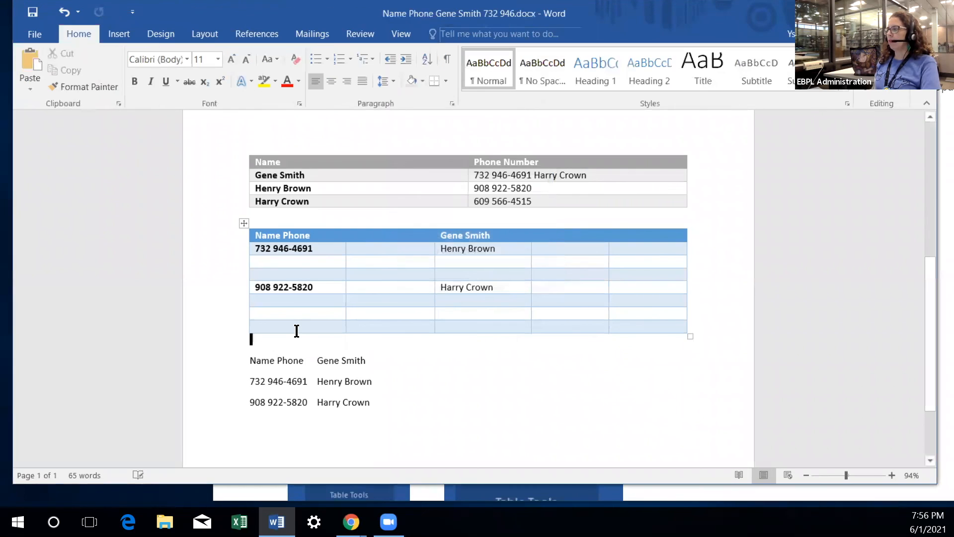
Delete the entire blank column between the lower table's two text-filled columns
mouse_move(377, 245)
mouse_down()
mouse_move(386, 272)
mouse_move(385, 232)
mouse_up()
click(385, 232)
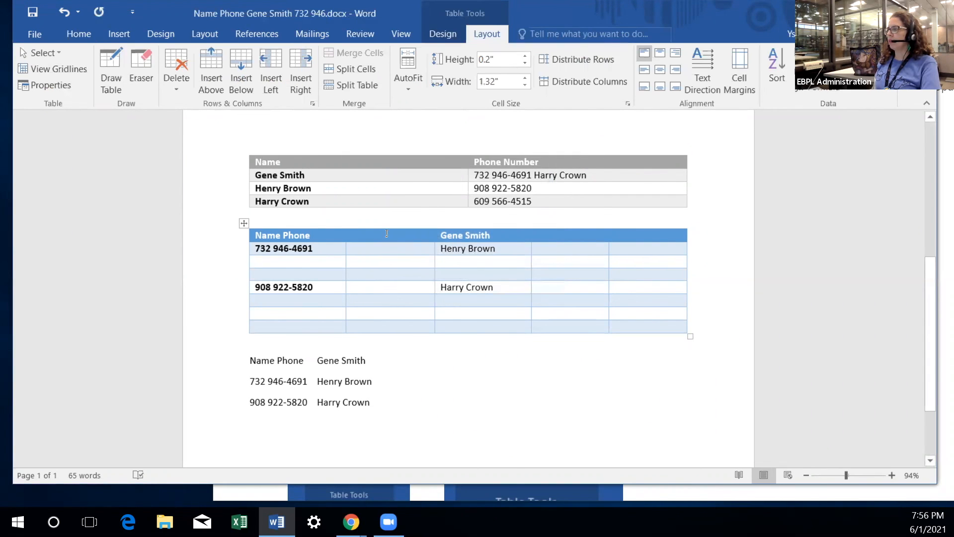
right_click(386, 233)
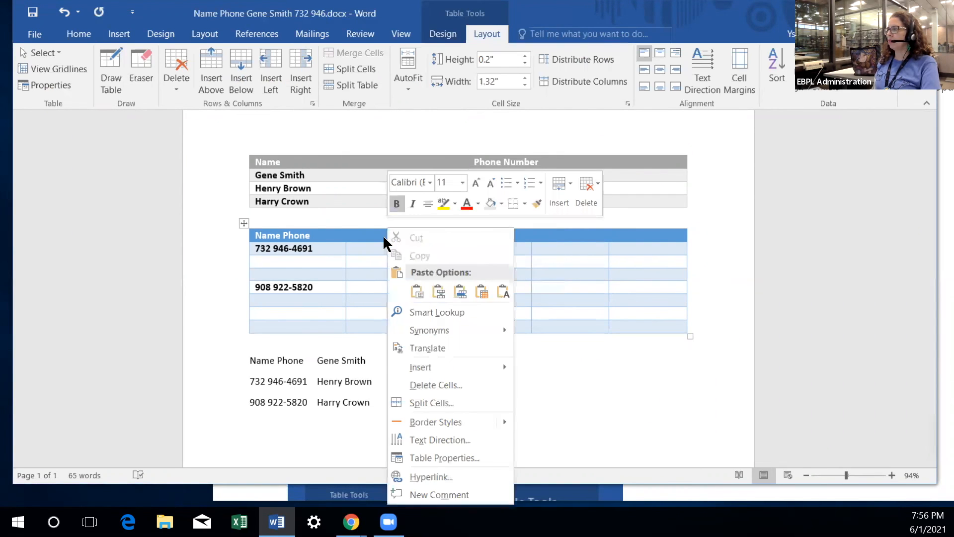
click(432, 386)
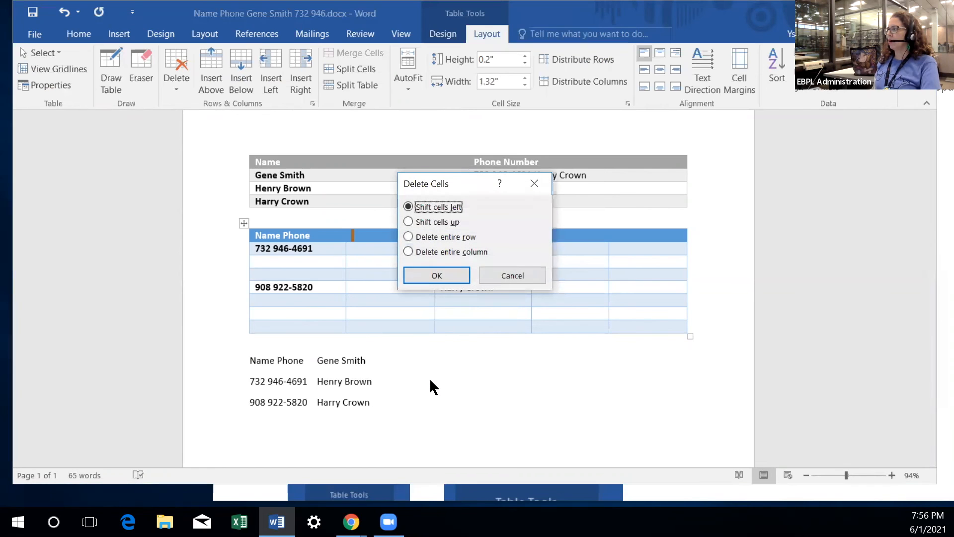
click(449, 252)
click(437, 274)
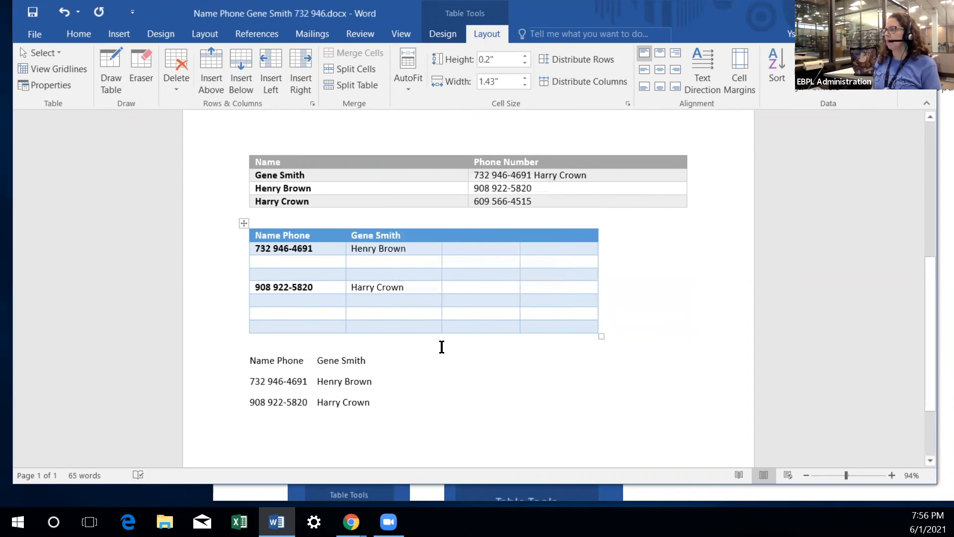
Switch to the Word Online #4 notes in Chrome, review the sections on inserting rows and columns and deleting tables, and return to the Word document
scroll(440, 344, down, 3)
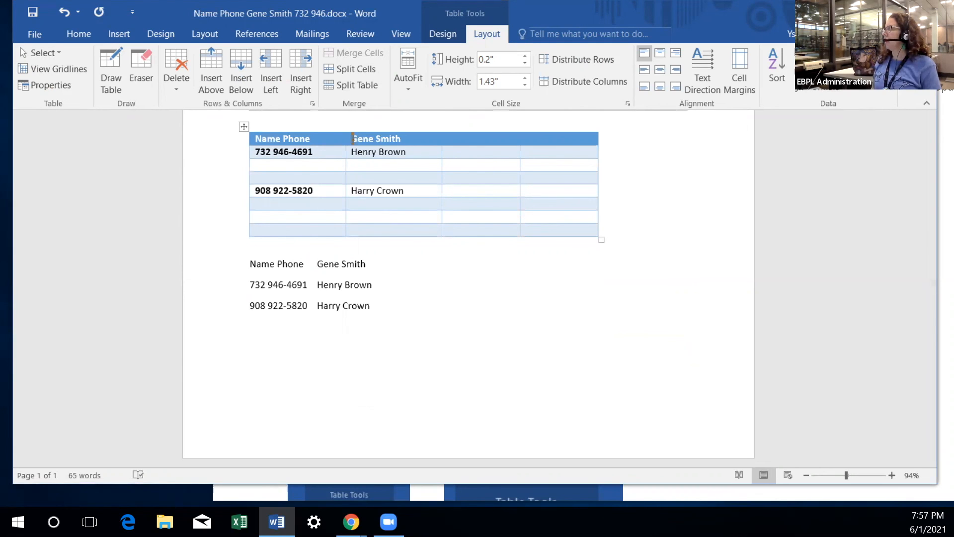
key(alt+Tab)
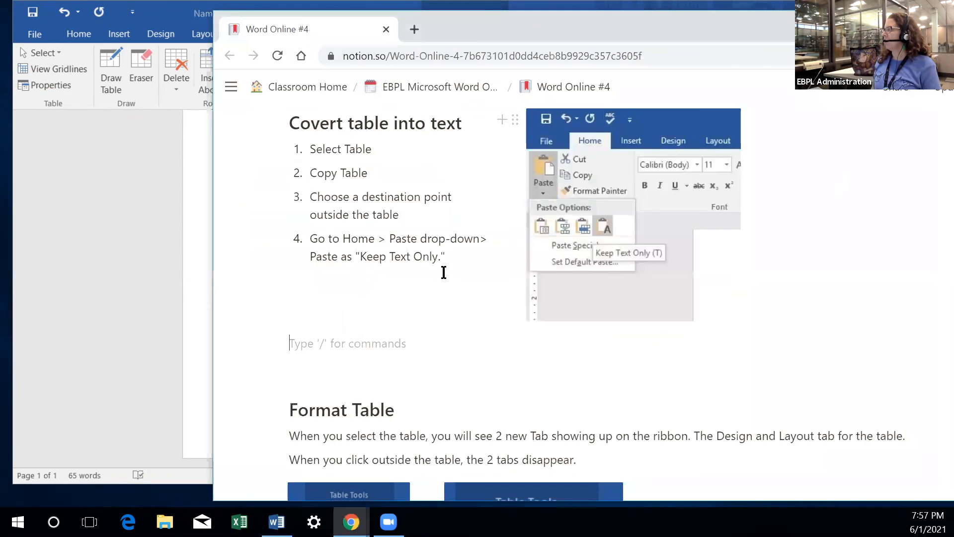
scroll(444, 272, down, 15)
scroll(447, 270, down, 9)
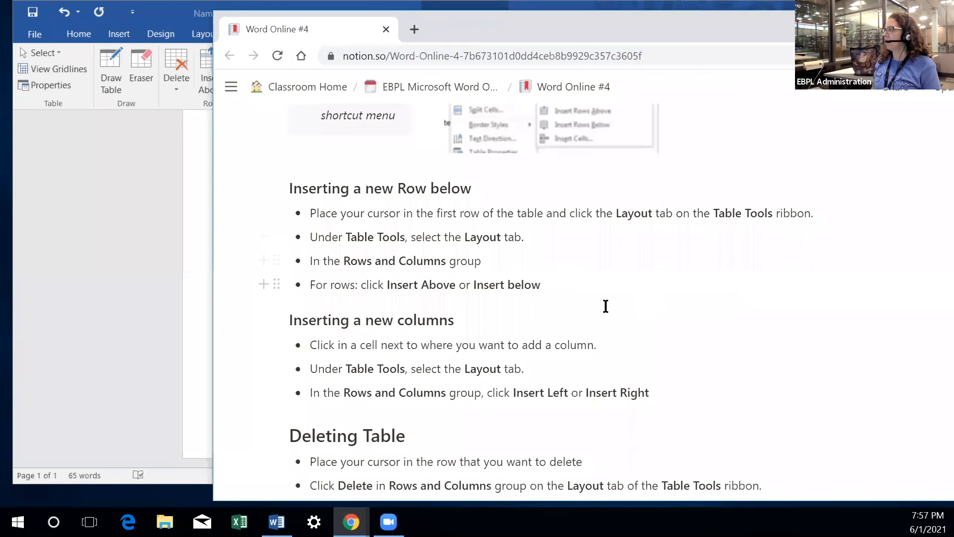
click(87, 311)
scroll(261, 257, up, 2)
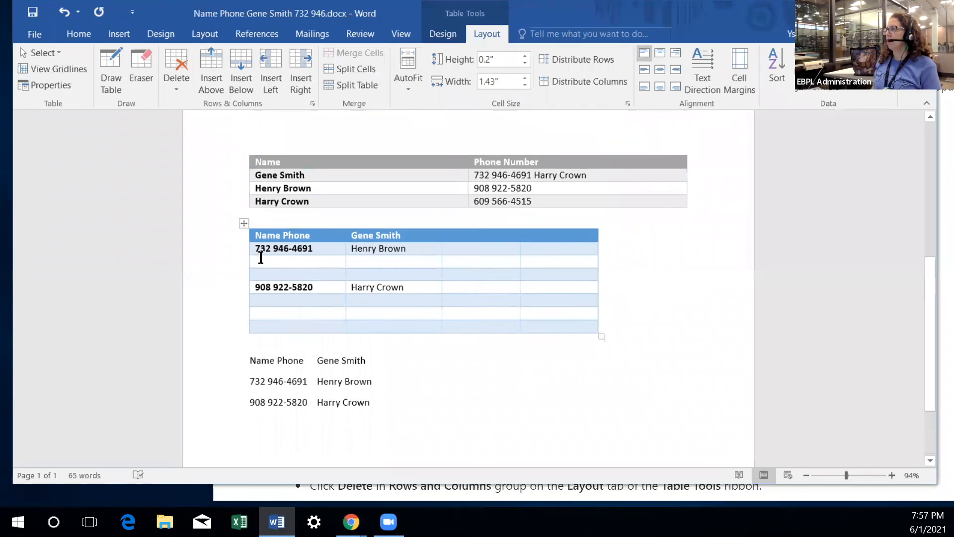
Apply a plain, unshaded table style to the whole lower table and set it to No Border
click(244, 222)
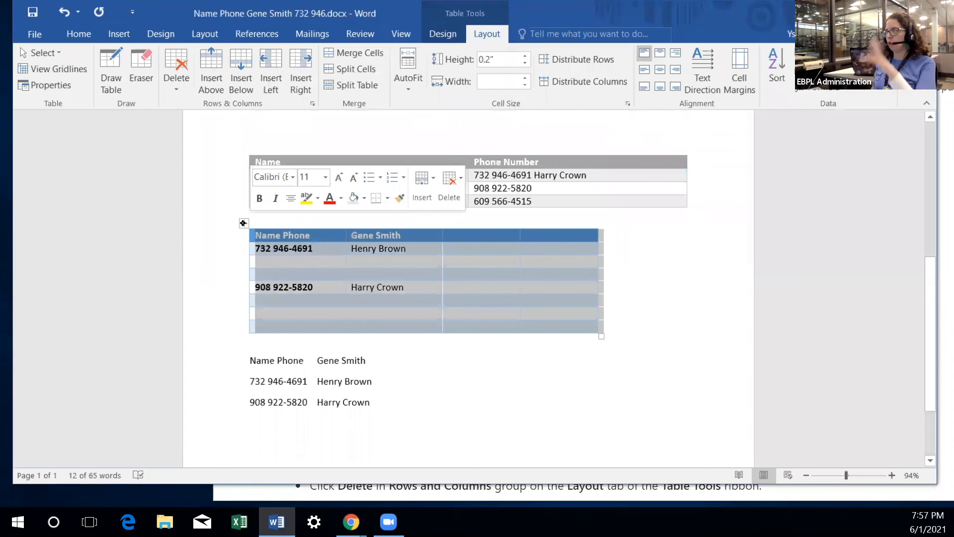
click(447, 40)
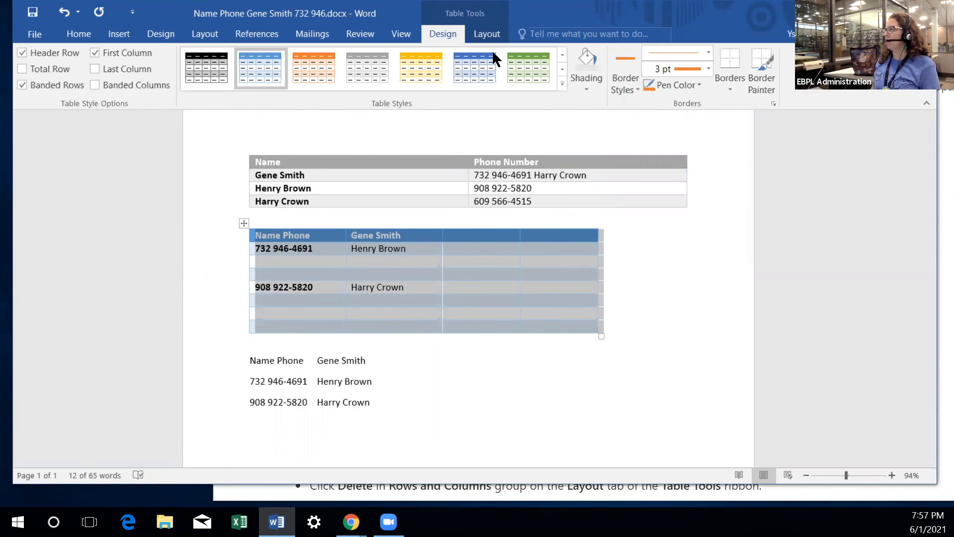
click(562, 81)
click(266, 95)
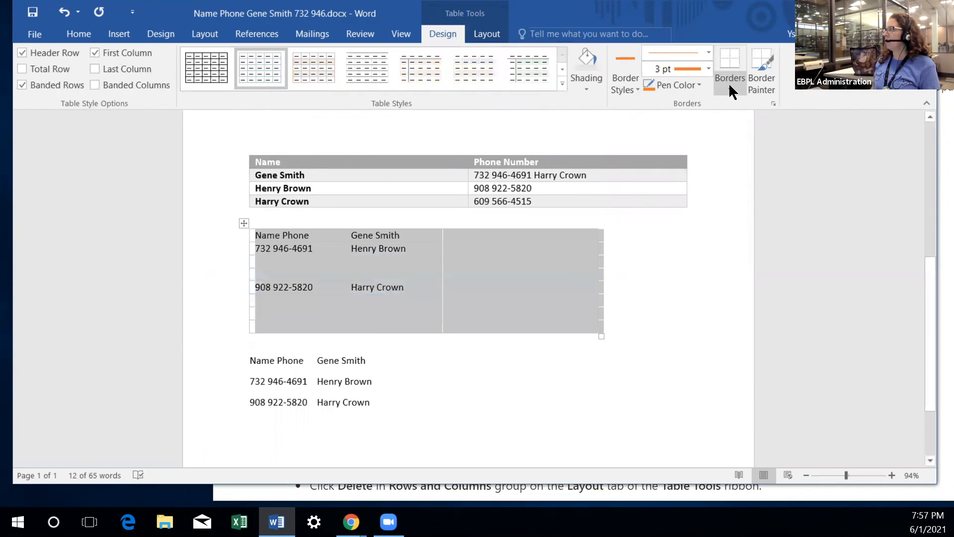
click(730, 89)
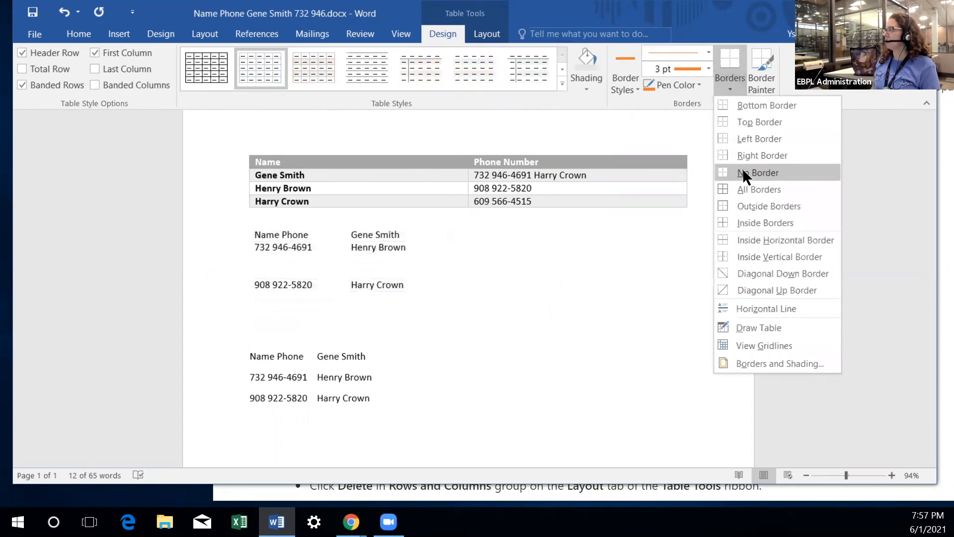
click(743, 172)
click(510, 373)
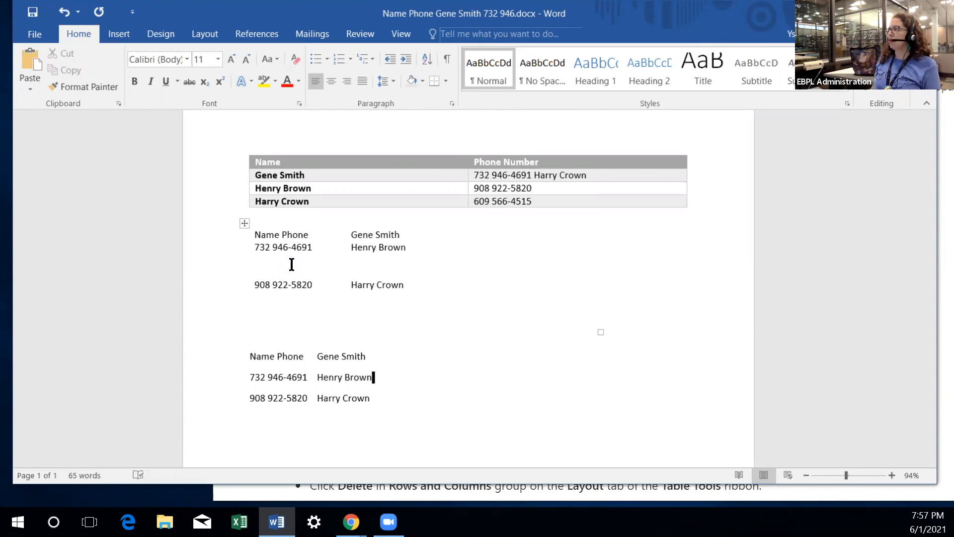
Turn on View Gridlines for the borderless lower table and place the cursor in its last row's second cell
click(291, 264)
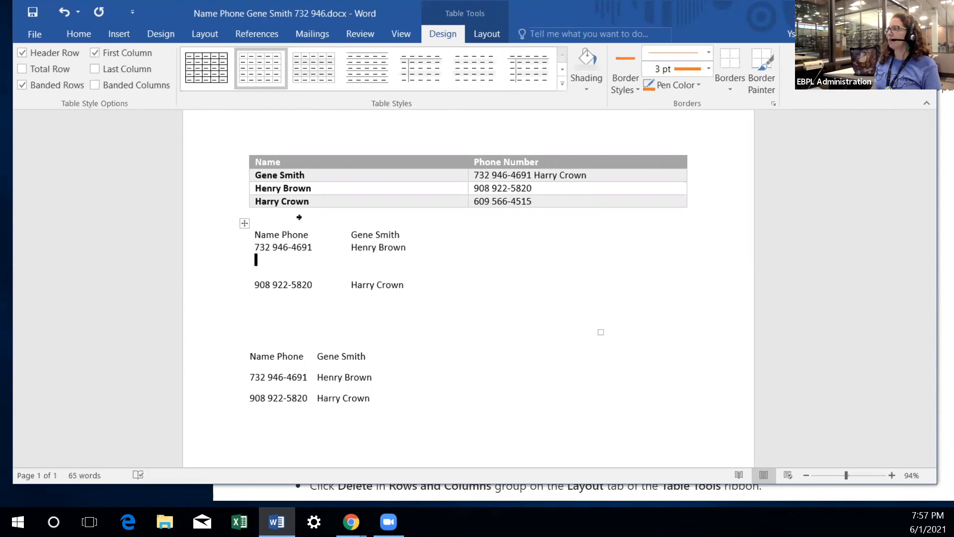
click(479, 36)
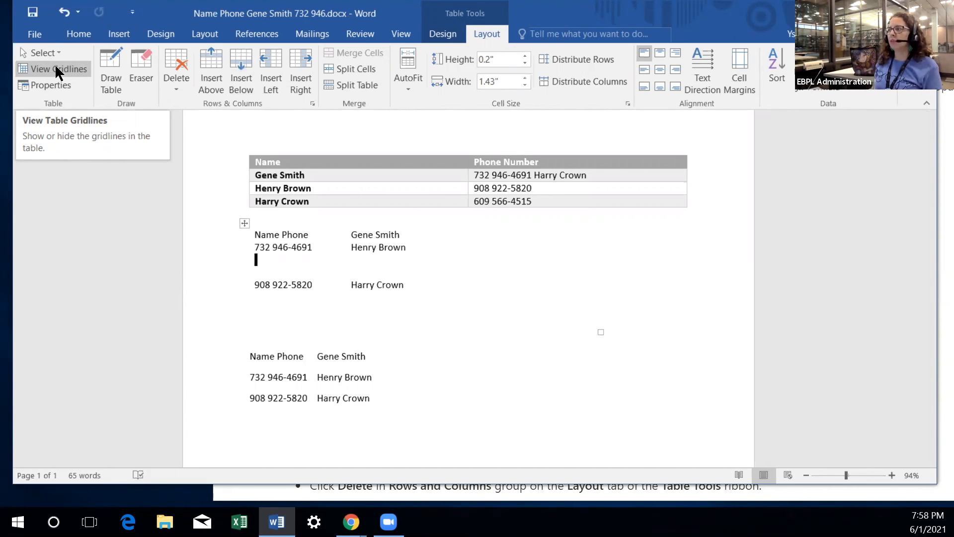
click(56, 68)
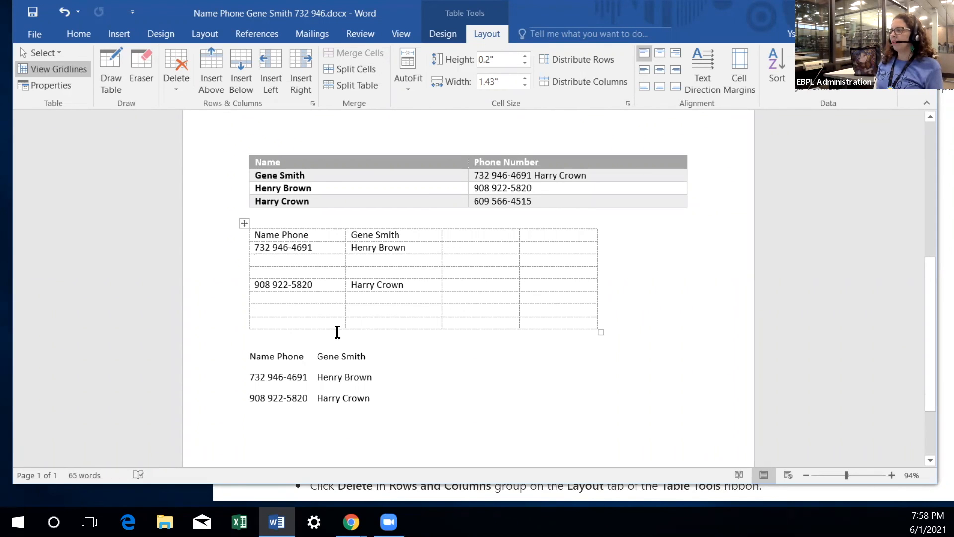
click(390, 321)
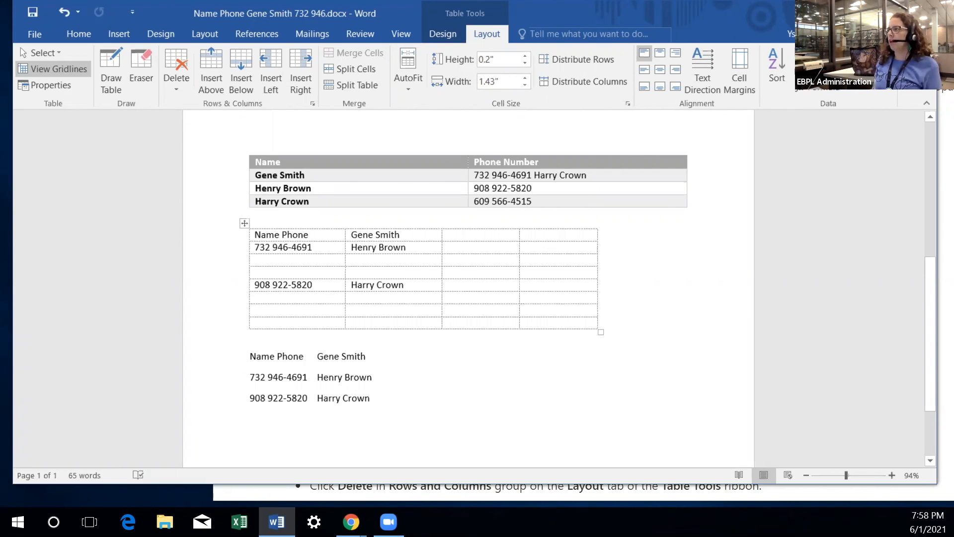
Examine the borderless table in the print preview, zoomed in to 103%, and return to the document
click(36, 35)
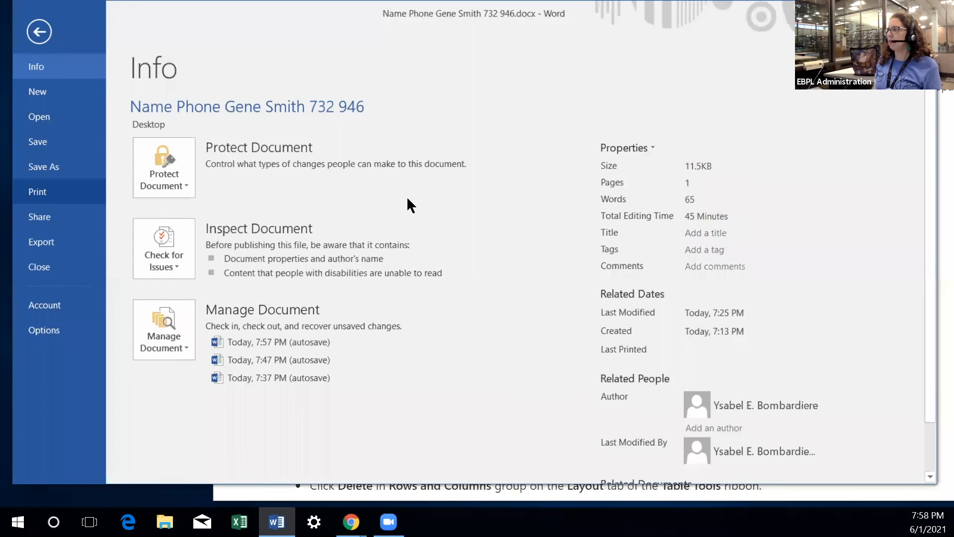
click(37, 191)
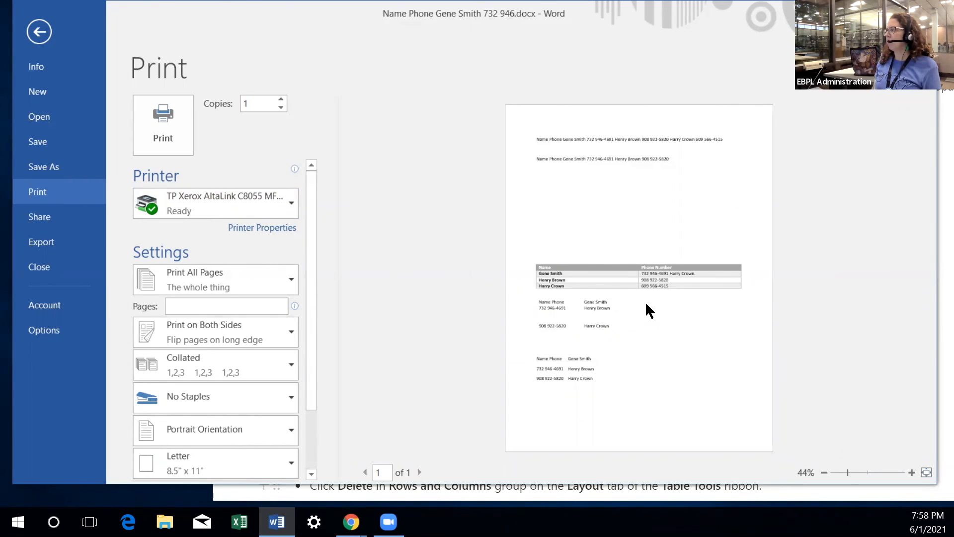
click(868, 472)
scroll(668, 323, down, 8)
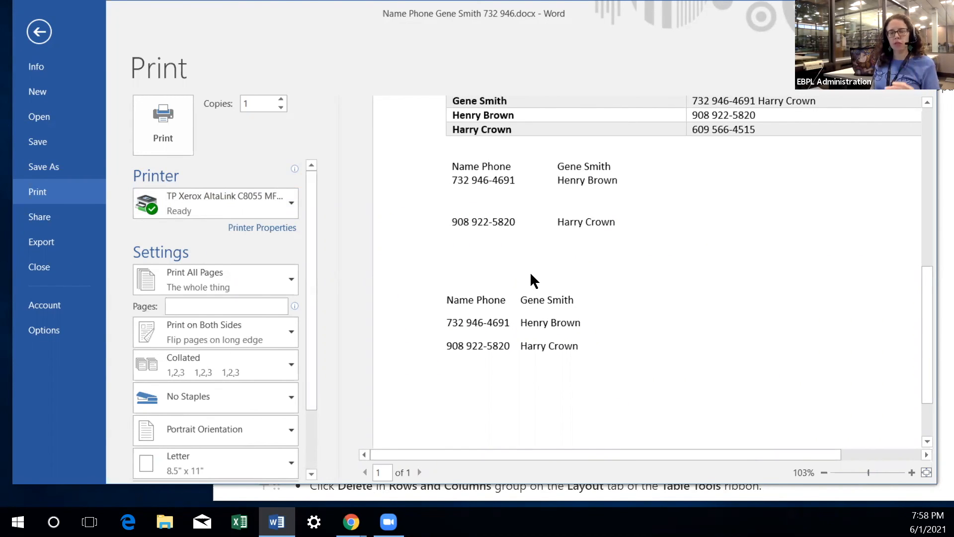
click(39, 32)
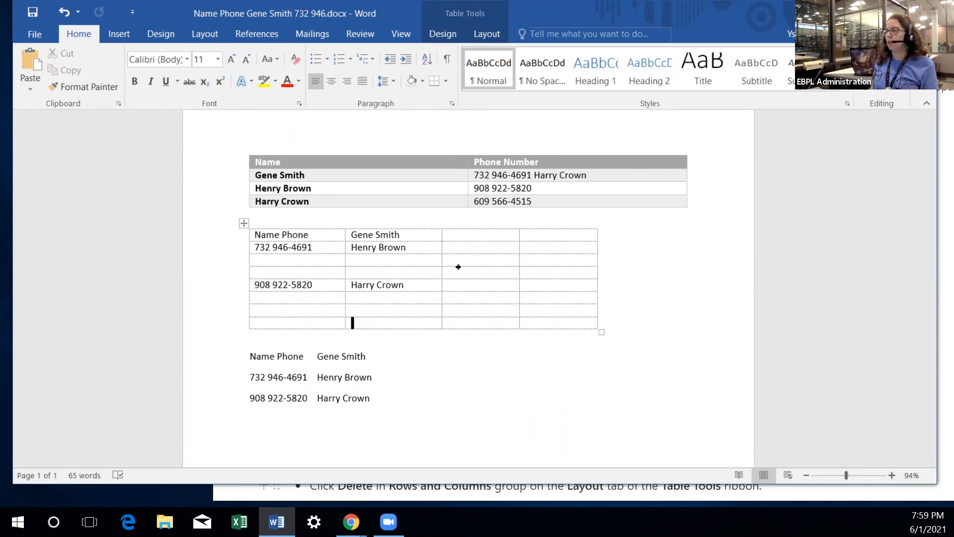
Select all cells of the lower table and apply All Borders with the current orange 3 pt line
scroll(458, 267, down, 2)
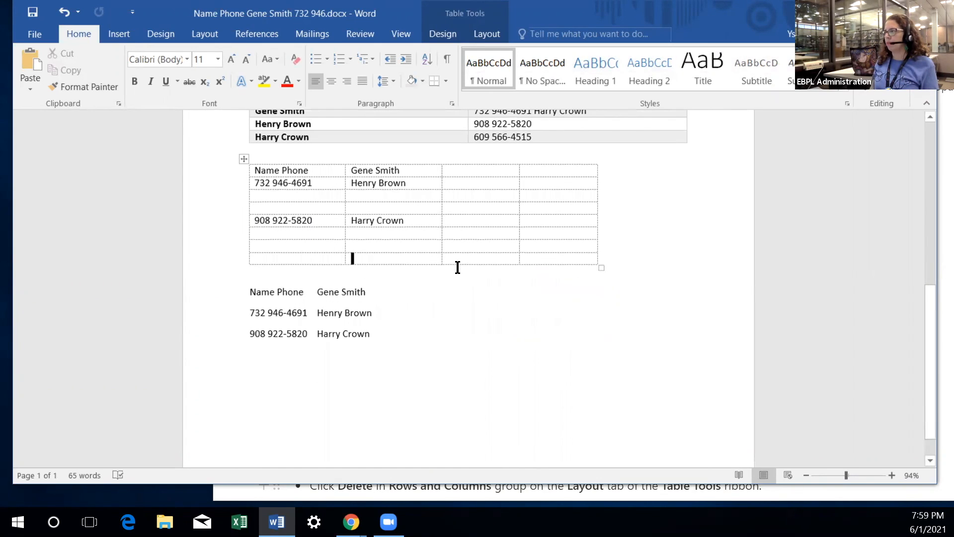
scroll(457, 267, up, 2)
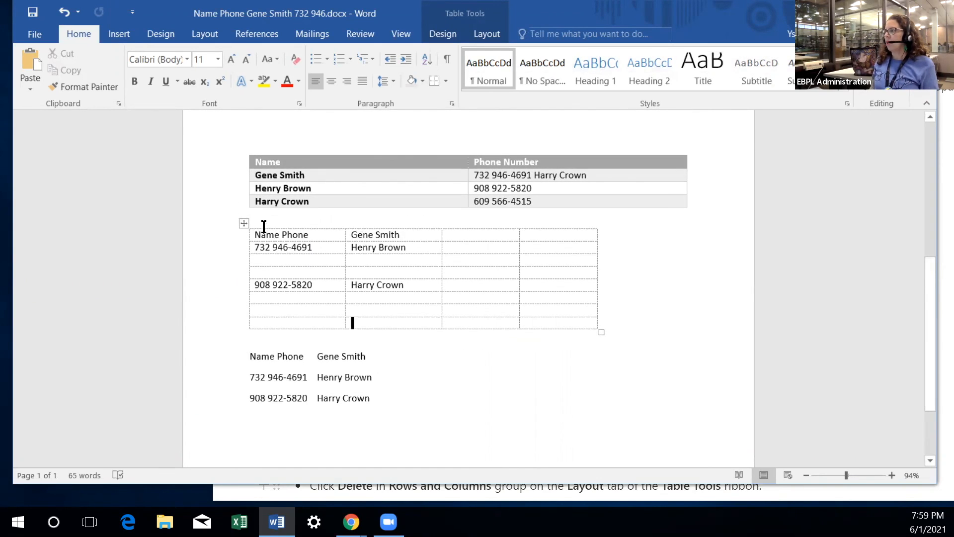
drag(252, 231, 536, 321)
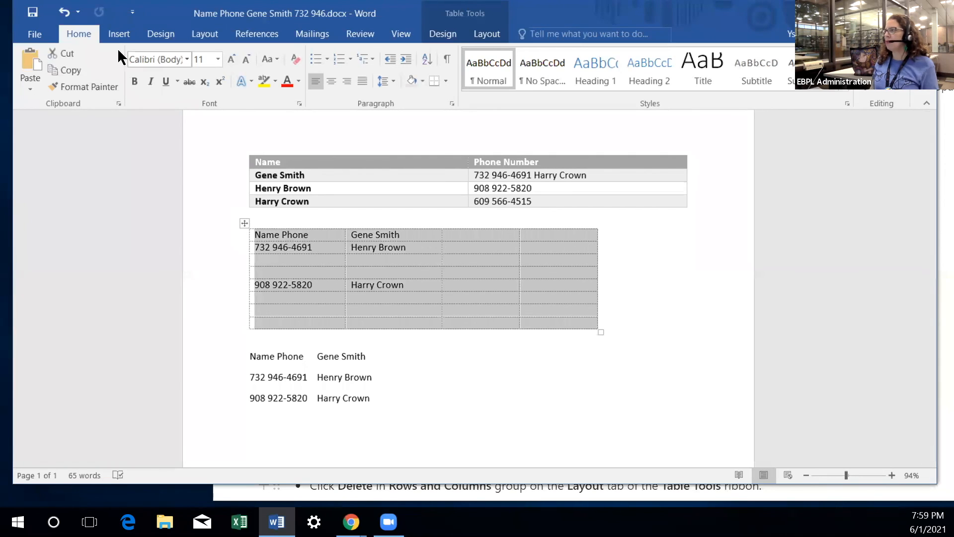
click(447, 81)
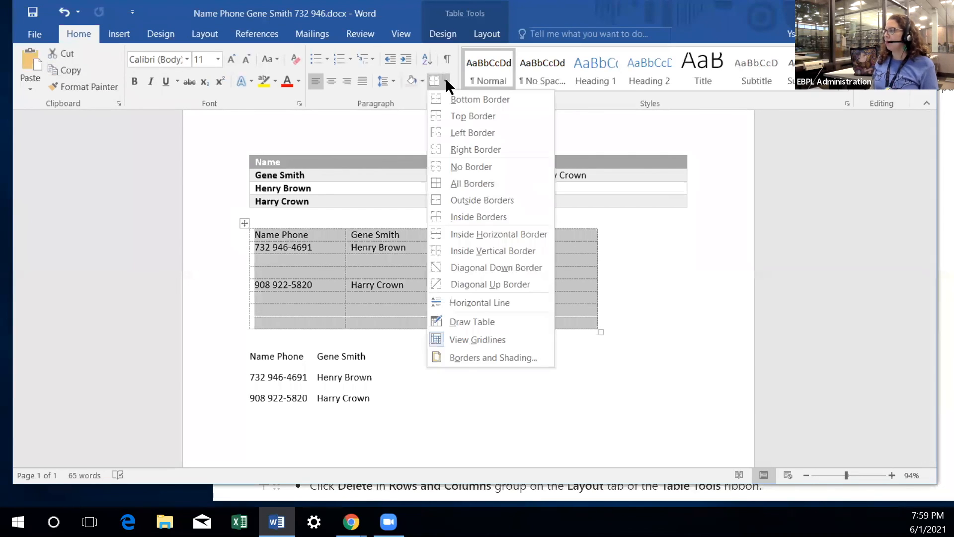
click(458, 183)
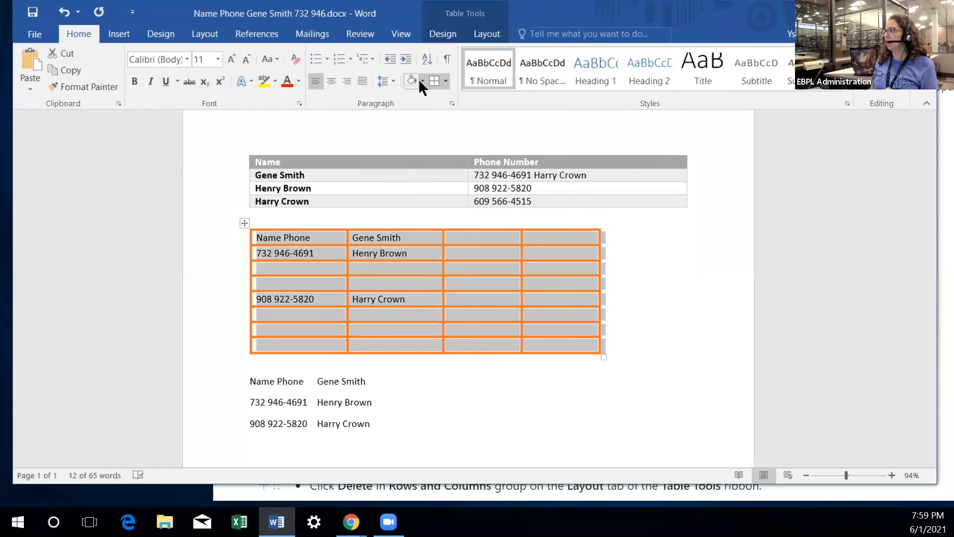
Shade all cells of the lower table light gray
click(423, 82)
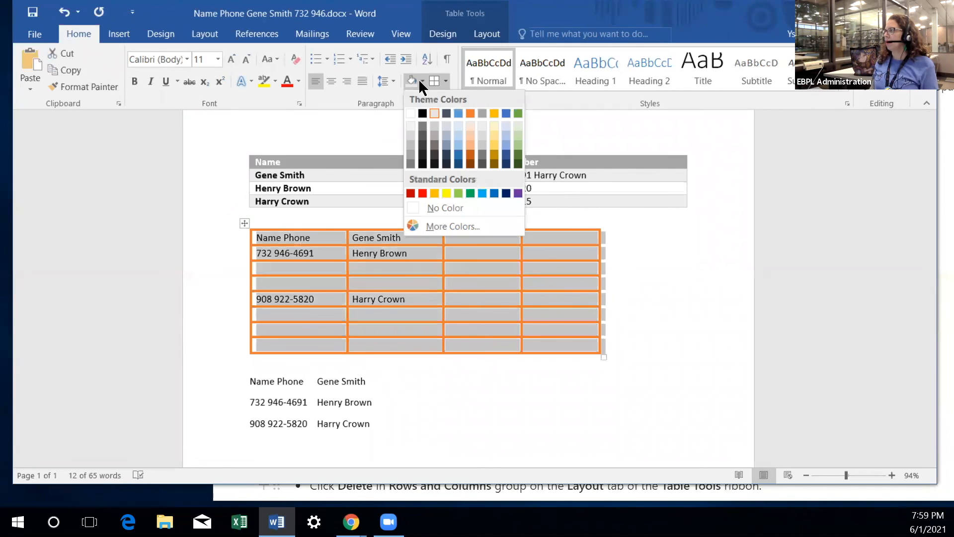
click(482, 131)
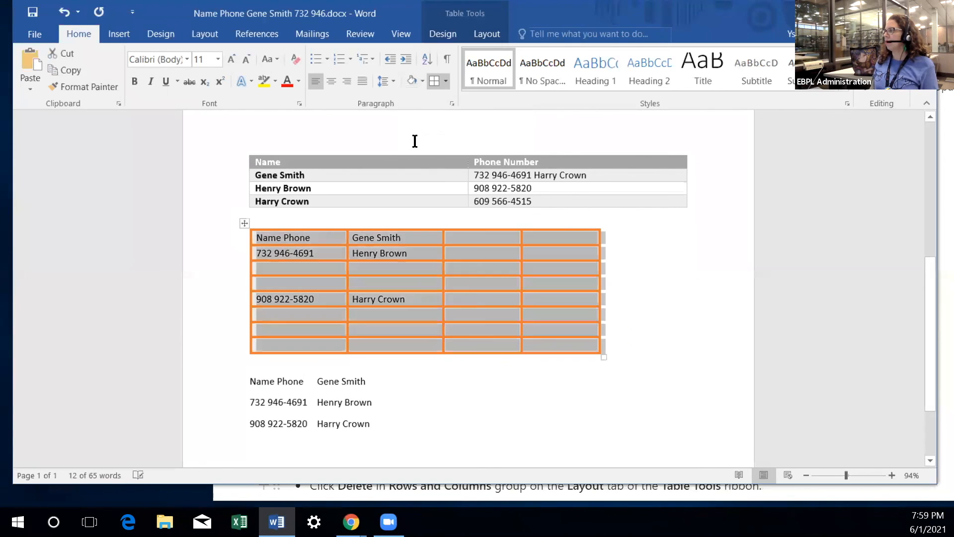
click(445, 80)
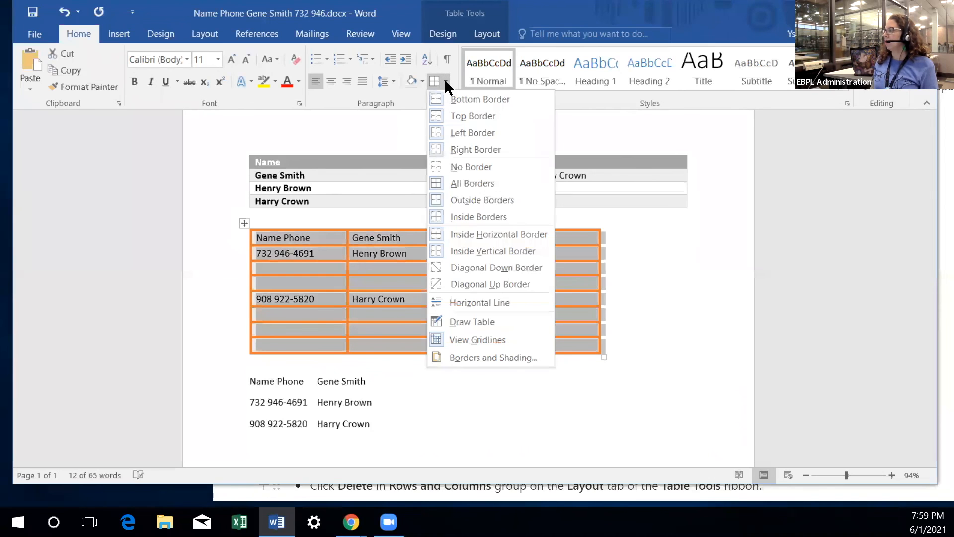
click(472, 355)
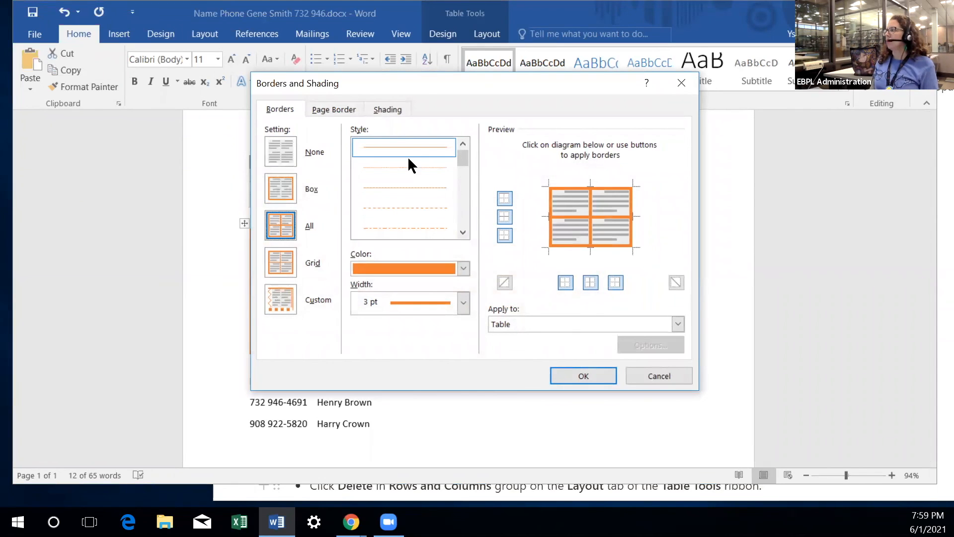
click(463, 303)
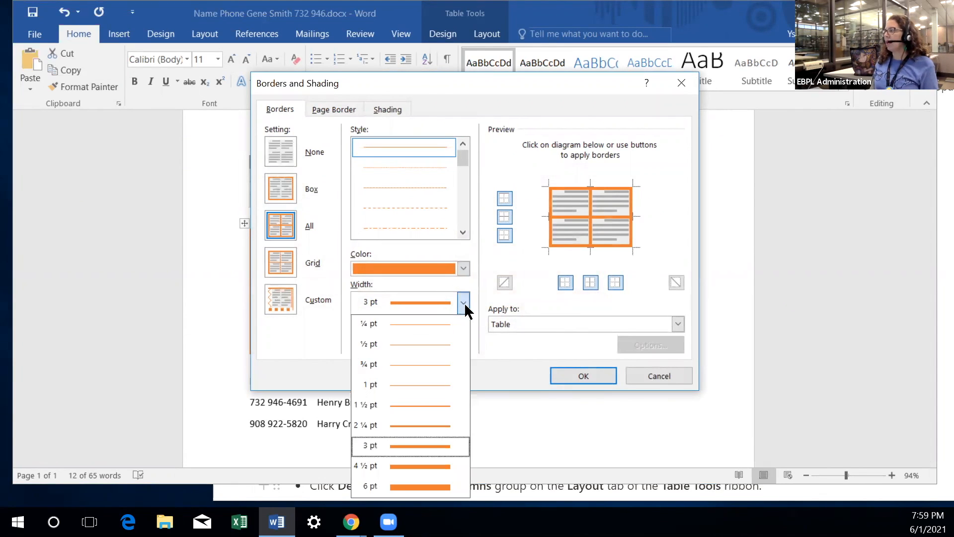
click(395, 343)
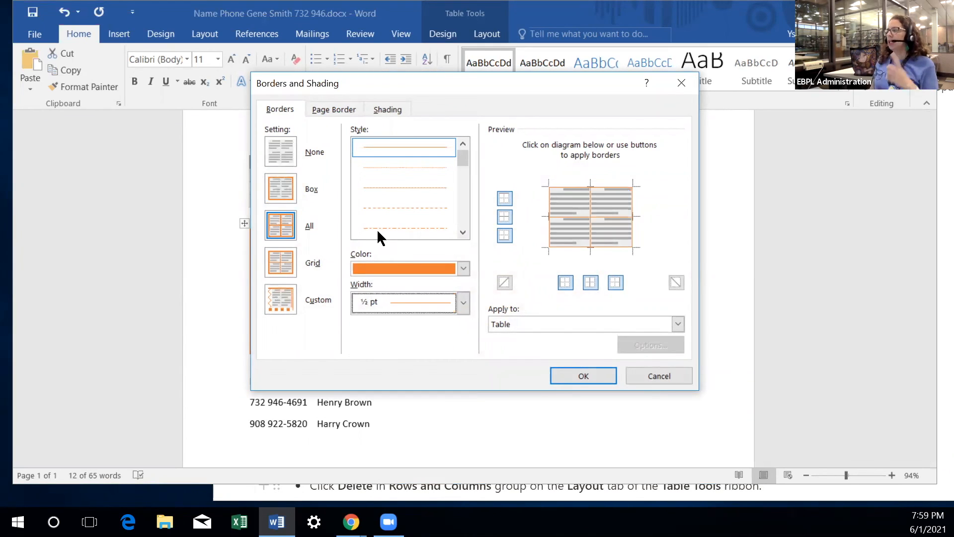
click(658, 376)
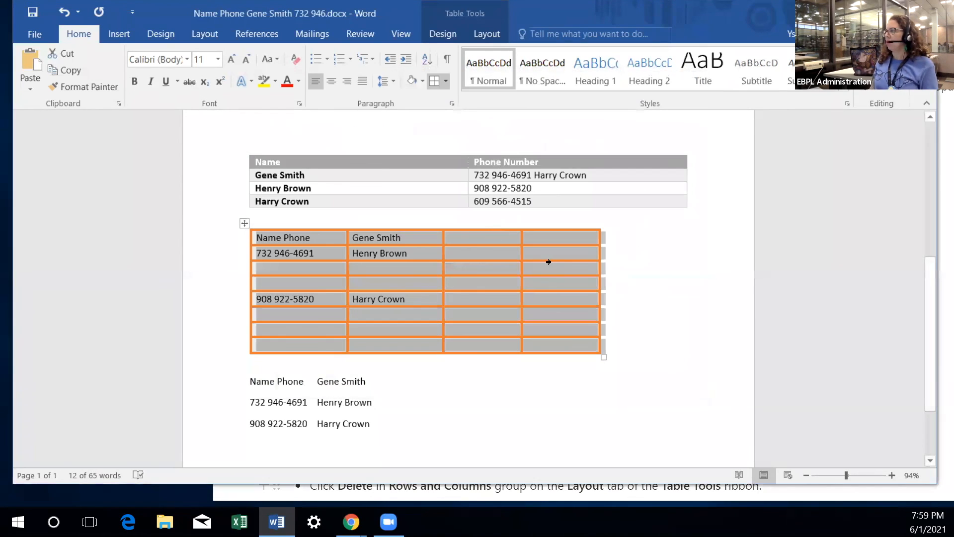
click(660, 282)
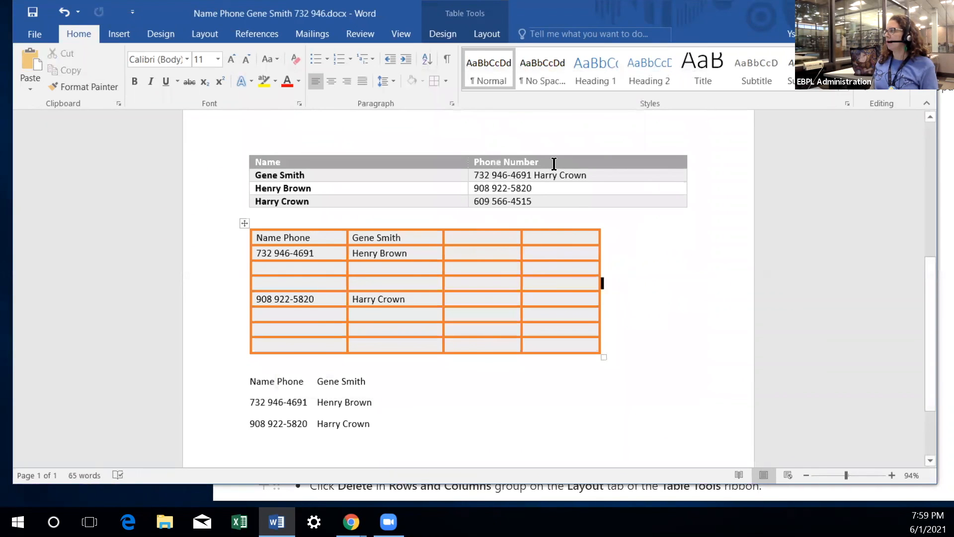
In the upper table's border settings, put a gray dashed 1 ½ pt line on the inner, left and right borders
right_click(552, 162)
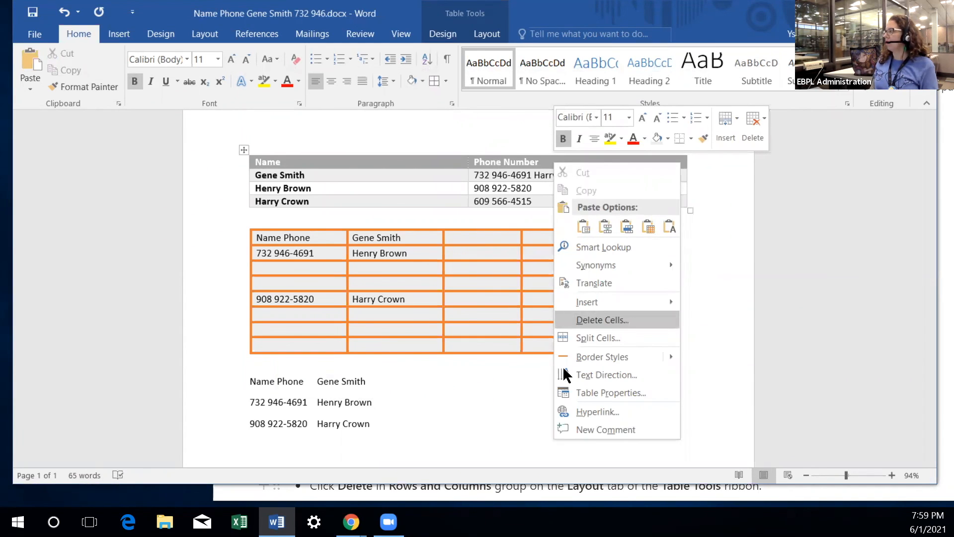
click(347, 155)
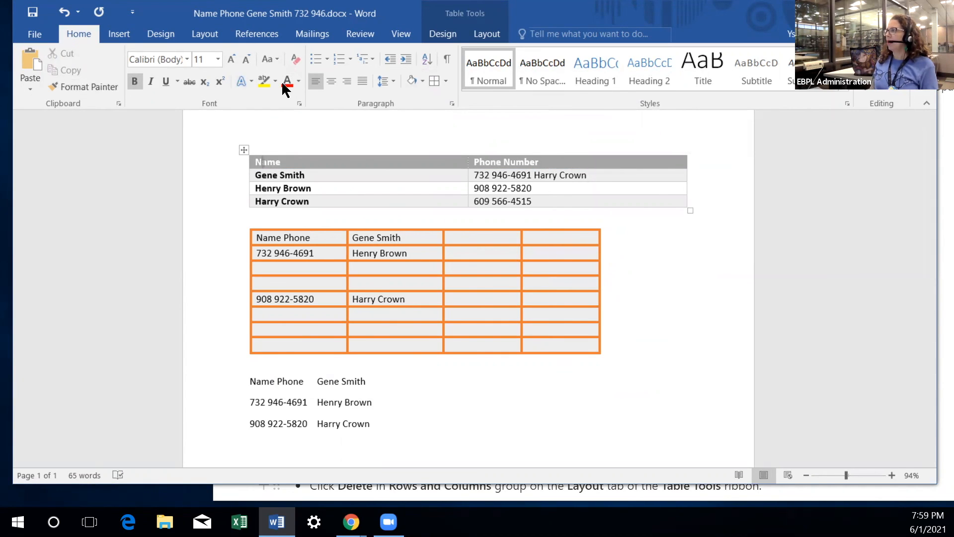
click(445, 80)
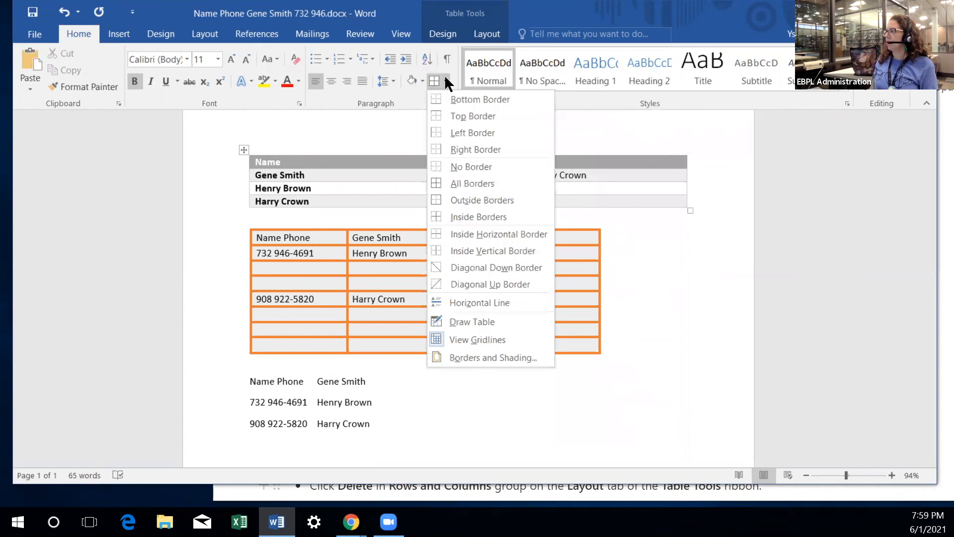
click(470, 351)
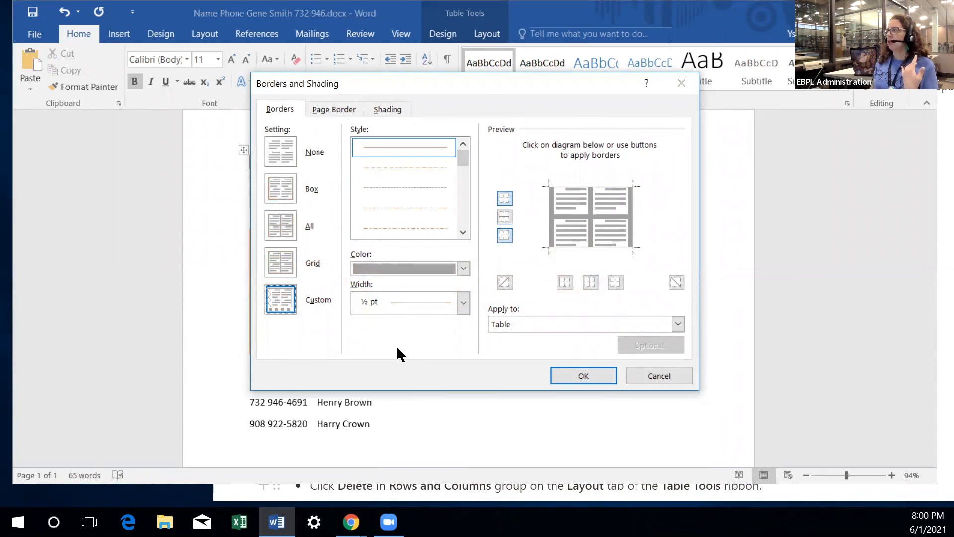
click(407, 187)
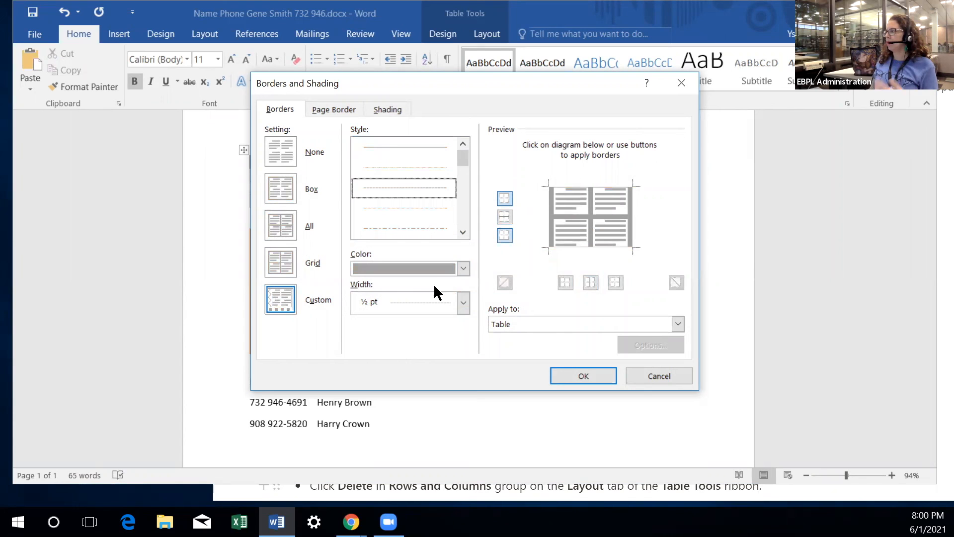
click(463, 302)
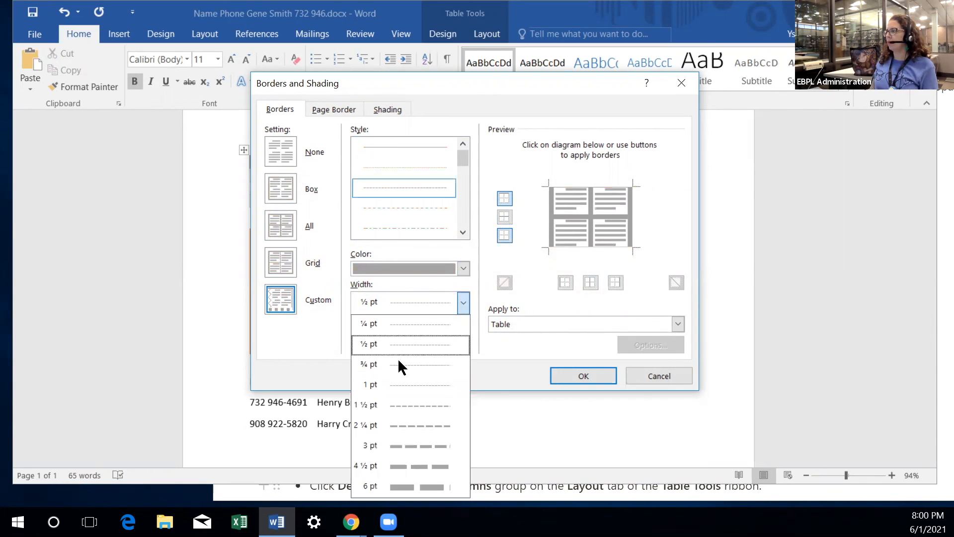
click(417, 401)
click(591, 214)
click(550, 221)
click(576, 217)
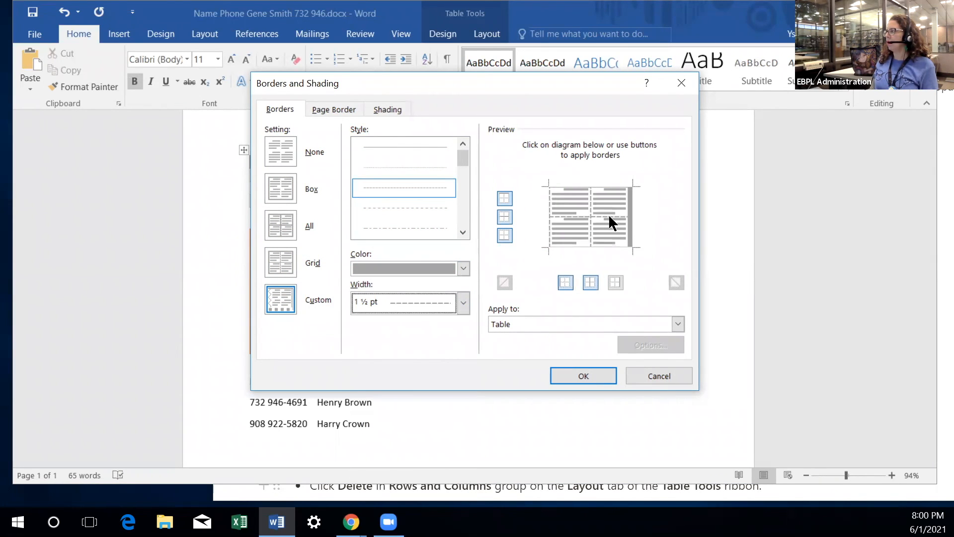
click(631, 224)
Change the line color to orange and apply the dashed line to all inner and outer borders of the upper table
click(463, 268)
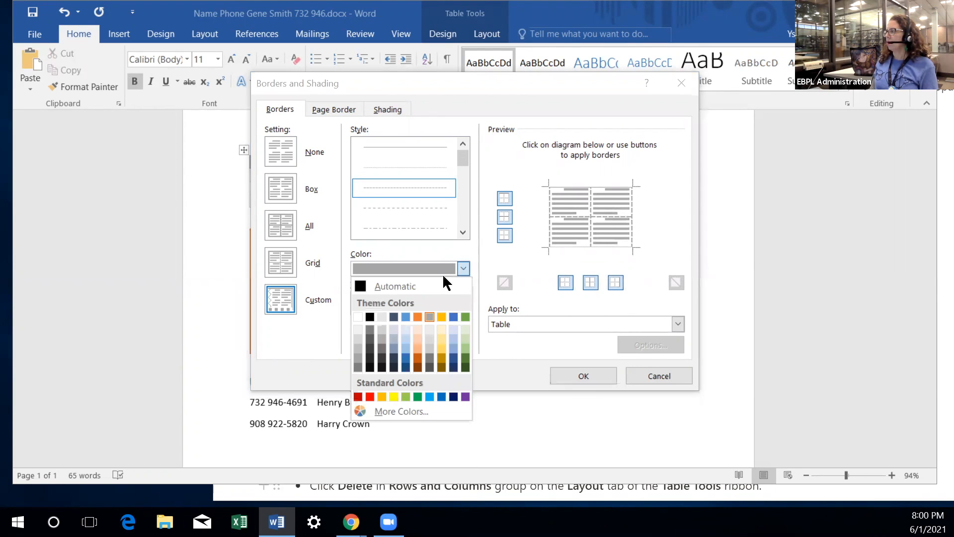
click(417, 316)
click(587, 236)
click(580, 217)
click(591, 204)
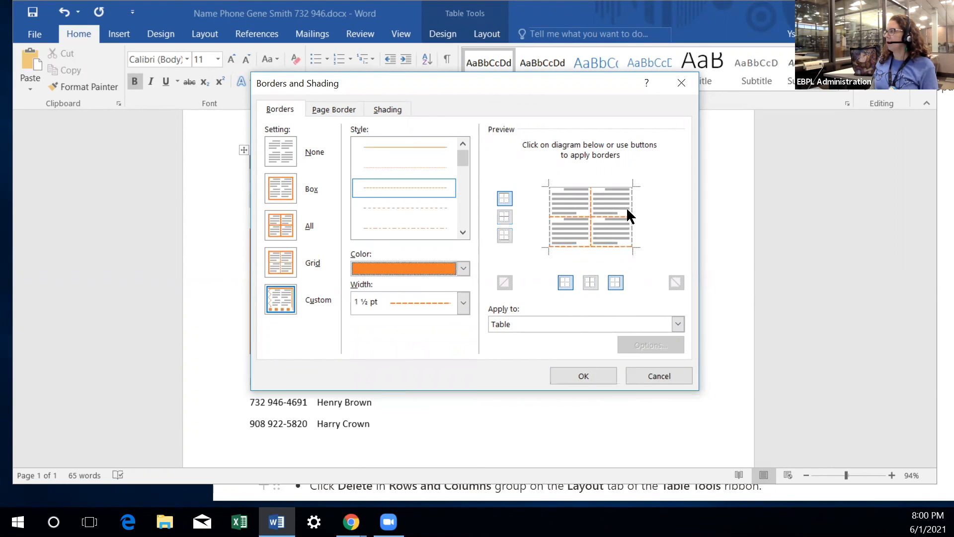
click(630, 201)
click(609, 184)
click(548, 201)
click(599, 381)
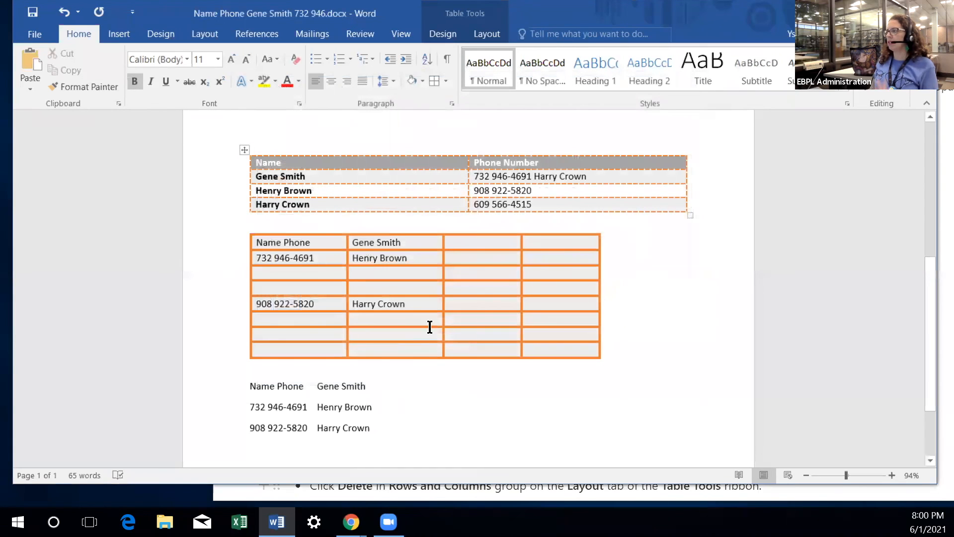
Apply a gold banded-row table style to the lower table
click(602, 303)
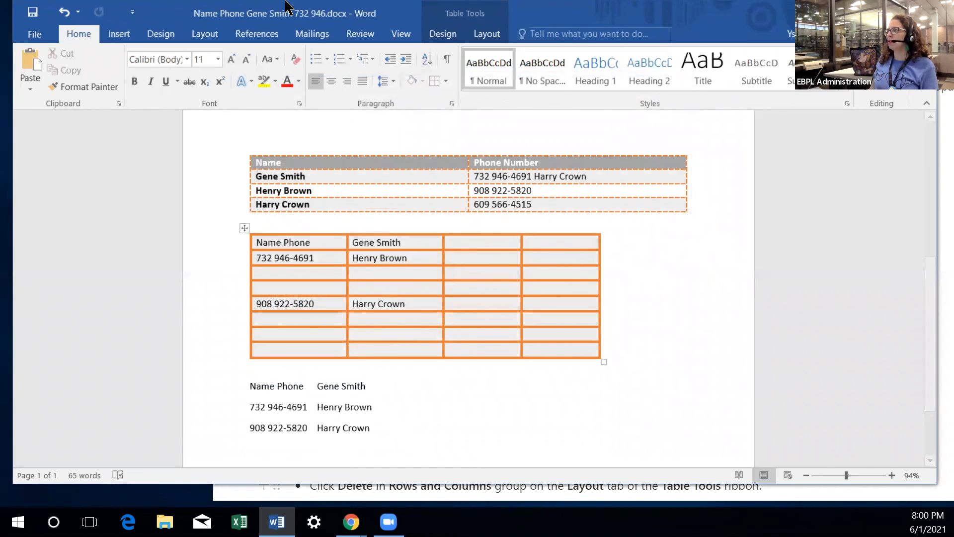
click(446, 30)
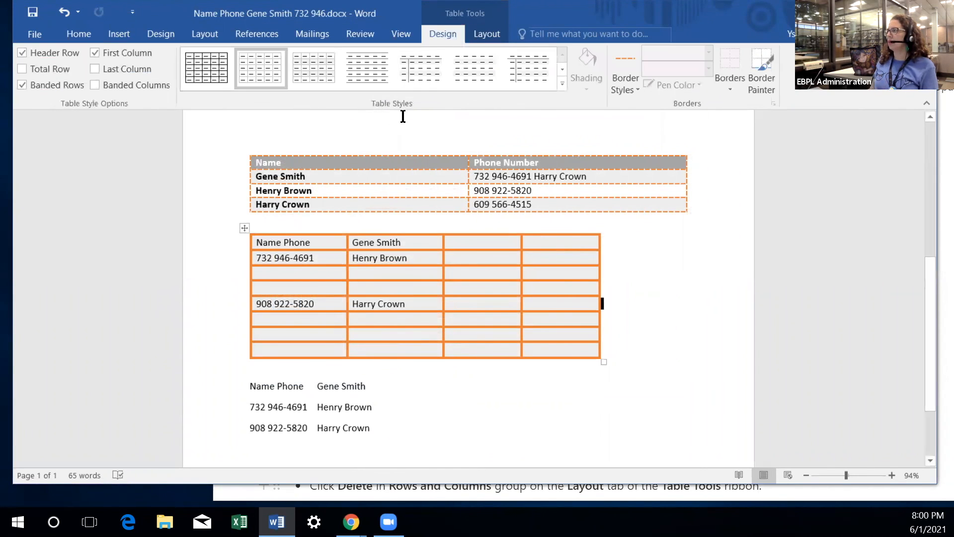
click(562, 83)
click(427, 185)
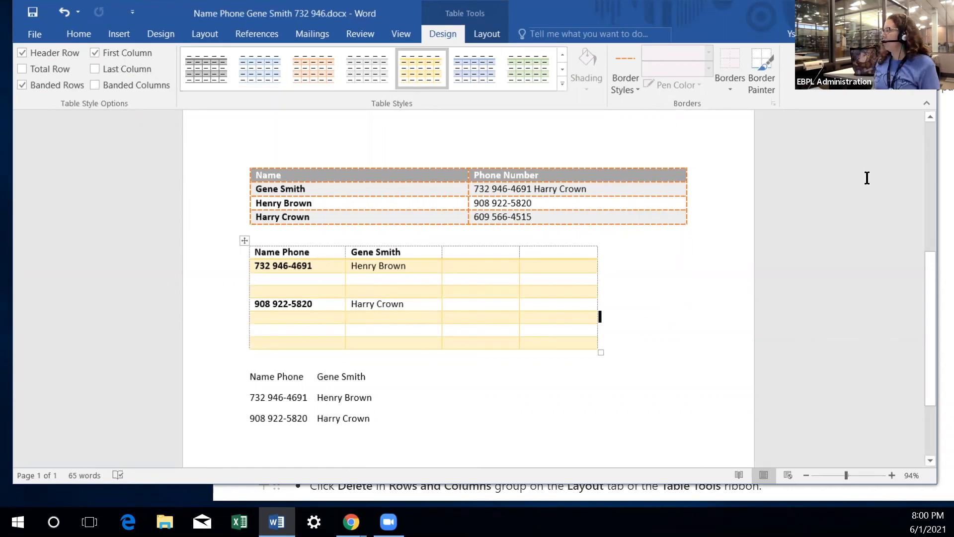
Switch to the Word Online #4 class notes in Chrome and look over the Deleting Table, Hyperlinks and Working with Columns sections
click(536, 494)
scroll(550, 388, down, 10)
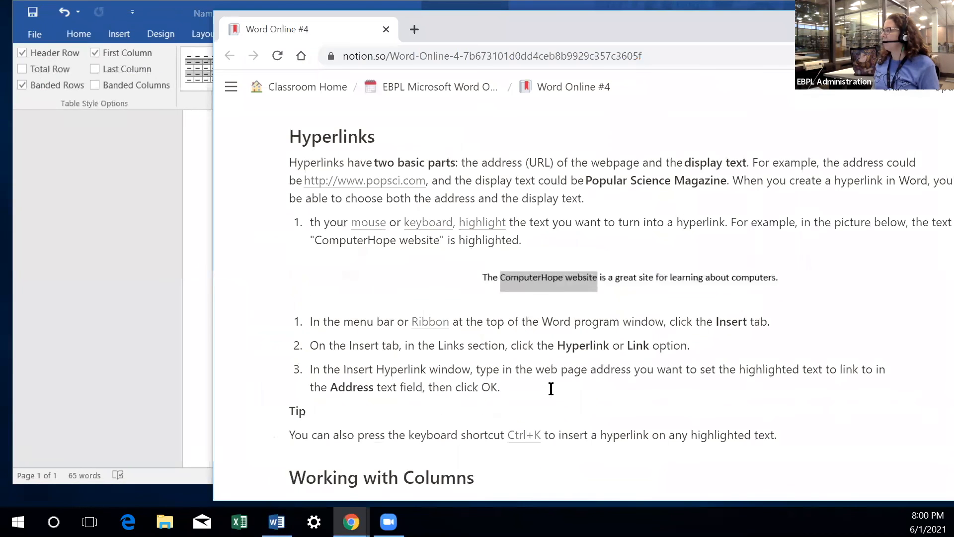
scroll(551, 387, down, 3)
scroll(550, 388, up, 5)
scroll(551, 387, down, 5)
scroll(550, 388, down, 4)
scroll(551, 387, up, 2)
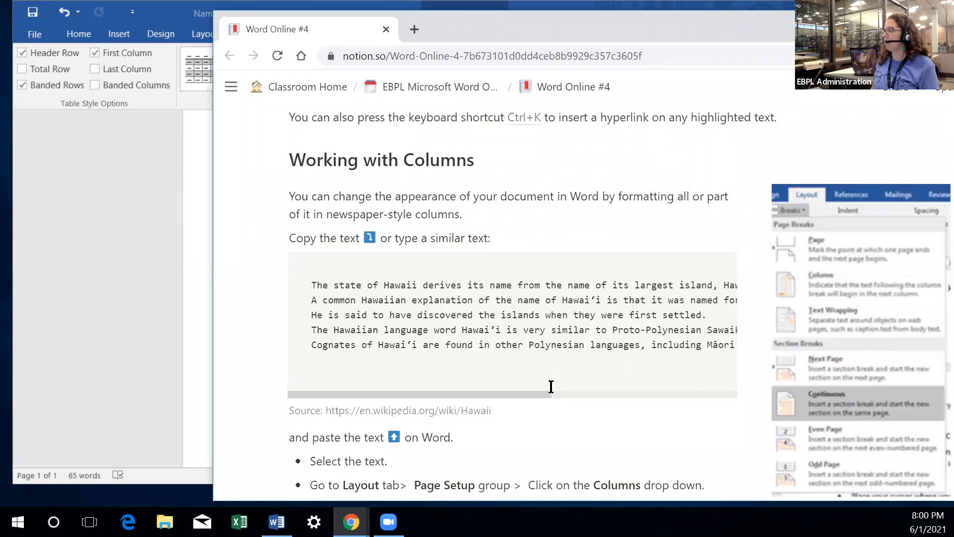
scroll(550, 386, up, 8)
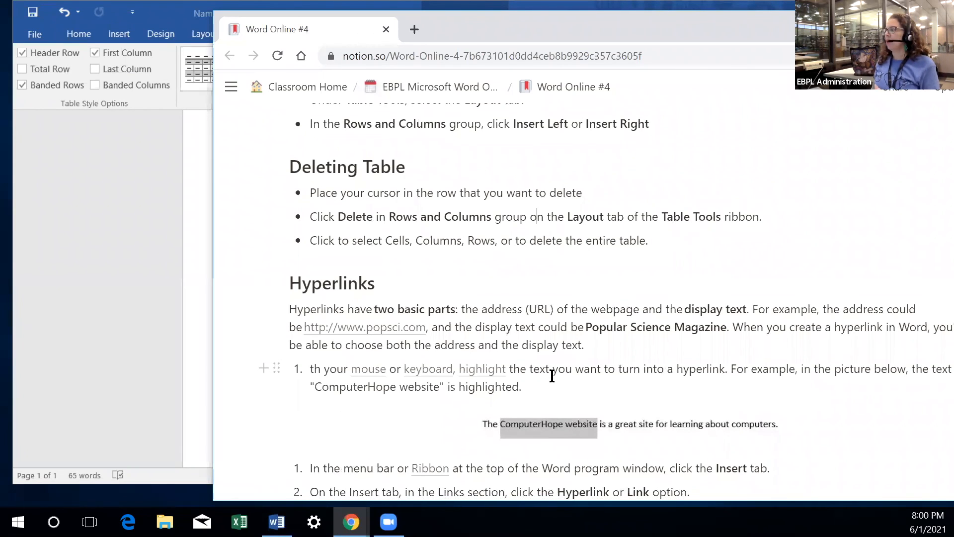
Skim the notes on collaborating, inline changes, accepting or rejecting changes, deleting comments and the Reviewing Pane, plus the Resources list
scroll(552, 376, down, 10)
scroll(552, 376, down, 15)
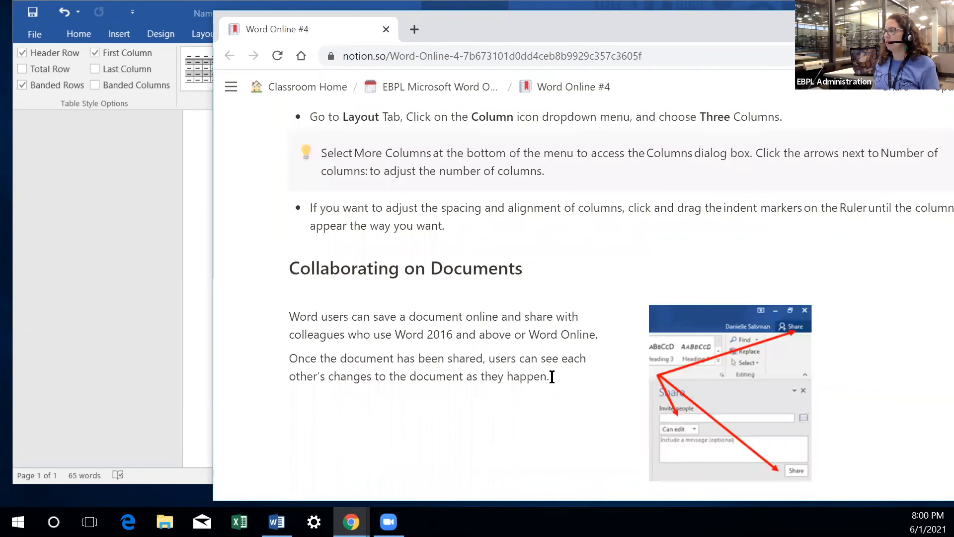
scroll(552, 376, down, 15)
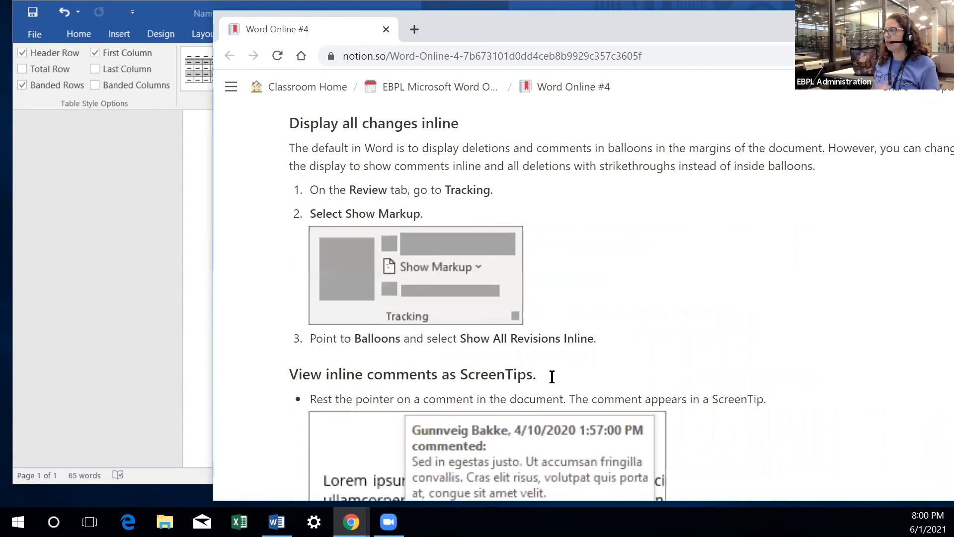
scroll(555, 371, down, 15)
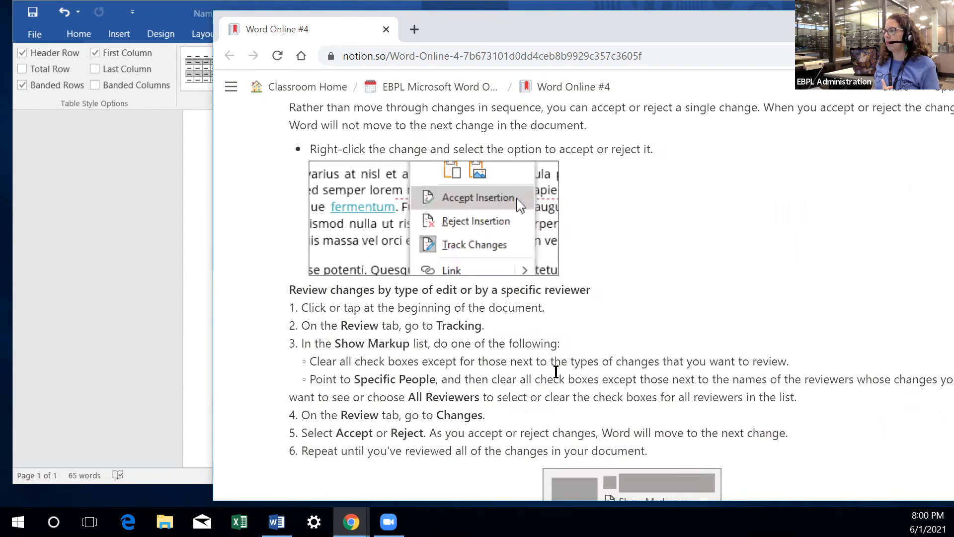
scroll(557, 372, up, 8)
scroll(441, 412, down, 8)
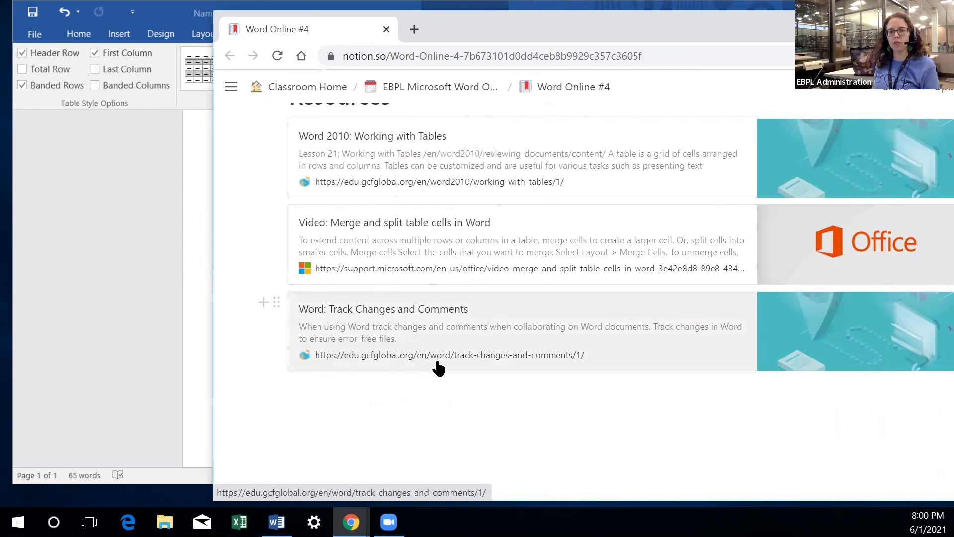
scroll(438, 368, up, 7)
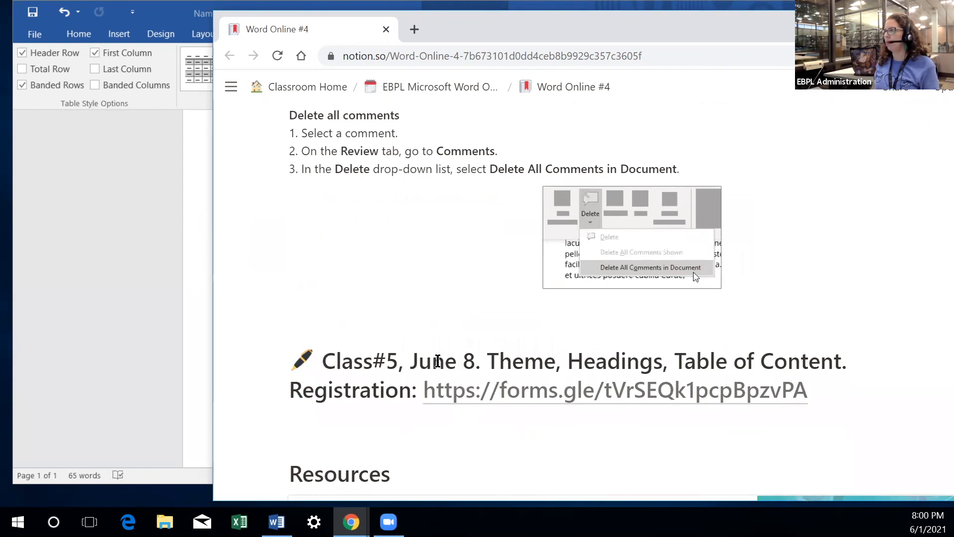
scroll(438, 363, up, 5)
scroll(438, 360, up, 5)
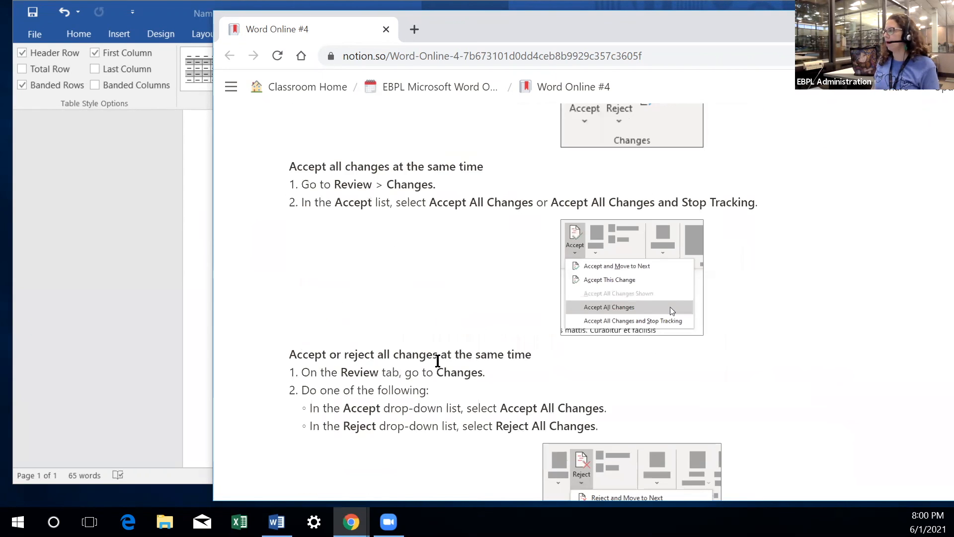
scroll(438, 361, up, 10)
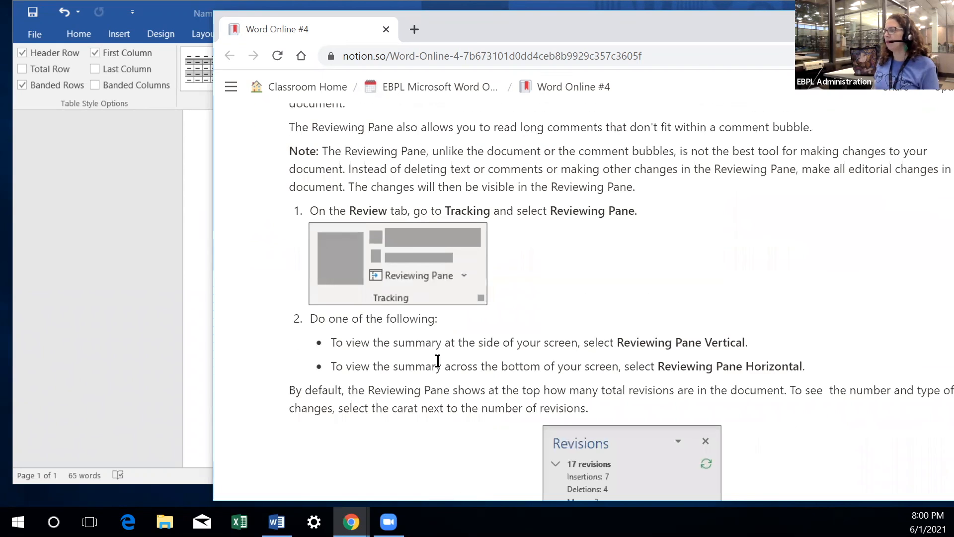